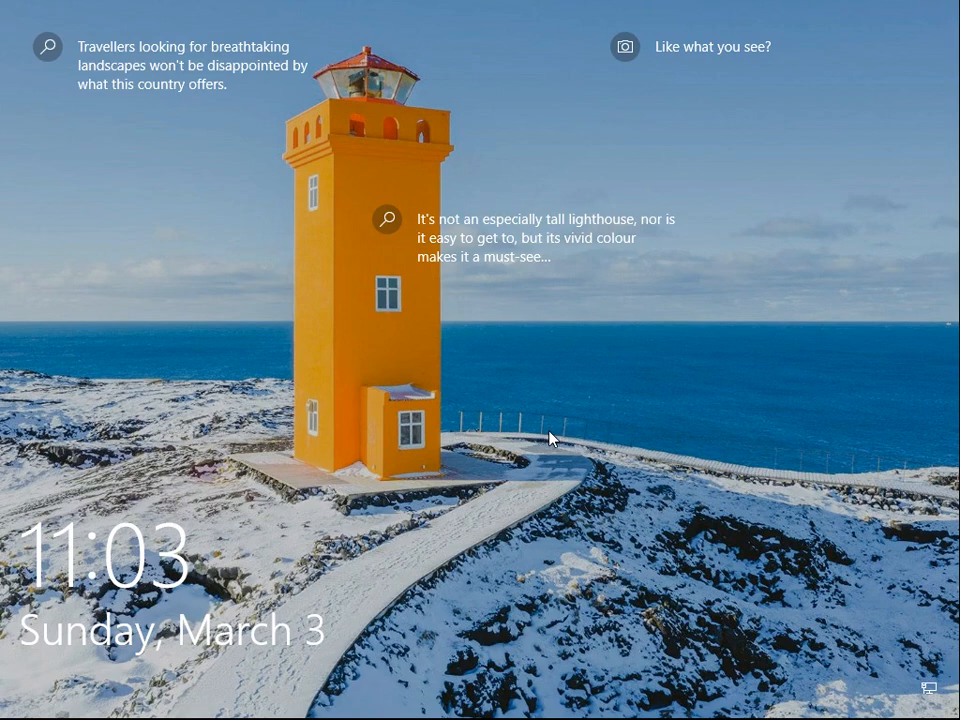
Wake the lock screen and sign in to Windows 10 so the WinWorld forum article shows
{"action": "key", "text": "Return"}
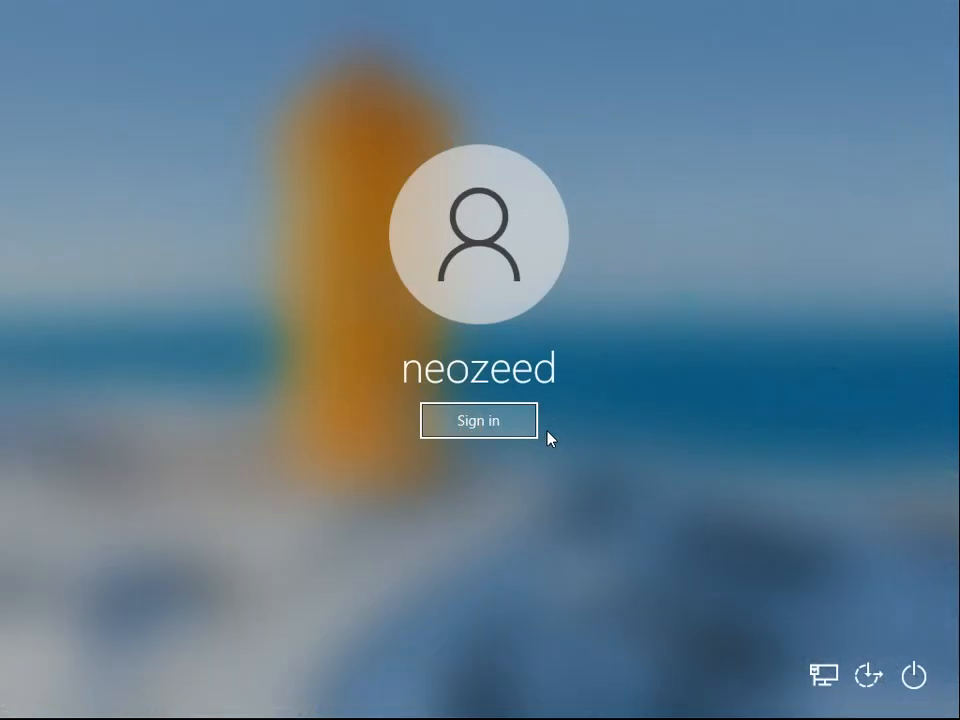
{"action": "key", "text": "Return"}
{"action": "left_click", "coordinate": [722, 401]}
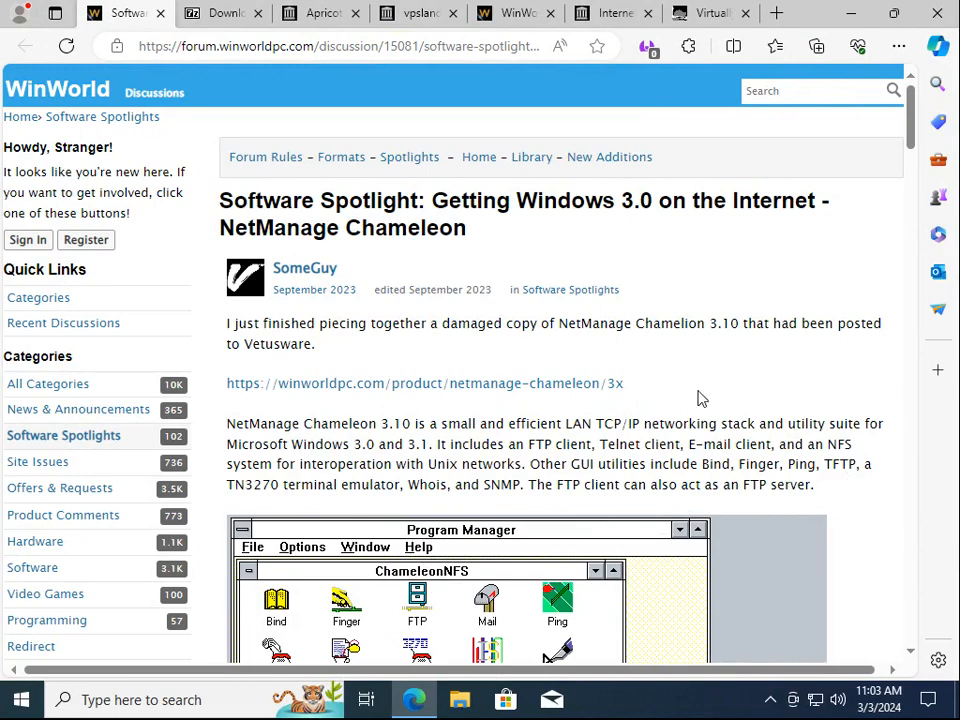
Scroll through the NetManage Chameleon article's screenshots, then switch to the 7-Zip download page
{"action": "scroll", "coordinate": [695, 398], "scroll_direction": "down", "scroll_amount": 3}
{"action": "scroll", "coordinate": [674, 403], "scroll_direction": "down", "scroll_amount": 1}
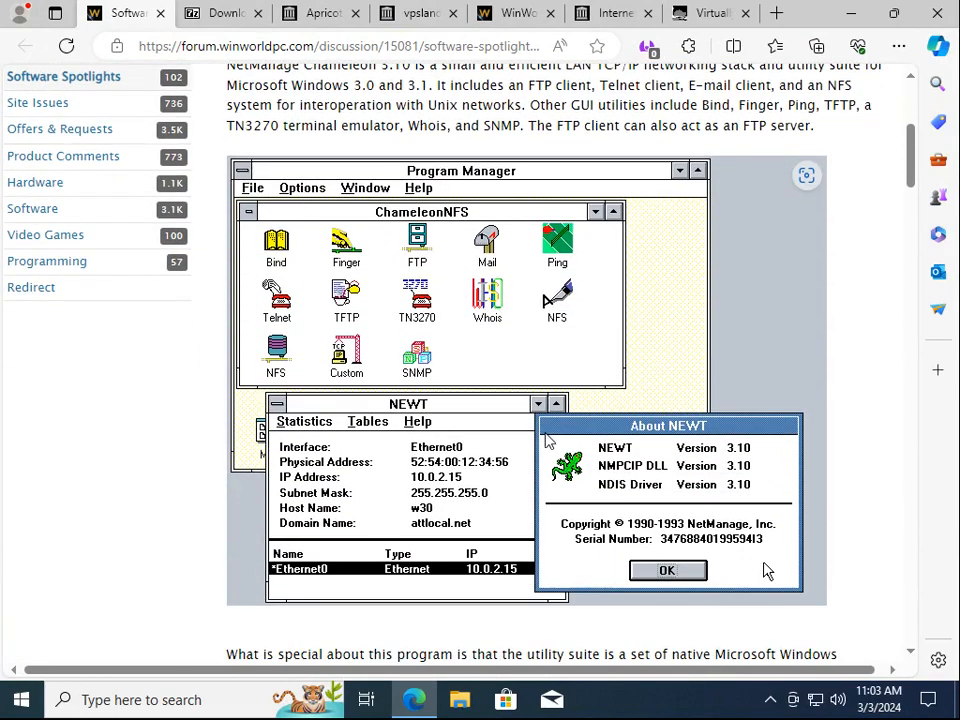
{"action": "scroll", "coordinate": [360, 533], "scroll_direction": "down", "scroll_amount": 5}
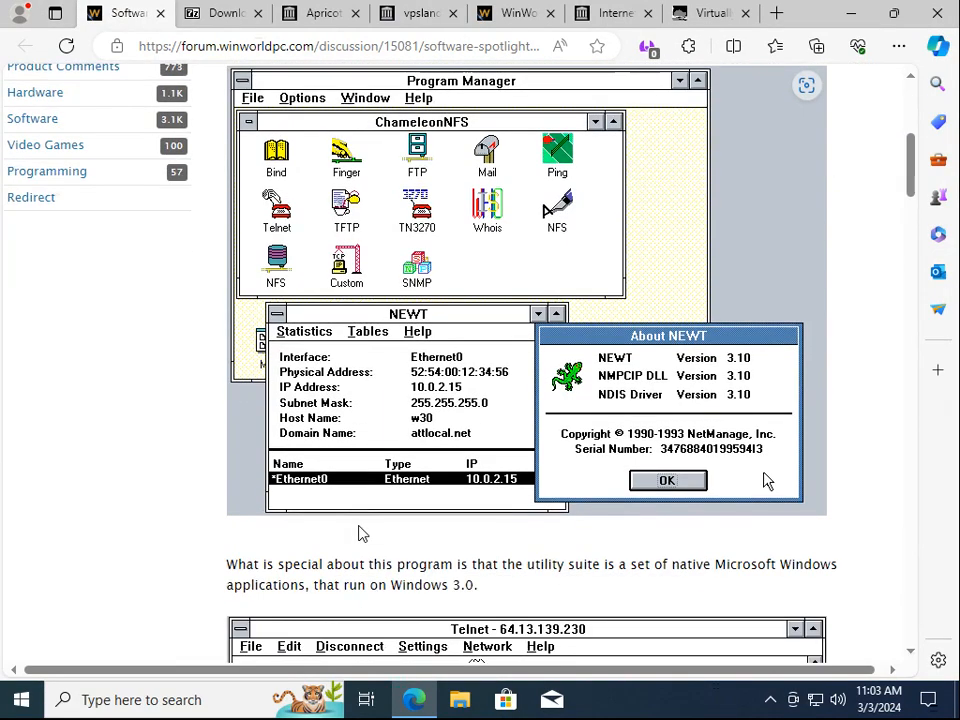
{"action": "scroll", "coordinate": [362, 533], "scroll_direction": "down", "scroll_amount": 2}
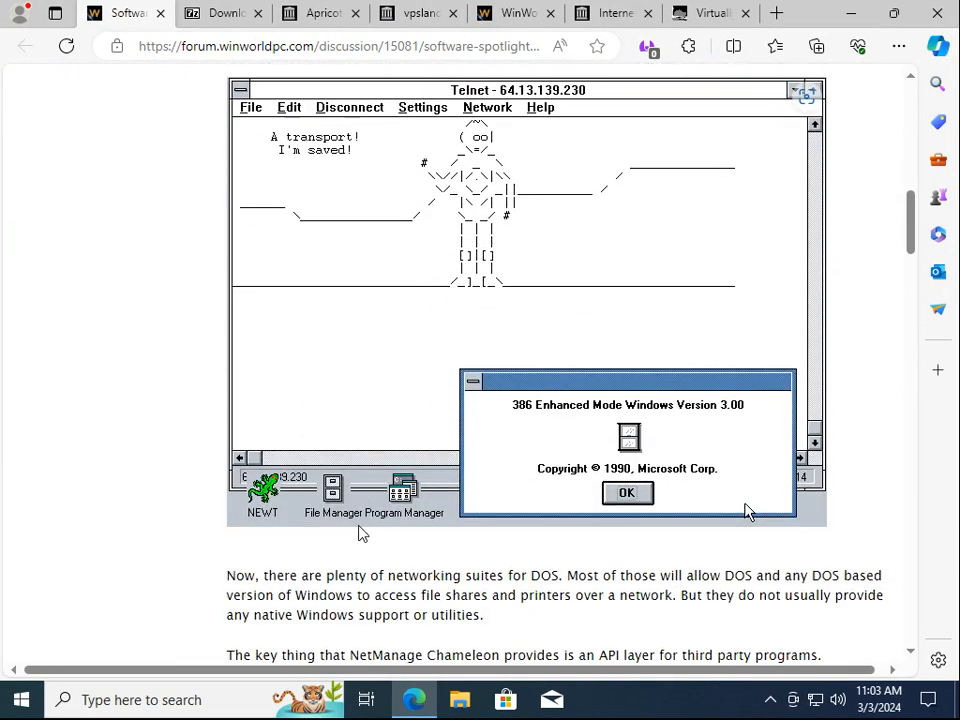
{"action": "scroll", "coordinate": [347, 523], "scroll_direction": "up", "scroll_amount": 7}
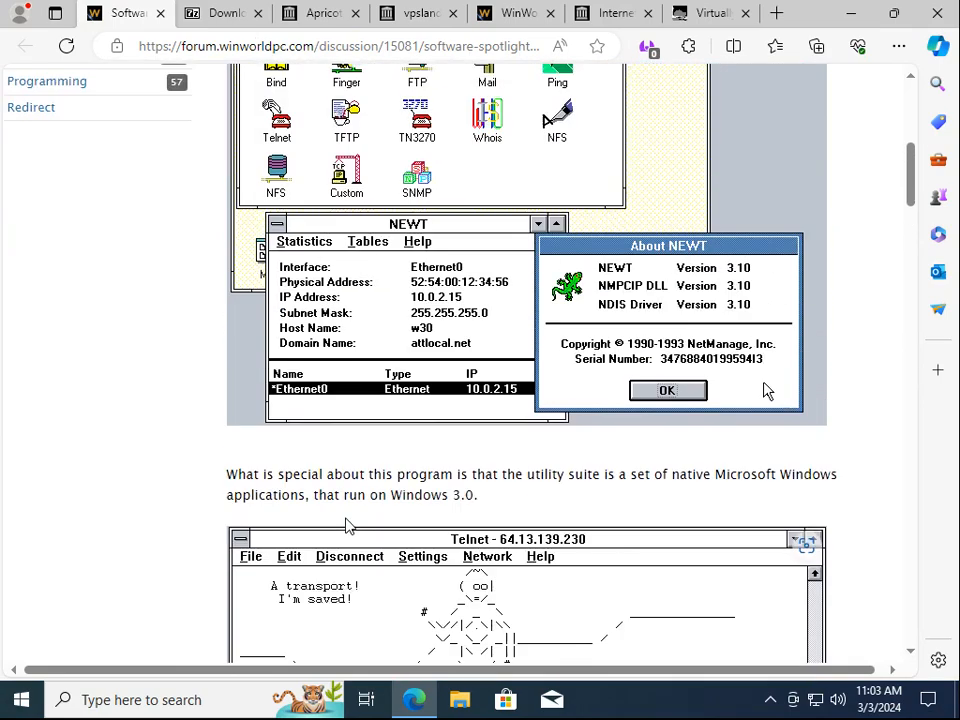
{"action": "scroll", "coordinate": [347, 524], "scroll_direction": "up", "scroll_amount": 2}
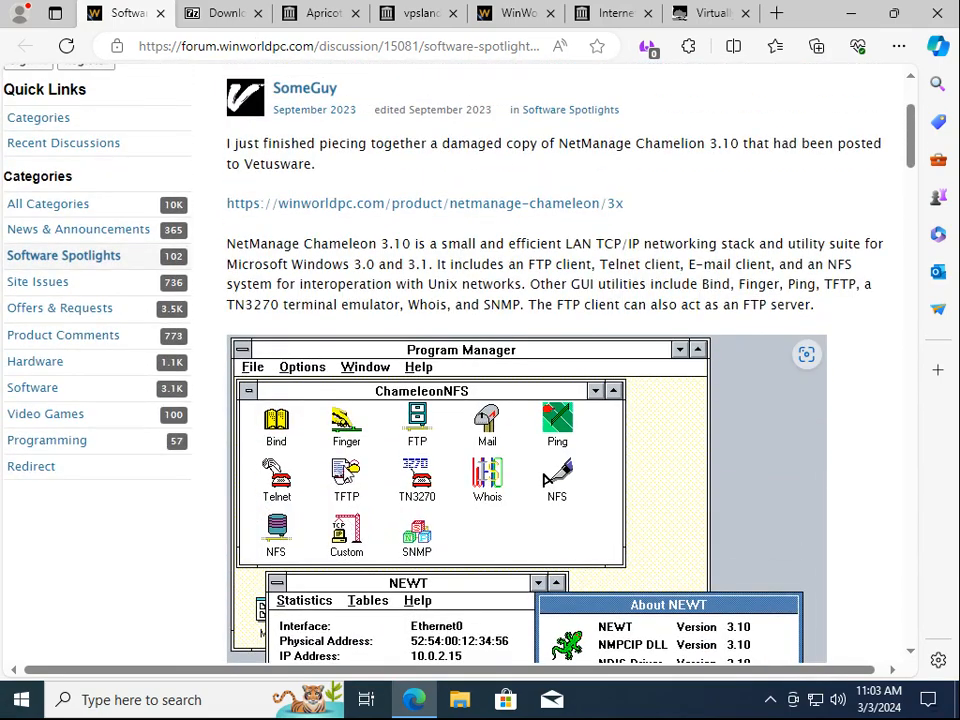
{"action": "left_click", "coordinate": [216, 22]}
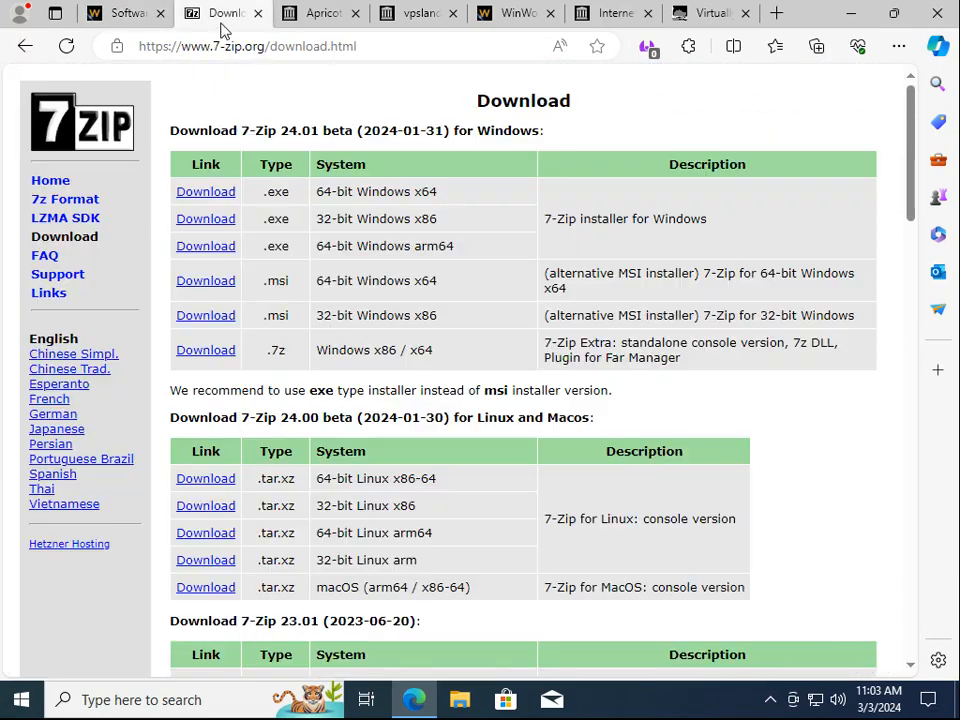
Download and install 64-bit 7-Zip 24.01, then move to the Apricot DOS archive tab
{"action": "left_click", "coordinate": [212, 194]}
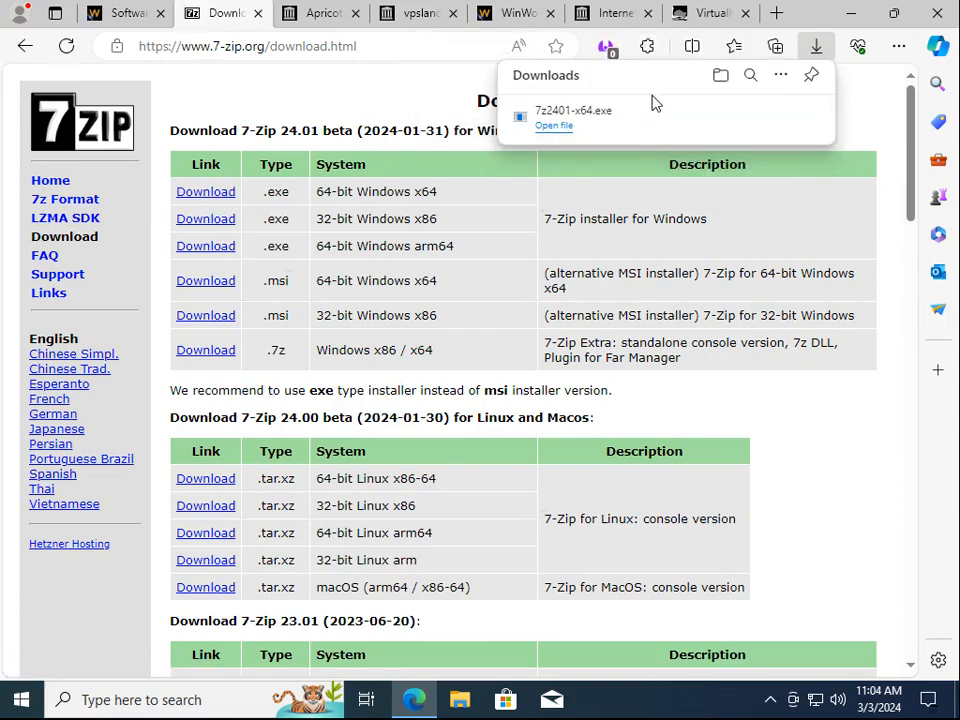
{"action": "left_click", "coordinate": [565, 123]}
{"action": "left_click", "coordinate": [437, 478]}
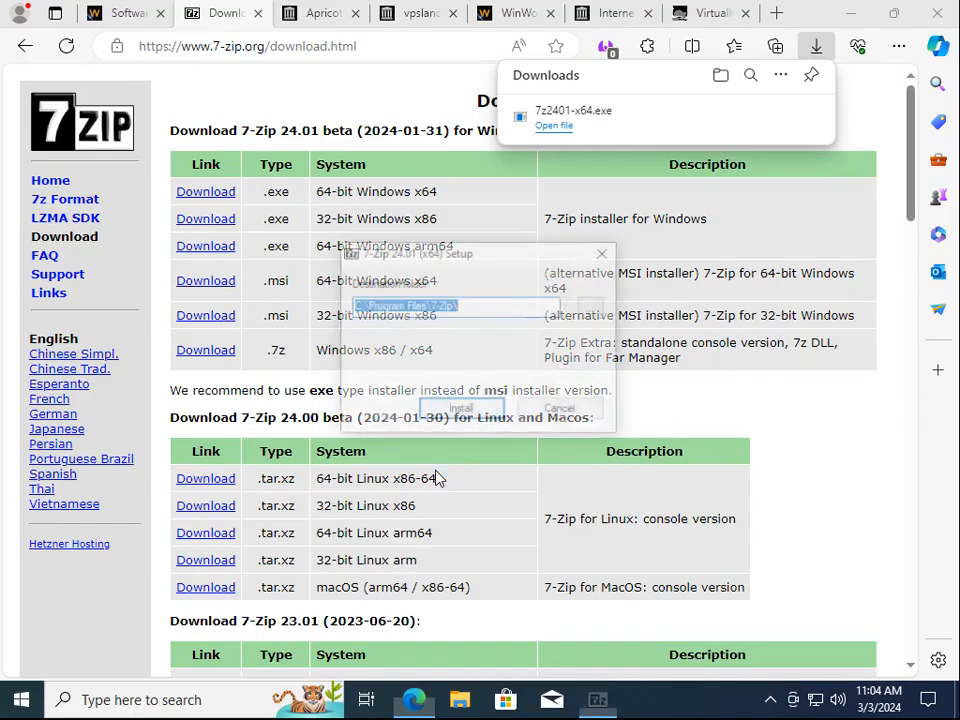
{"action": "left_click", "coordinate": [470, 412]}
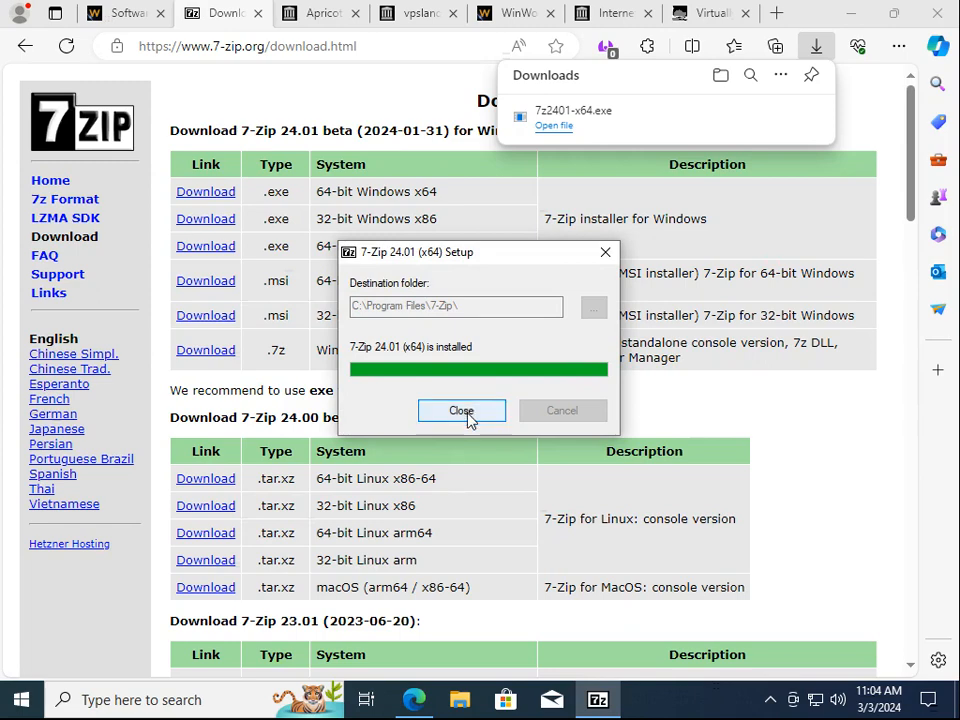
{"action": "left_click", "coordinate": [464, 414]}
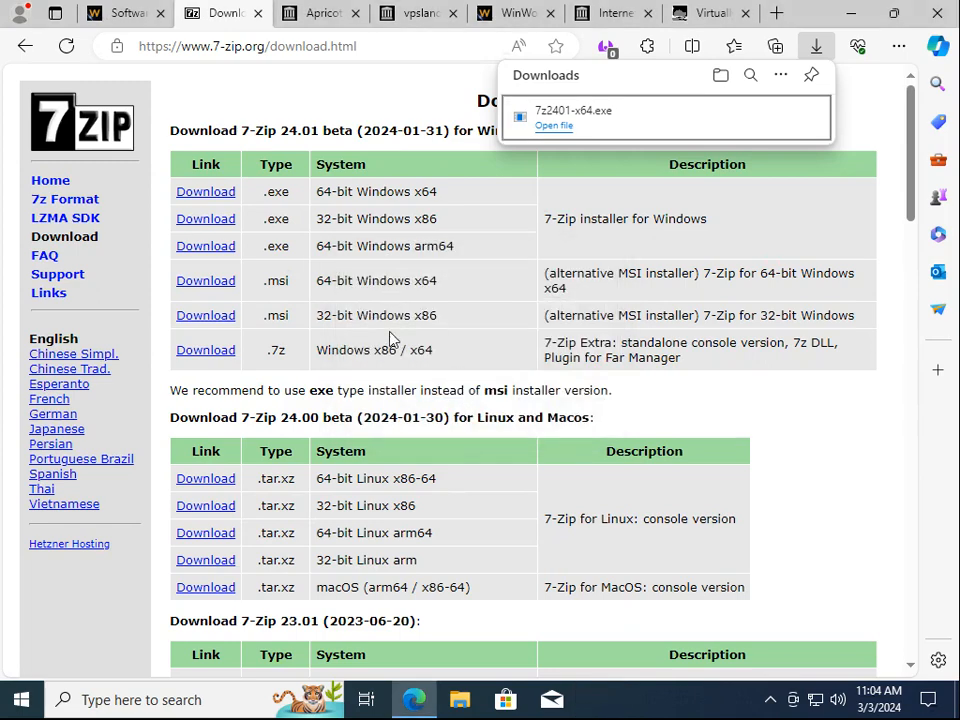
{"action": "key", "text": "ctrl+Tab"}
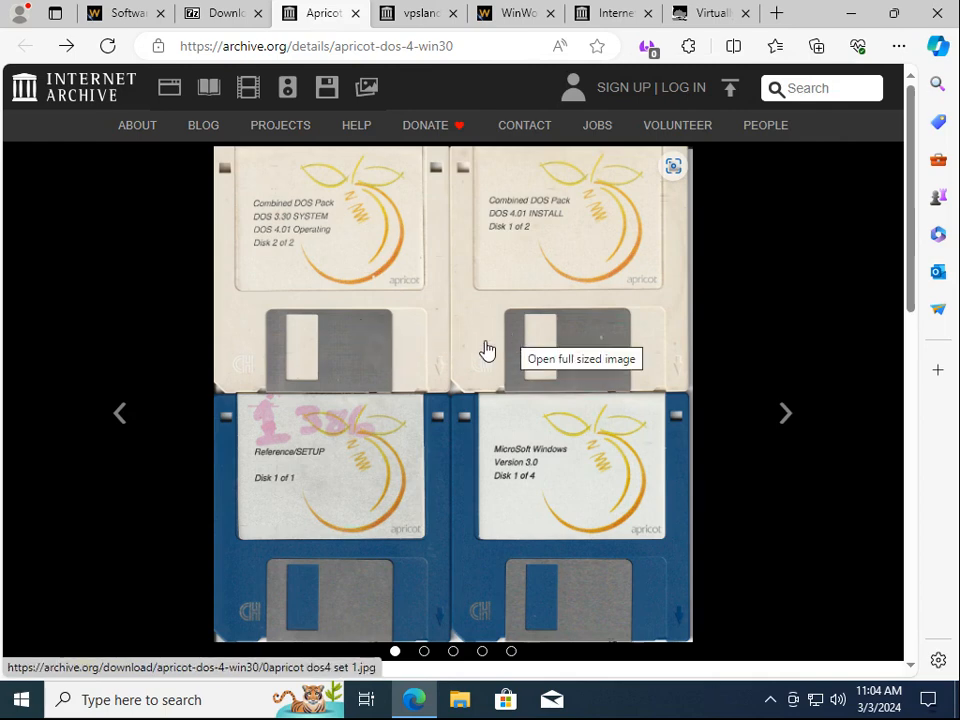
Show all files in the Apricot item and download apricot dos4 install 1.IMA and 2.IMA
{"action": "scroll", "coordinate": [487, 350], "scroll_direction": "down", "scroll_amount": 7}
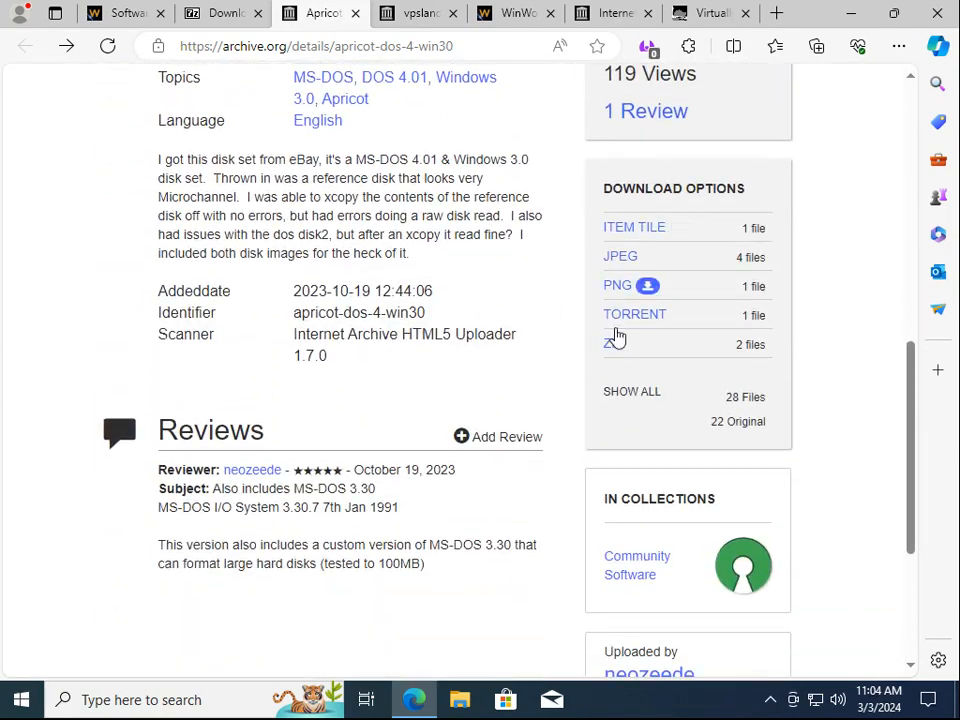
{"action": "left_click", "coordinate": [620, 394]}
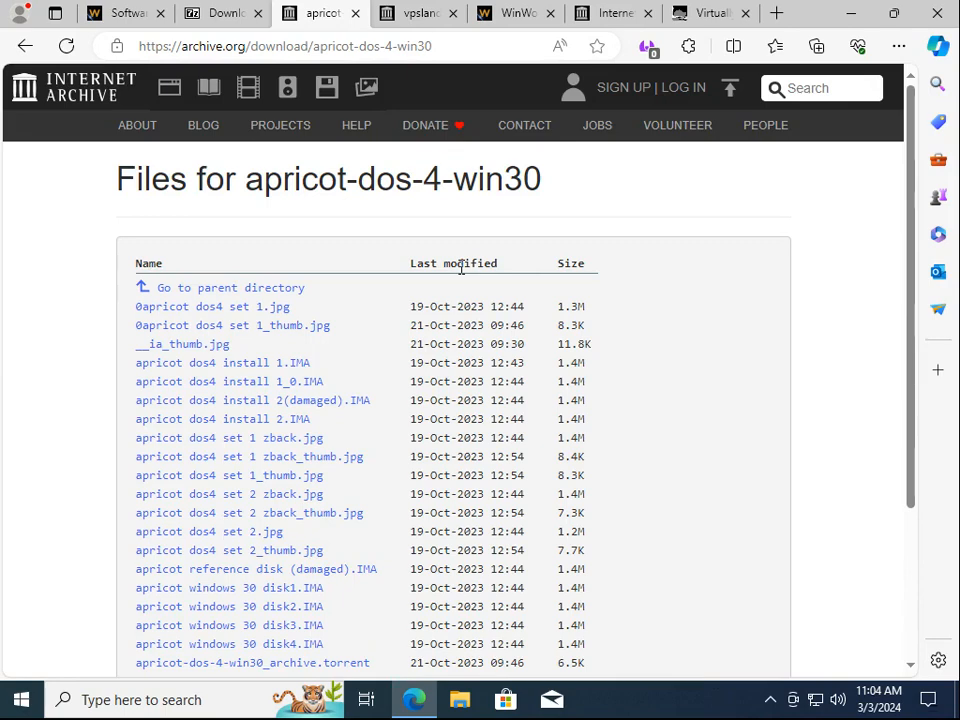
{"action": "key", "text": "ctrl+f"}
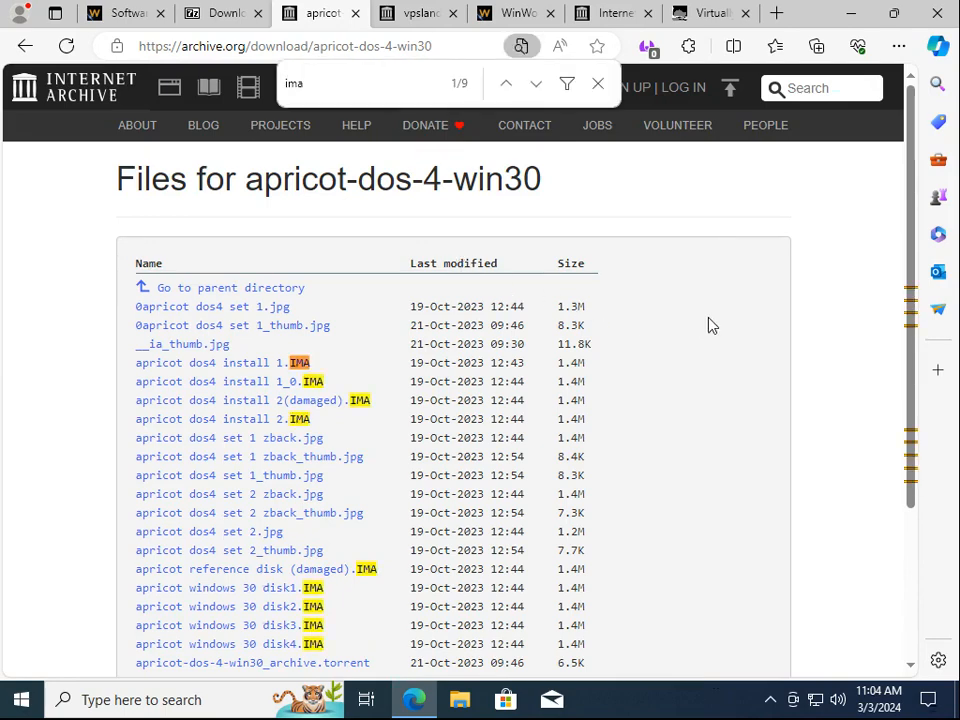
{"action": "left_click", "coordinate": [168, 376]}
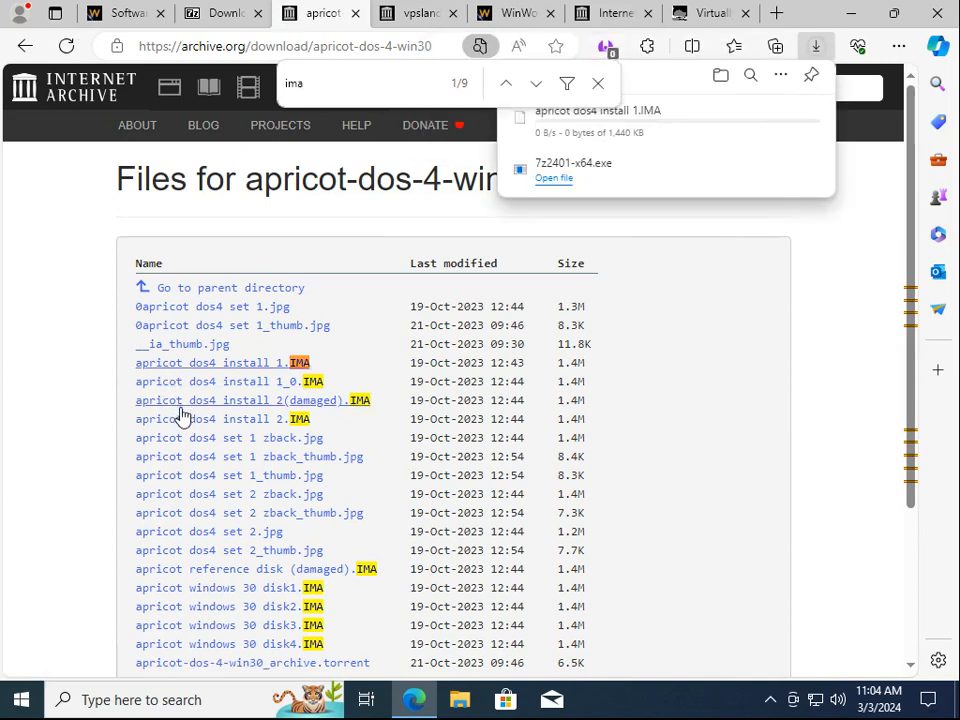
{"action": "left_click", "coordinate": [184, 421]}
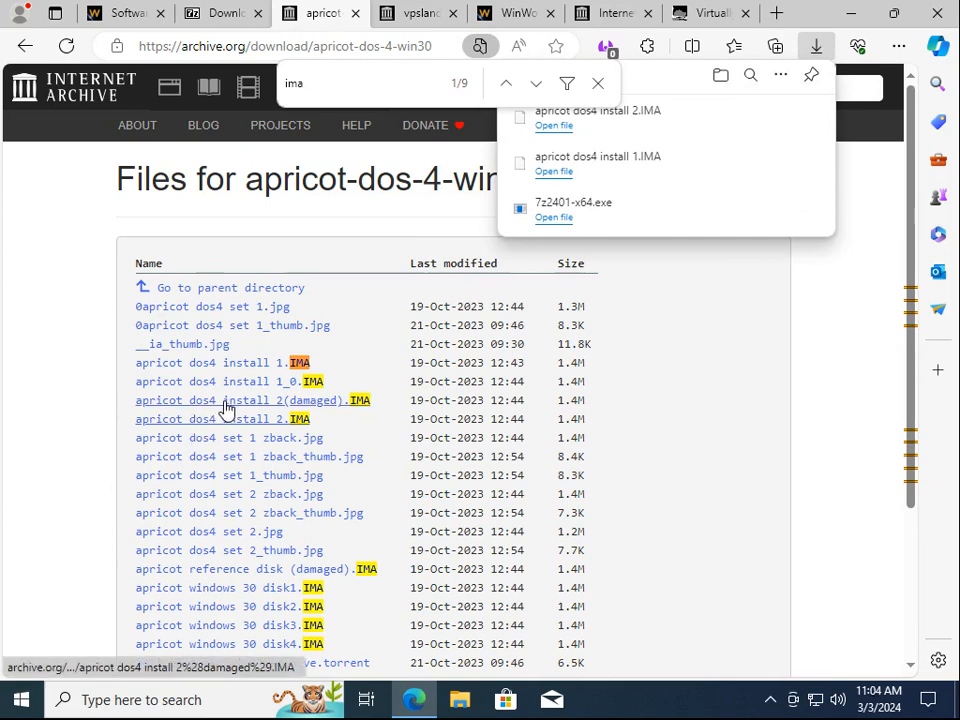
Download the four apricot windows 30 disk1–disk4 .IMA images
{"action": "scroll", "coordinate": [225, 408], "scroll_direction": "down", "scroll_amount": 3}
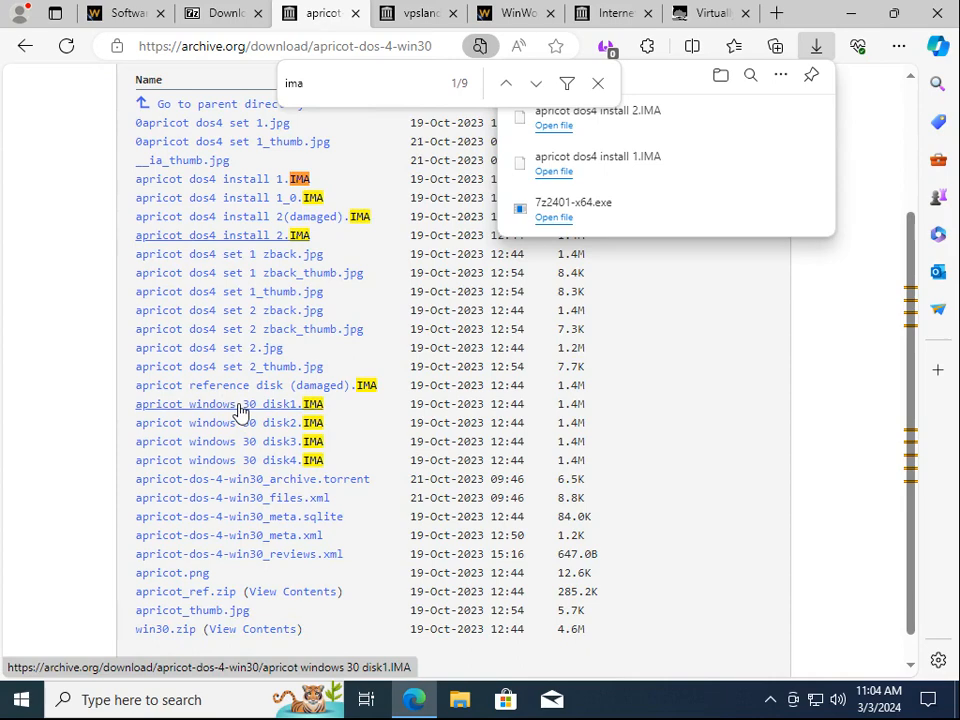
{"action": "left_click", "coordinate": [240, 405]}
{"action": "left_click", "coordinate": [237, 428]}
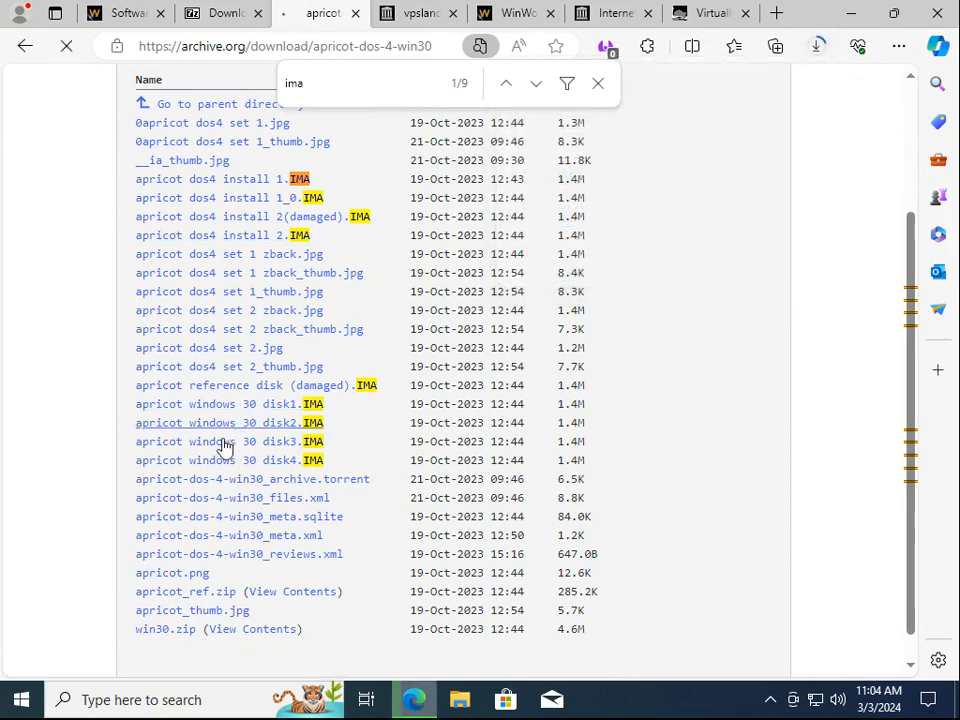
{"action": "left_click", "coordinate": [224, 443]}
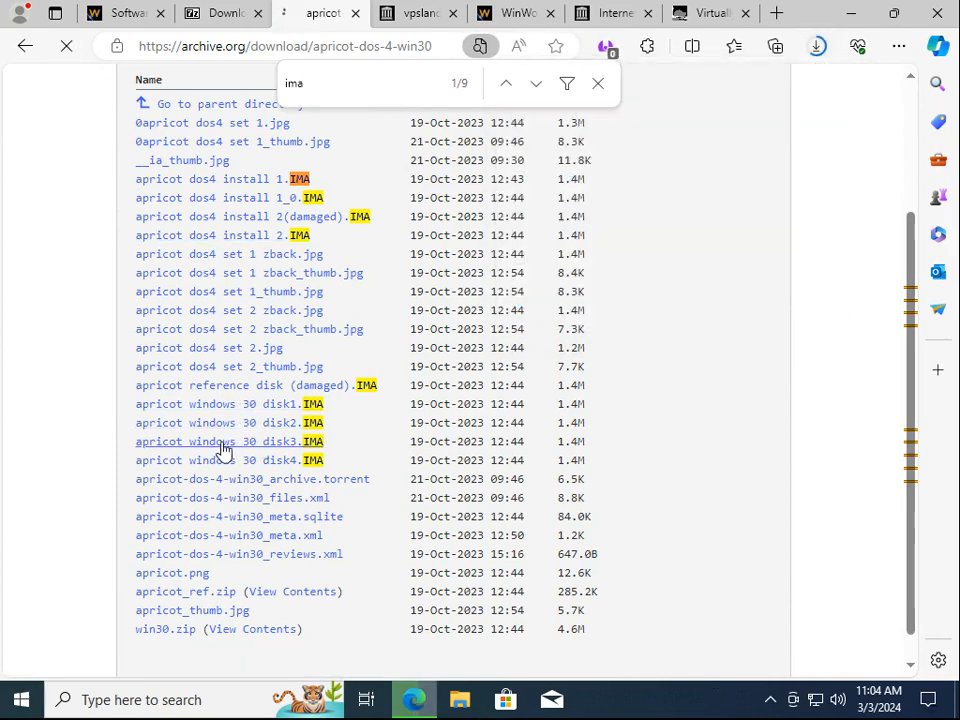
{"action": "left_click", "coordinate": [216, 460]}
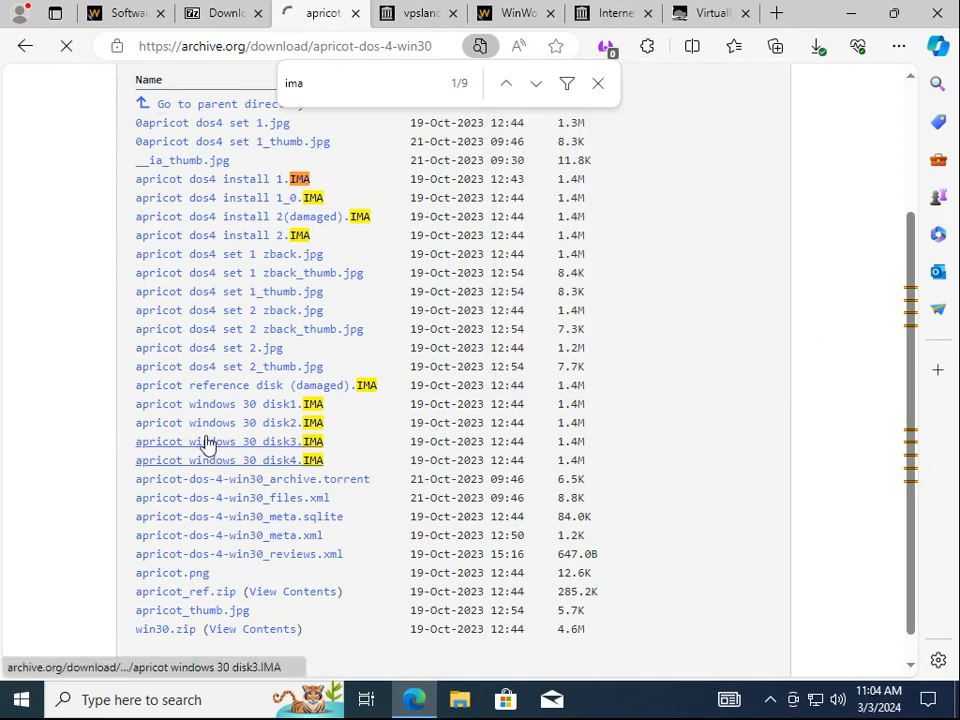
Download qemu-0.10.5-i386.7z from the vpsland QEMU archive
{"action": "scroll", "coordinate": [207, 443], "scroll_direction": "up", "scroll_amount": 2}
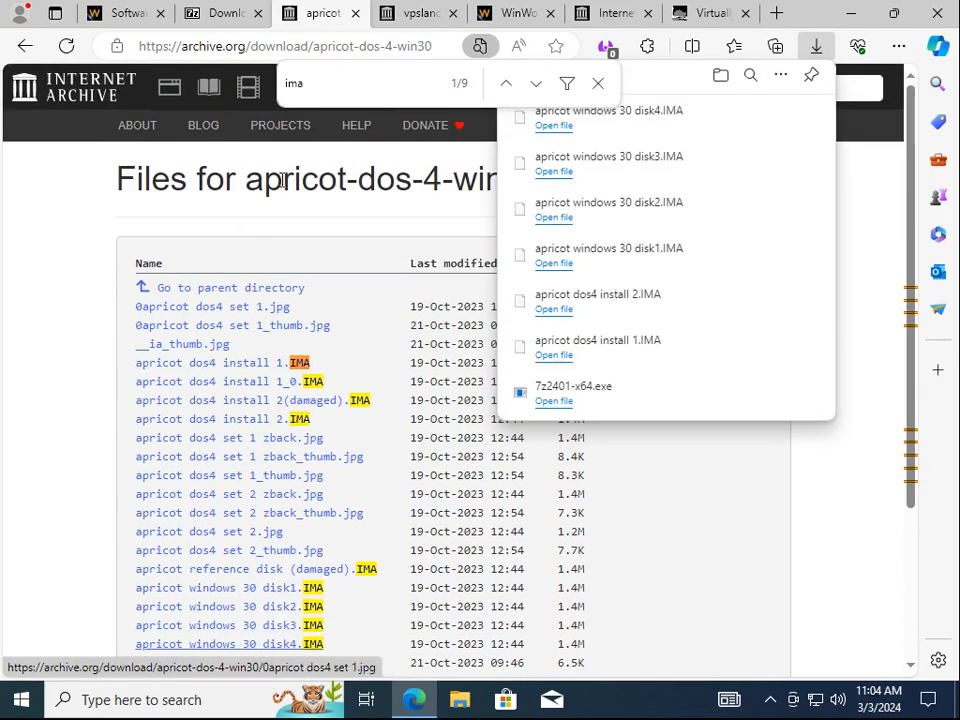
{"action": "left_click", "coordinate": [413, 16]}
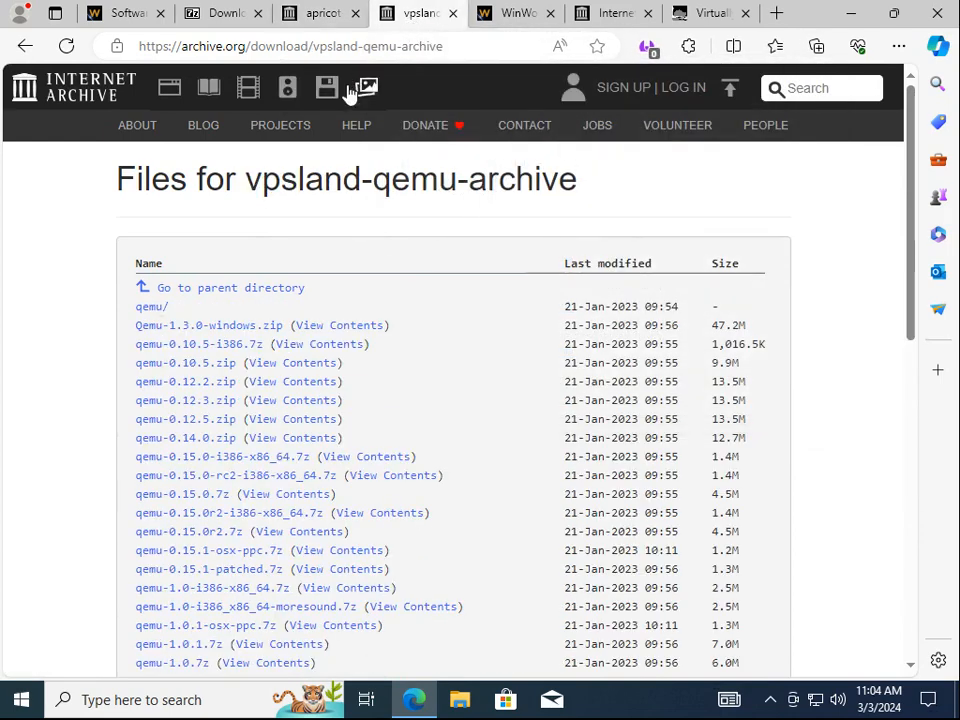
{"action": "left_click", "coordinate": [228, 346]}
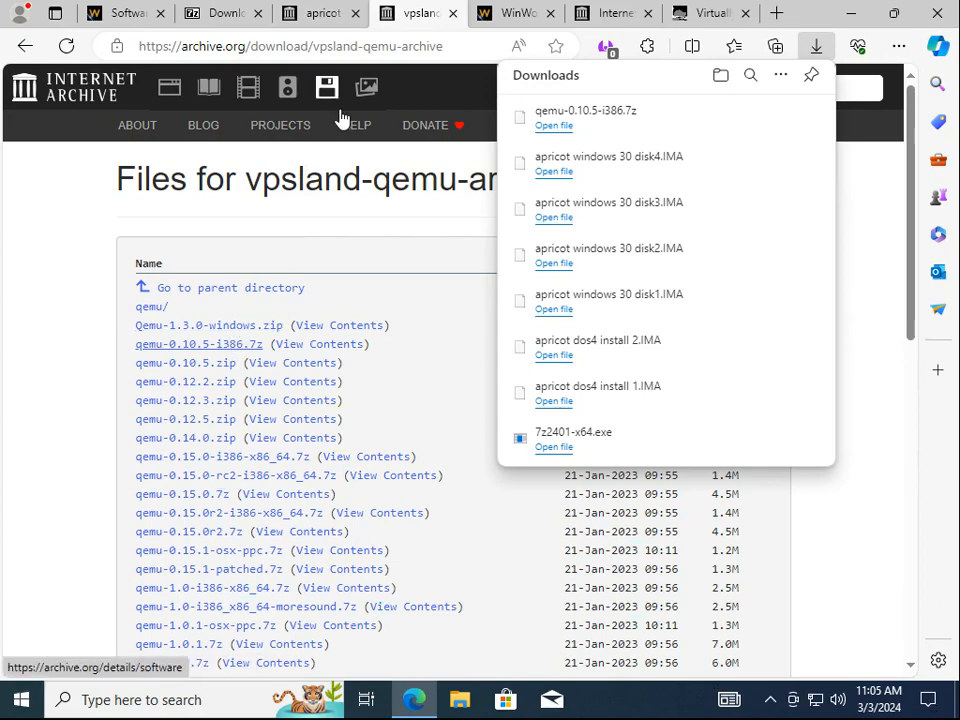
Download NetManage Chameleon NFS 3.10 from Server 1 on WinWorld, then minimize the browser
{"action": "left_click", "coordinate": [524, 20]}
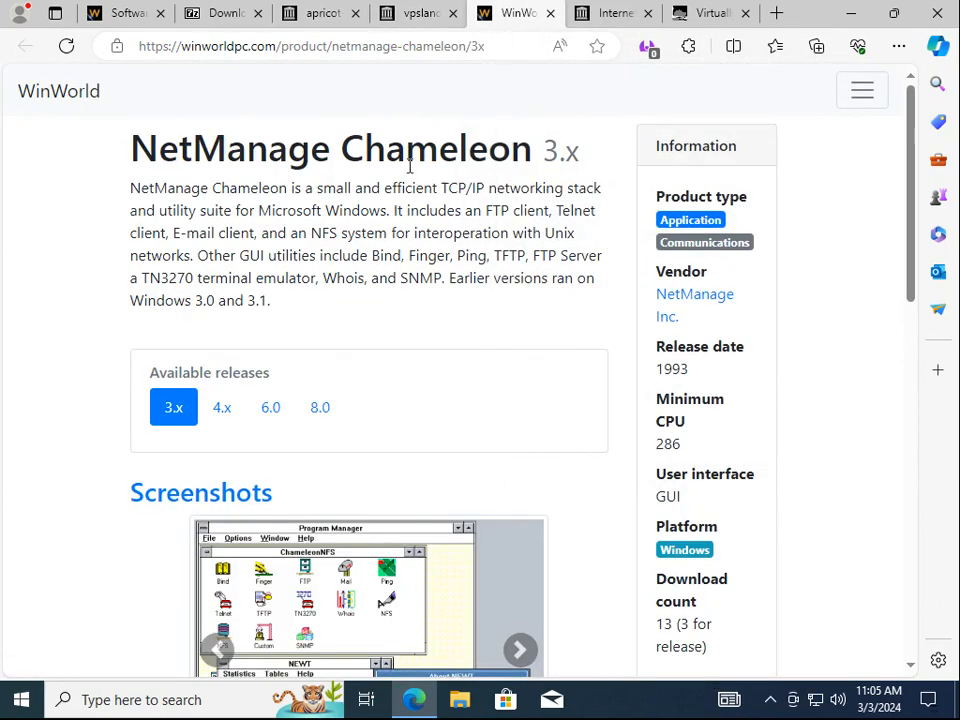
{"action": "scroll", "coordinate": [401, 197], "scroll_direction": "down", "scroll_amount": 3}
{"action": "scroll", "coordinate": [400, 200], "scroll_direction": "down", "scroll_amount": 5}
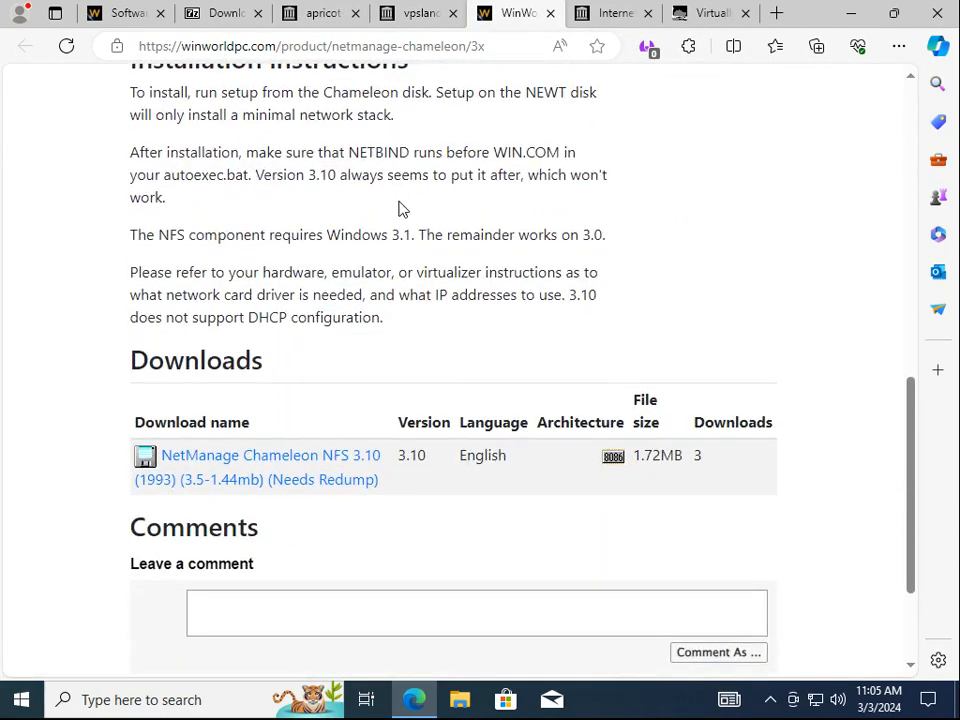
{"action": "left_click", "coordinate": [265, 465]}
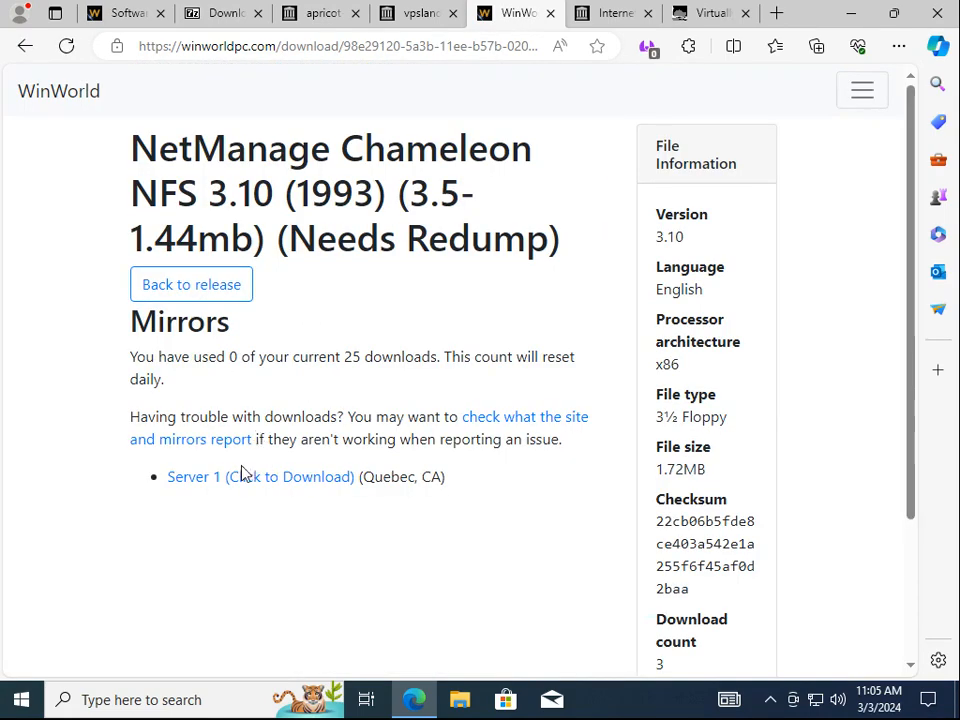
{"action": "left_click", "coordinate": [246, 479]}
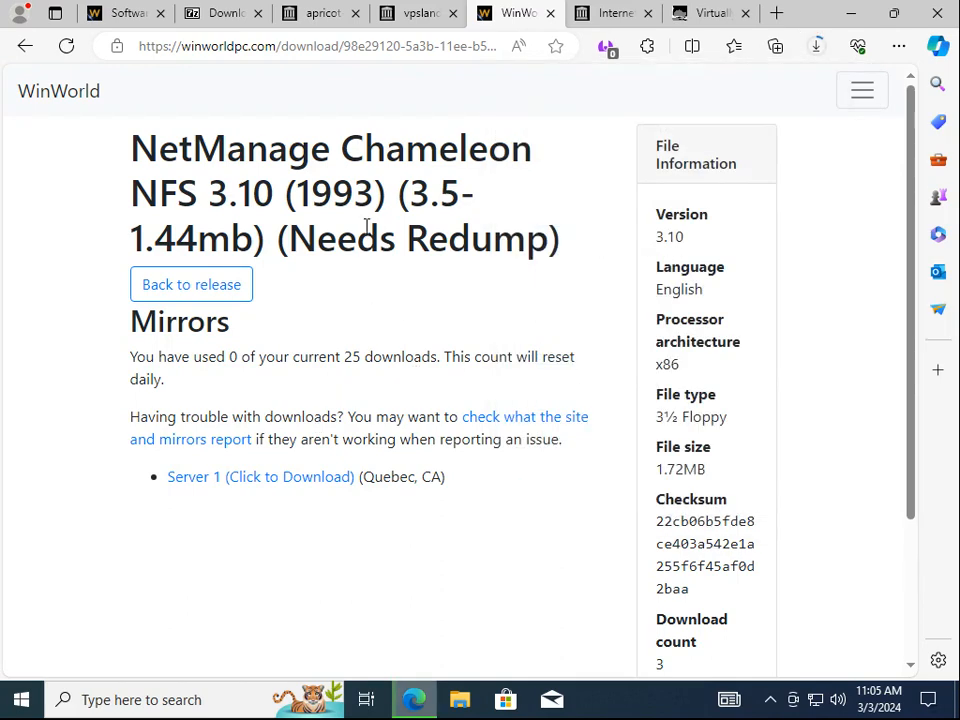
{"action": "left_click", "coordinate": [851, 13]}
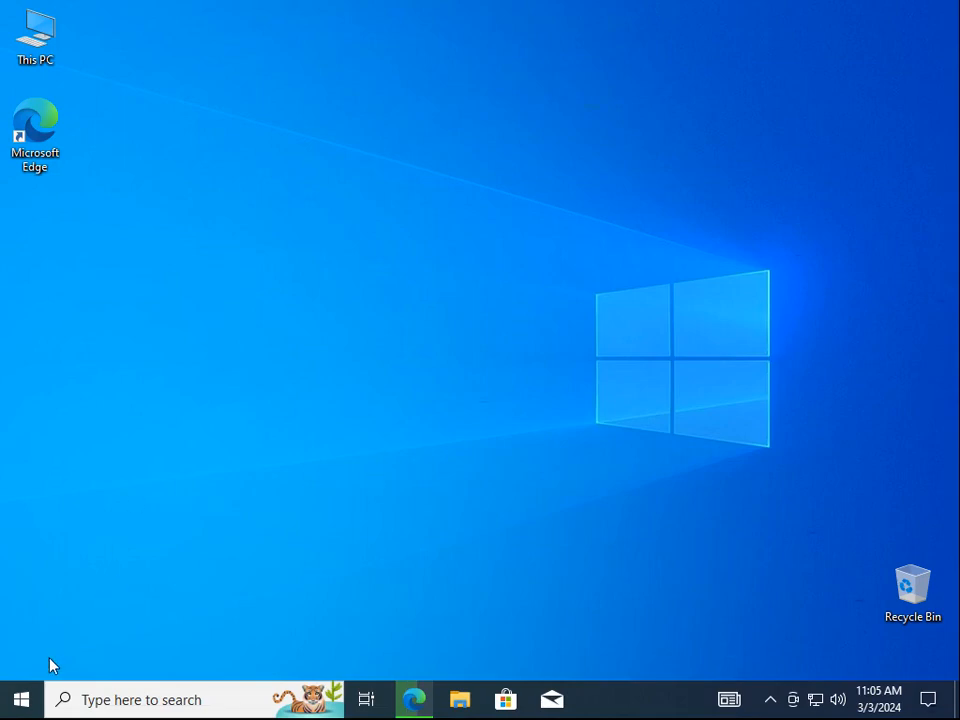
Open Command Prompt, change into the Downloads folder and list its files
{"action": "left_click", "coordinate": [21, 699]}
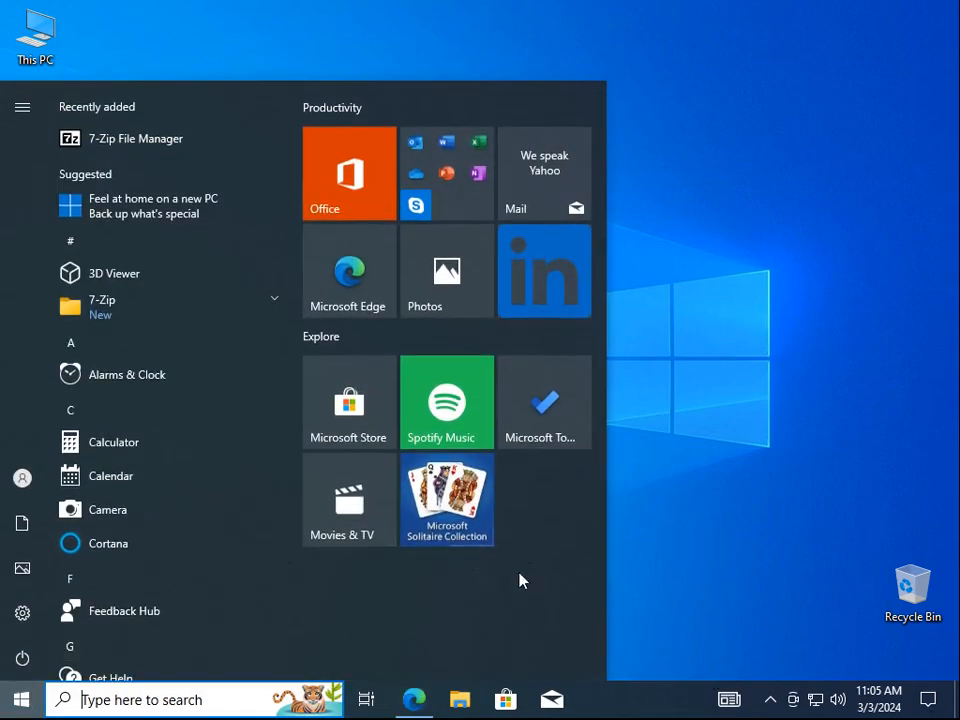
{"action": "type", "text": "cmd"}
{"action": "key", "text": "Return"}
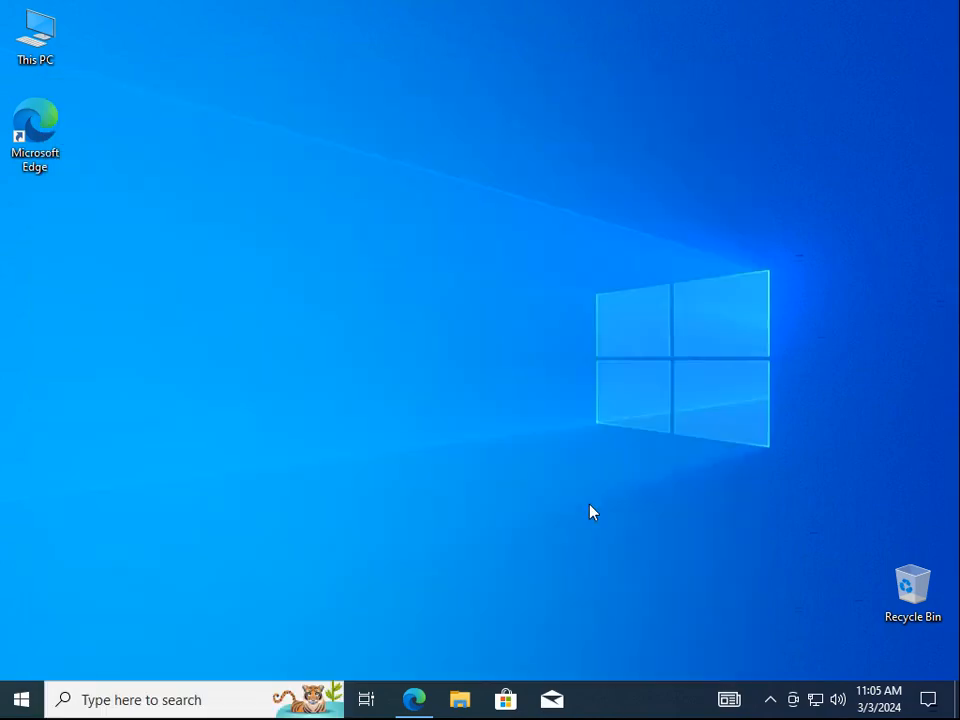
{"action": "type", "text": "cd dow"}
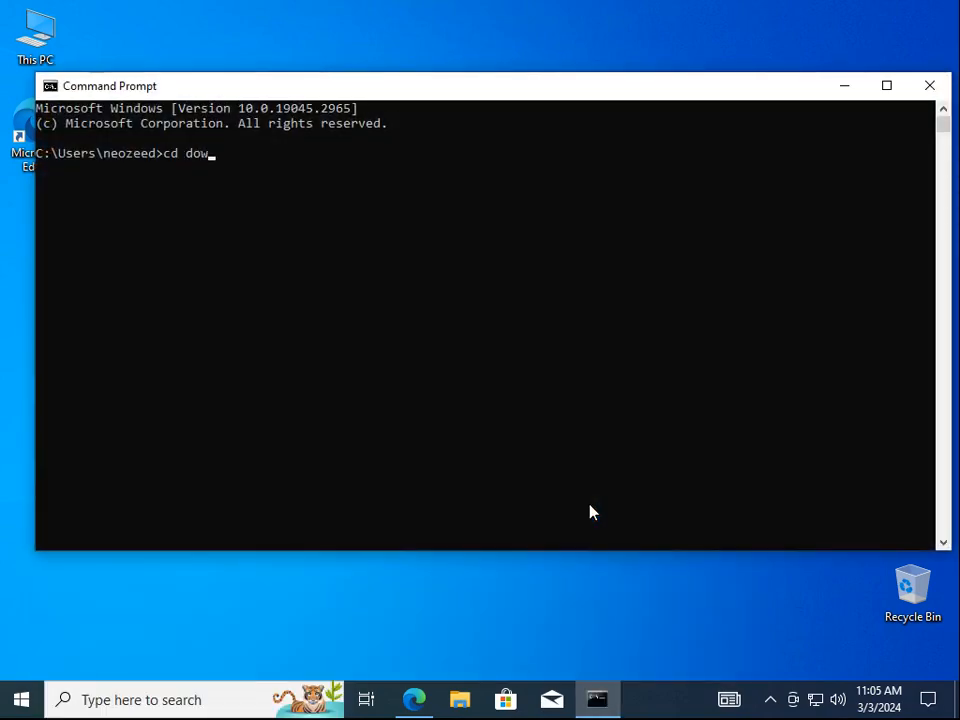
{"action": "key", "text": "Tab"}
{"action": "key", "text": "Return"}
{"action": "type", "text": "dir"}
{"action": "key", "text": "Return"}
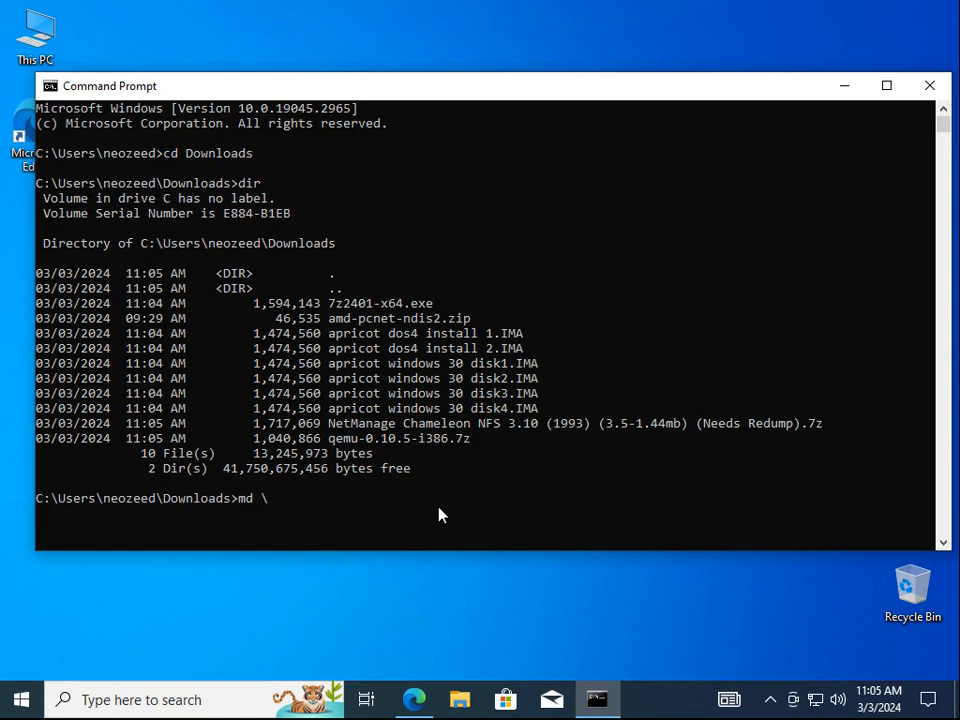
Create C:\netmanage, copy all downloaded files into it, and list its contents
{"action": "type", "text": "netmanage"}
{"action": "key", "text": "Return"}
{"action": "type", "text": "copy *."}
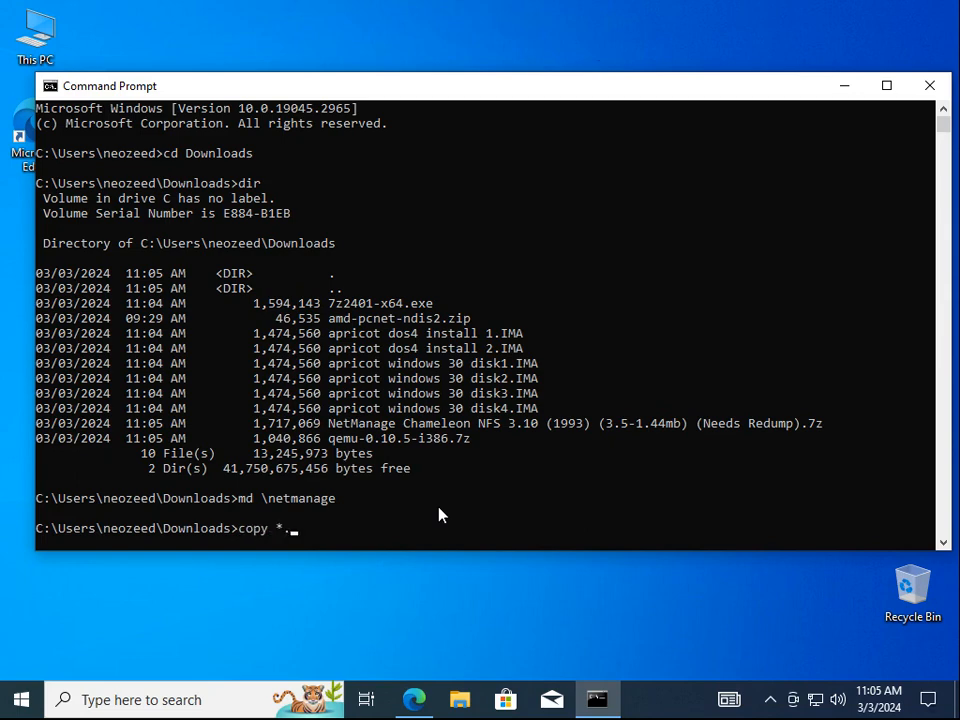
{"action": "type", "text": "*  etmanage"}
{"action": "key", "text": "Return"}
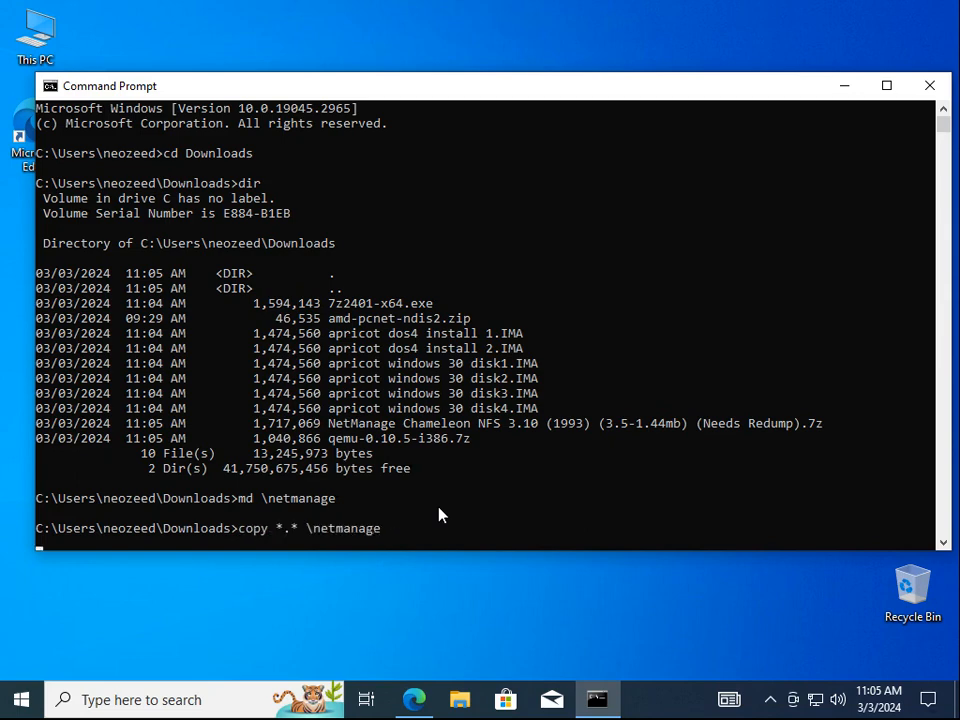
{"action": "type", "text": "cd  etmanage"}
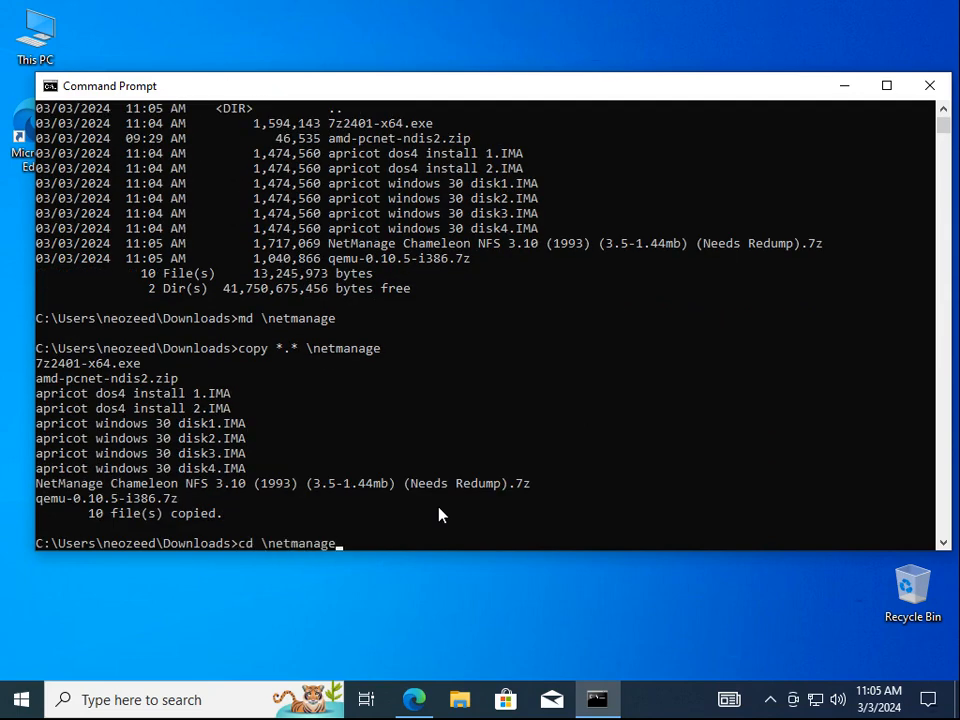
{"action": "key", "text": "Return"}
{"action": "type", "text": "dir"}
{"action": "key", "text": "Return"}
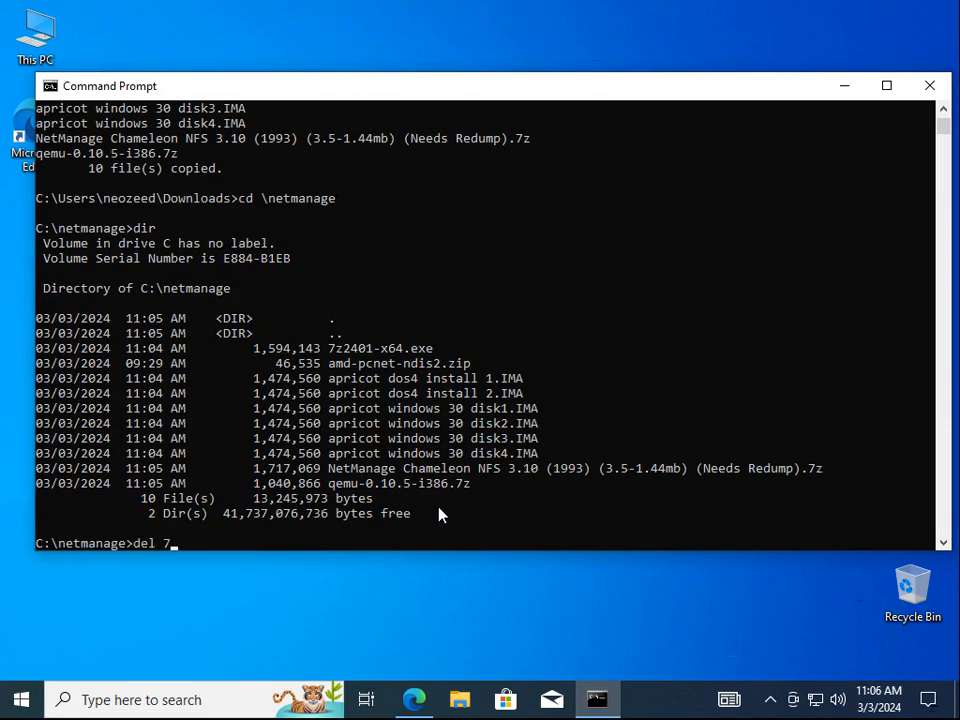
Delete the 7z2401-x64.exe copy and try extracting qemu-0.10.5-i386.7z with 7zip x
{"action": "type", "text": "del 7"}
{"action": "key", "text": "Tab"}
{"action": "key", "text": "Return"}
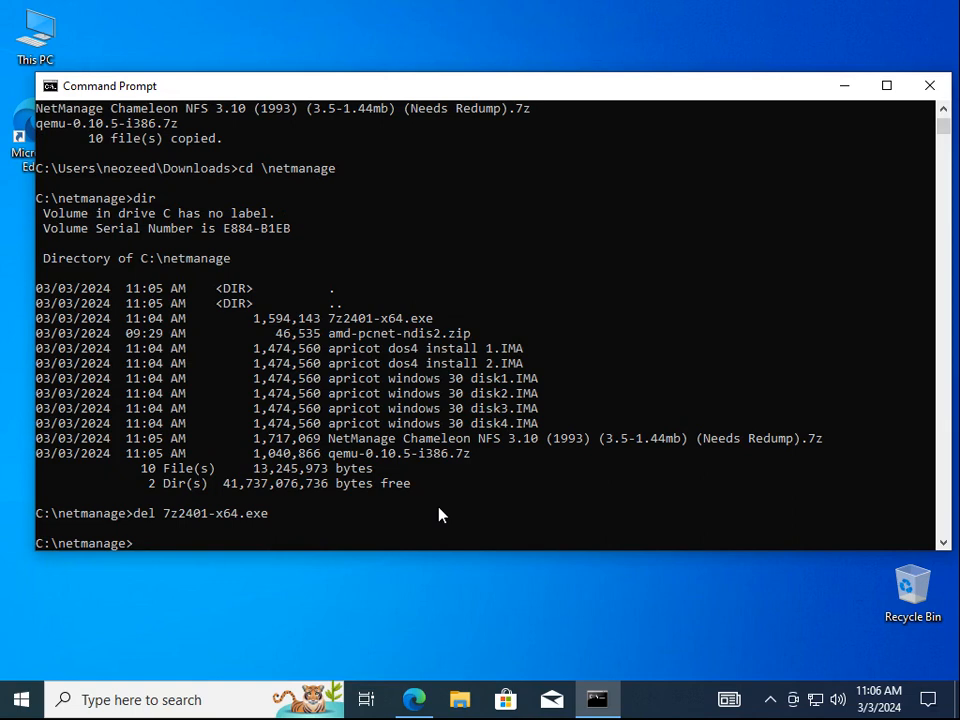
{"action": "type", "text": "7zip q"}
{"action": "key", "text": "Tab"}
{"action": "type", "text": "x"}
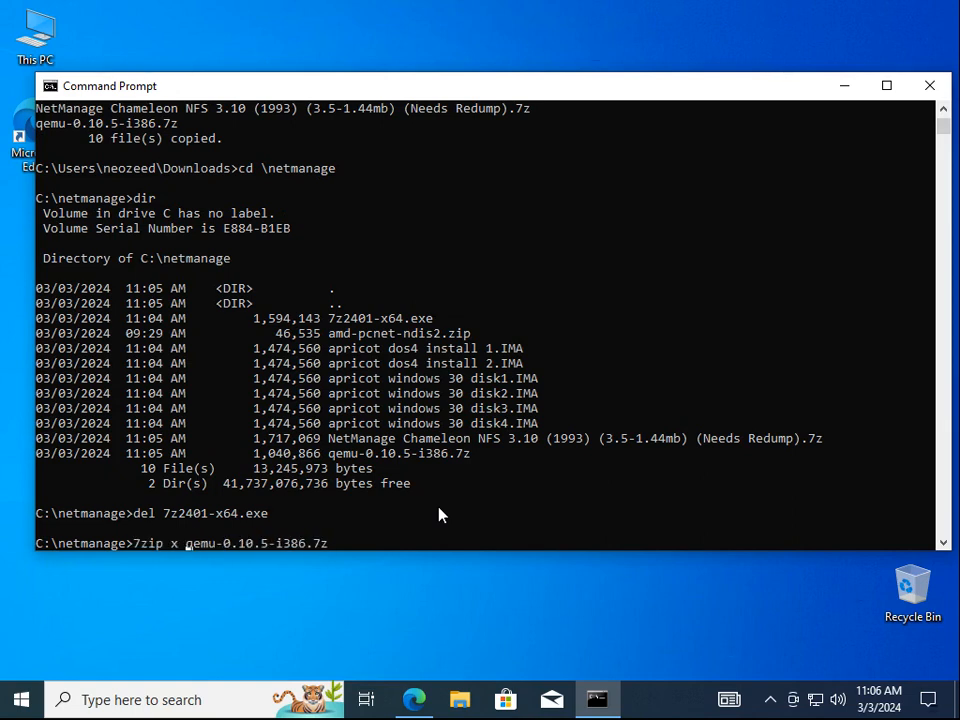
{"action": "key", "text": "Return"}
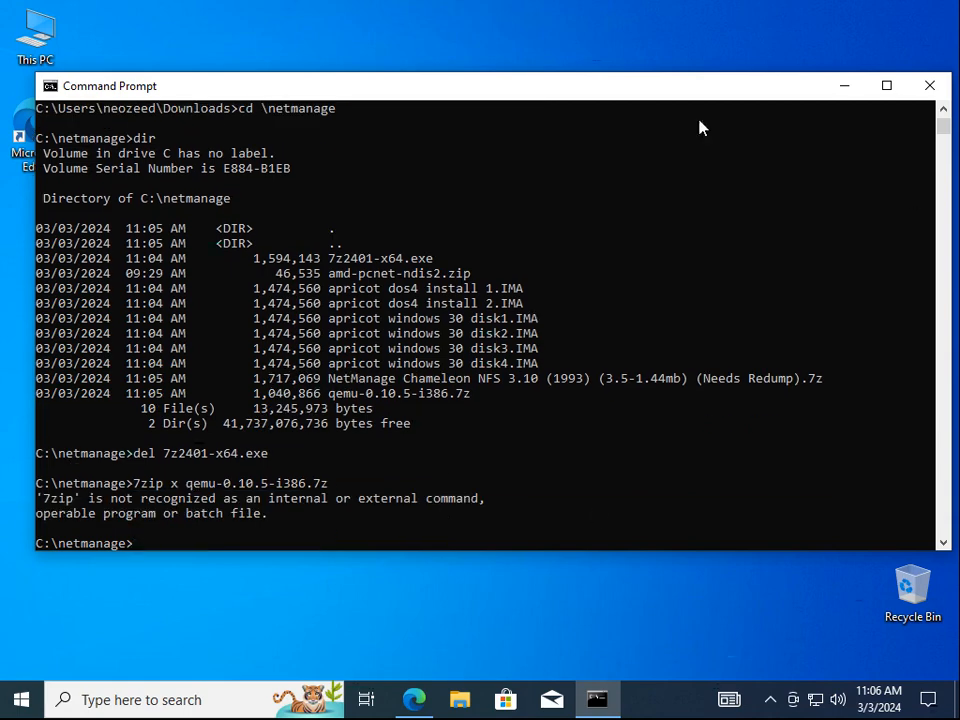
{"action": "double_click", "coordinate": [38, 55]}
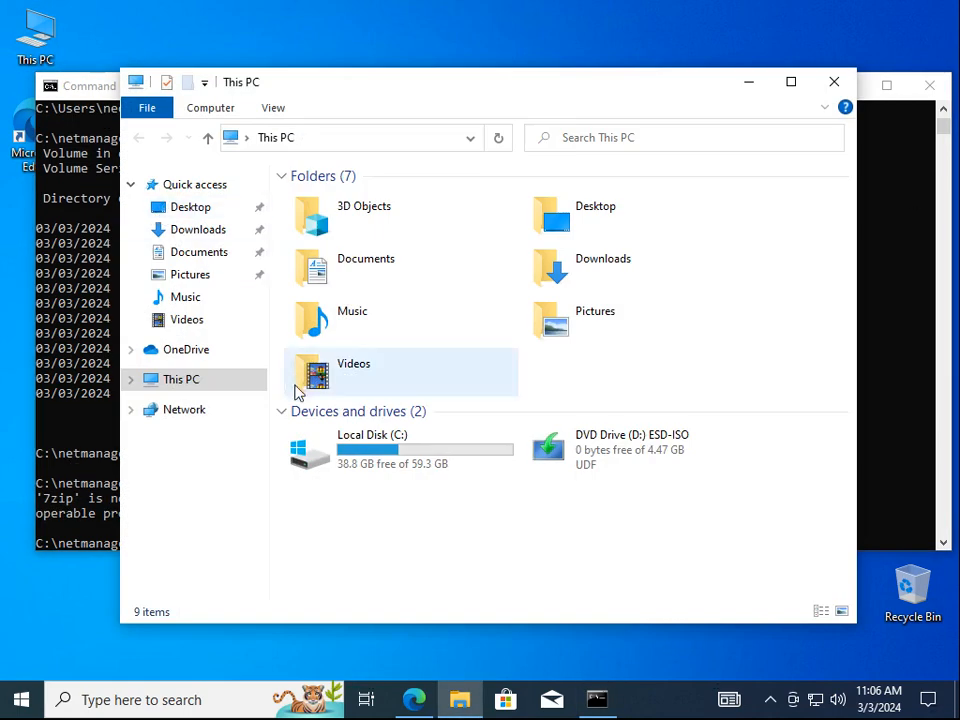
Open C:\netmanage and extract the QEMU 0.10.5 archive there with 7-Zip
{"action": "left_click", "coordinate": [312, 449]}
{"action": "double_click", "coordinate": [312, 449]}
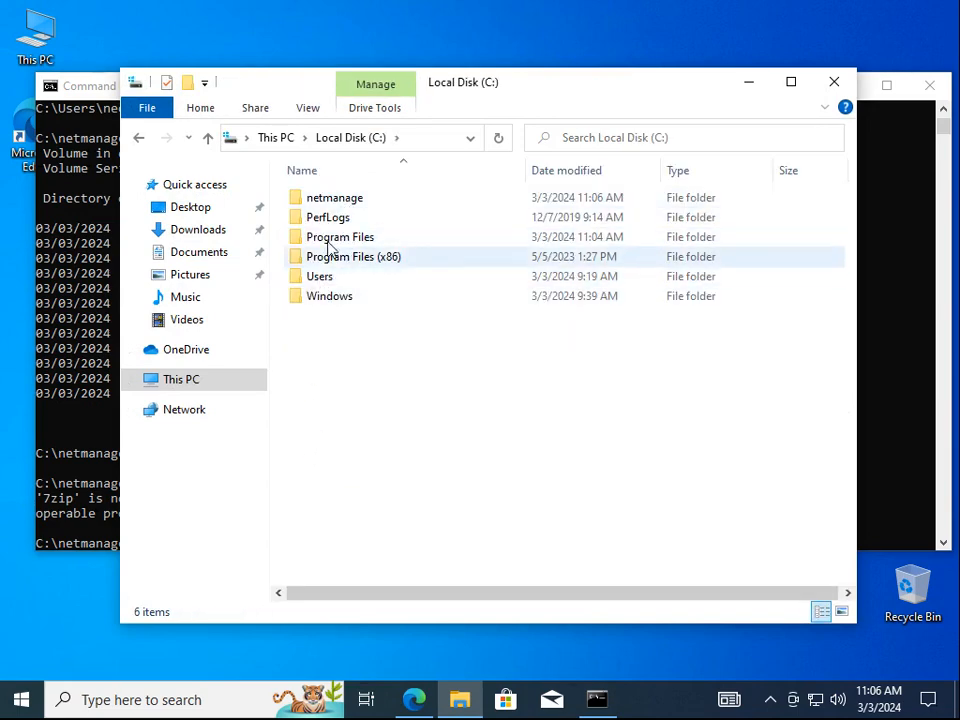
{"action": "left_click", "coordinate": [338, 198]}
{"action": "double_click", "coordinate": [338, 198]}
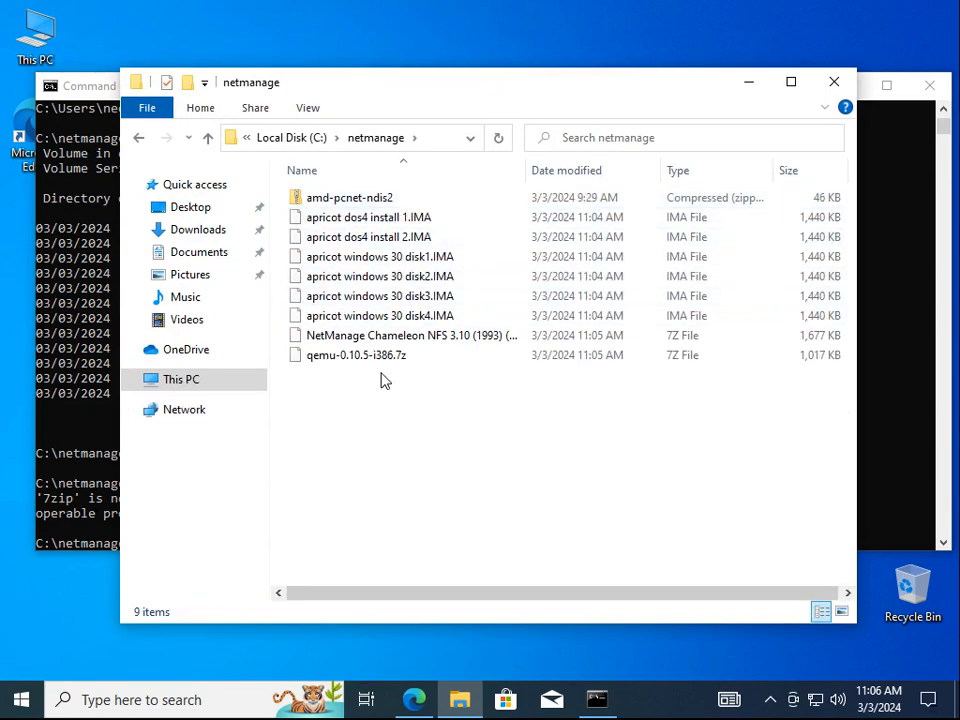
{"action": "right_click", "coordinate": [343, 353]}
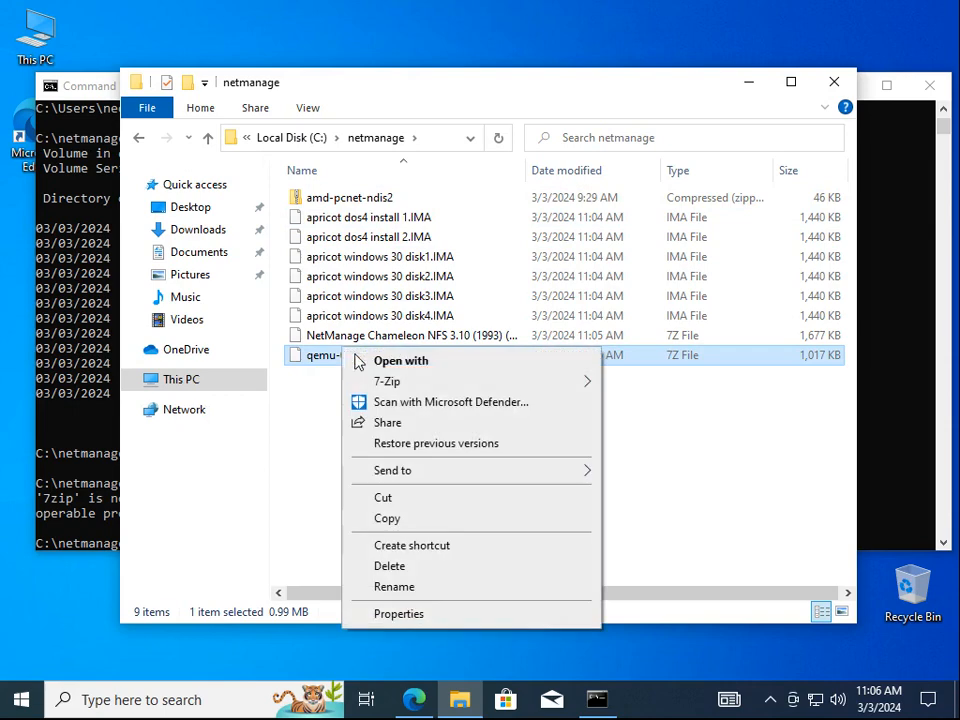
{"action": "mouse_move", "coordinate": [384, 384]}
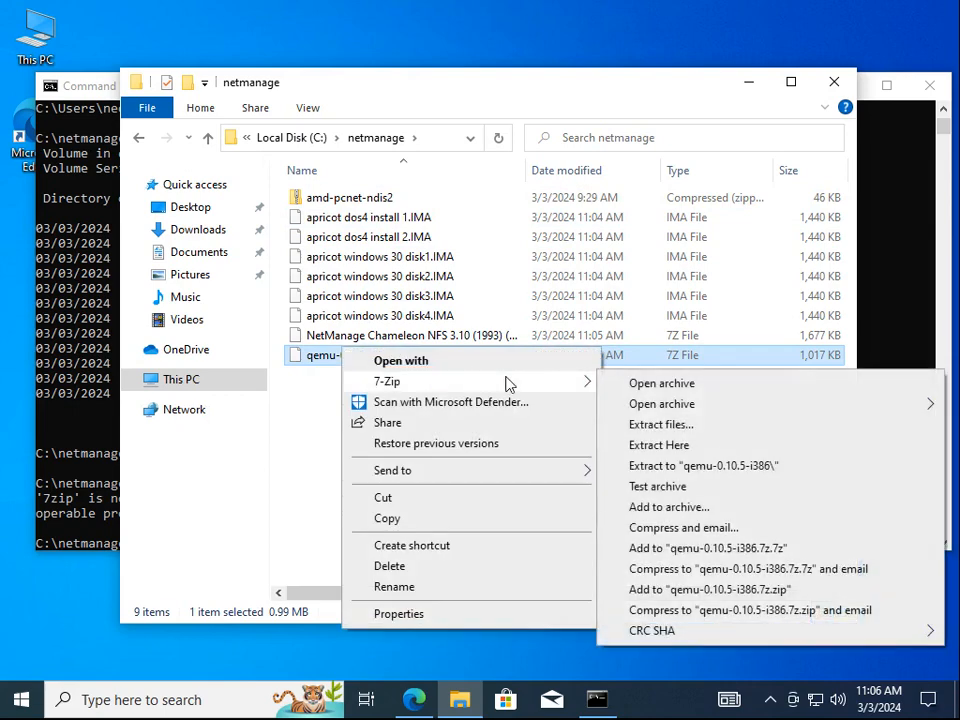
{"action": "left_click", "coordinate": [689, 453]}
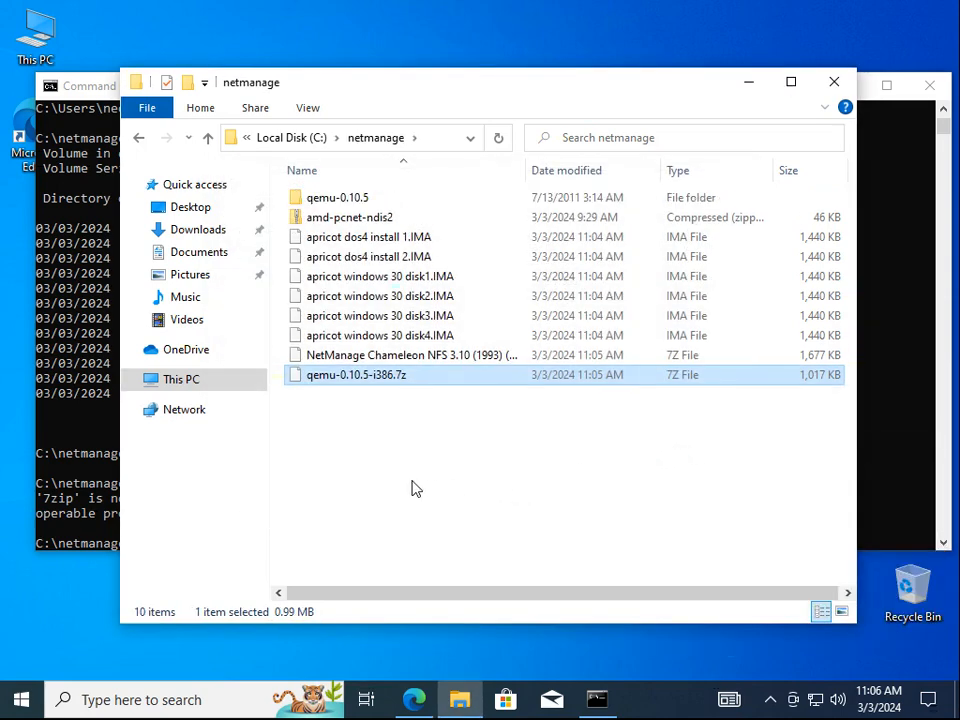
Extract the NetManage Chameleon NFS archive into netmanage with 7-Zip Extract Here
{"action": "left_click", "coordinate": [388, 362]}
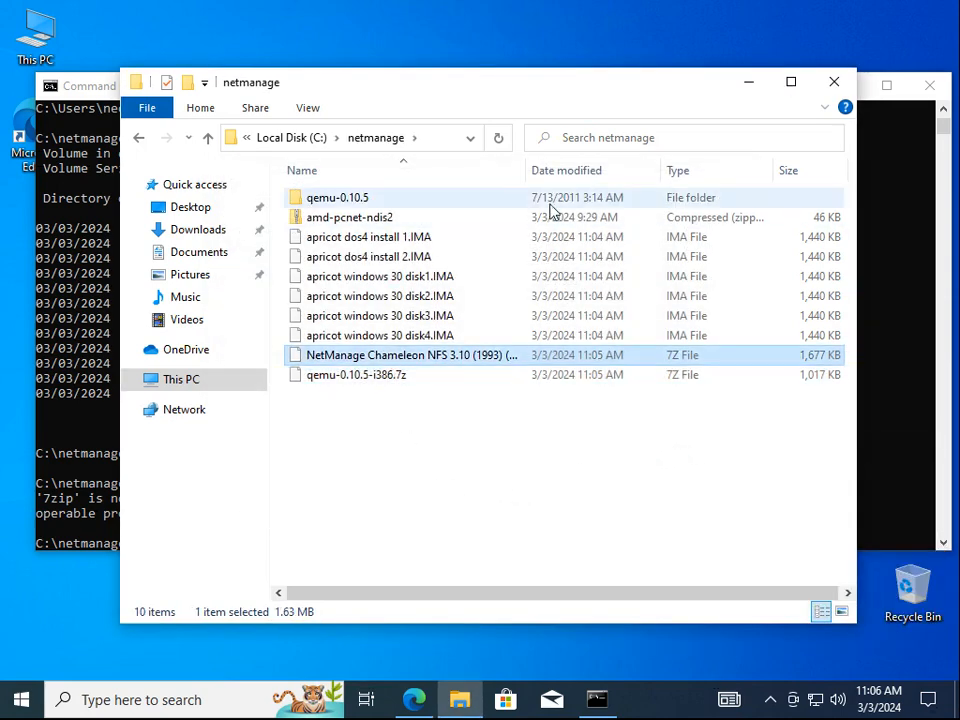
{"action": "left_click_drag", "start_coordinate": [526, 170], "coordinate": [587, 170]}
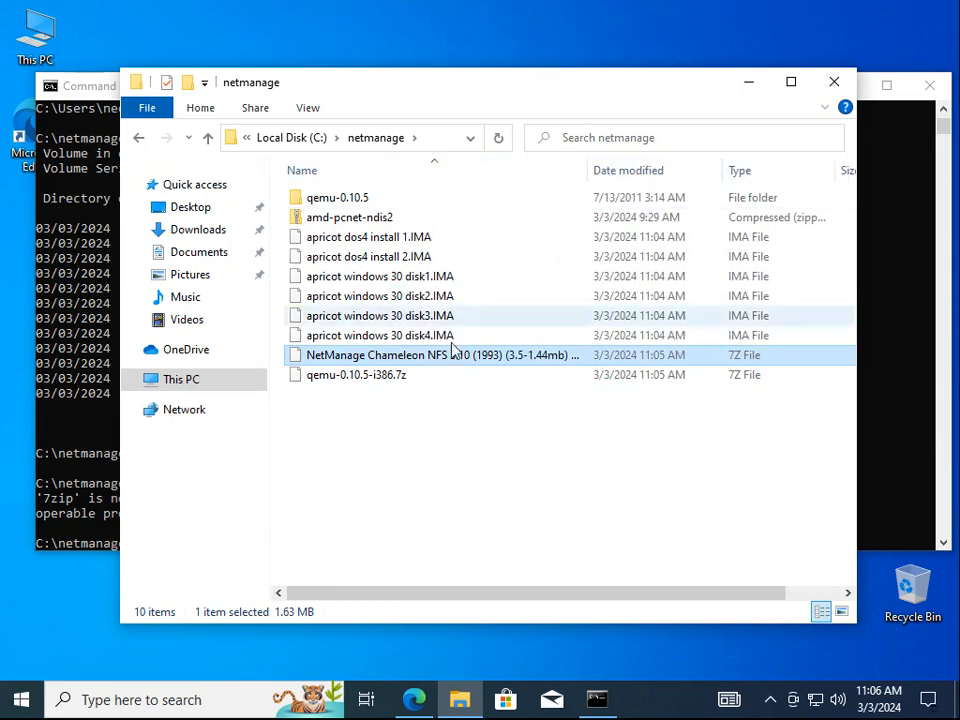
{"action": "right_click", "coordinate": [436, 358]}
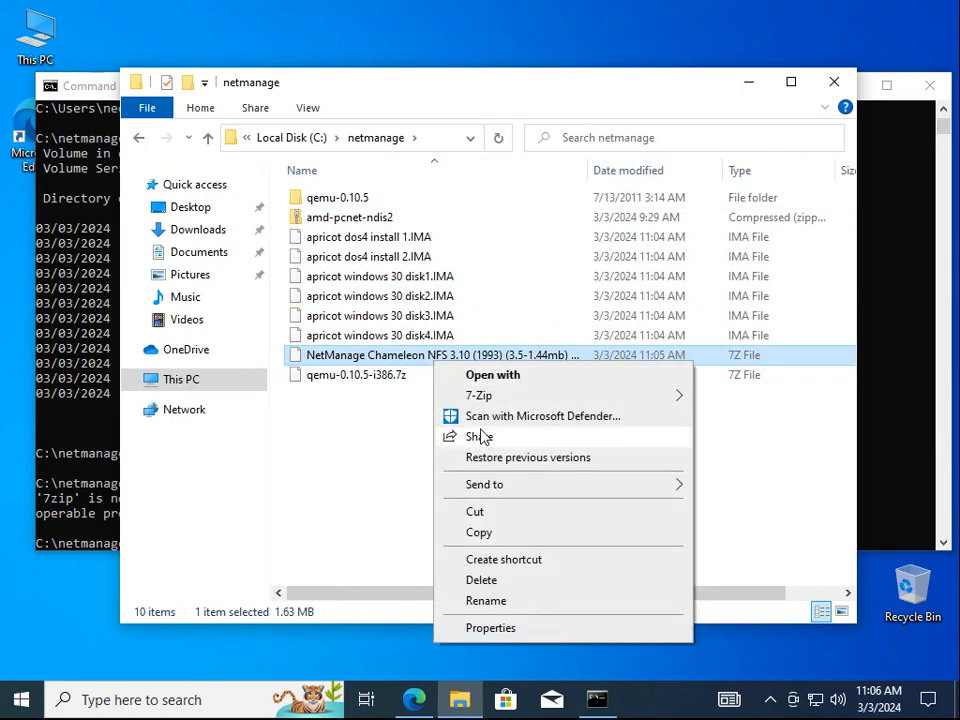
{"action": "mouse_move", "coordinate": [490, 395]}
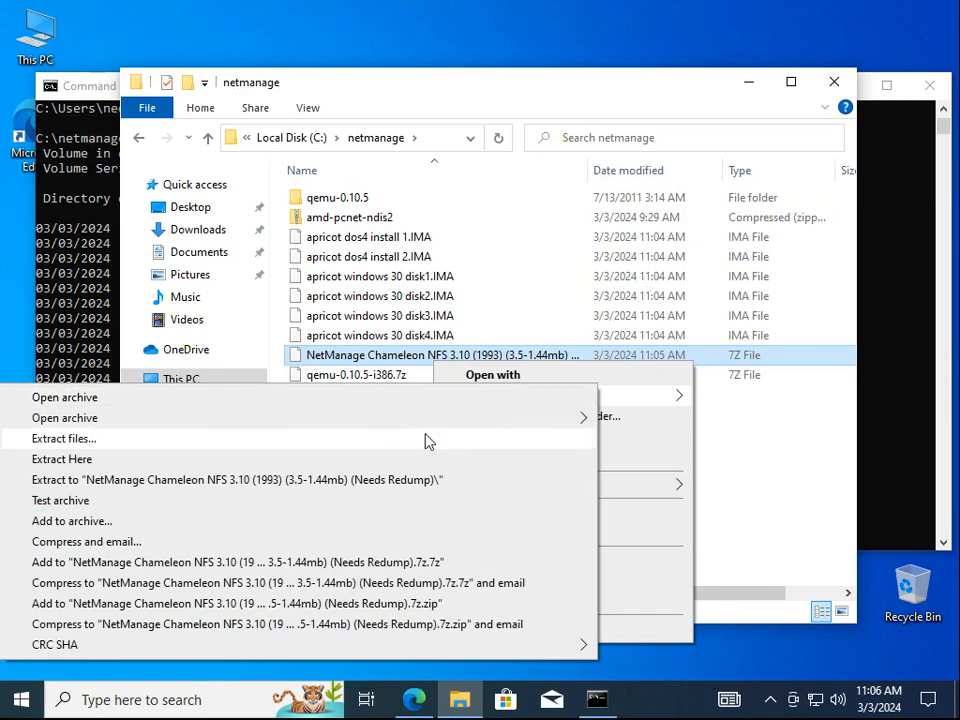
{"action": "left_click", "coordinate": [413, 462]}
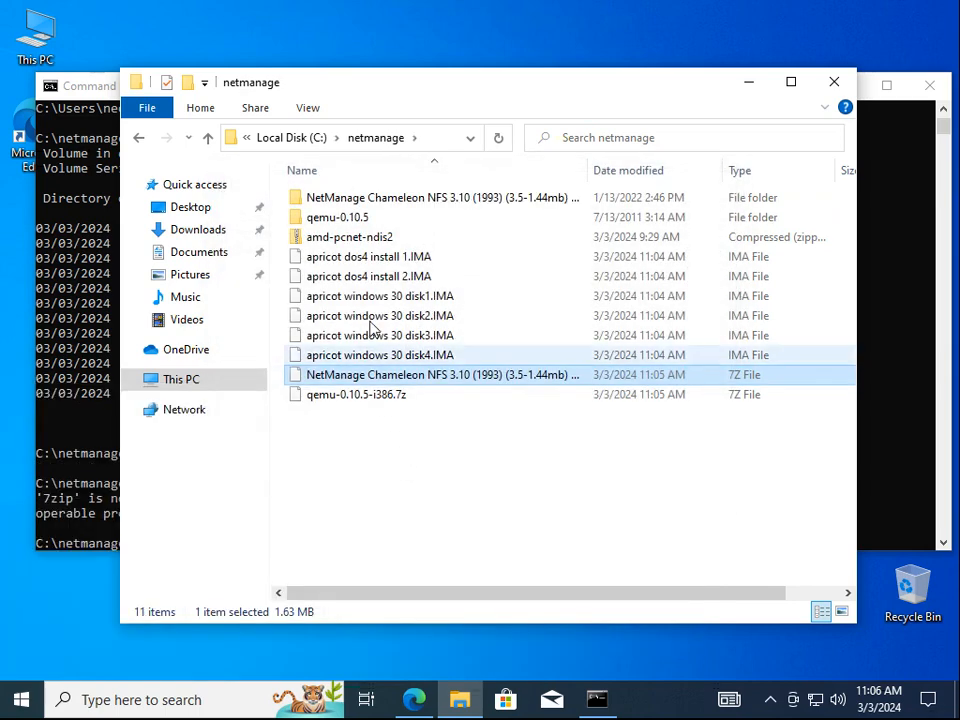
Inspect the amd-pcnet-ndis2 zip and extract its driver files into netmanage
{"action": "double_click", "coordinate": [369, 245]}
{"action": "left_click", "coordinate": [373, 258]}
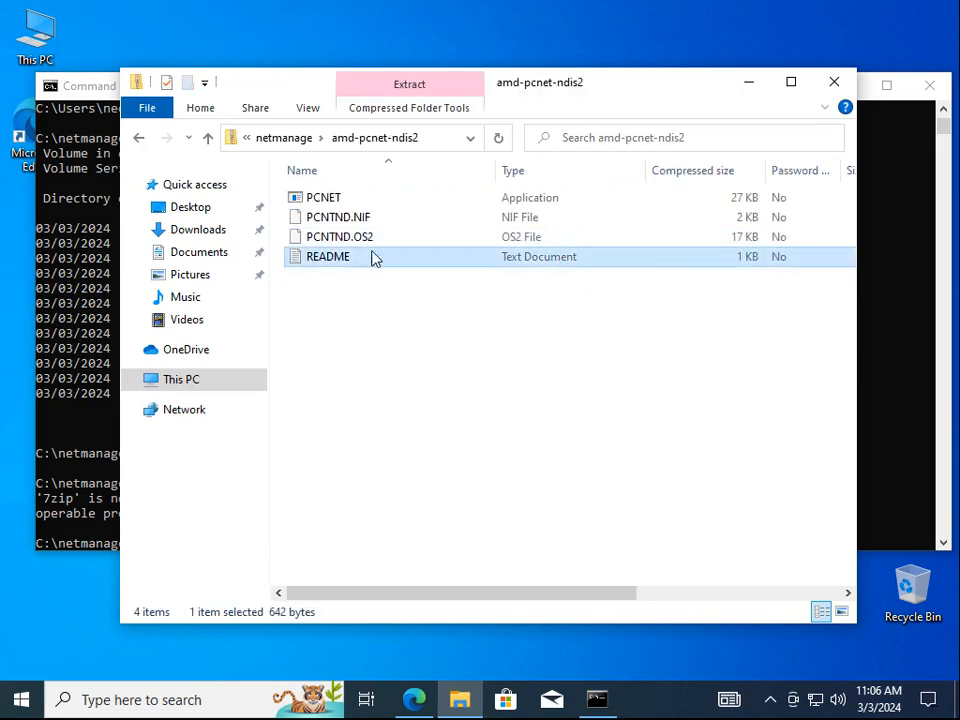
{"action": "left_click_drag", "start_coordinate": [350, 300], "coordinate": [316, 203]}
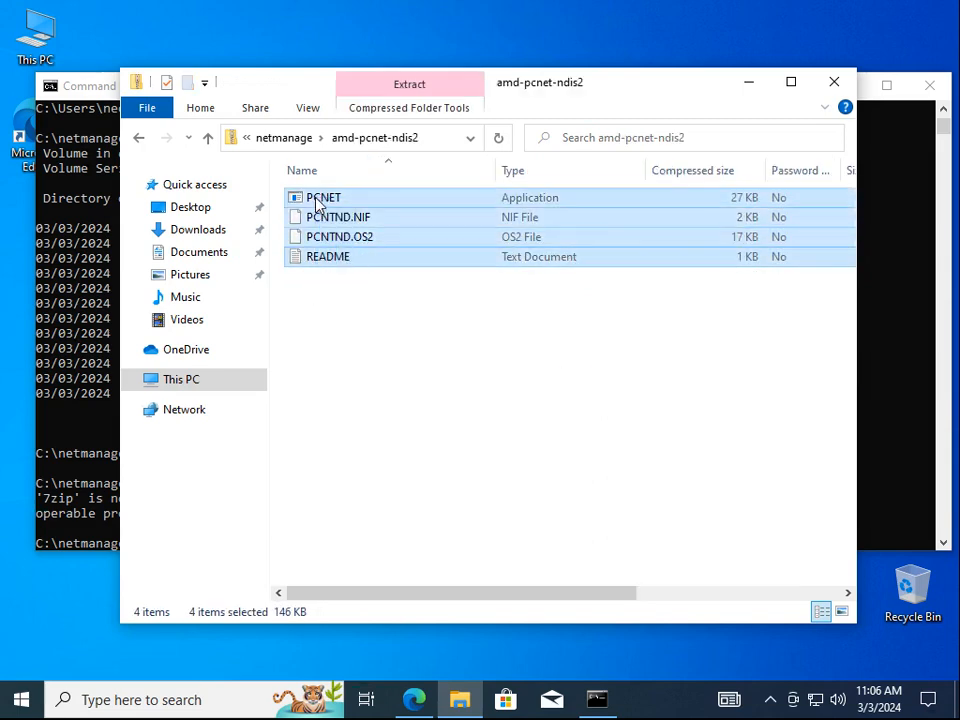
{"action": "left_click", "coordinate": [285, 139]}
{"action": "right_click", "coordinate": [345, 239]}
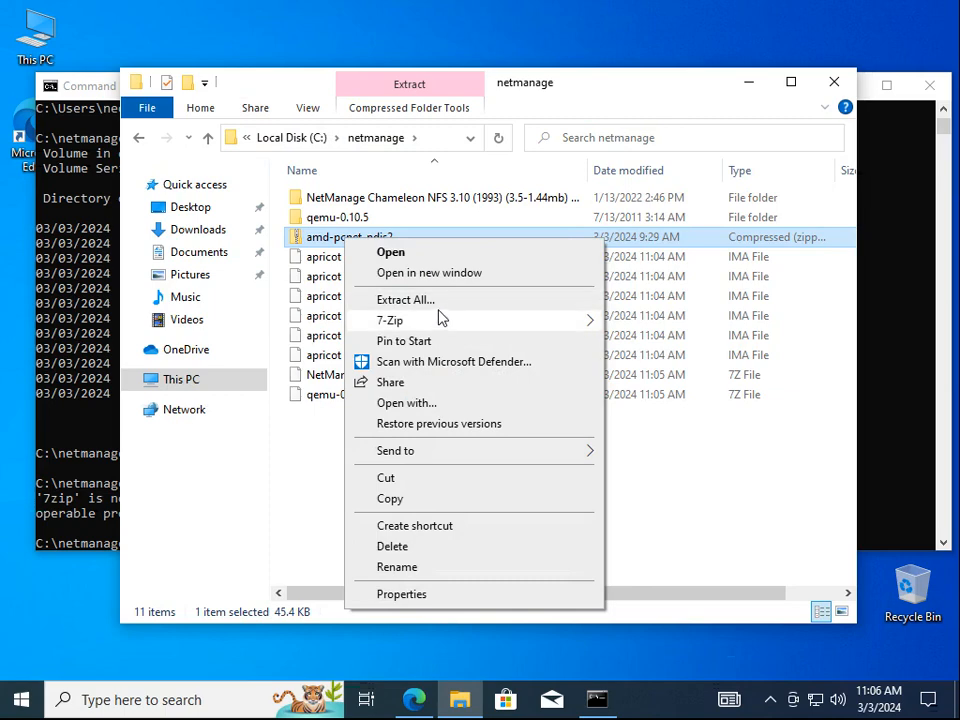
{"action": "mouse_move", "coordinate": [448, 326]}
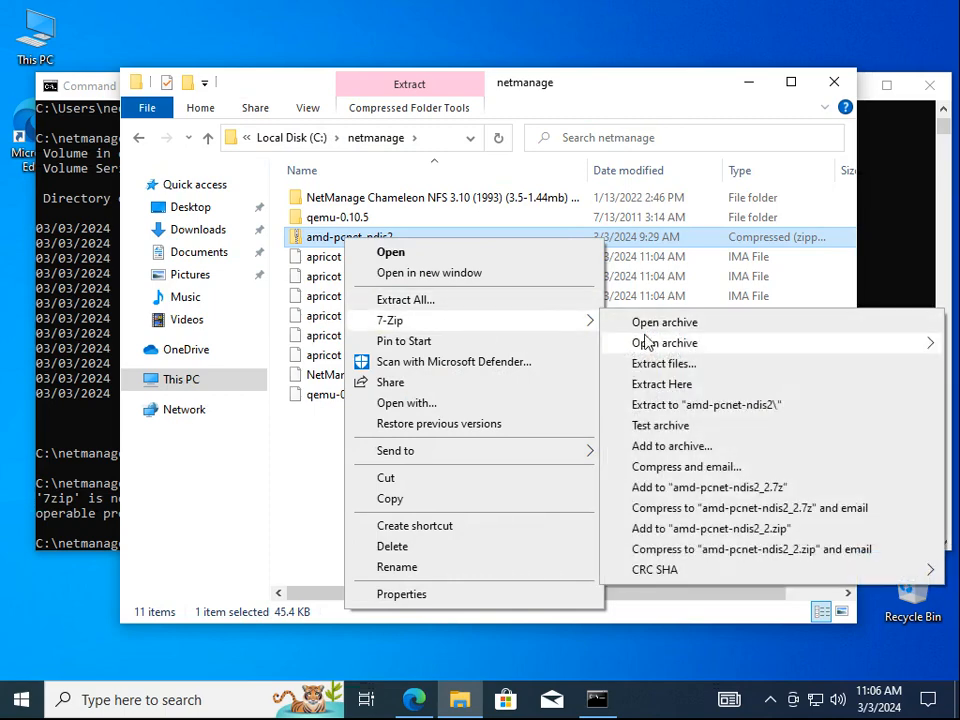
{"action": "left_click", "coordinate": [711, 391]}
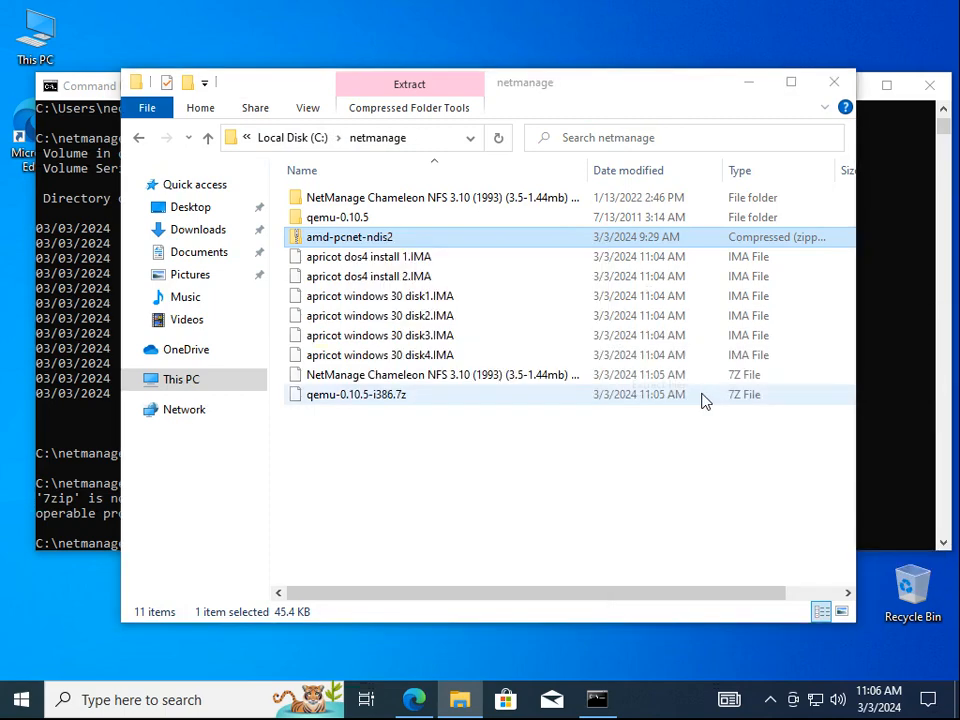
Create a pcnet folder and move README, PCNTND.OS2, PCNTND.NIF and PCNET into it
{"action": "right_click", "coordinate": [348, 537]}
{"action": "left_click", "coordinate": [580, 492]}
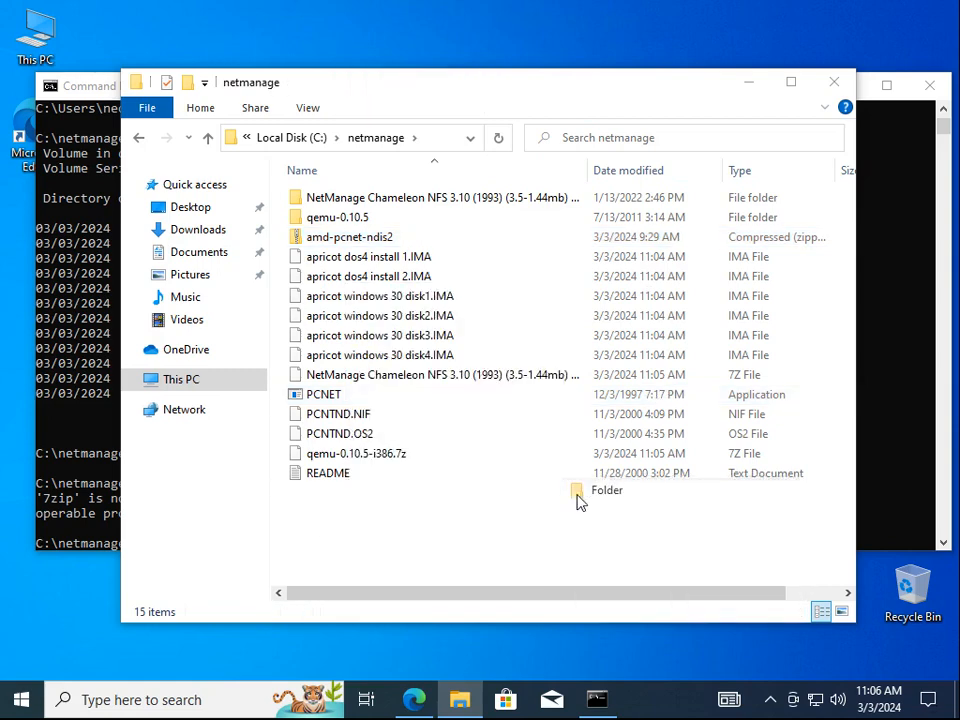
{"action": "type", "text": "pcnet"}
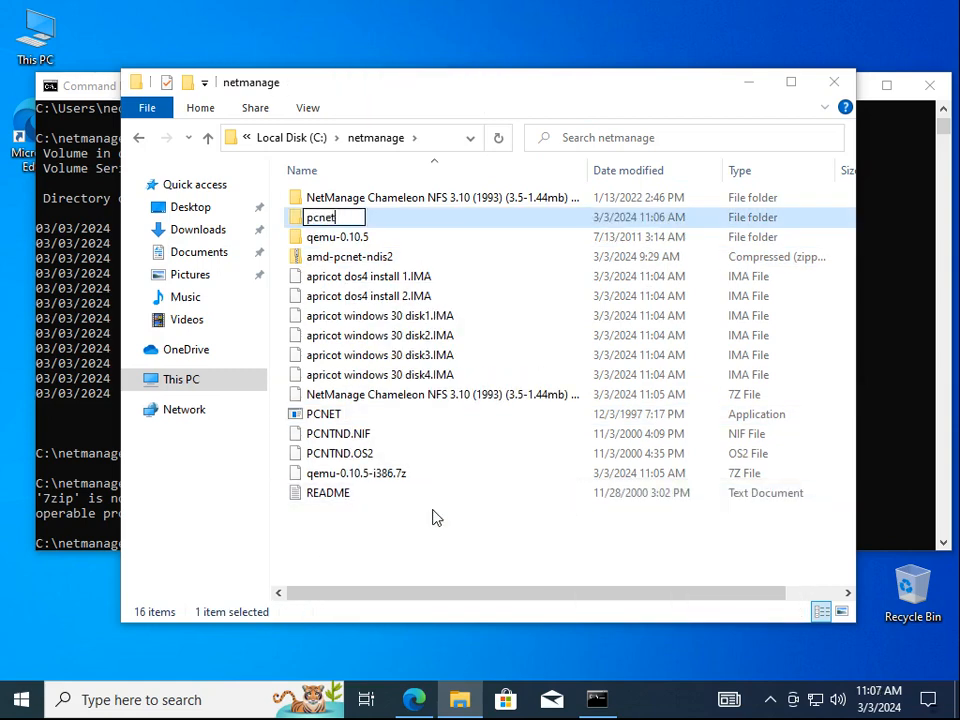
{"action": "key", "text": "Return"}
{"action": "left_click", "coordinate": [375, 525]}
{"action": "left_click", "coordinate": [355, 497]}
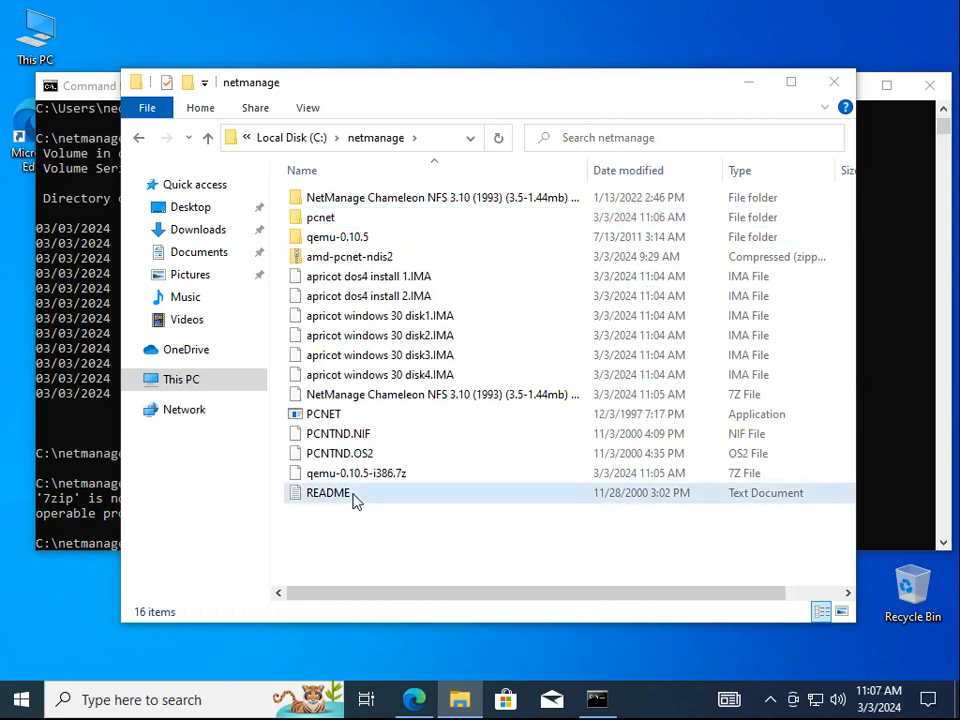
{"action": "left_click", "coordinate": [358, 452], "text": "ctrl"}
{"action": "left_click", "coordinate": [352, 434], "text": "ctrl"}
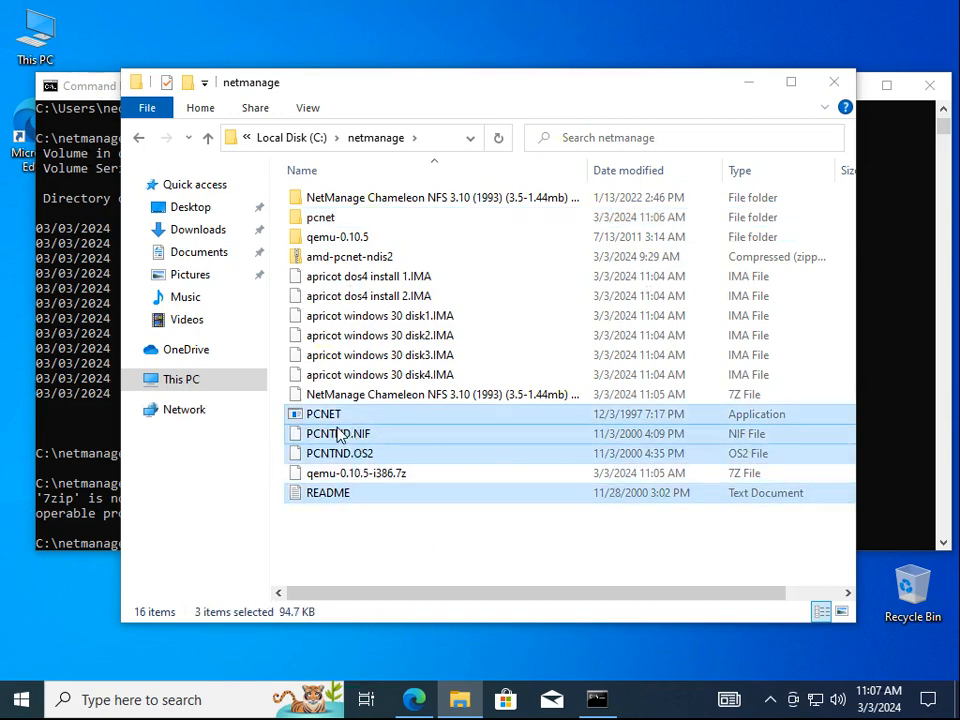
{"action": "left_click", "coordinate": [332, 414], "text": "ctrl"}
{"action": "left_click_drag", "start_coordinate": [332, 414], "coordinate": [343, 240]}
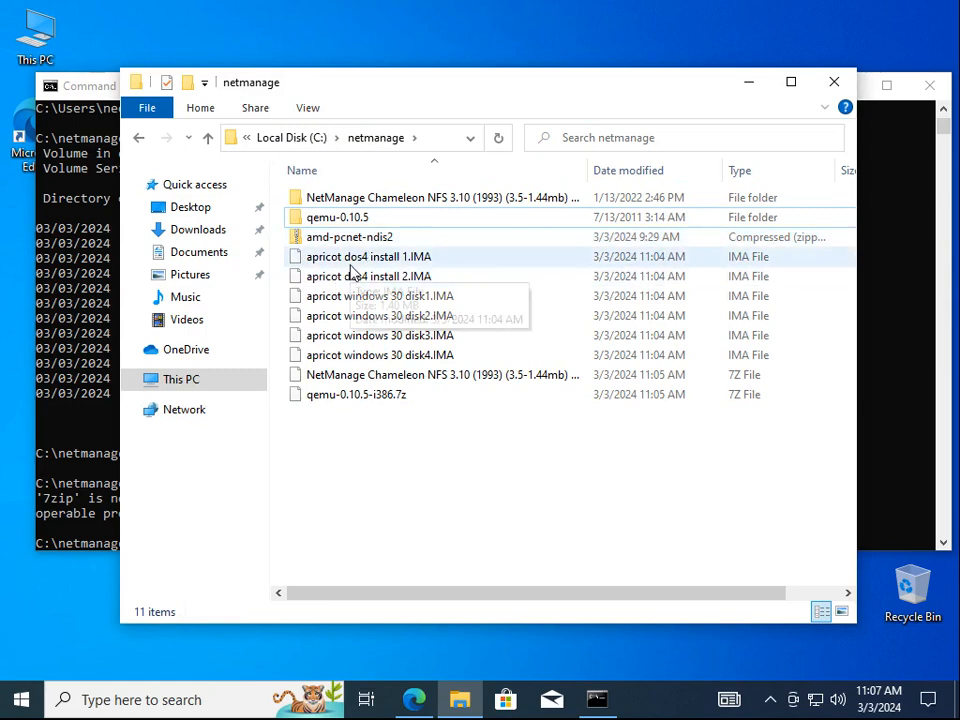
Cut the six Apricot IMA disk images and paste them into the qemu-0.10.5 folder
{"action": "left_click", "coordinate": [350, 262]}
{"action": "left_click", "coordinate": [365, 356], "text": "shift"}
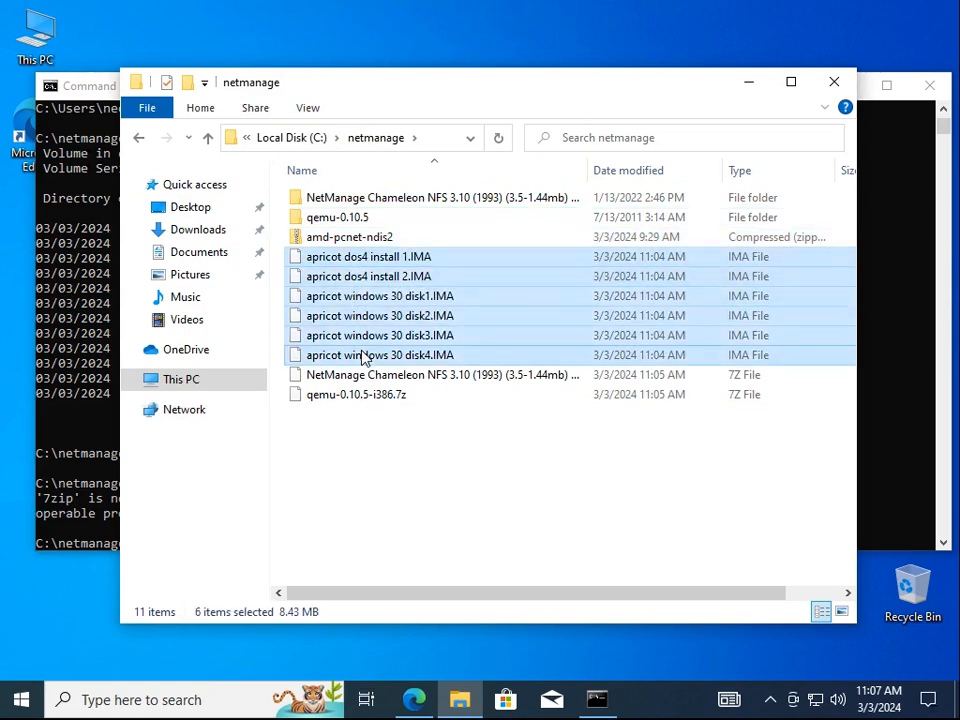
{"action": "right_click", "coordinate": [380, 306]}
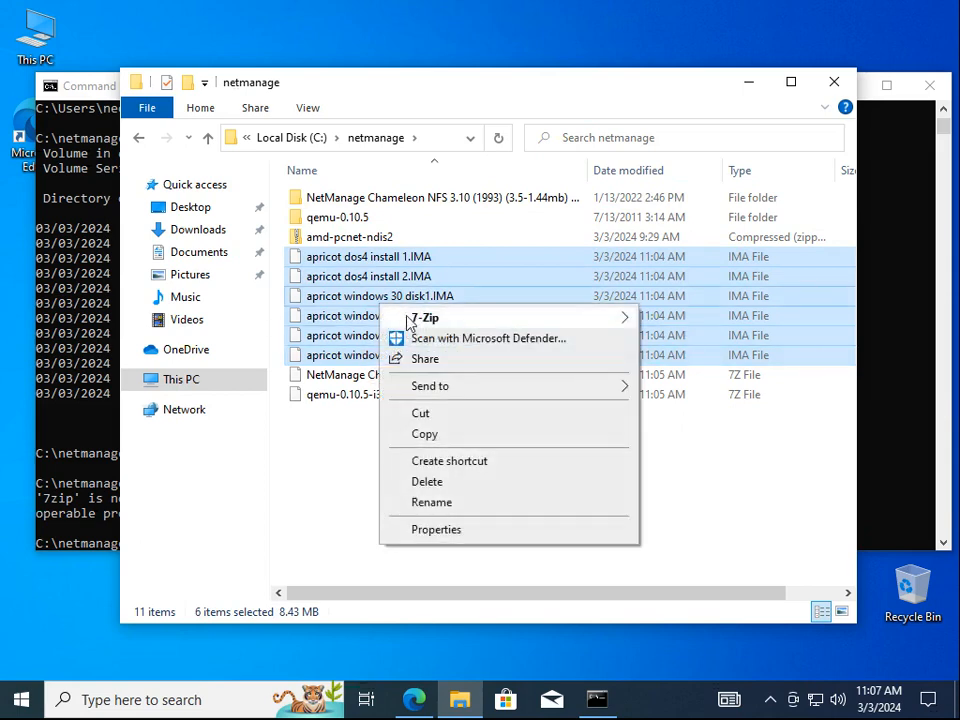
{"action": "left_click", "coordinate": [431, 415]}
{"action": "double_click", "coordinate": [336, 218]}
{"action": "right_click", "coordinate": [382, 370]}
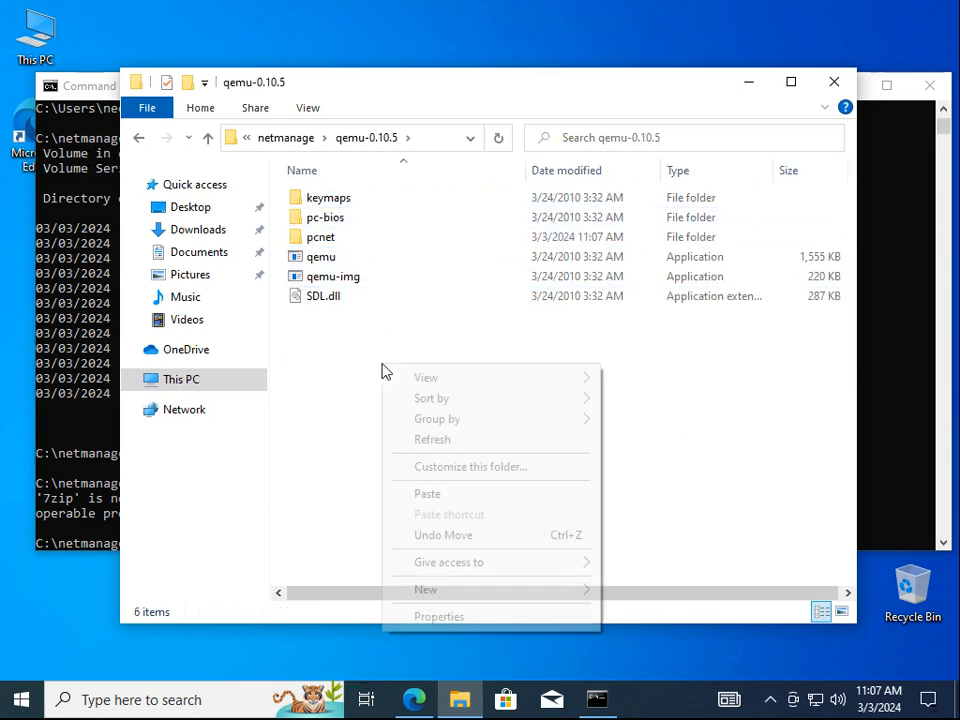
{"action": "left_click", "coordinate": [436, 495]}
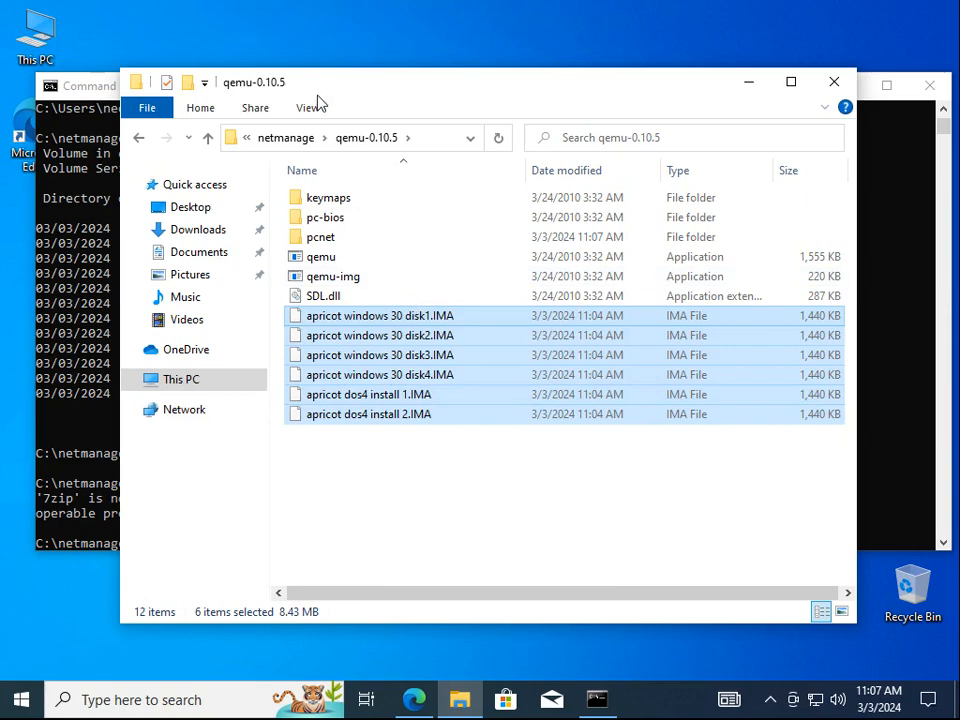
{"action": "left_click_drag", "start_coordinate": [318, 103], "coordinate": [489, 79]}
{"action": "left_click", "coordinate": [221, 97]}
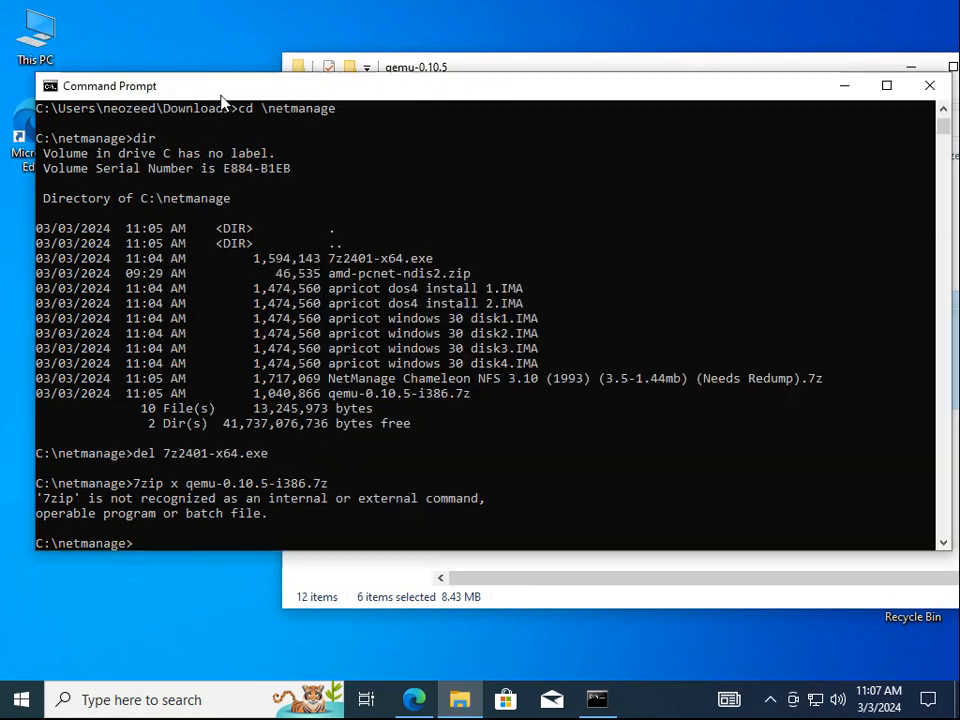
Change into the qemu-0.10.5 folder by dropping its path into cd, then list it
{"action": "type", "text": "cd"}
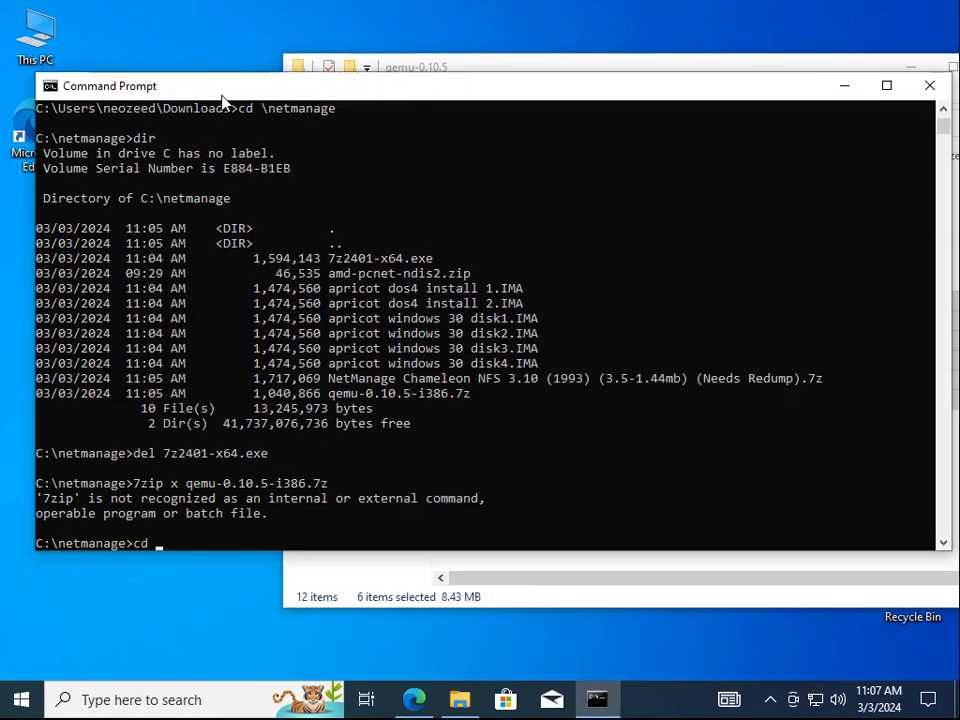
{"action": "left_click", "coordinate": [484, 74]}
{"action": "left_click_drag", "start_coordinate": [392, 118], "coordinate": [242, 212]}
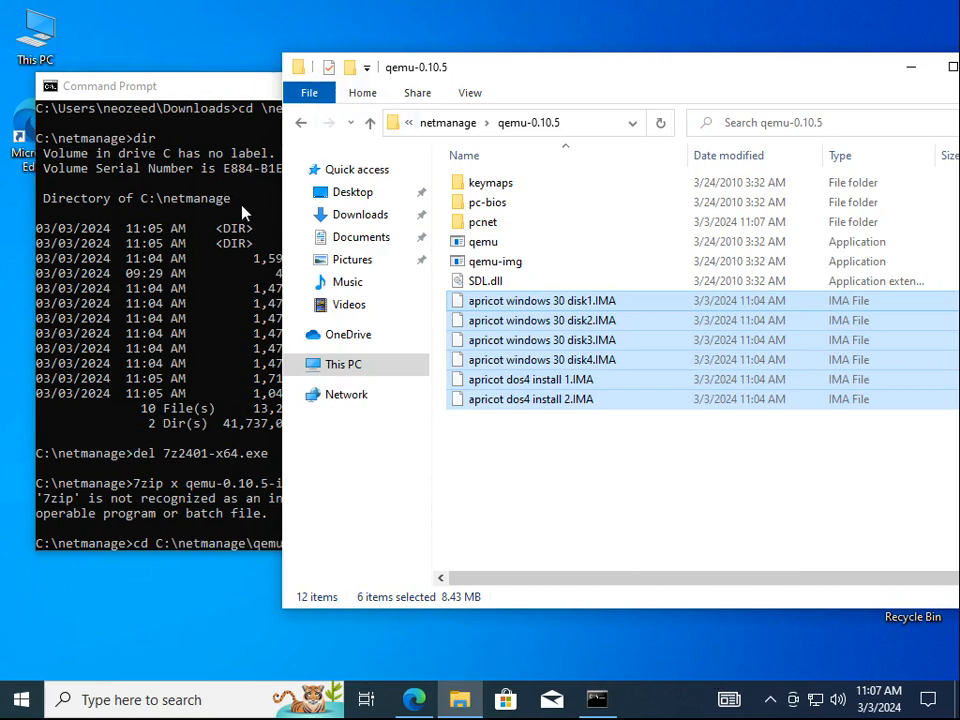
{"action": "left_click", "coordinate": [242, 212]}
{"action": "key", "text": "Return"}
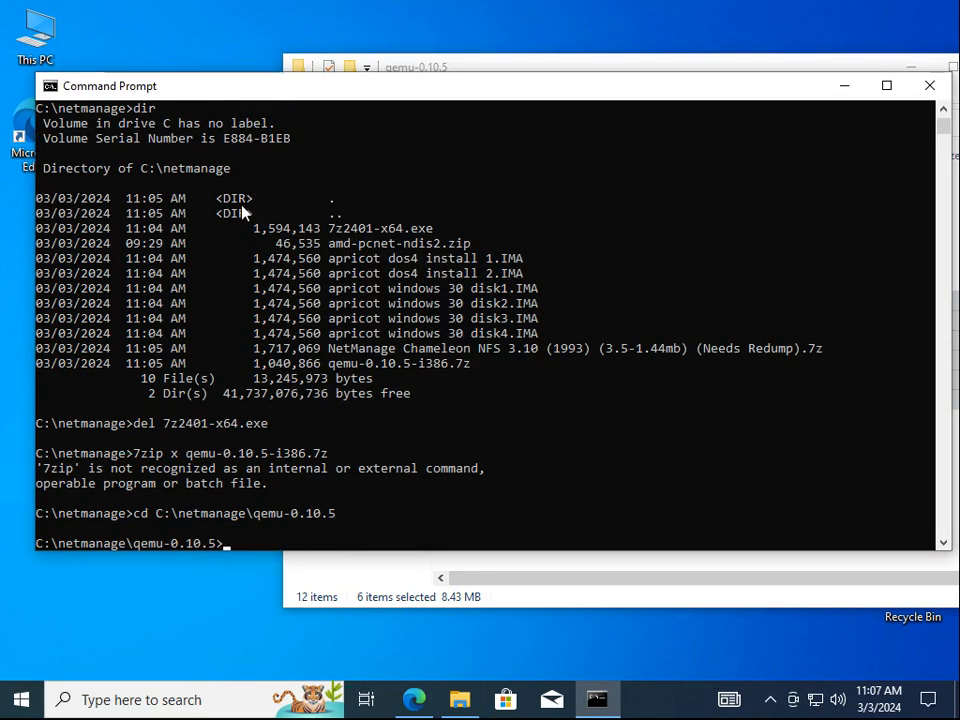
{"action": "type", "text": "dir"}
{"action": "key", "text": "Return"}
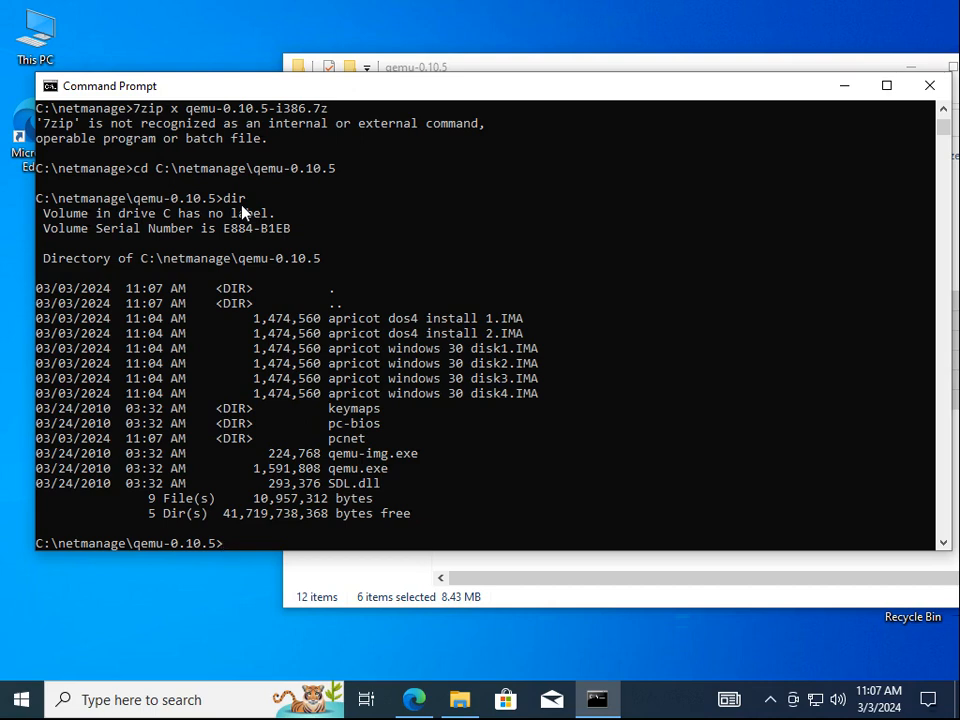
Run qemu-img create -f vmdk apricot.vmdk 100M and confirm the file with dir
{"action": "type", "text": "qemu-m"}
{"action": "key", "text": "BackSpace"}
{"action": "type", "text": "img create -f vmdk"}
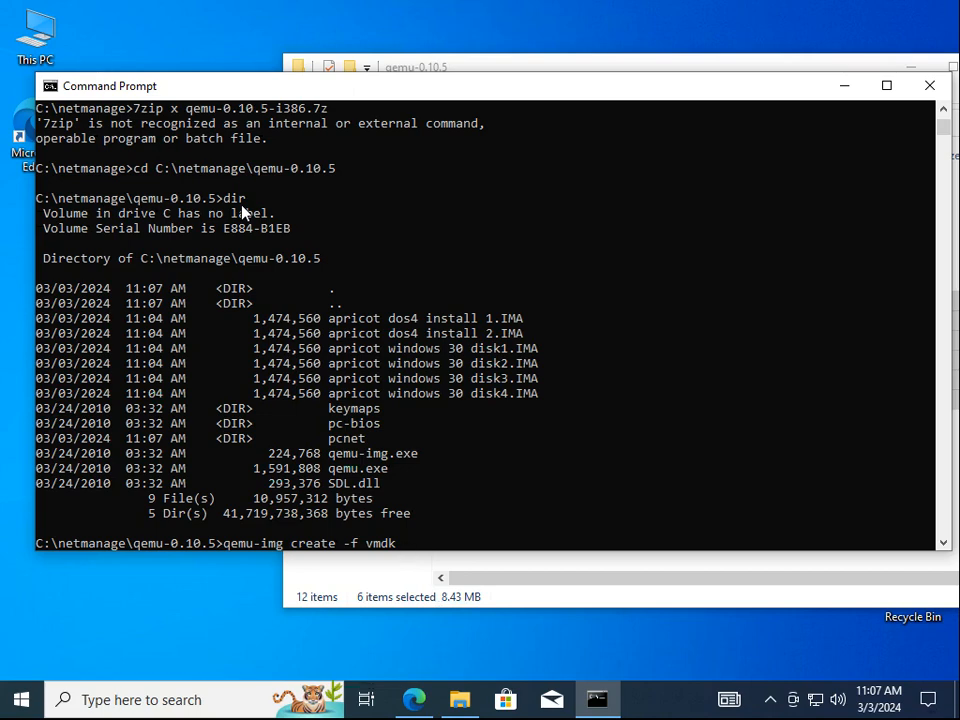
{"action": "type", "text": "apricot.vmdk 100M"}
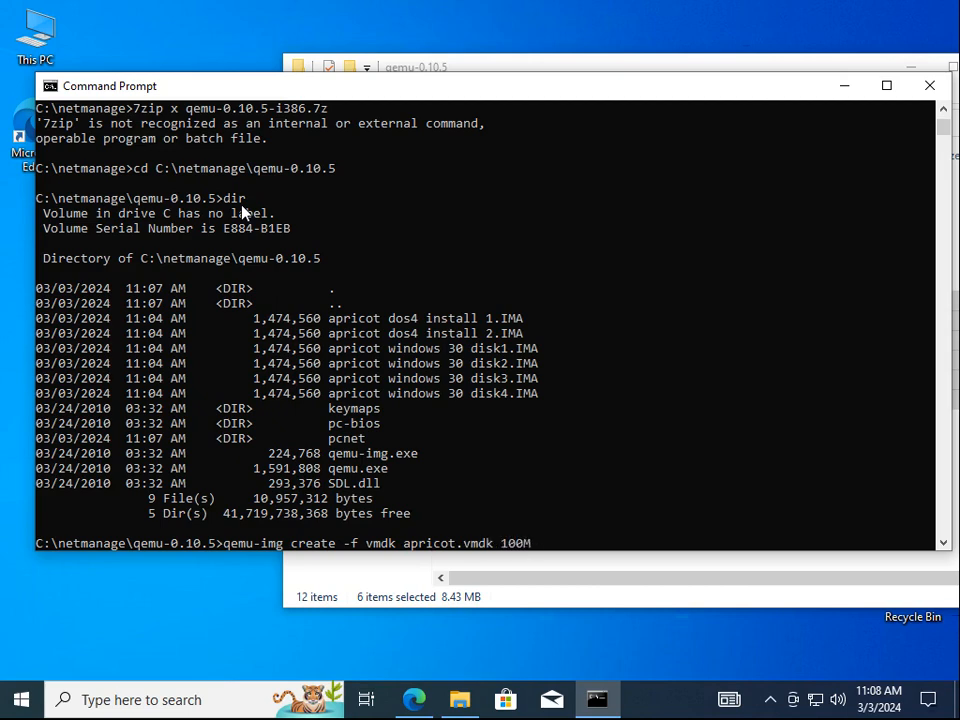
{"action": "key", "text": "Return"}
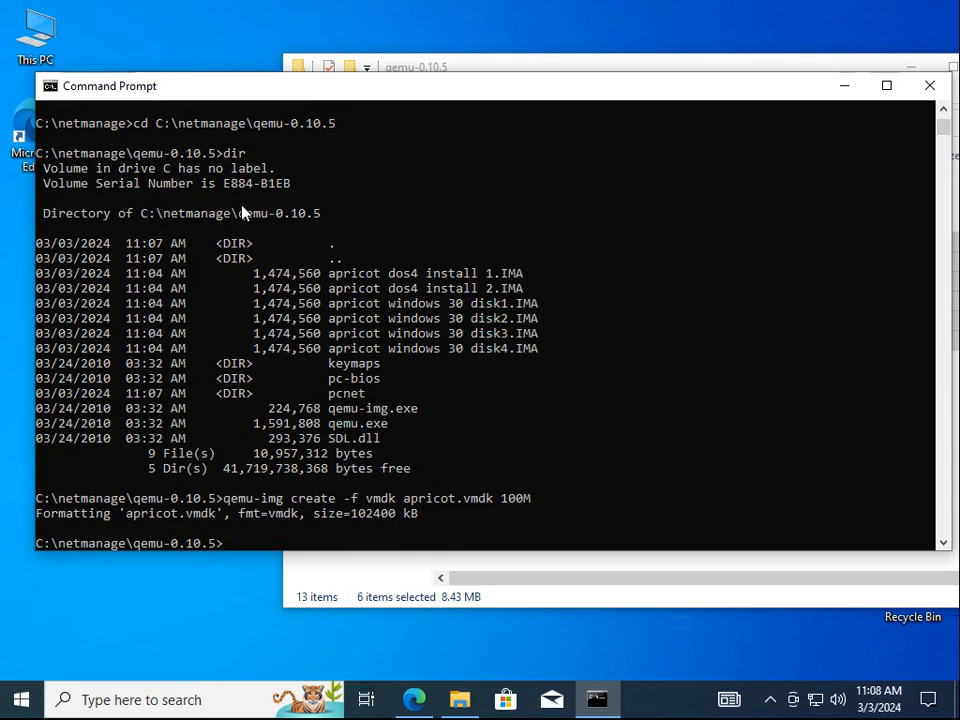
{"action": "type", "text": "dir"}
{"action": "key", "text": "Return"}
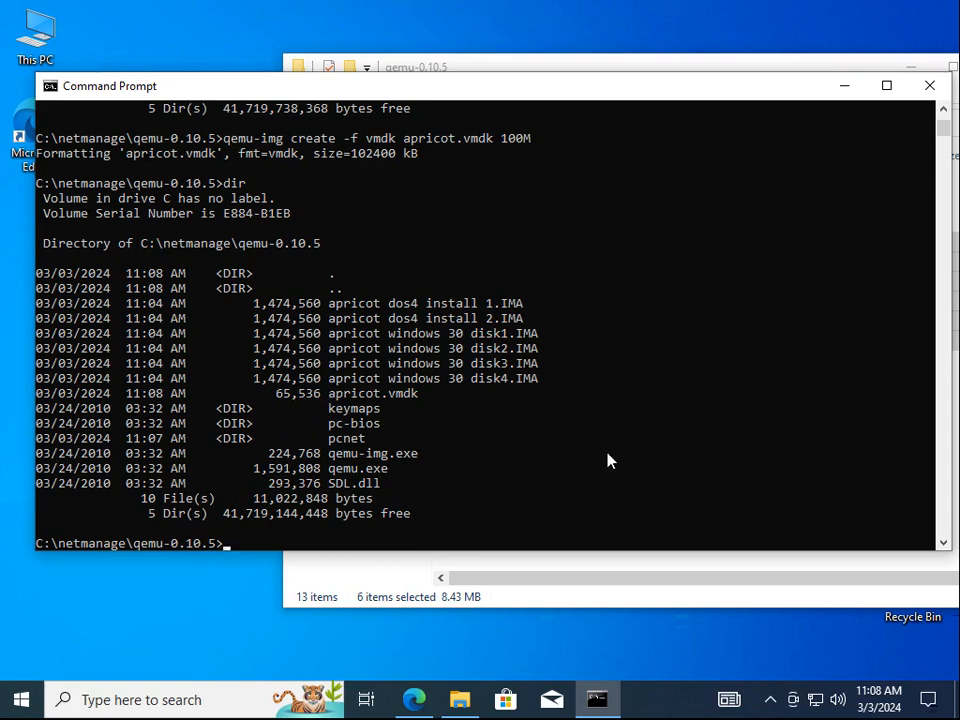
Launch qemu.exe -L pc-bios with -hda apricot.vmdk and -fda "apricot dos4 install 1.IMA"
{"action": "type", "text": "qemu.exe -L pc-bios"}
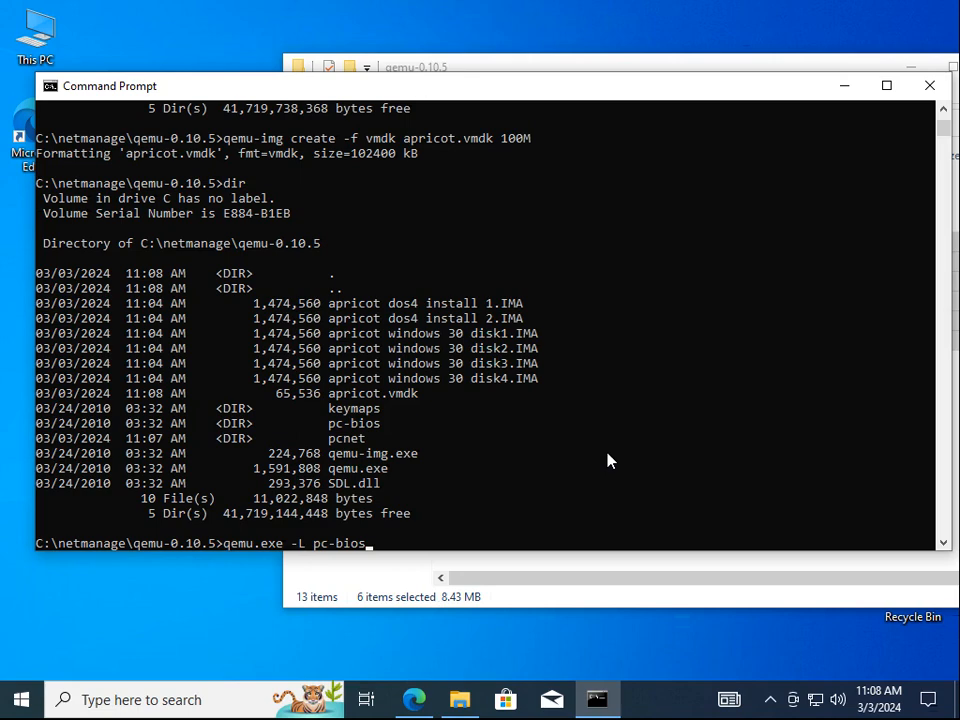
{"action": "type", "text": " -"}
{"action": "type", "text": "hda"}
{"action": "type", "text": " \"a"}
{"action": "key", "text": "Tab"}
{"action": "key", "text": "Tab"}
{"action": "key", "text": "Tab"}
{"action": "key", "text": "Tab"}
{"action": "key", "text": "Tab"}
{"action": "key", "text": "Tab"}
{"action": "key", "text": "Tab"}
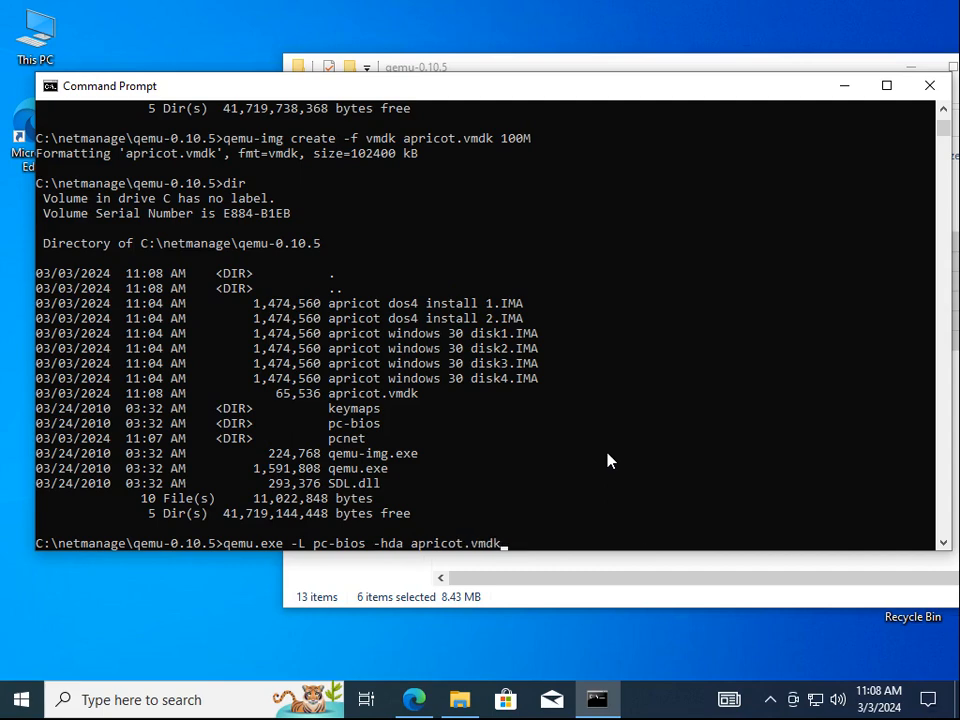
{"action": "type", "text": "-"}
{"action": "type", "text": "fda \"a"}
{"action": "key", "text": "Tab"}
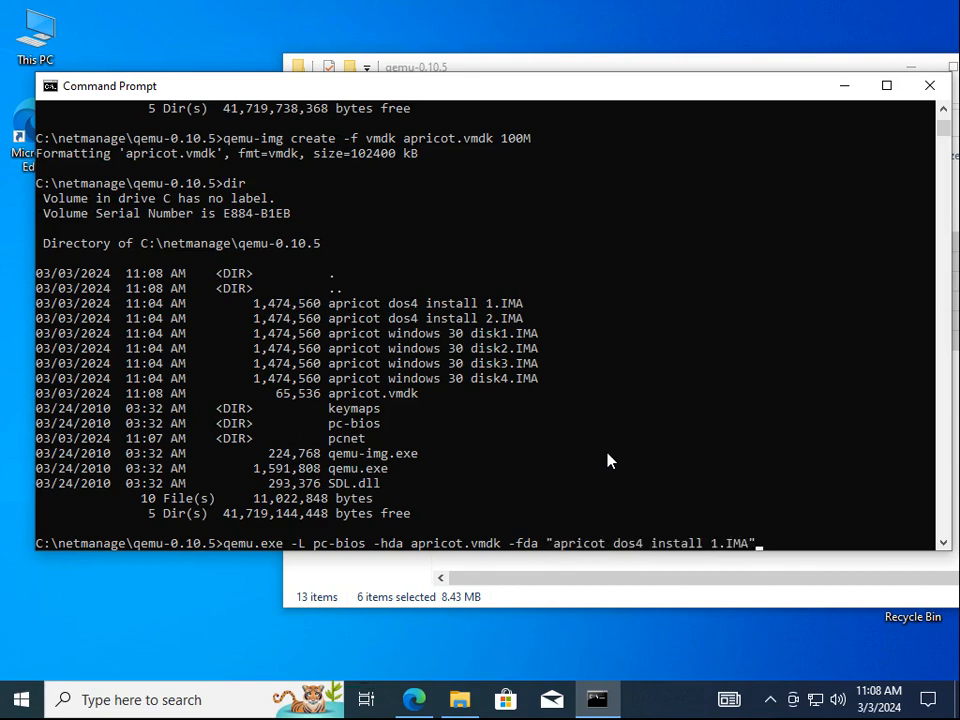
{"action": "key", "text": "Return"}
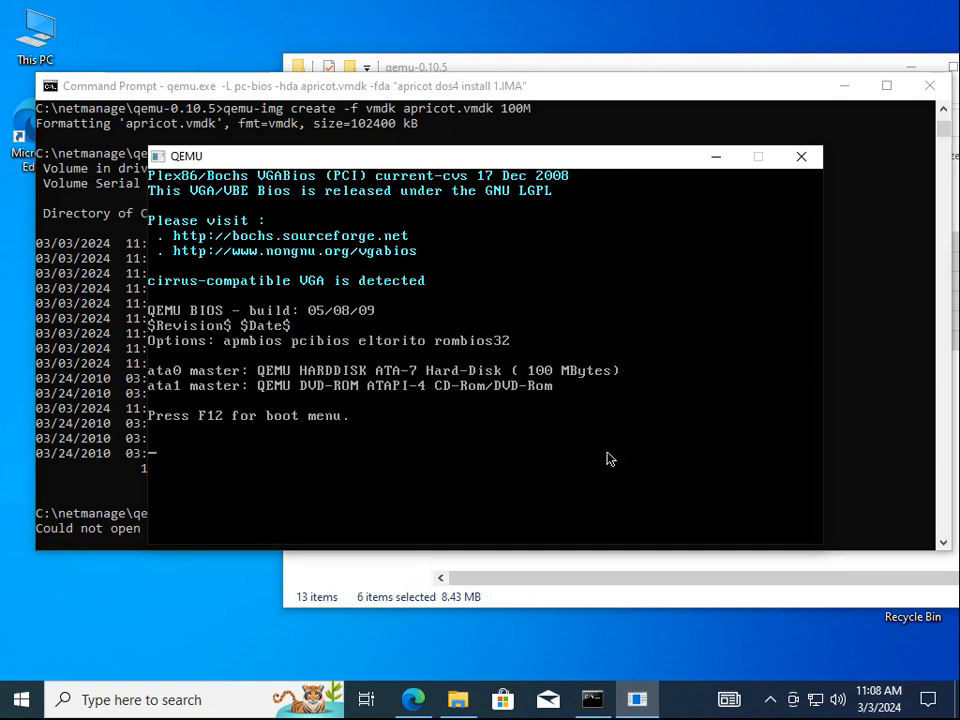
Boot QEMU from the DOS install floppy and run ver to confirm MS-DOS 4.01
{"action": "key", "text": "F12"}
{"action": "key", "text": "1"}
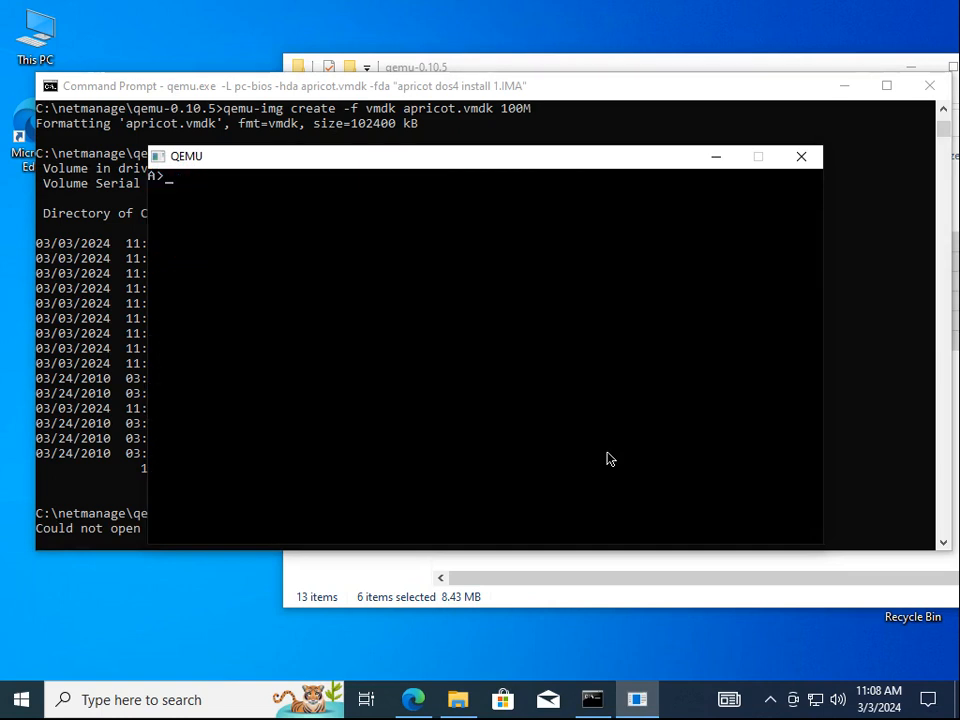
{"action": "type", "text": "ver"}
{"action": "key", "text": "Return"}
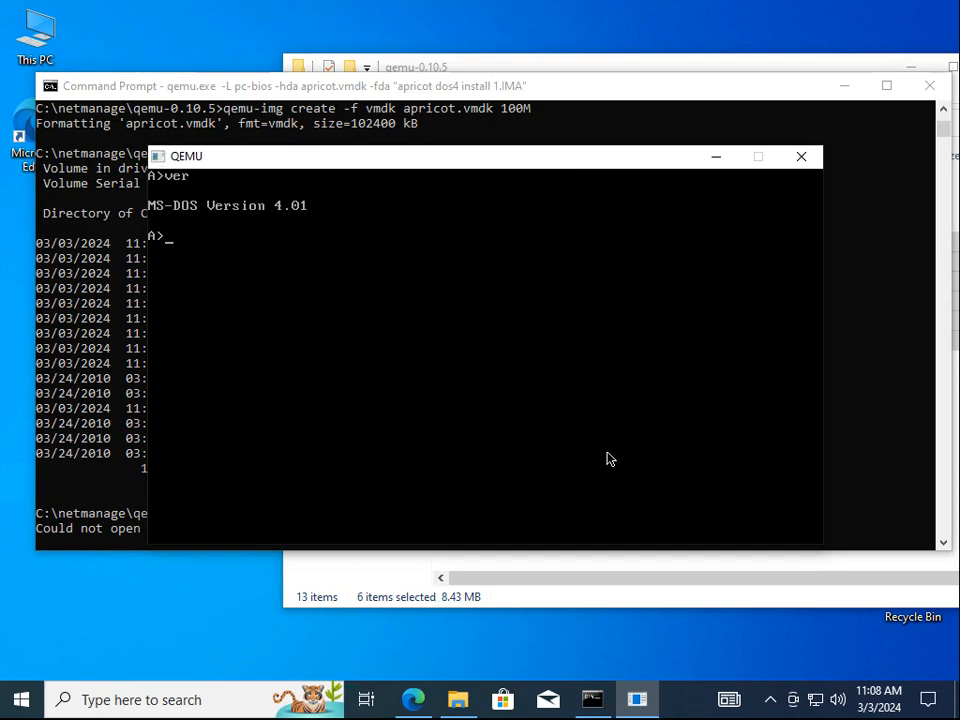
Close the QEMU window and enter a notepad aprict.cmd command in Command Prompt
{"action": "left_click", "coordinate": [808, 157]}
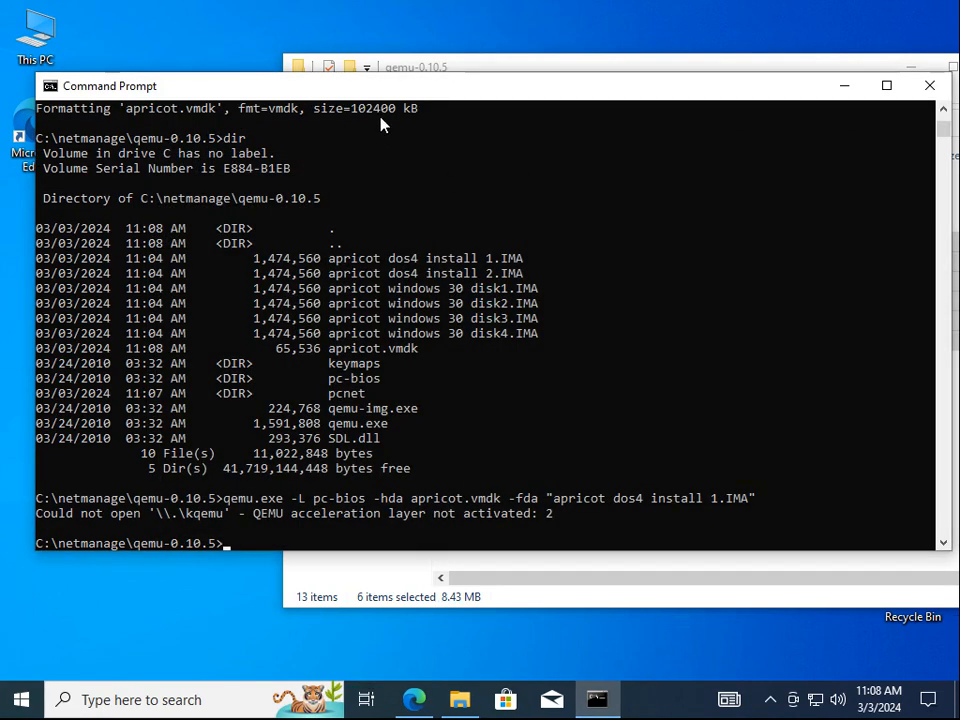
{"action": "left_click_drag", "start_coordinate": [388, 95], "coordinate": [381, 56]}
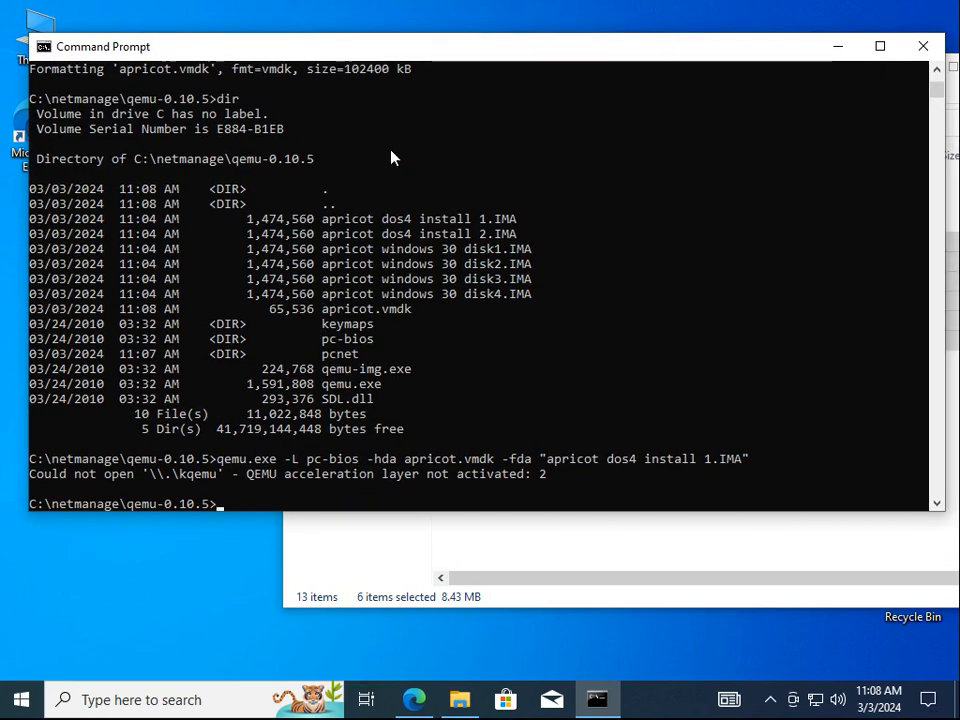
{"action": "type", "text": "notepad "}
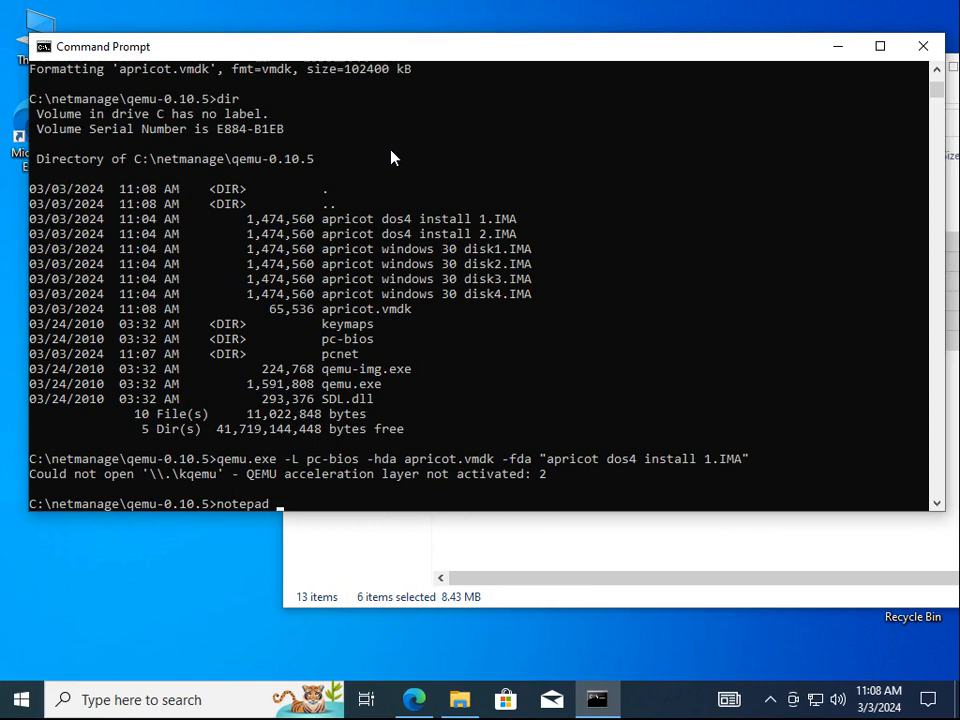
{"action": "type", "text": "aprict.cmd"}
Create the new empty aprict.cmd file in Notepad
{"action": "key", "text": "Return"}
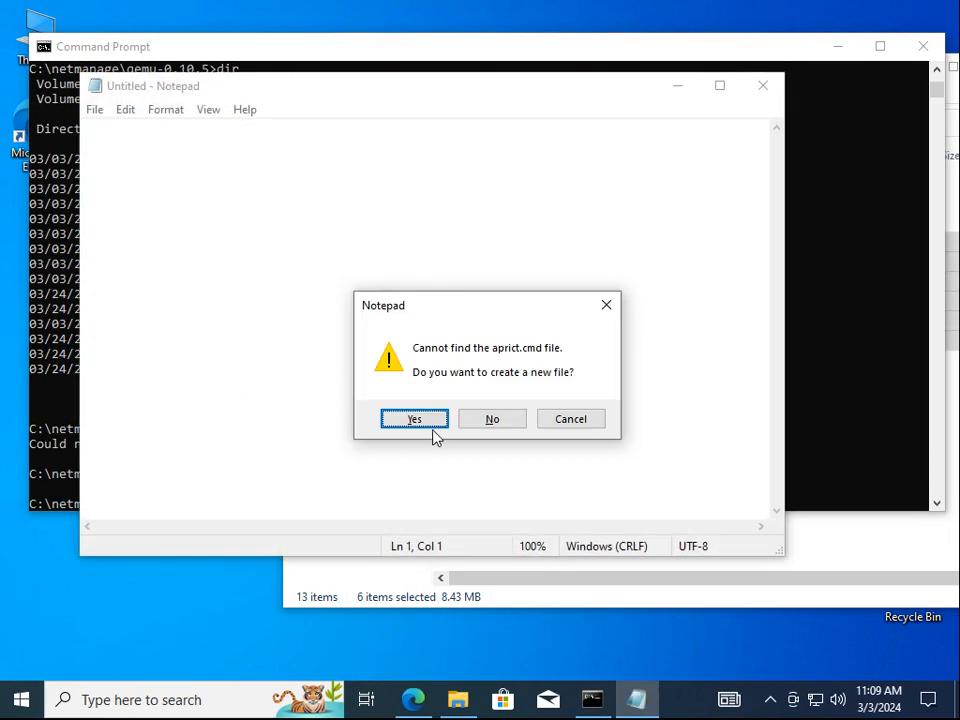
{"action": "left_click", "coordinate": [431, 422]}
{"action": "left_click_drag", "start_coordinate": [270, 94], "coordinate": [444, 168]}
Copy the qemu launch command line from Command Prompt for pasting into Notepad
{"action": "left_click", "coordinate": [440, 125]}
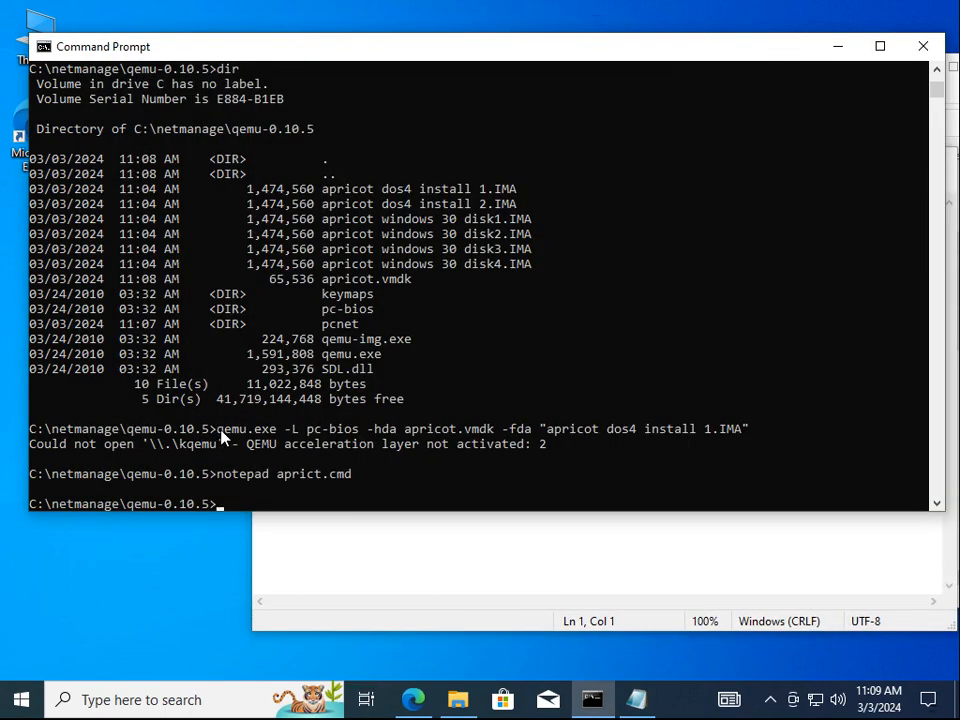
{"action": "left_click_drag", "start_coordinate": [222, 430], "coordinate": [754, 428]}
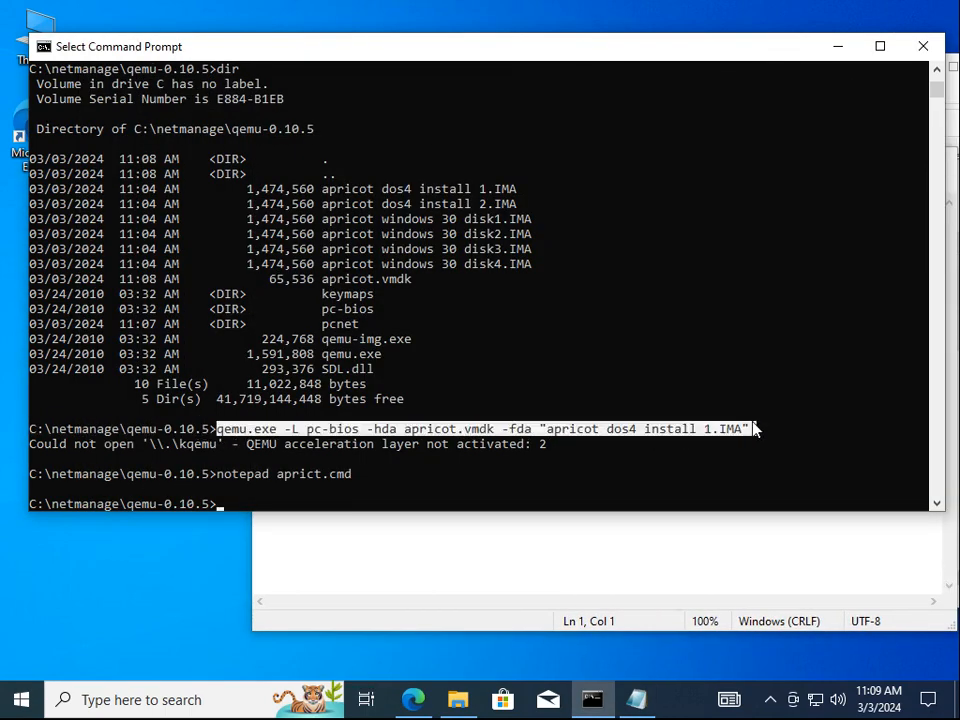
{"action": "key", "text": "ctrl+c"}
{"action": "left_click", "coordinate": [529, 559]}
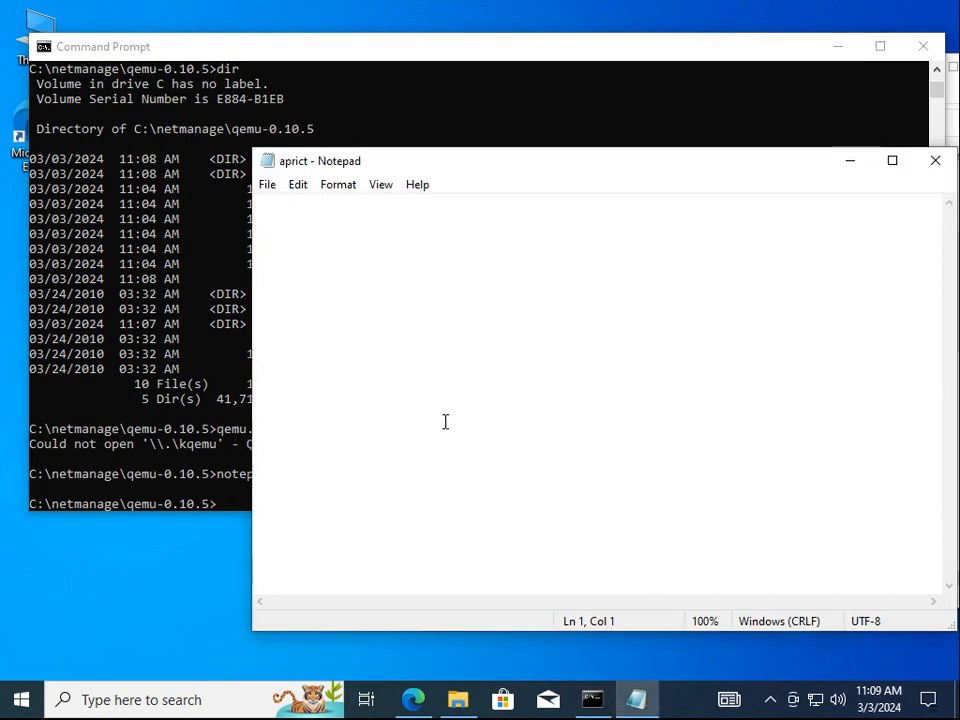
Paste the qemu command, put -hda on its own ^-continued line, and delete the -fda option
{"action": "key", "text": "alt+e"}
{"action": "key", "text": "p"}
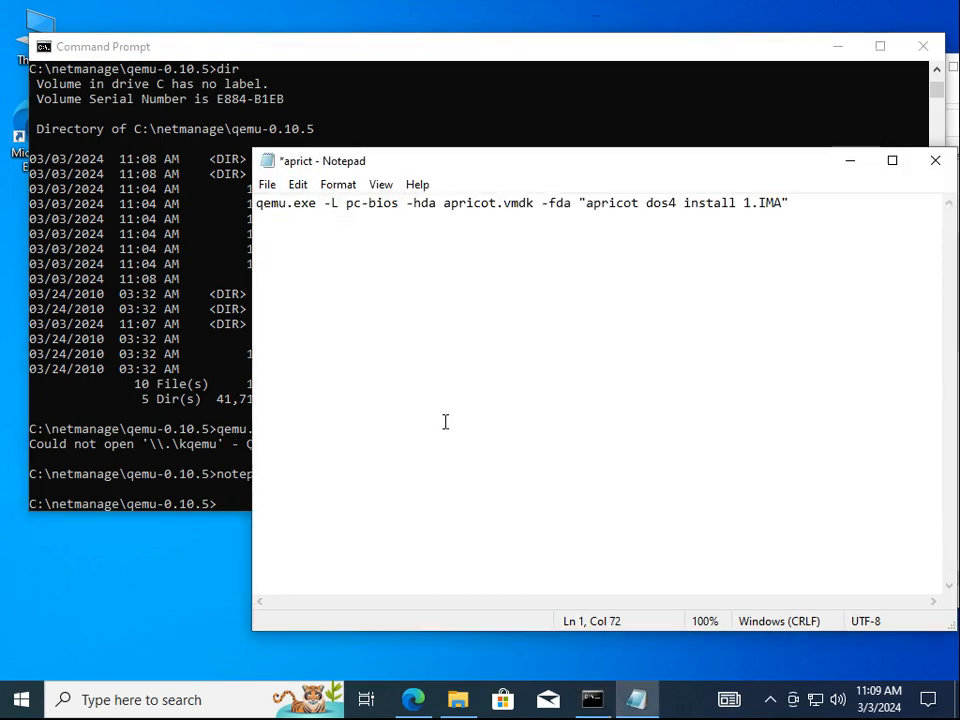
{"action": "left_click", "coordinate": [406, 204]}
{"action": "type", "text": "^"}
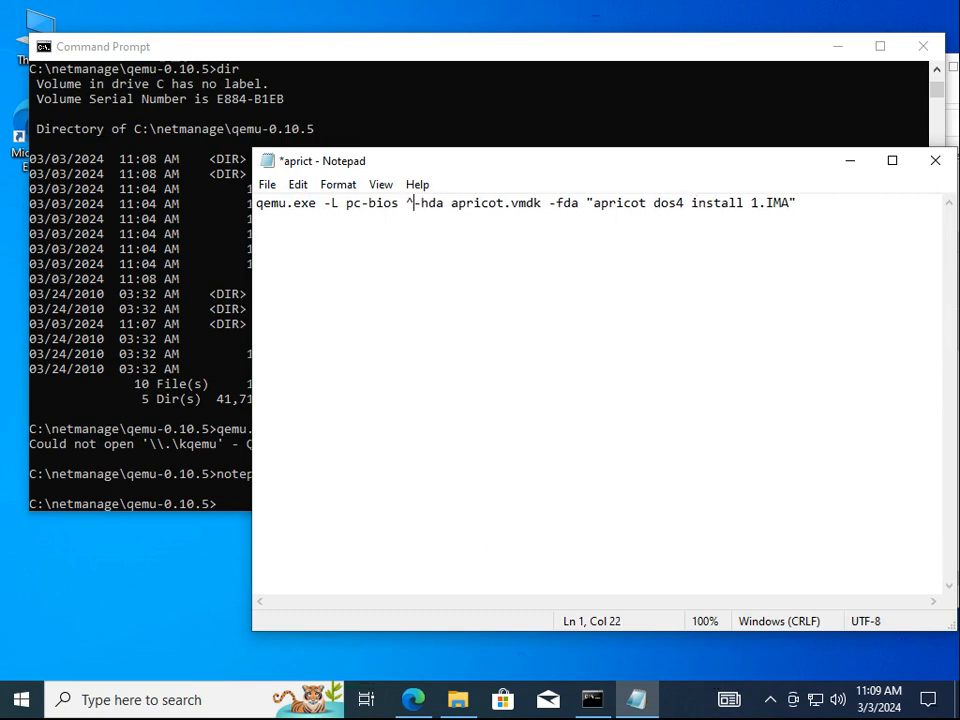
{"action": "key", "text": "Return"}
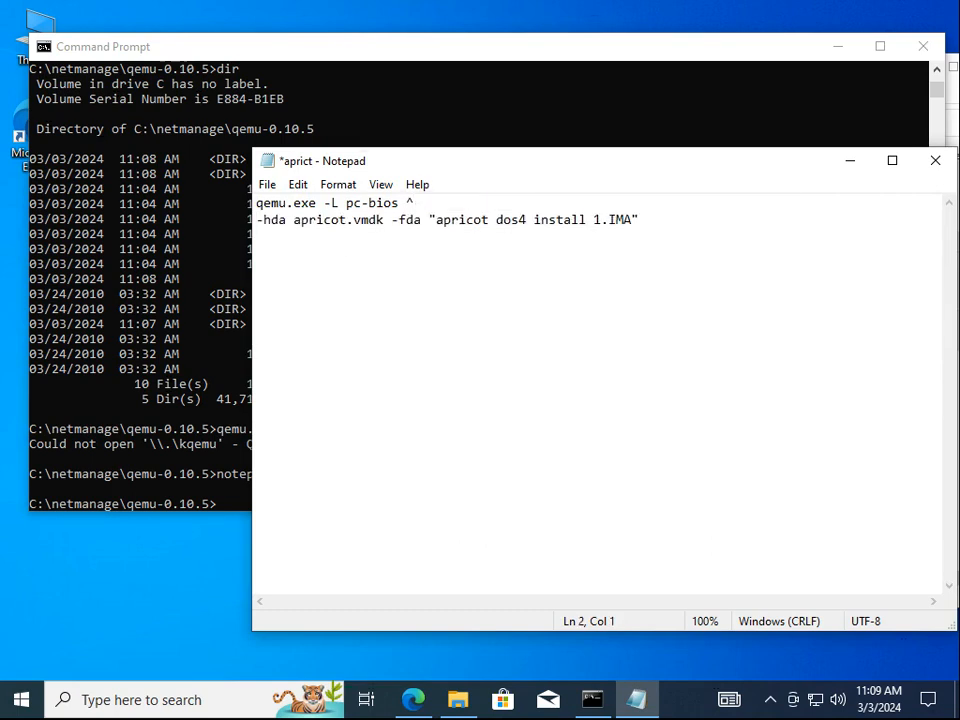
{"action": "key", "text": "Right"}
{"action": "key", "text": "Right"}
{"action": "key", "text": "Right"}
{"action": "key", "text": "Right"}
{"action": "key", "text": "Right"}
{"action": "key", "text": "Right"}
{"action": "key", "text": "Right"}
{"action": "key", "text": "Right"}
{"action": "key", "text": "Right"}
{"action": "key", "text": "Right"}
{"action": "key", "text": "Right"}
{"action": "key", "text": "Right"}
{"action": "key", "text": "Right"}
{"action": "key", "text": "Right"}
{"action": "key", "text": "Right"}
{"action": "key", "text": "Right"}
{"action": "key", "text": "Right"}
{"action": "key", "text": "Right"}
{"action": "key", "text": "Right"}
{"action": "key", "text": "Left"}
{"action": "key", "text": "Return"}
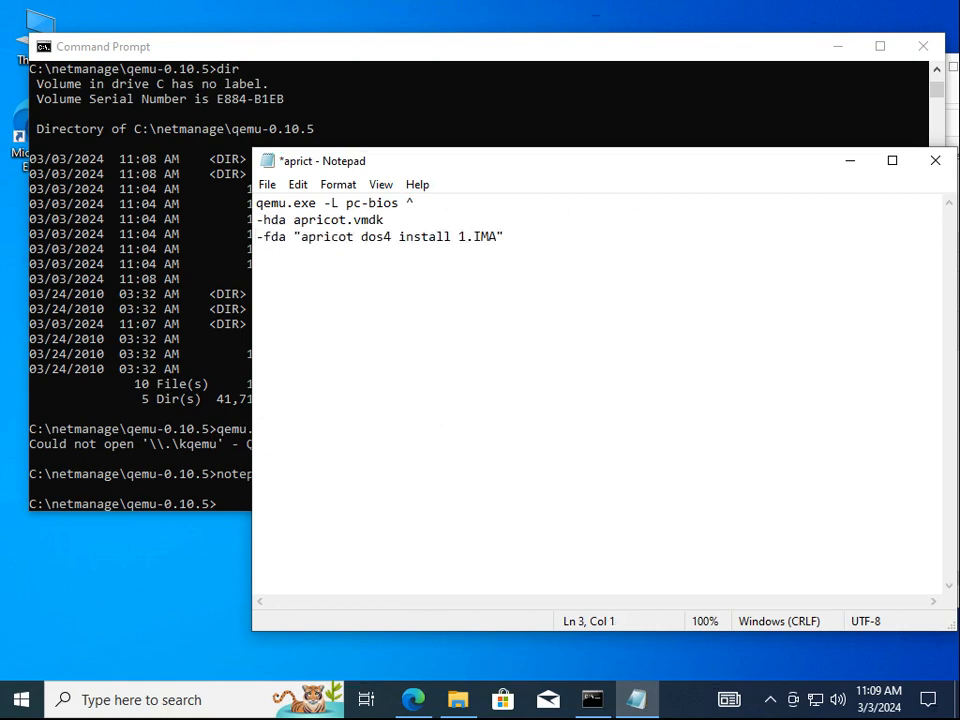
{"action": "key", "text": "shift+End"}
{"action": "key", "text": "Delete"}
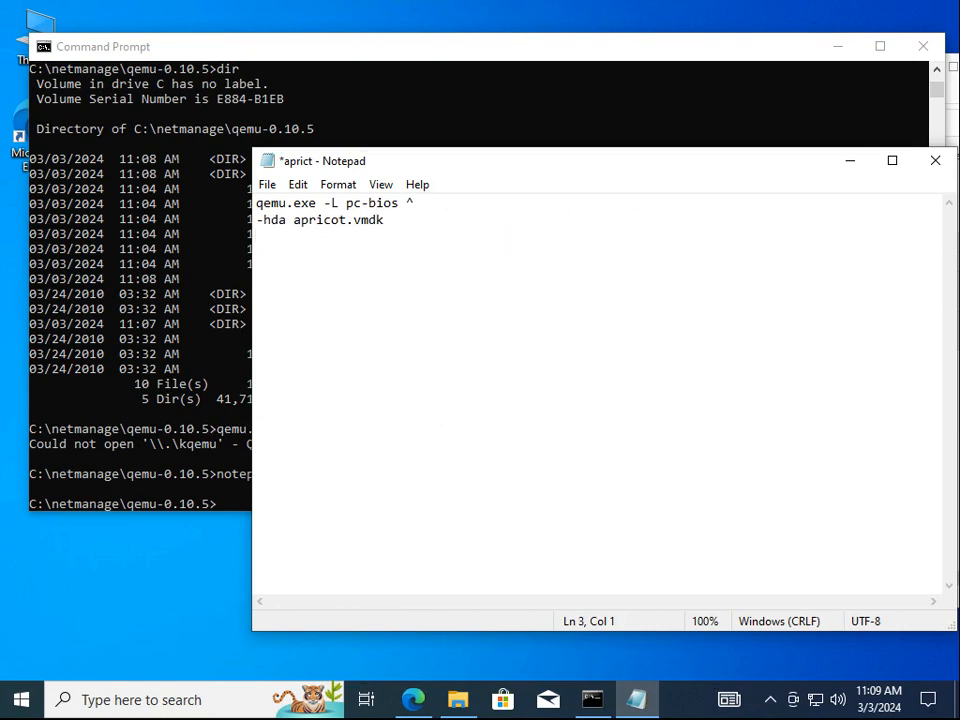
Add a -m 16 memory line after the first line
{"action": "key", "text": "Up"}
{"action": "key", "text": "Left"}
{"action": "key", "text": "Return"}
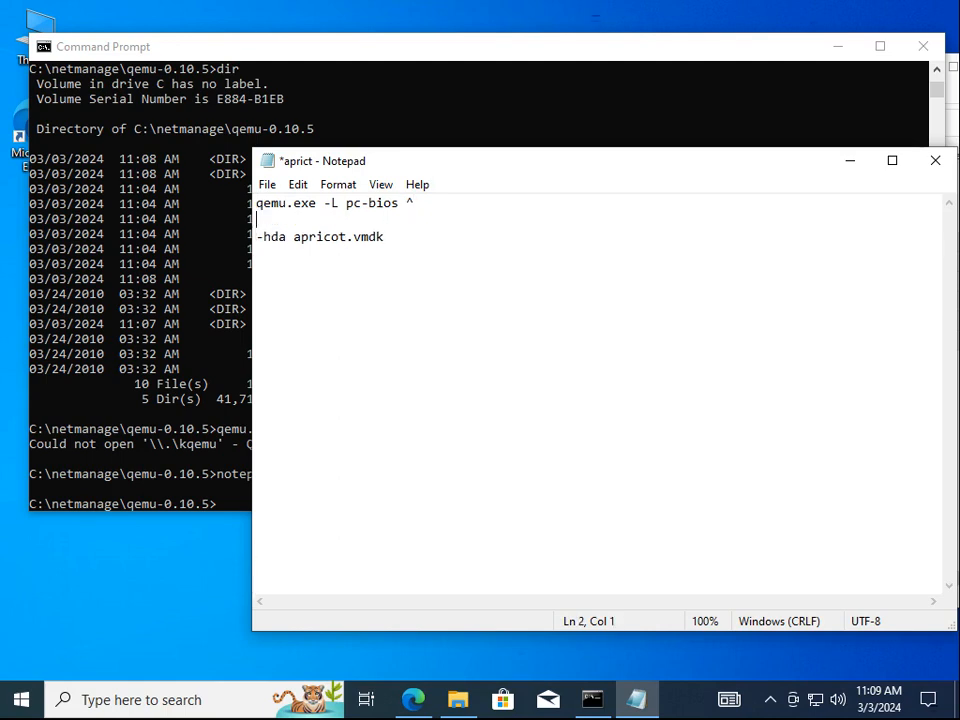
{"action": "type", "text": "-m 16 &"}
{"action": "key", "text": "Return"}
{"action": "key", "text": "Delete"}
Add a -net nic,model=pcnet -net user ^ networking line after the -hda line
{"action": "key", "text": "End"}
{"action": "type", "text": "^"}
{"action": "key", "text": "Return"}
{"action": "type", "text": "-net "}
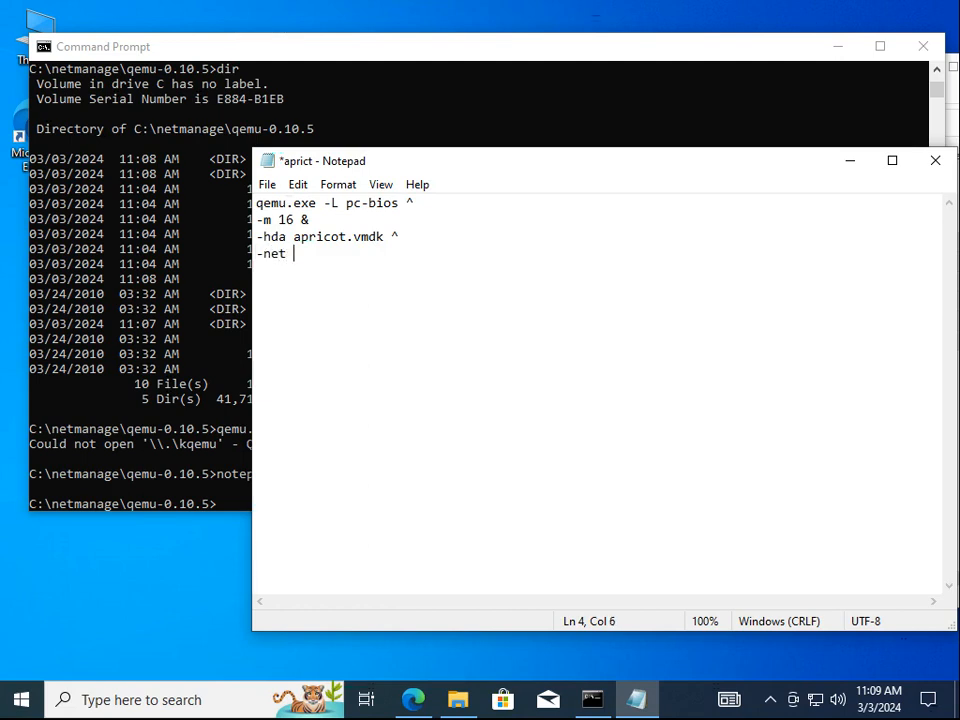
{"action": "type", "text": "nic,model=pcnet"}
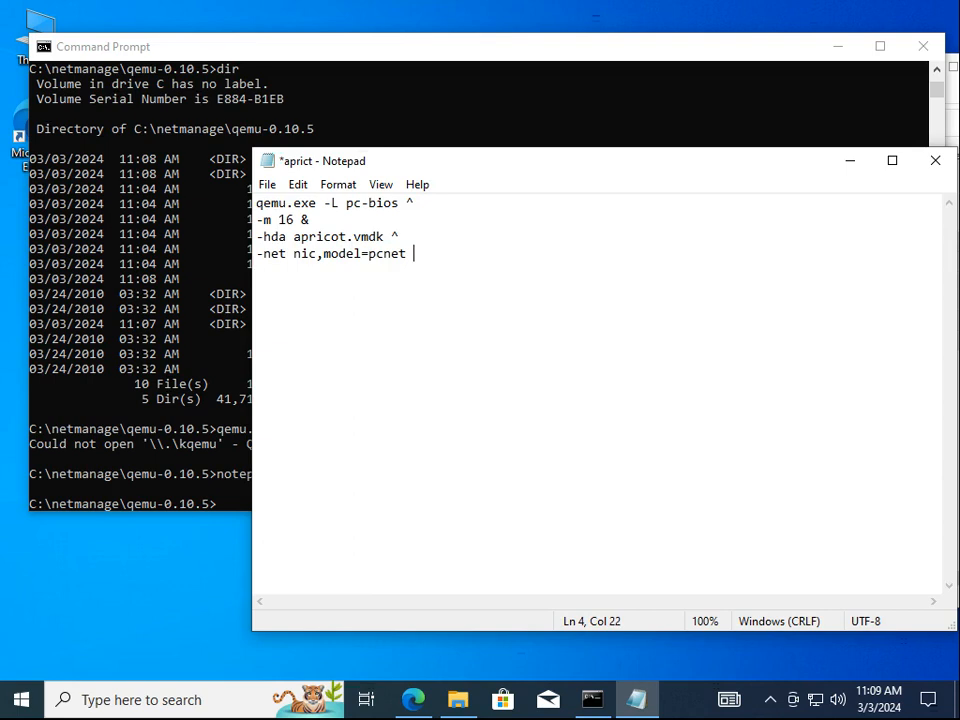
{"action": "type", "text": " ^"}
{"action": "key", "text": "BackSpace"}
{"action": "type", "text": "-net user ^"}
{"action": "key", "text": "Return"}
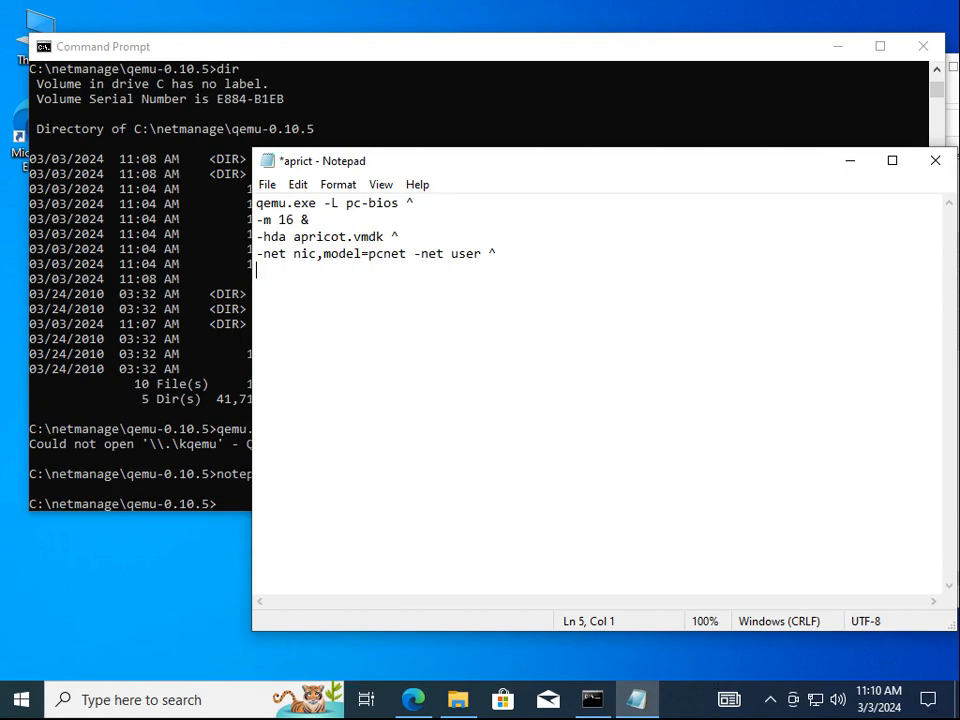
Add -monitor telnet:127.0.0.1:4000,server,nowait ^ and -serial telnet:127.0.0.1:4001,server,nowait ^ lines
{"action": "type", "text": "-"}
{"action": "type", "text": "monitor"}
{"action": "type", "text": "or "}
{"action": "type", "text": "telnet:"}
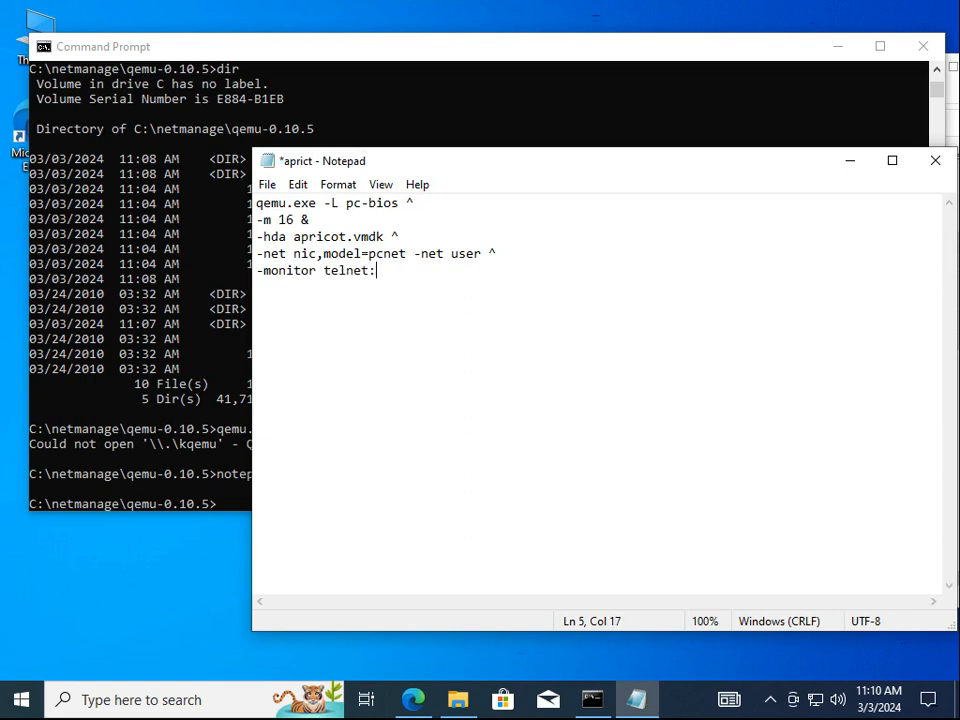
{"action": "type", "text": "127.0.0.1:4000"}
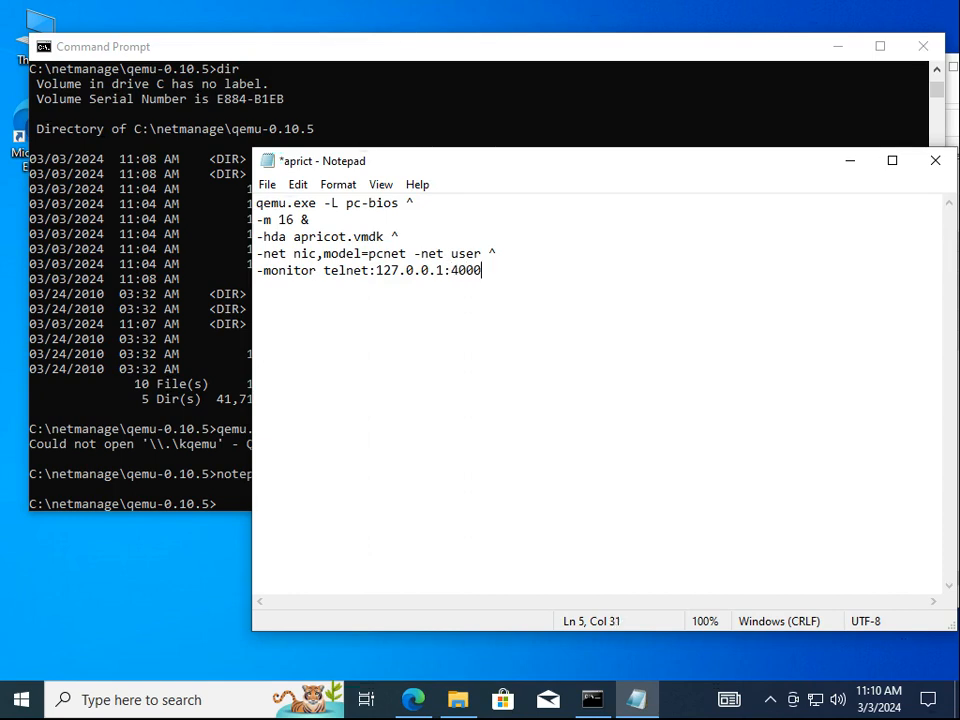
{"action": "type", "text": ",server,nowait ^"}
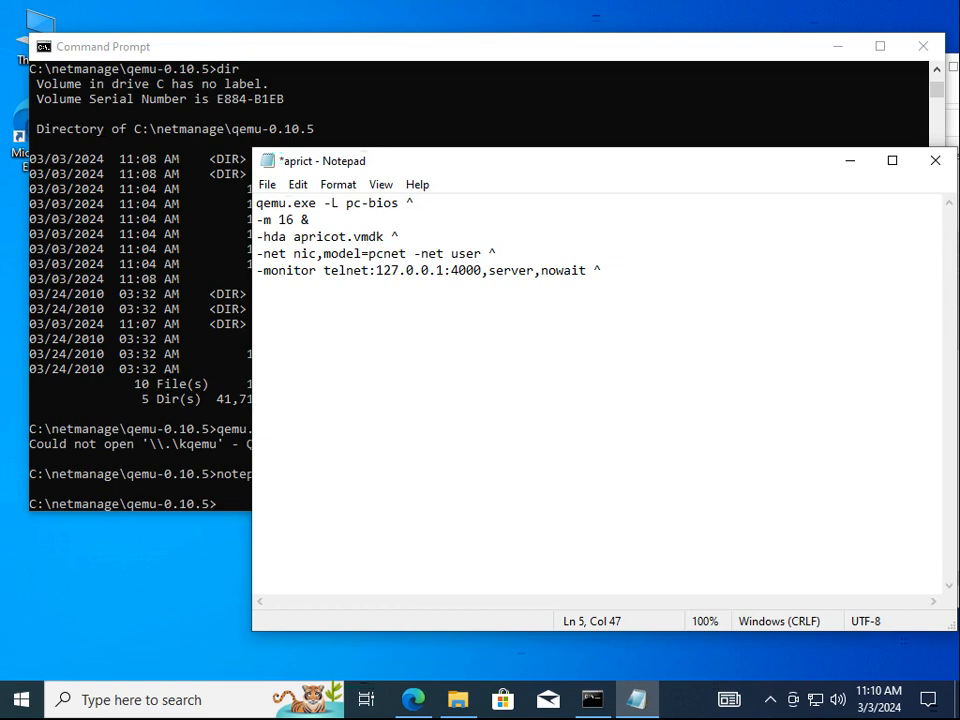
{"action": "key", "text": "Return"}
{"action": "type", "text": "-serial telnet:"}
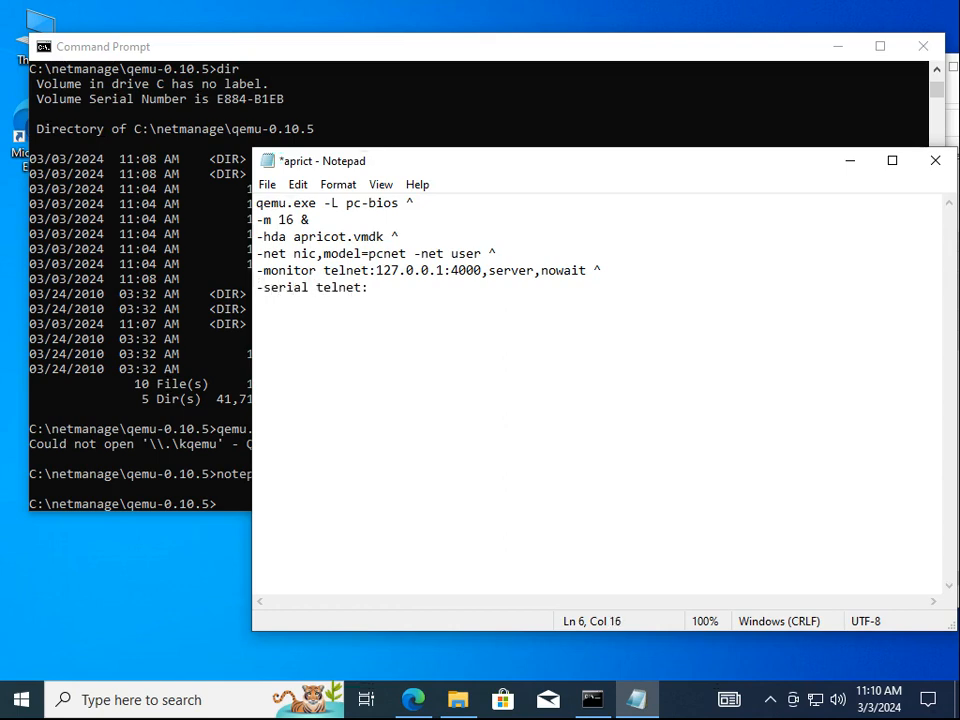
{"action": "type", "text": "127.0.0.1:40"}
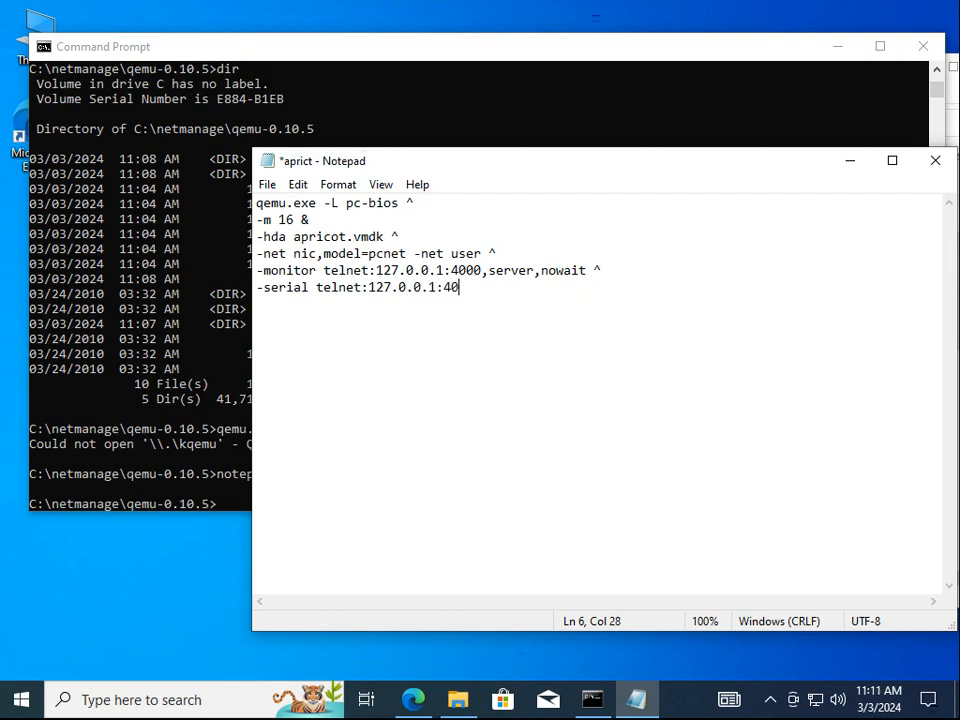
{"action": "type", "text": "01,server,nowait "}
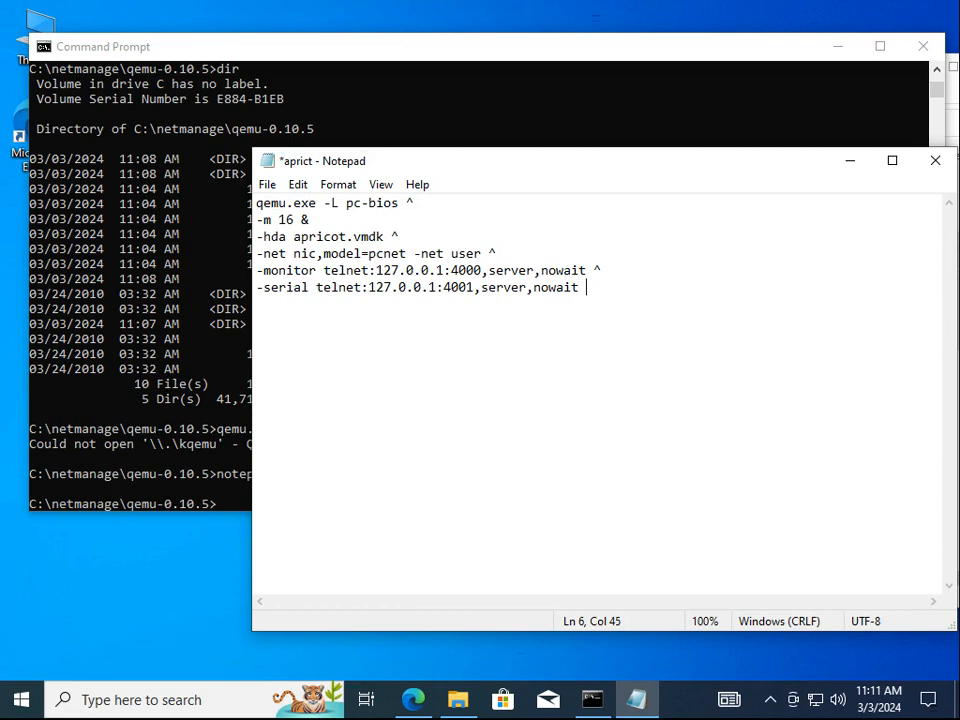
{"action": "type", "text": "^"}
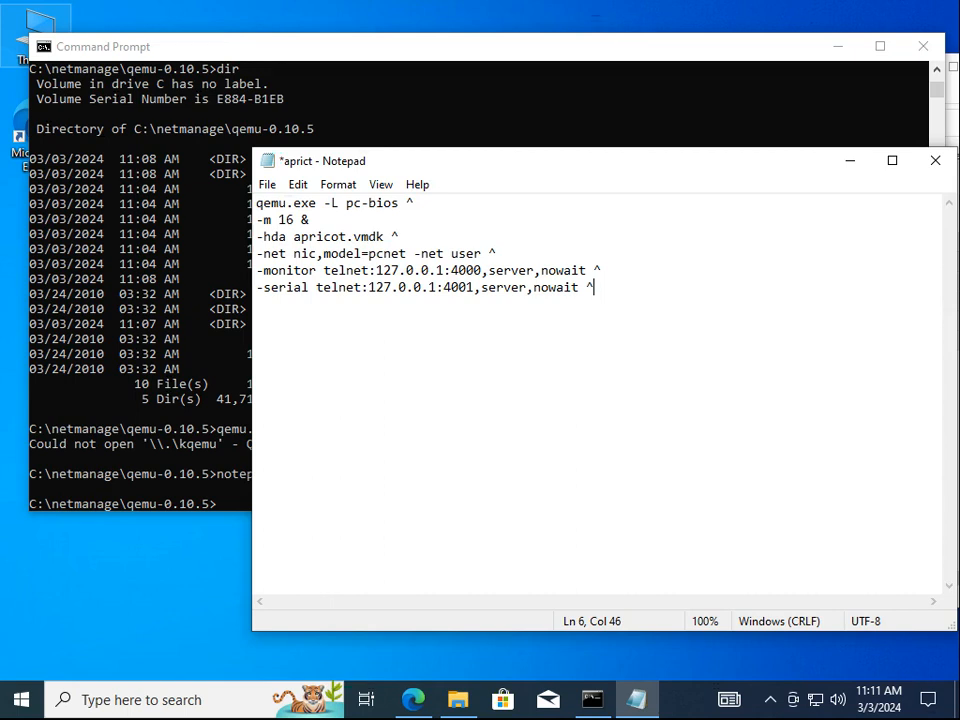
Type the argument line %1 %2 %3 %4 %5 %6 %7 %8 %9 on line 7
{"action": "left_click", "coordinate": [303, 315]}
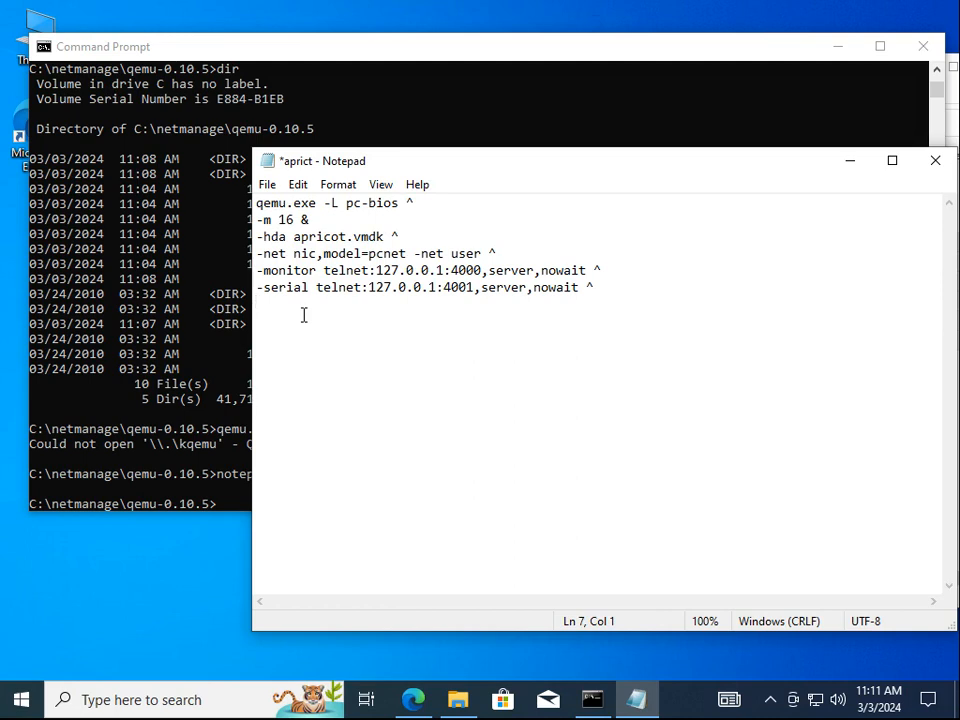
{"action": "type", "text": "%1 %2 %3"}
{"action": "type", "text": " %4 %5 %6 %7 *"}
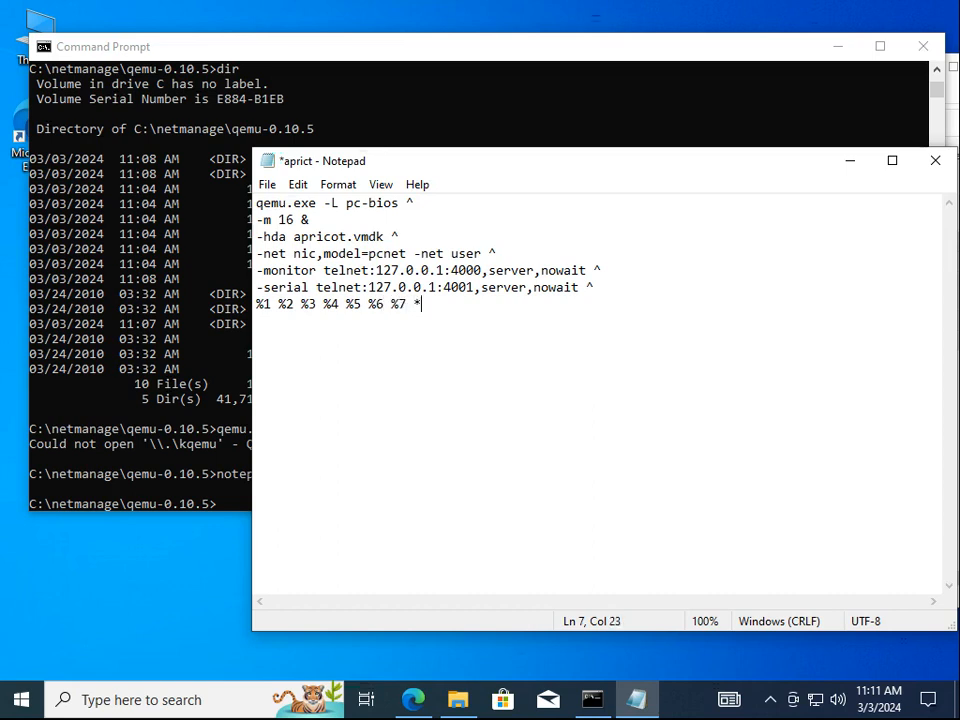
{"action": "key", "text": "BackSpace"}
{"action": "type", "text": "%8 %9"}
Save aprict.cmd and close Notepad
{"action": "key", "text": "alt+f"}
{"action": "key", "text": "s"}
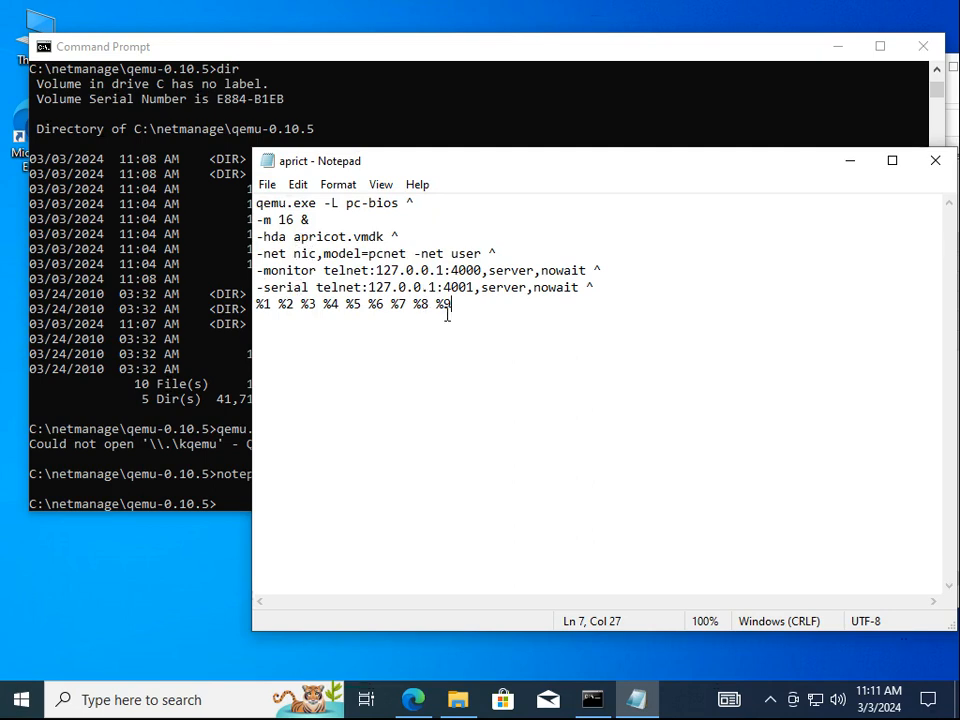
{"action": "double_click", "coordinate": [270, 162]}
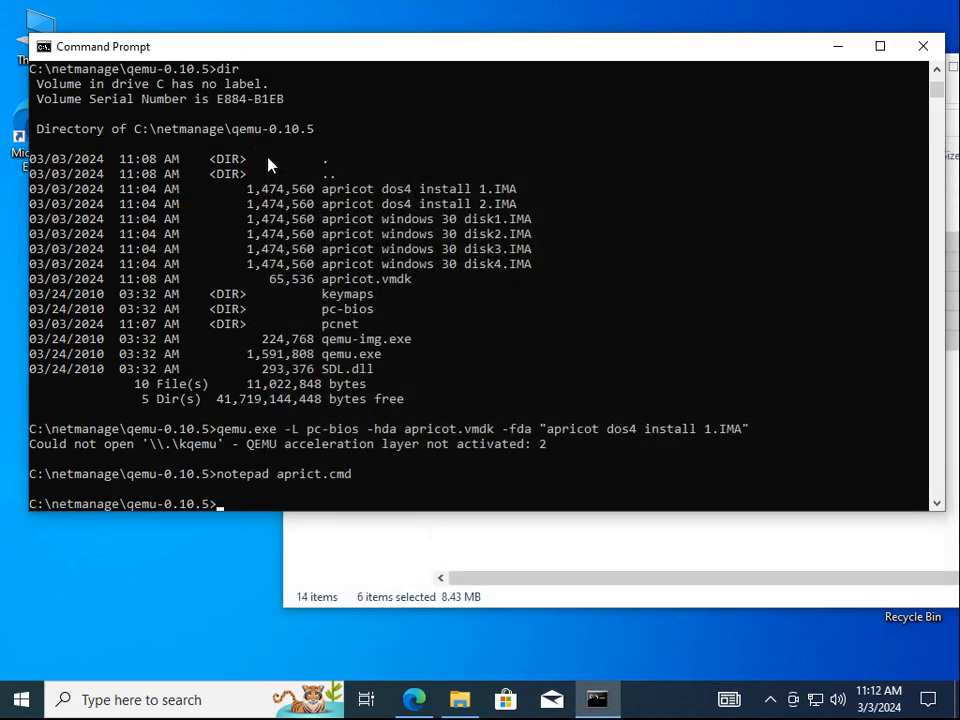
Rename aprict.cmd to apricot.cmd with the ren command
{"action": "type", "text": "ren apri"}
{"action": "key", "text": "Tab"}
{"action": "key", "text": "Tab"}
{"action": "key", "text": "BackSpace"}
{"action": "key", "text": "BackSpace"}
{"action": "key", "text": "BackSpace"}
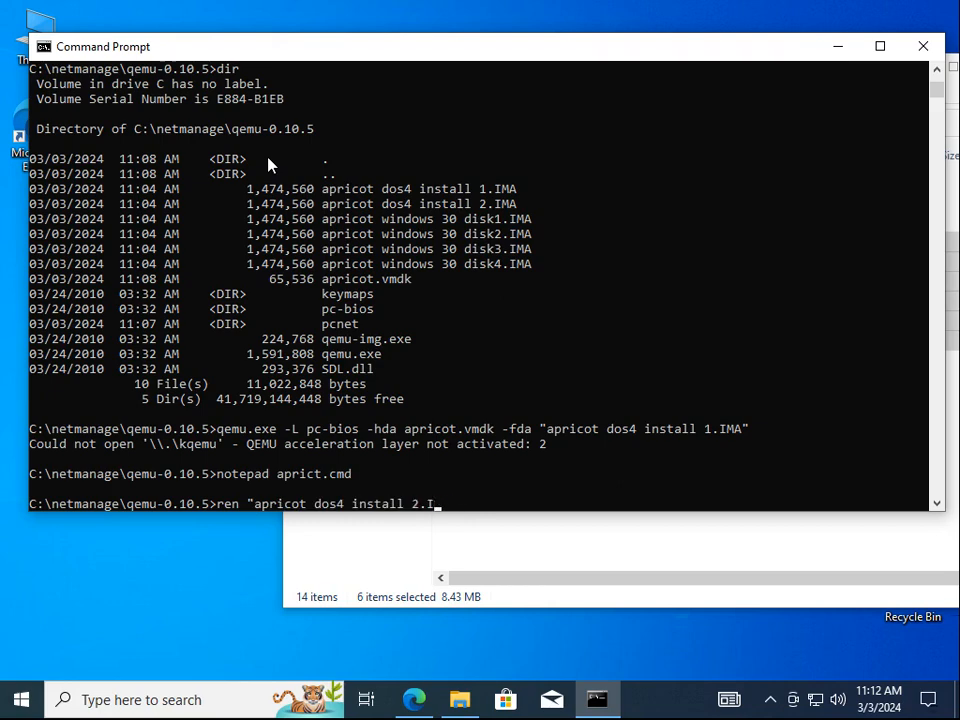
{"action": "key", "text": "BackSpace"}
{"action": "key", "text": "BackSpace"}
{"action": "key", "text": "BackSpace"}
{"action": "key", "text": "BackSpace"}
{"action": "key", "text": "BackSpace"}
{"action": "key", "text": "BackSpace"}
{"action": "key", "text": "BackSpace"}
{"action": "key", "text": "BackSpace"}
{"action": "key", "text": "BackSpace"}
{"action": "key", "text": "BackSpace"}
{"action": "key", "text": "BackSpace"}
{"action": "key", "text": "BackSpace"}
{"action": "key", "text": "BackSpace"}
{"action": "key", "text": "BackSpace"}
{"action": "key", "text": "BackSpace"}
{"action": "key", "text": "BackSpace"}
{"action": "key", "text": "BackSpace"}
{"action": "key", "text": "BackSpace"}
{"action": "key", "text": "BackSpace"}
{"action": "type", "text": "t.cmd\""}
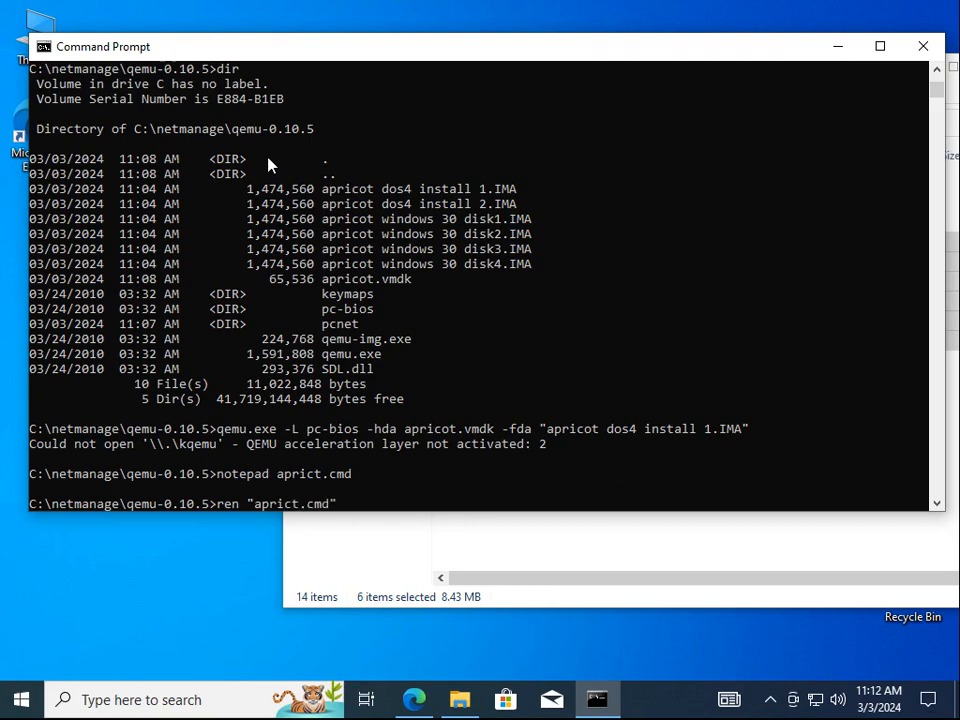
{"action": "type", "text": " apricot.cmd"}
{"action": "key", "text": "Return"}
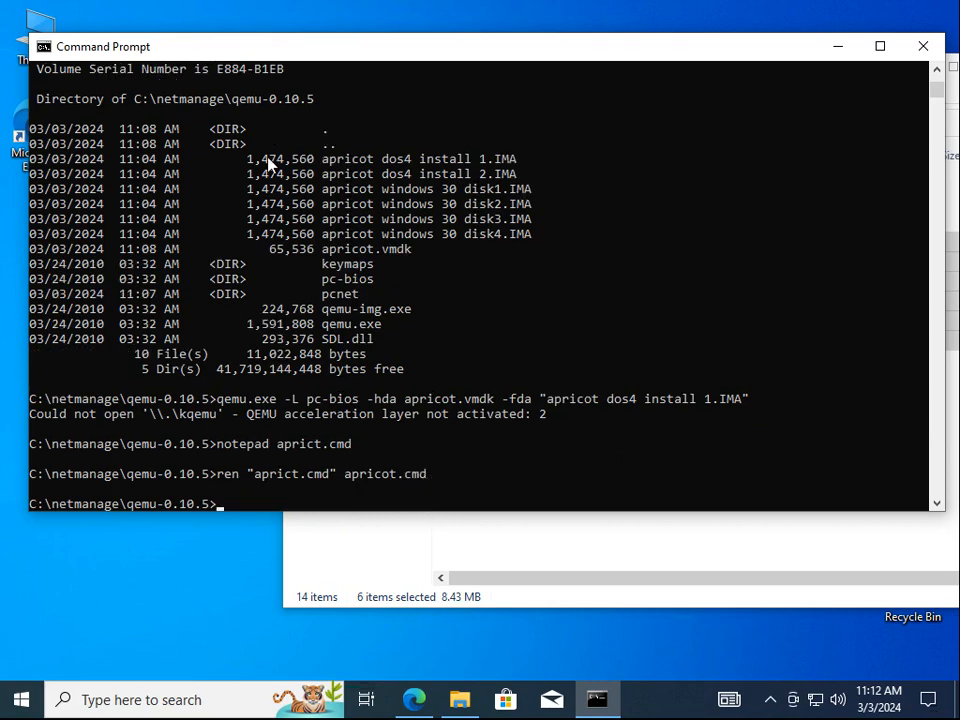
Run apricot -fda "apricot dos4 install 1.IMA", which fails on '-hda'
{"action": "type", "text": "apricot -fda \"a"}
{"action": "key", "text": "Tab"}
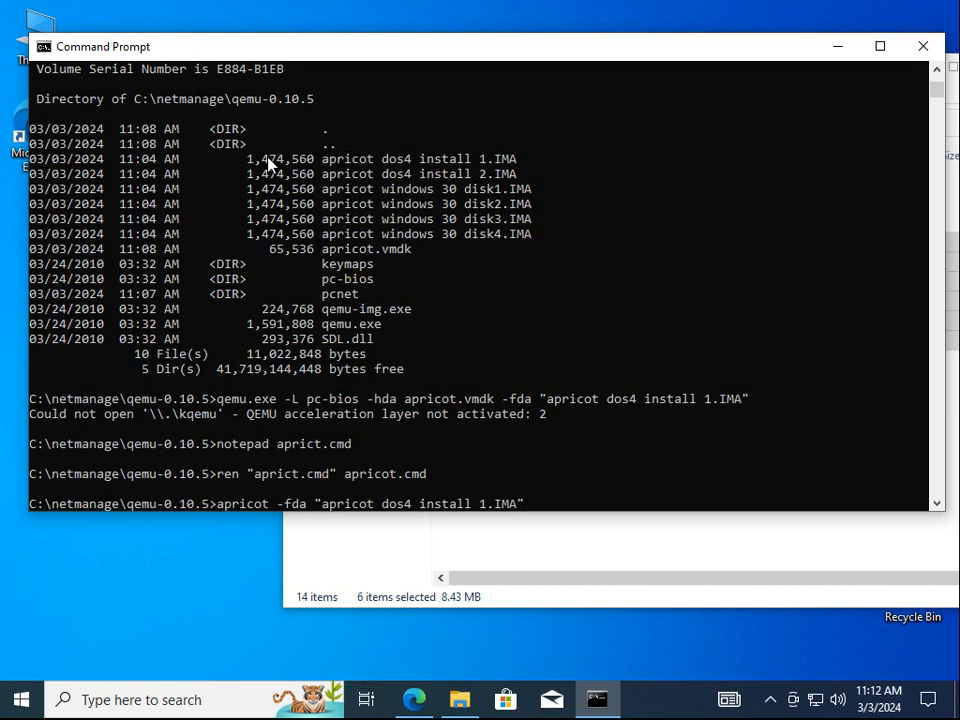
{"action": "key", "text": "Return"}
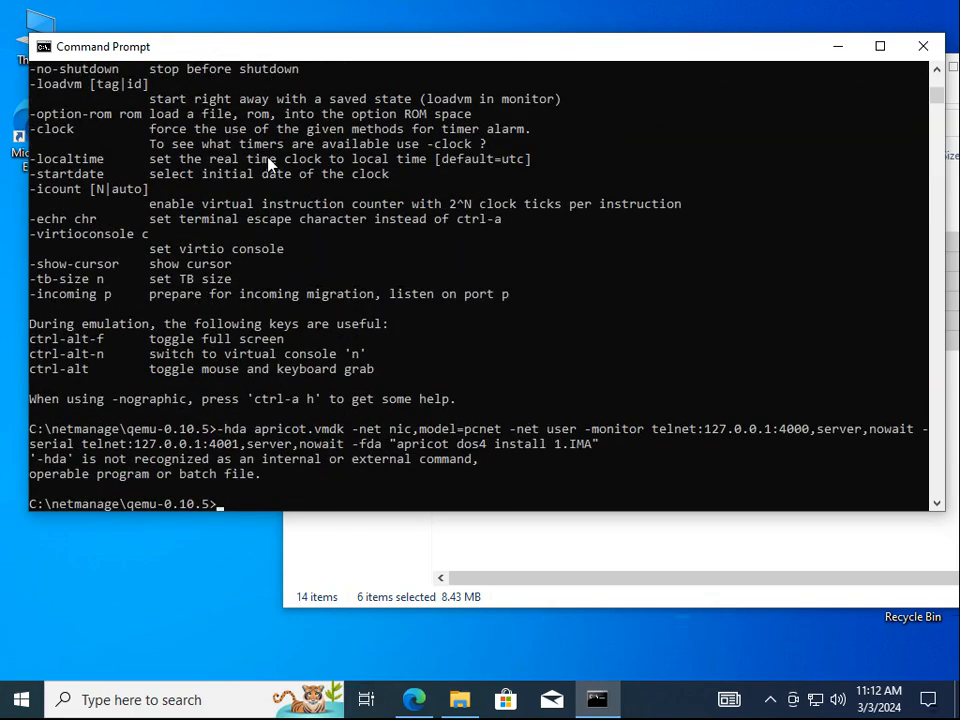
Open apricot.cmd in Notepad from Command Prompt
{"action": "type", "text": "notepad \"aprico"}
{"action": "key", "text": "Tab"}
{"action": "key", "text": "BackSpace"}
{"action": "key", "text": "BackSpace"}
{"action": "key", "text": "BackSpace"}
{"action": "key", "text": "BackSpace"}
{"action": "key", "text": "BackSpace"}
{"action": "key", "text": "BackSpace"}
{"action": "key", "text": "BackSpace"}
{"action": "key", "text": "BackSpace"}
{"action": "key", "text": "BackSpace"}
{"action": "key", "text": "BackSpace"}
{"action": "key", "text": "BackSpace"}
{"action": "key", "text": "BackSpace"}
{"action": "key", "text": "BackSpace"}
{"action": "key", "text": "BackSpace"}
{"action": "key", "text": "BackSpace"}
{"action": "key", "text": "BackSpace"}
{"action": "key", "text": "BackSpace"}
{"action": "key", "text": "BackSpace"}
{"action": "key", "text": "BackSpace"}
{"action": "key", "text": "BackSpace"}
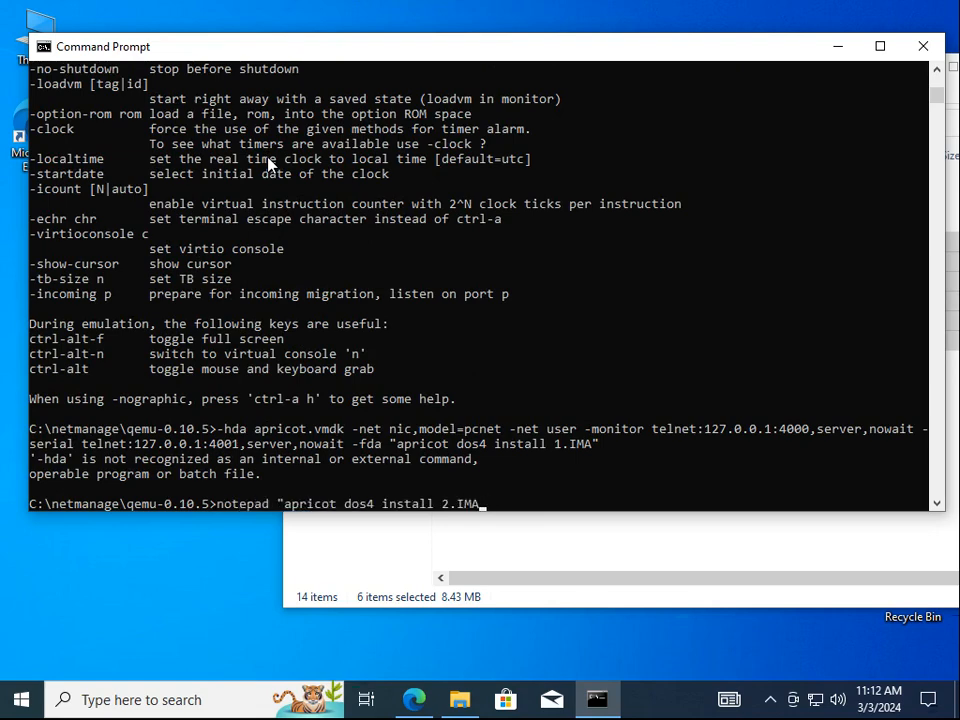
{"action": "type", "text": "t.cmd\""}
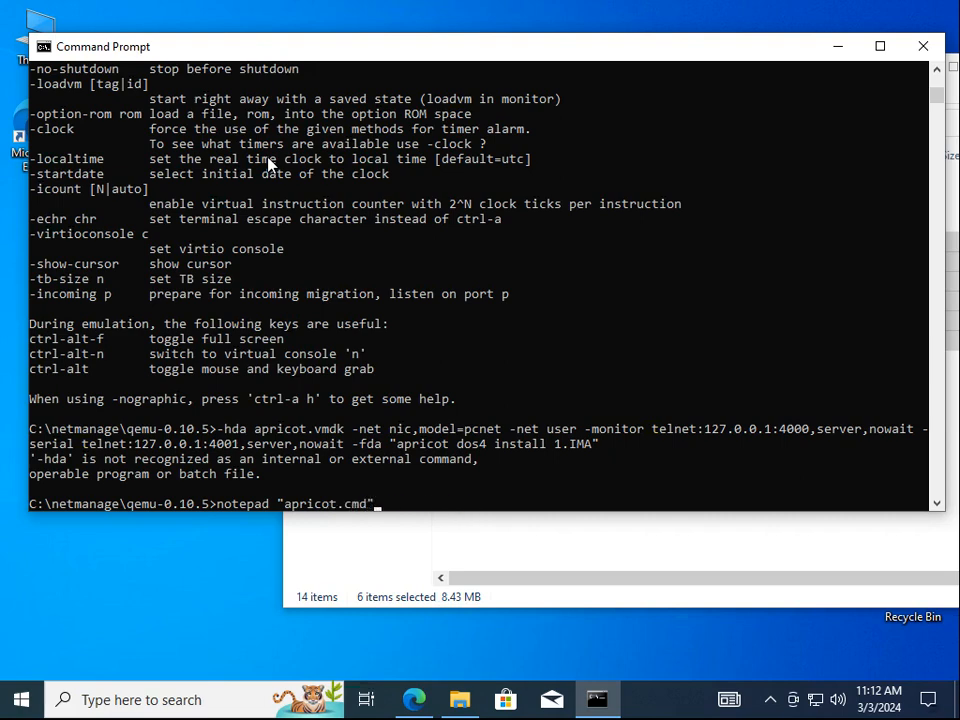
{"action": "key", "text": "Return"}
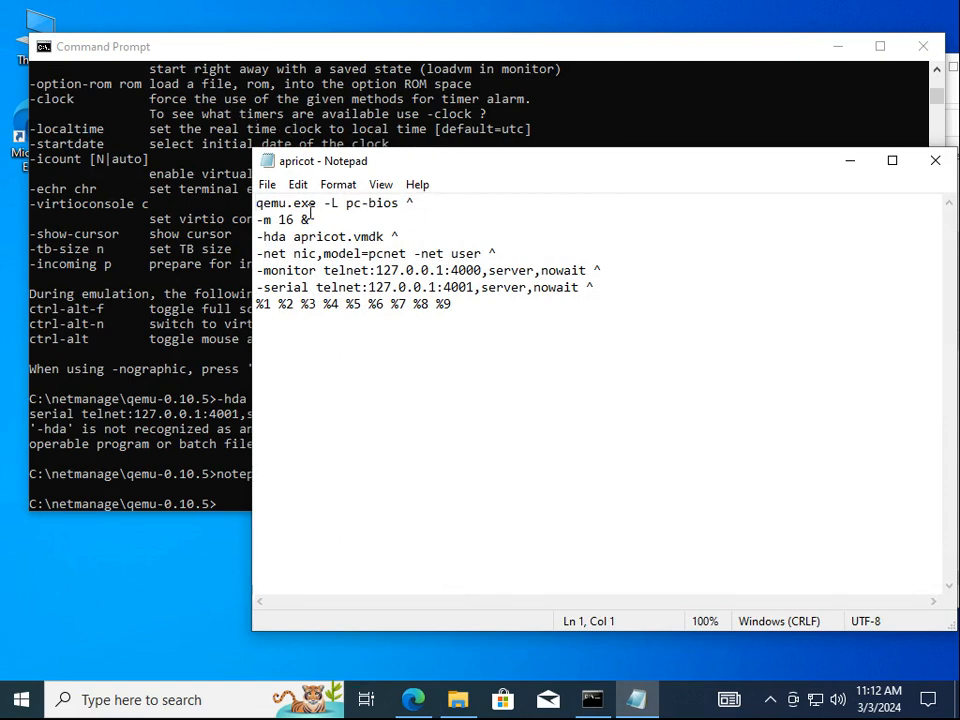
Replace the & after -m 16 with ^, save the script, and return to Command Prompt
{"action": "left_click_drag", "start_coordinate": [312, 220], "coordinate": [304, 217]}
{"action": "type", "text": "^"}
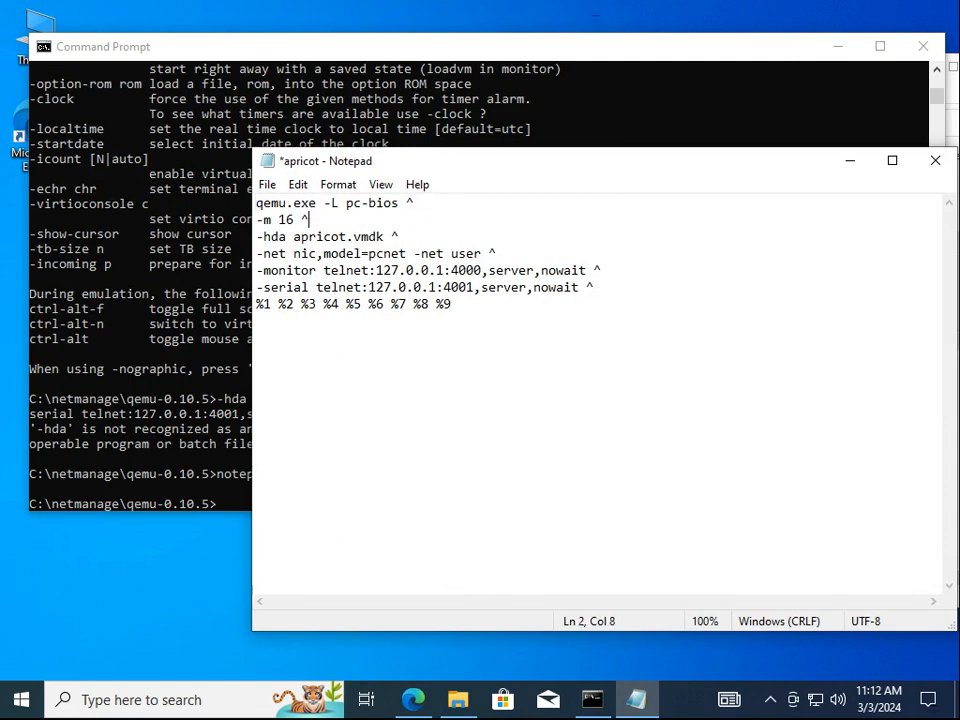
{"action": "left_click", "coordinate": [461, 465]}
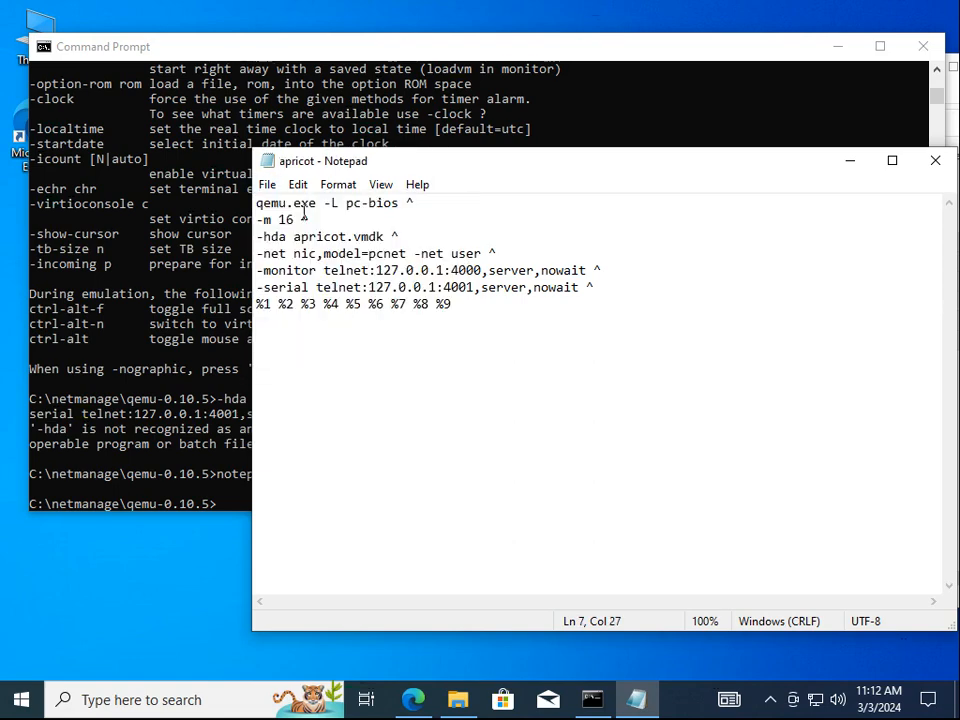
{"action": "key", "text": "ctrl+s"}
{"action": "left_click", "coordinate": [95, 240]}
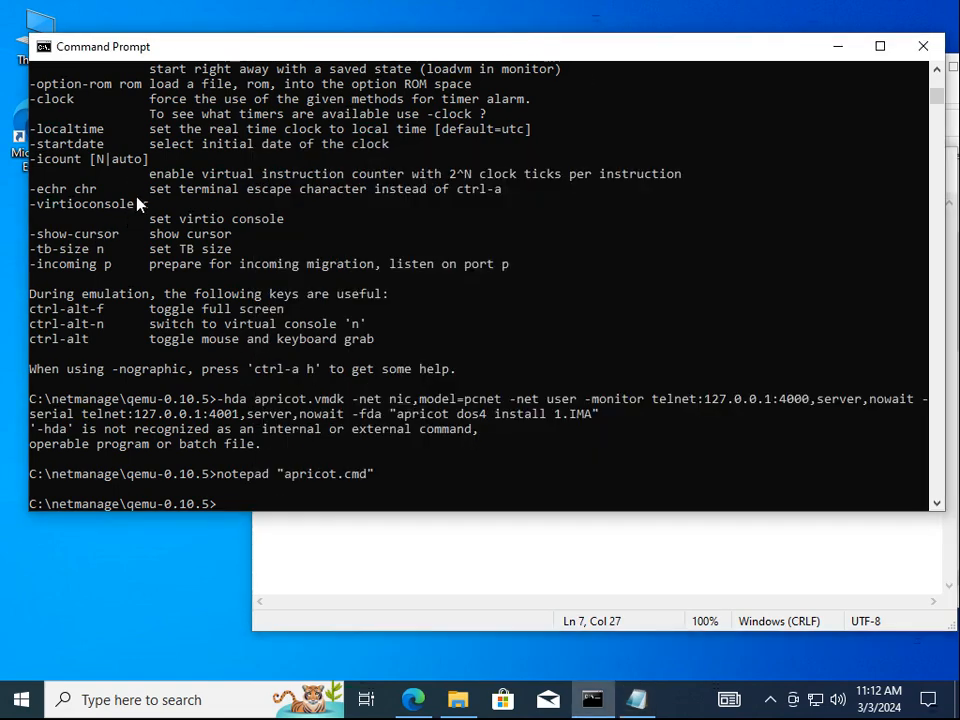
Rerun the apricot script with DOS 4 install disk 1 and boot QEMU from the floppy
{"action": "key", "text": "Up"}
{"action": "key", "text": "Up"}
{"action": "key", "text": "Up"}
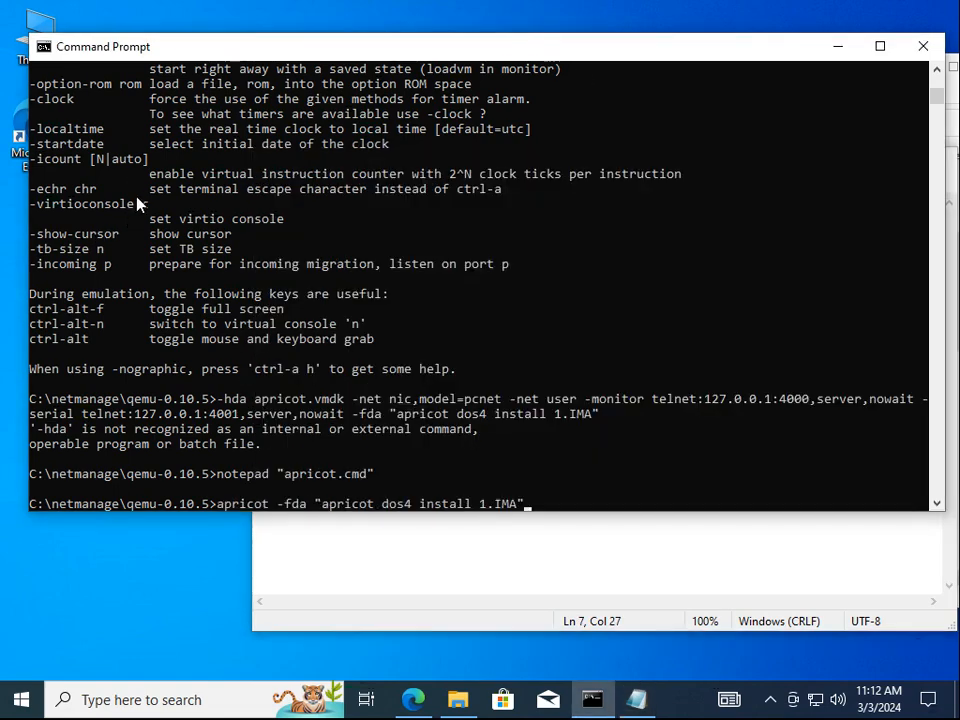
{"action": "key", "text": "Return"}
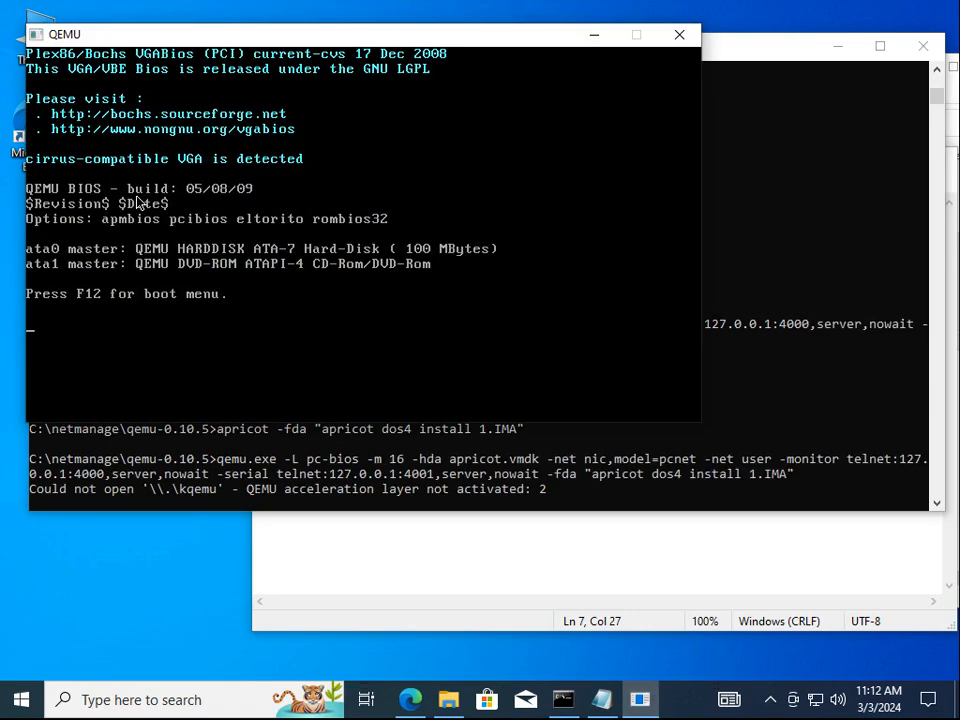
{"action": "key", "text": "F12"}
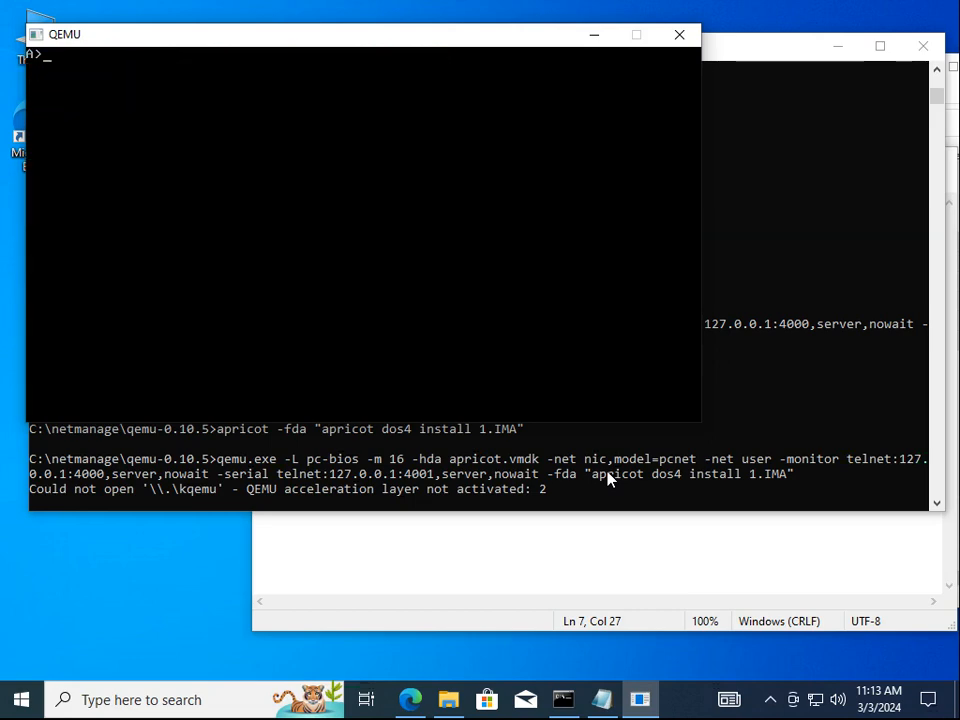
{"action": "left_click_drag", "start_coordinate": [752, 51], "coordinate": [754, 155]}
{"action": "left_click", "coordinate": [784, 112]}
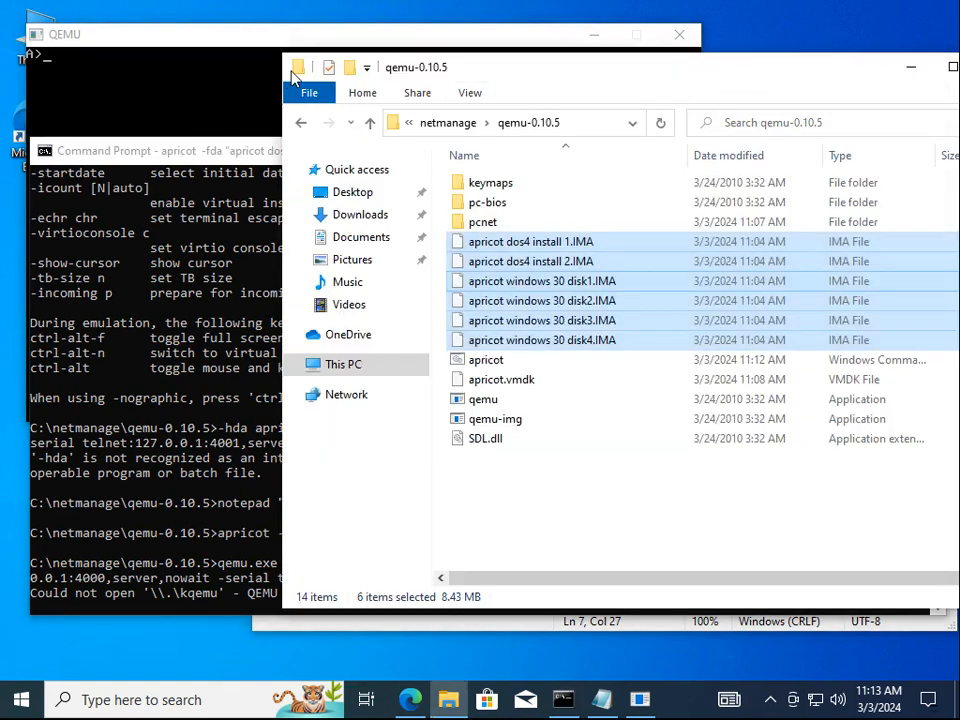
{"action": "left_click_drag", "start_coordinate": [518, 79], "coordinate": [815, 50]}
{"action": "left_click", "coordinate": [855, 521]}
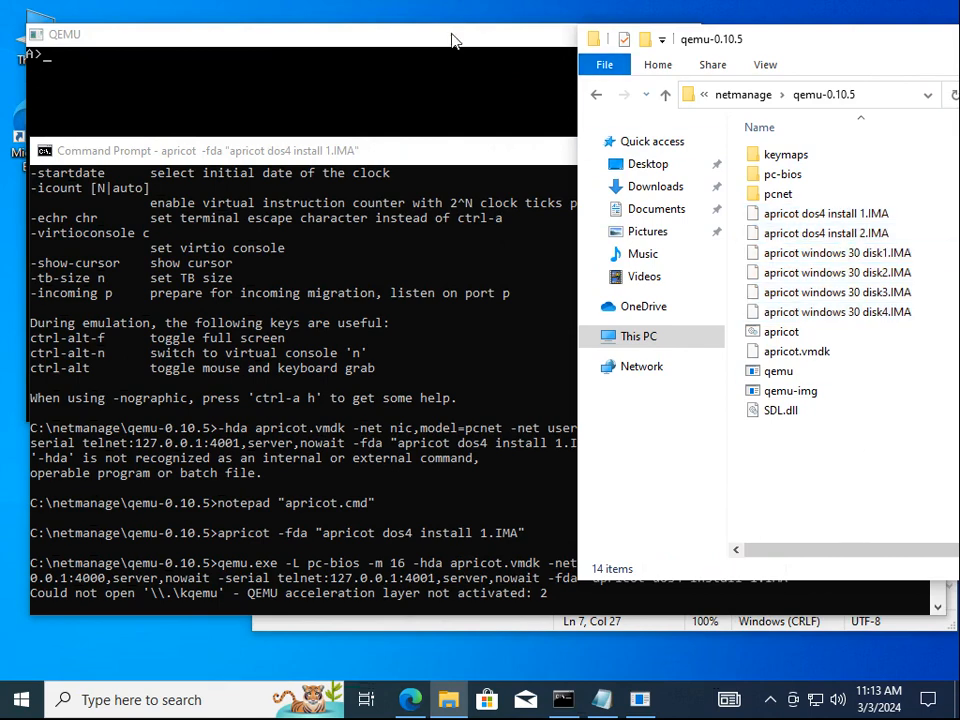
{"action": "left_click", "coordinate": [430, 45]}
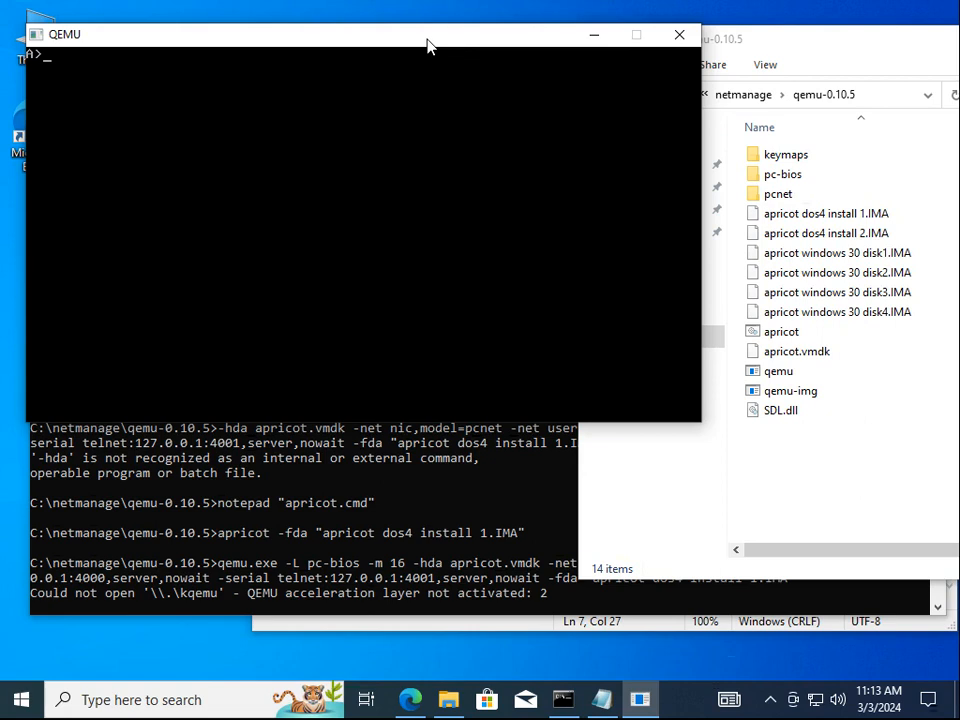
Use fdisk to create a maximum-size active primary DOS partition and restart
{"action": "type", "text": "fdisk"}
{"action": "key", "text": "Return"}
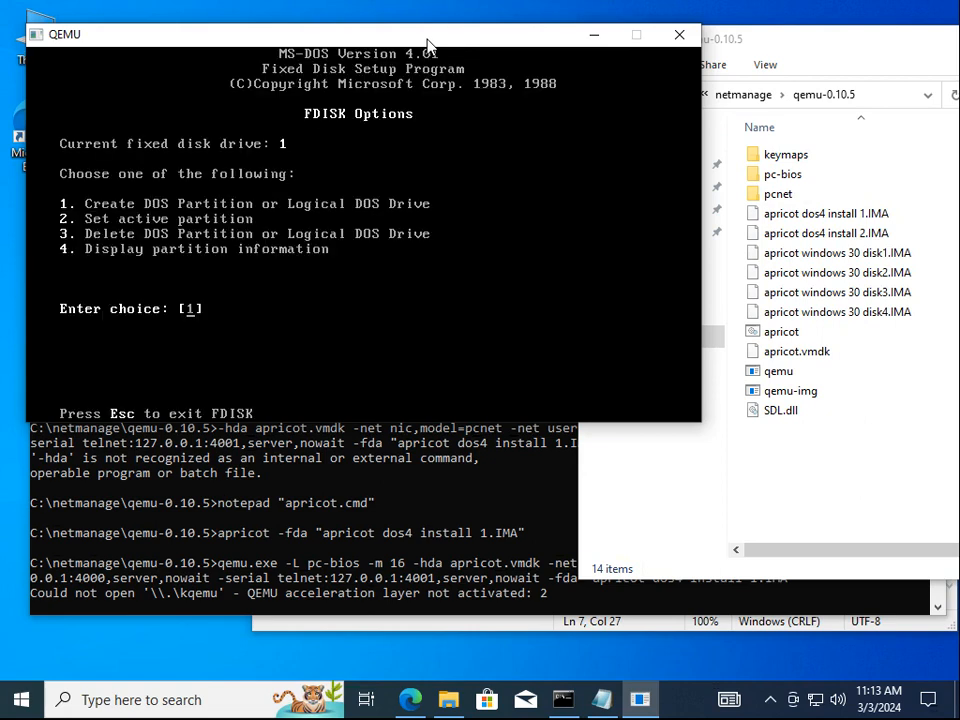
{"action": "type", "text": "4"}
{"action": "key", "text": "Return"}
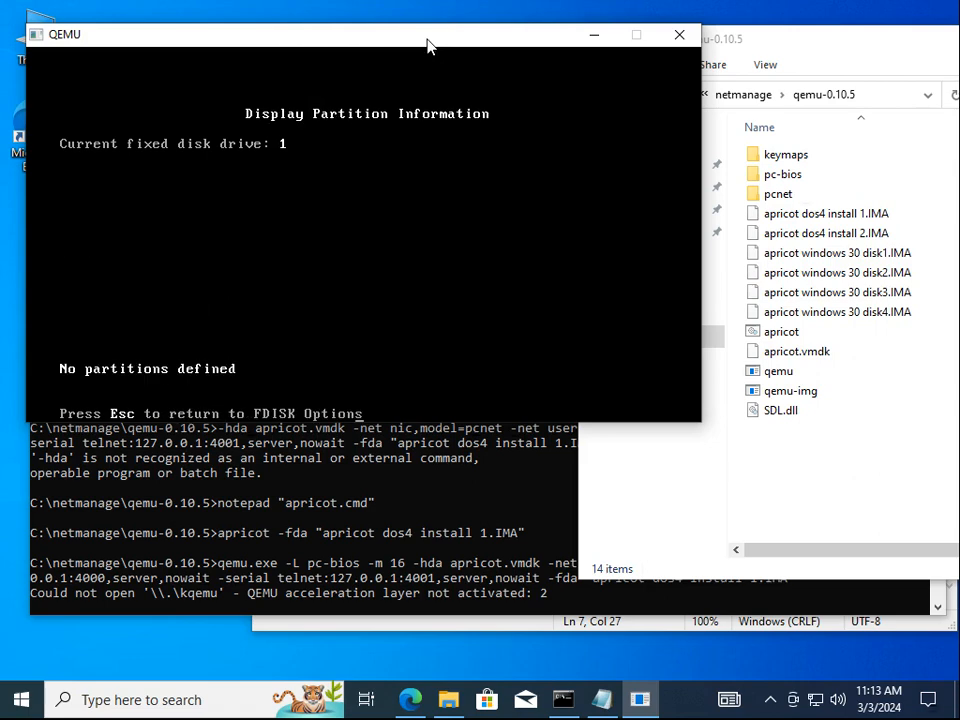
{"action": "key", "text": "Escape"}
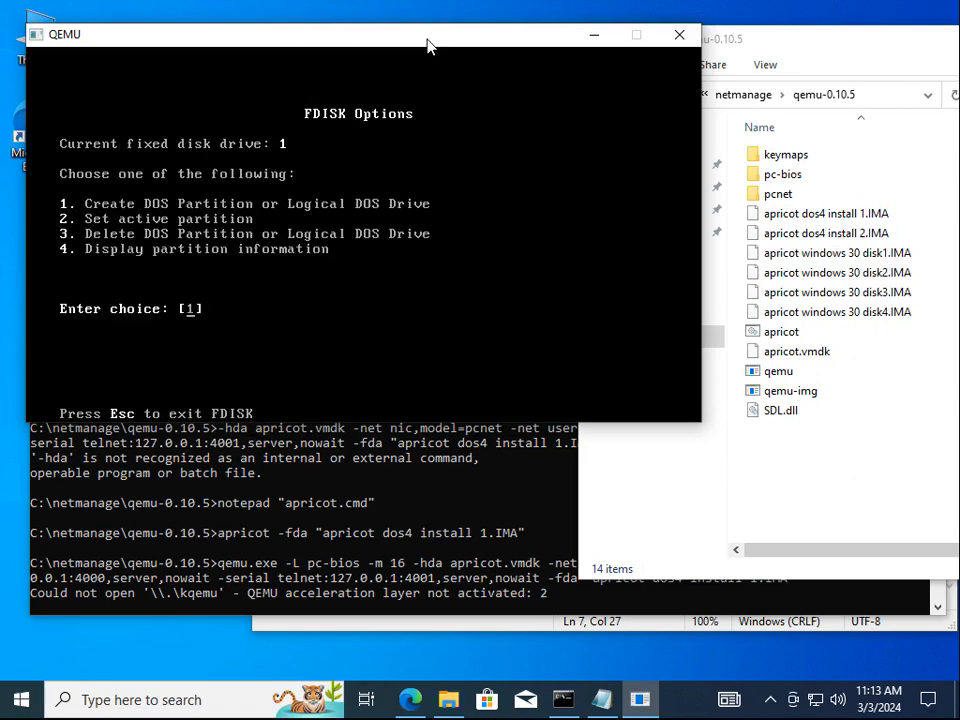
{"action": "key", "text": "Return"}
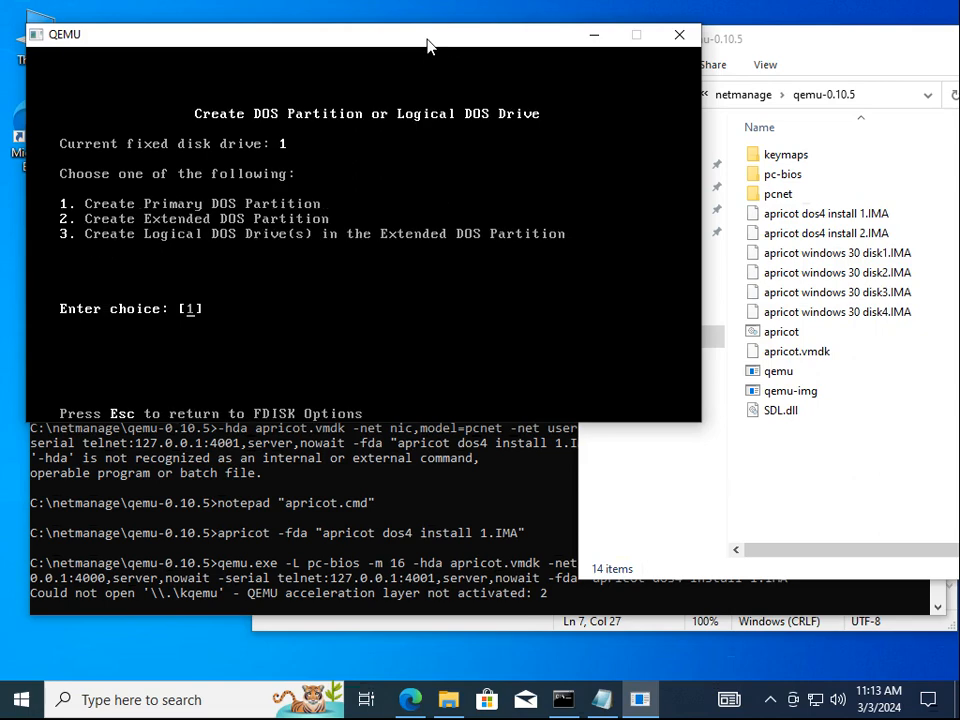
{"action": "key", "text": "Return"}
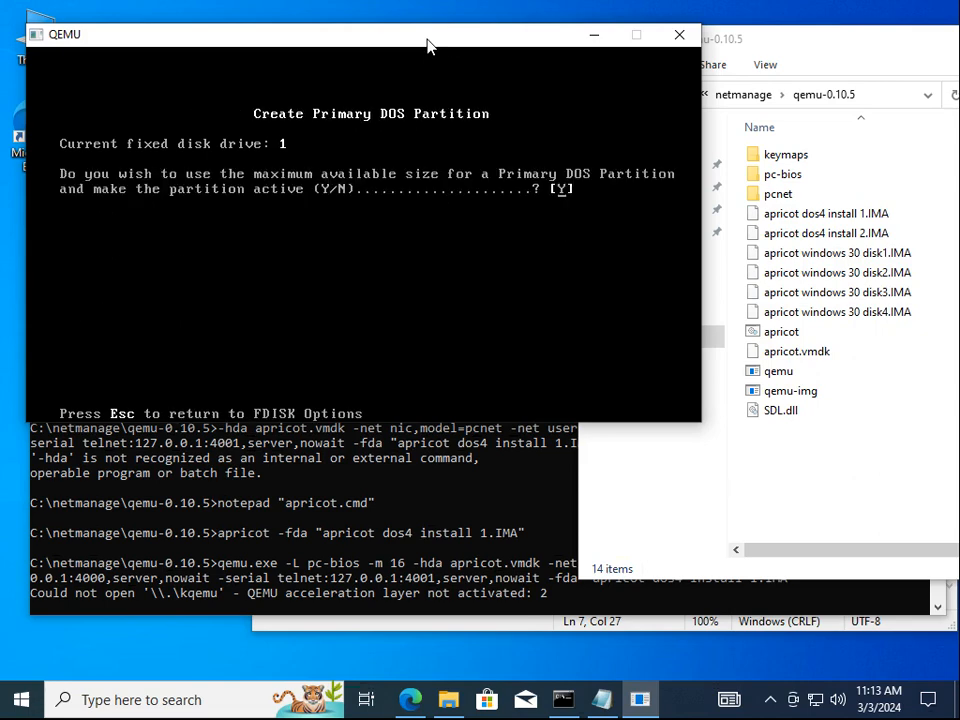
{"action": "key", "text": "Return"}
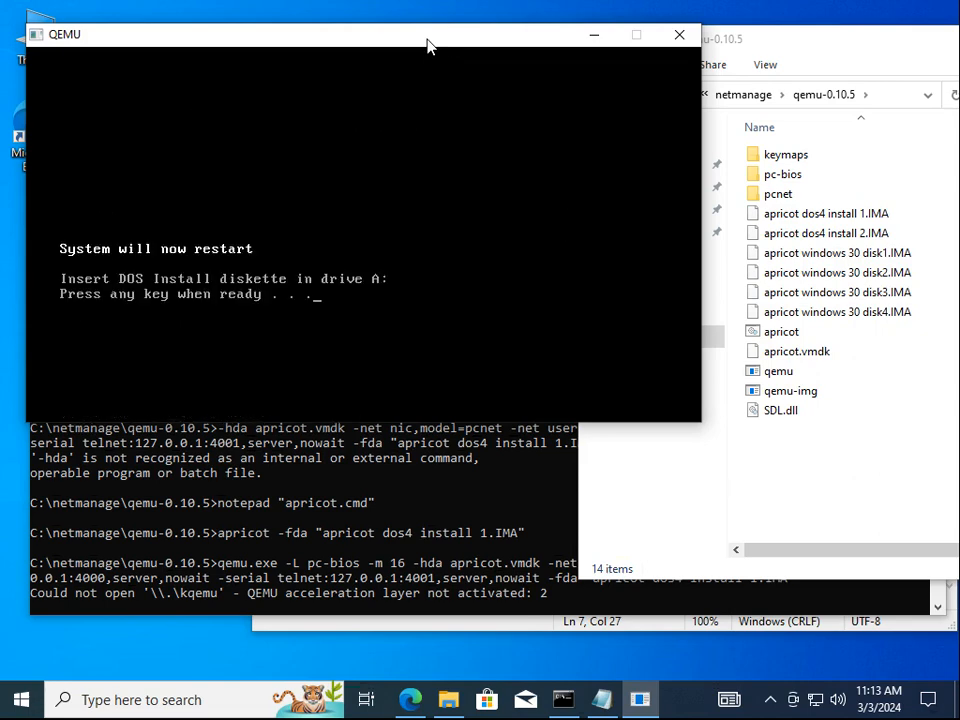
{"action": "key", "text": "Return"}
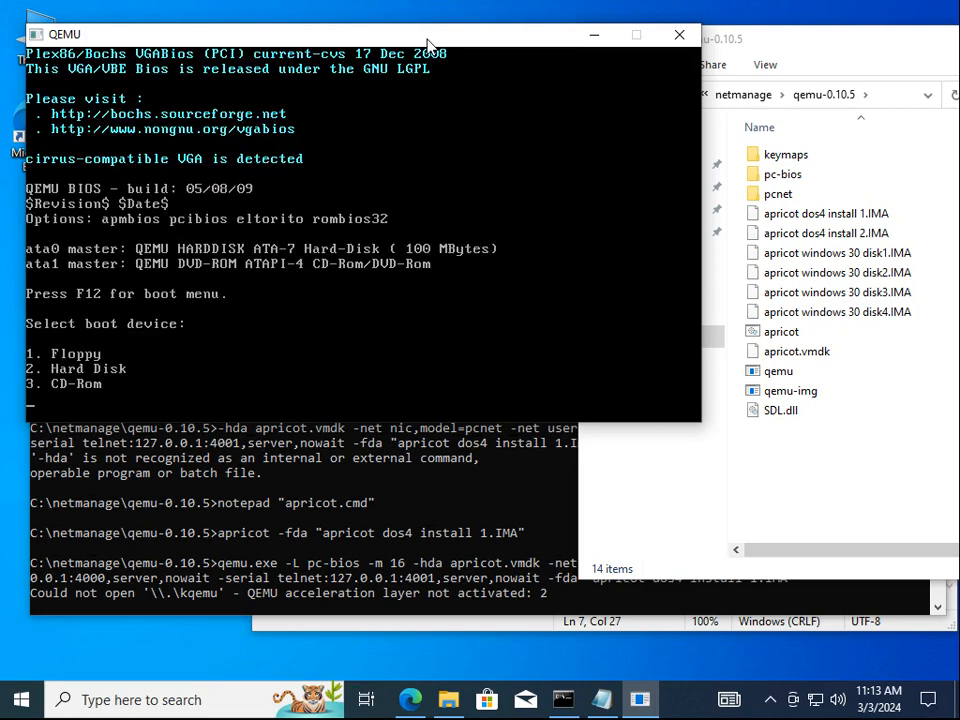
Boot from floppy, run format c: /s with volume label apricot, then start install
{"action": "key", "text": "1"}
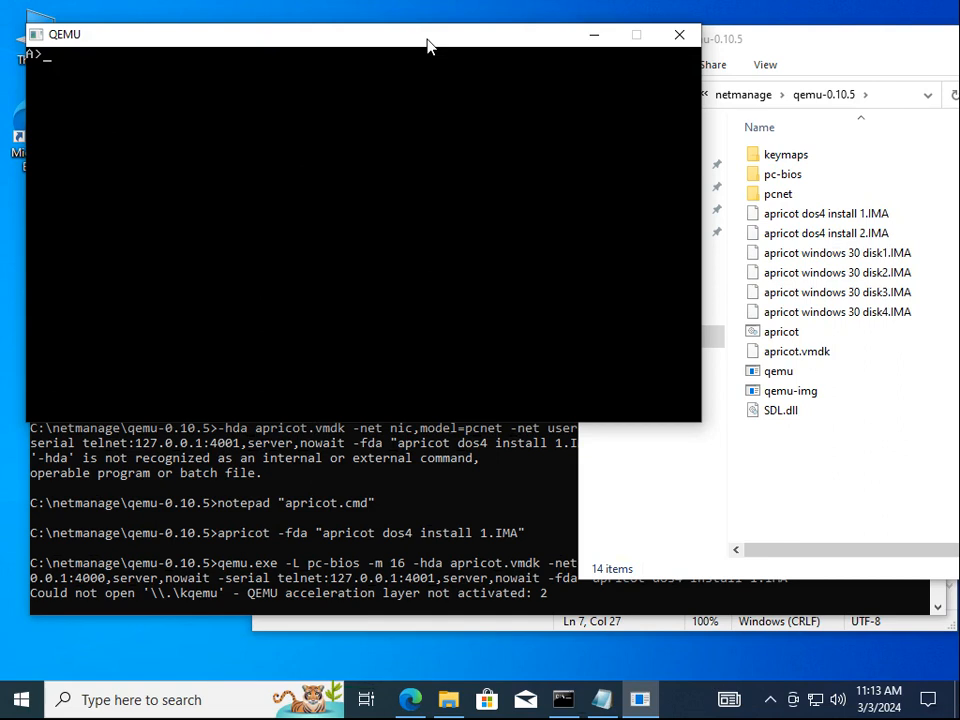
{"action": "type", "text": "format c: /s"}
{"action": "key", "text": "Return"}
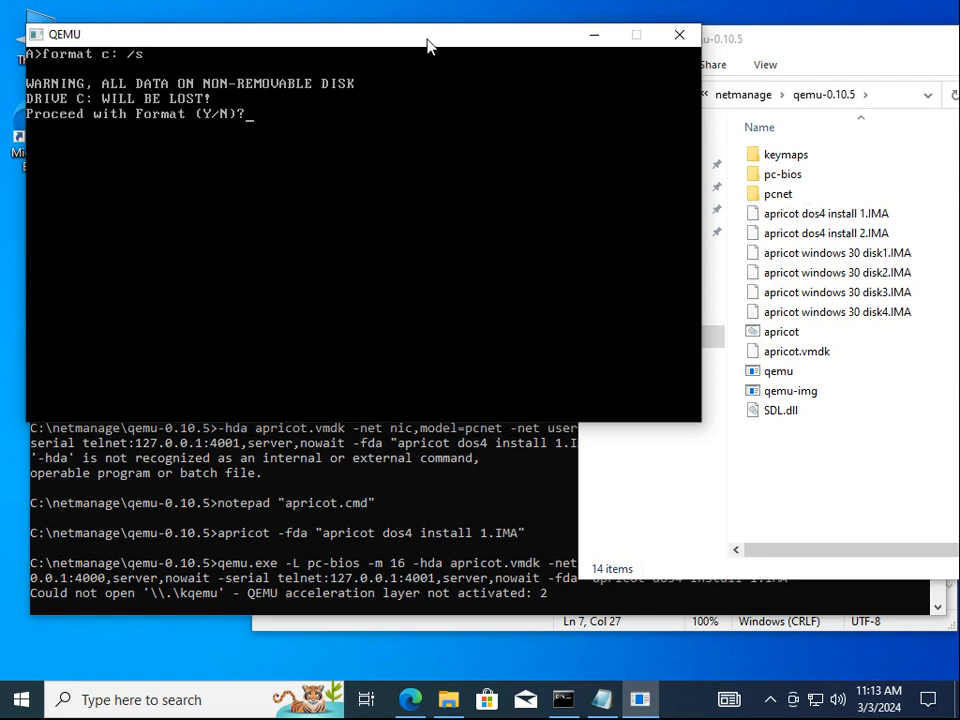
{"action": "type", "text": "y"}
{"action": "key", "text": "Return"}
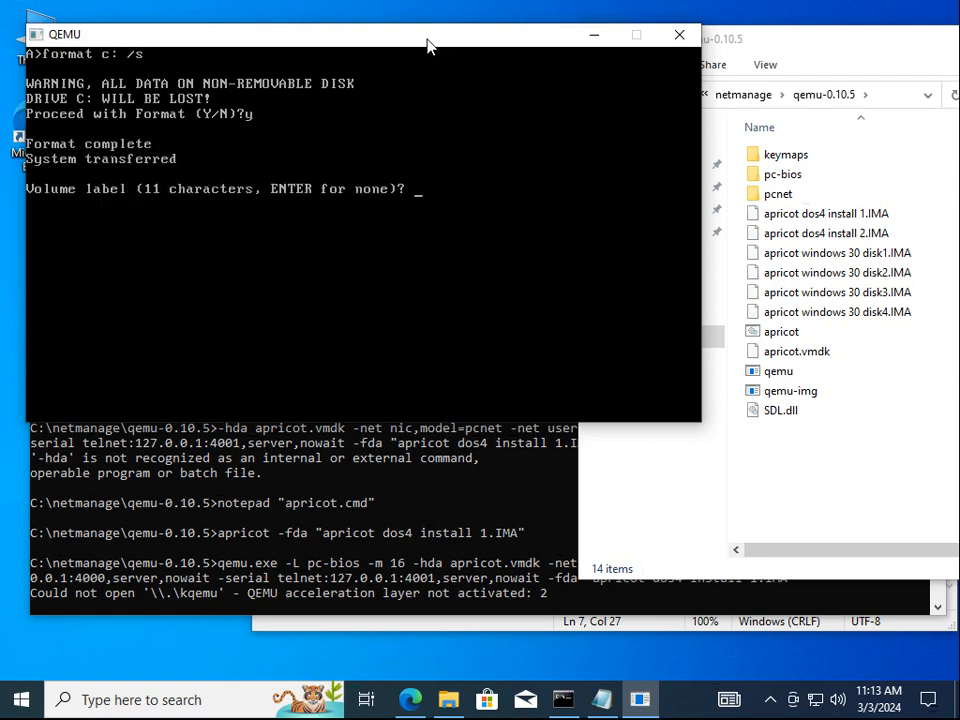
{"action": "type", "text": "apricot"}
{"action": "key", "text": "Return"}
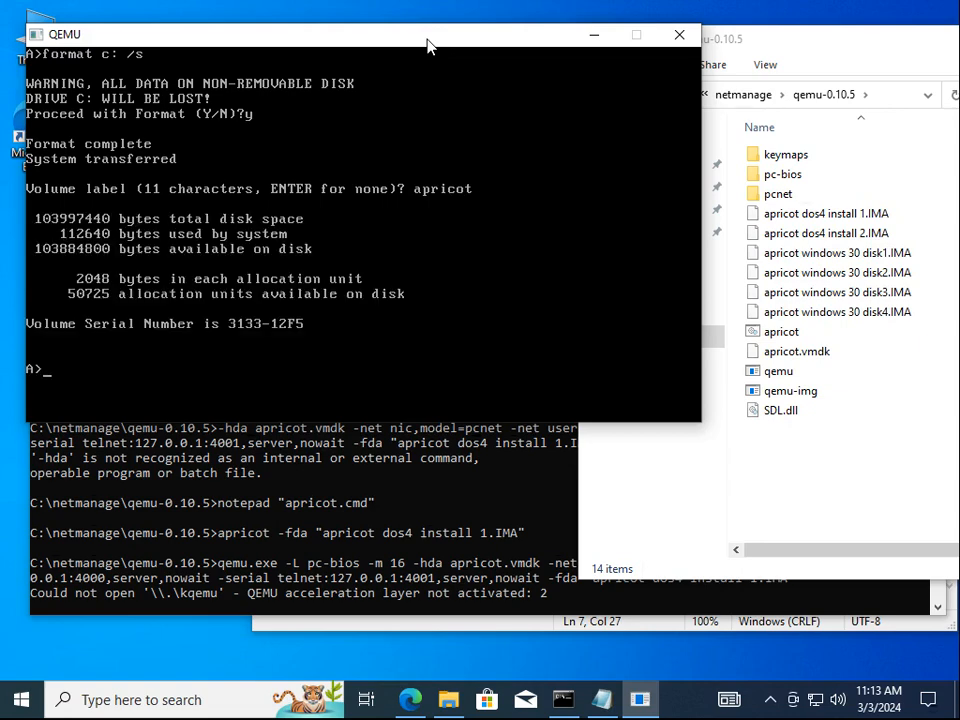
{"action": "type", "text": "install"}
{"action": "key", "text": "Return"}
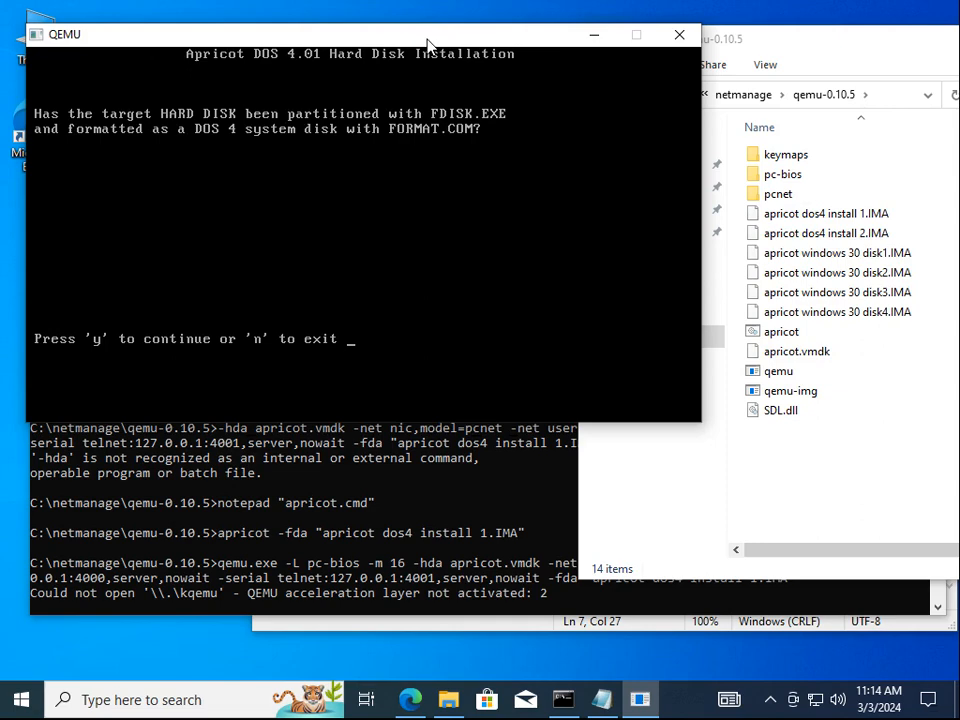
Confirm the installer with y, then look for telnet via Start search and the Run dialog
{"action": "key", "text": "y"}
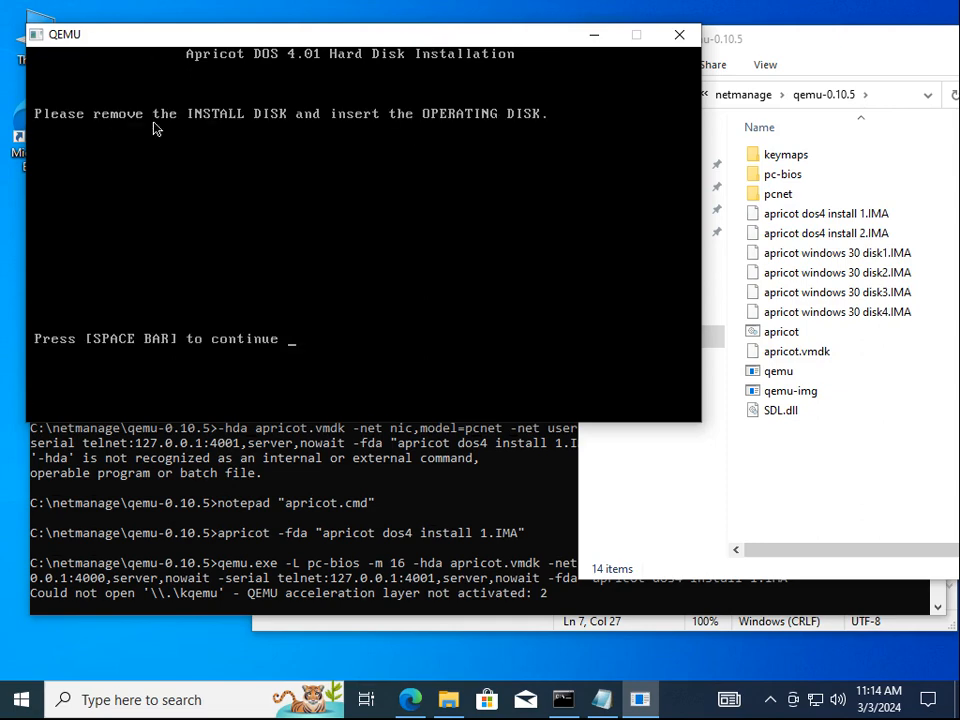
{"action": "left_click", "coordinate": [24, 700]}
{"action": "type", "text": "tel"}
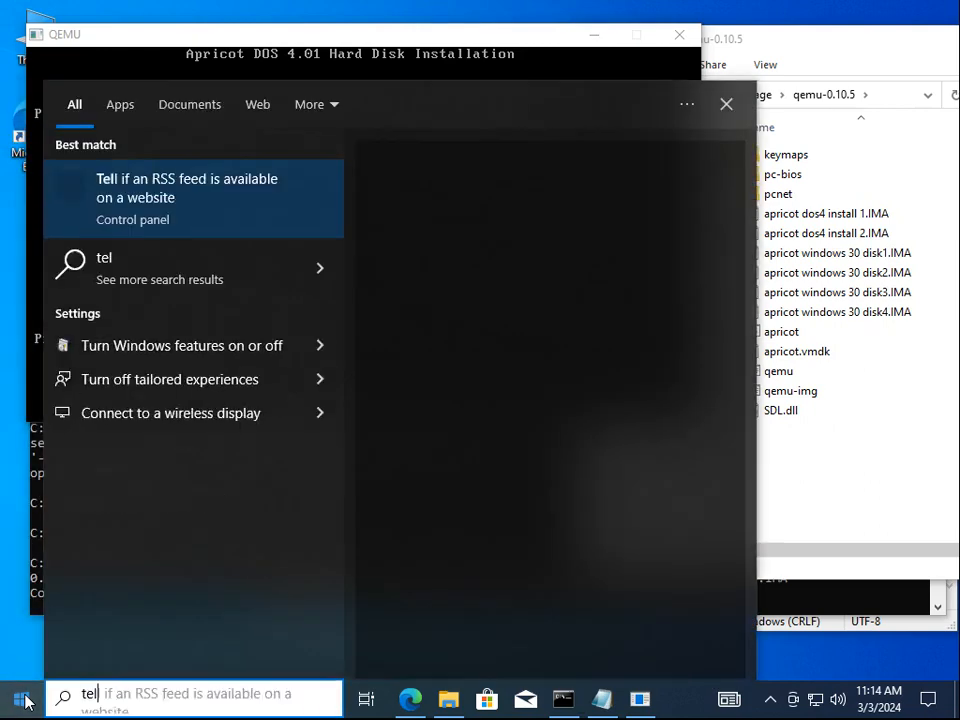
{"action": "type", "text": "net localhost"}
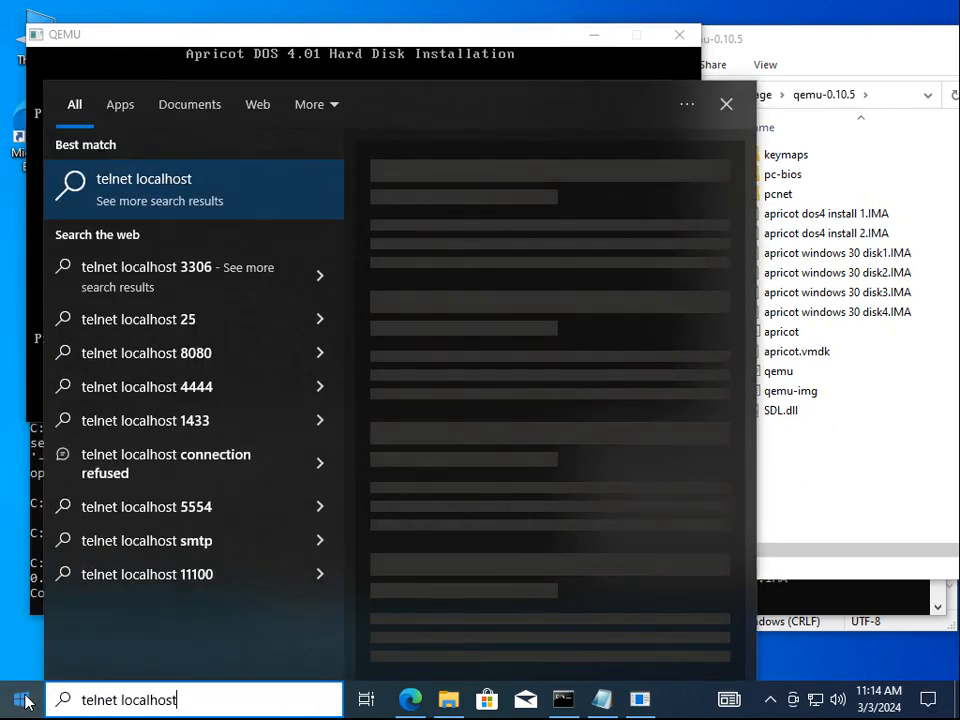
{"action": "key", "text": "BackSpace"}
{"action": "key", "text": "BackSpace"}
{"action": "key", "text": "BackSpace"}
{"action": "key", "text": "BackSpace"}
{"action": "key", "text": "BackSpace"}
{"action": "key", "text": "BackSpace"}
{"action": "key", "text": "BackSpace"}
{"action": "key", "text": "BackSpace"}
{"action": "key", "text": "BackSpace"}
{"action": "key", "text": "BackSpace"}
{"action": "key", "text": "BackSpace"}
{"action": "key", "text": "BackSpace"}
{"action": "key", "text": "BackSpace"}
{"action": "key", "text": "BackSpace"}
{"action": "key", "text": "BackSpace"}
{"action": "key", "text": "BackSpace"}
{"action": "key", "text": "BackSpace"}
{"action": "key", "text": "super+r"}
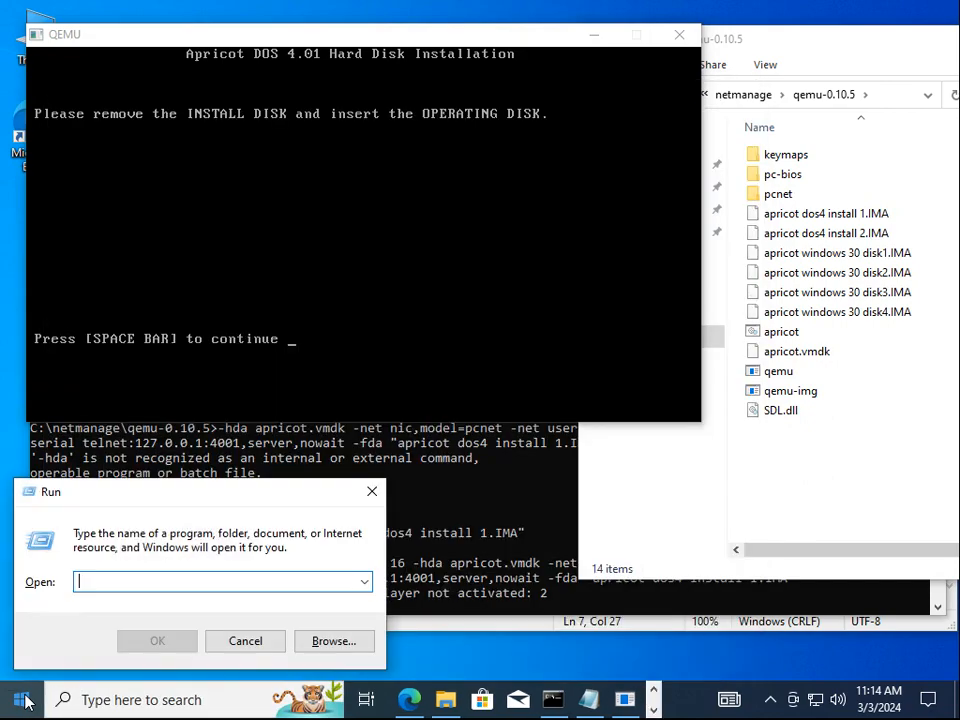
{"action": "type", "text": "telne"}
{"action": "key", "text": "BackSpace"}
{"action": "key", "text": "BackSpace"}
{"action": "key", "text": "BackSpace"}
{"action": "key", "text": "BackSpace"}
{"action": "key", "text": "BackSpace"}
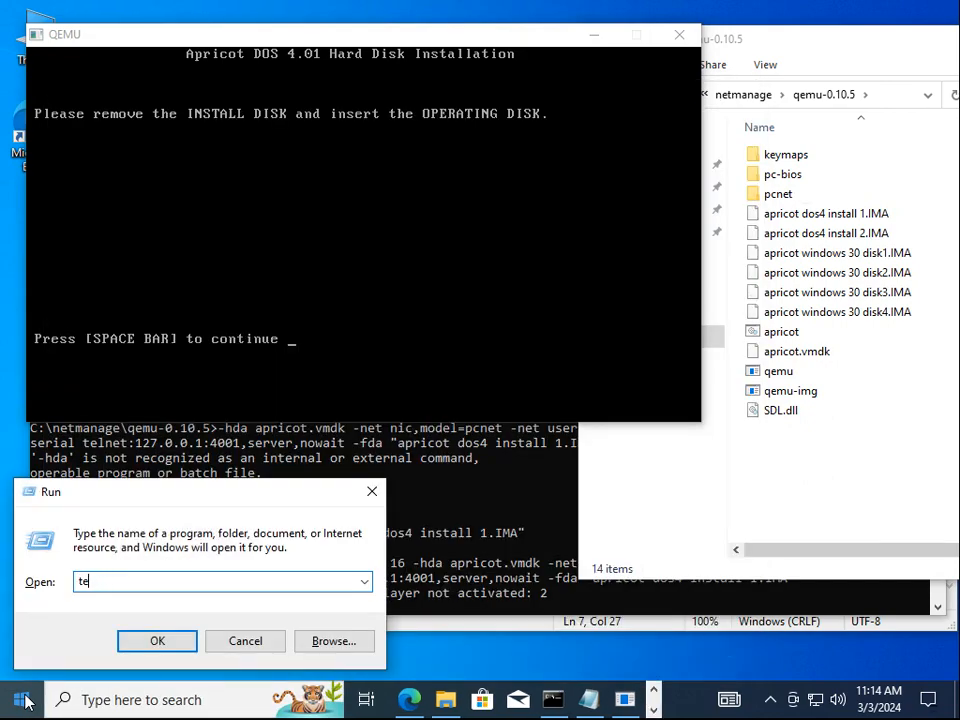
{"action": "key", "text": "Escape"}
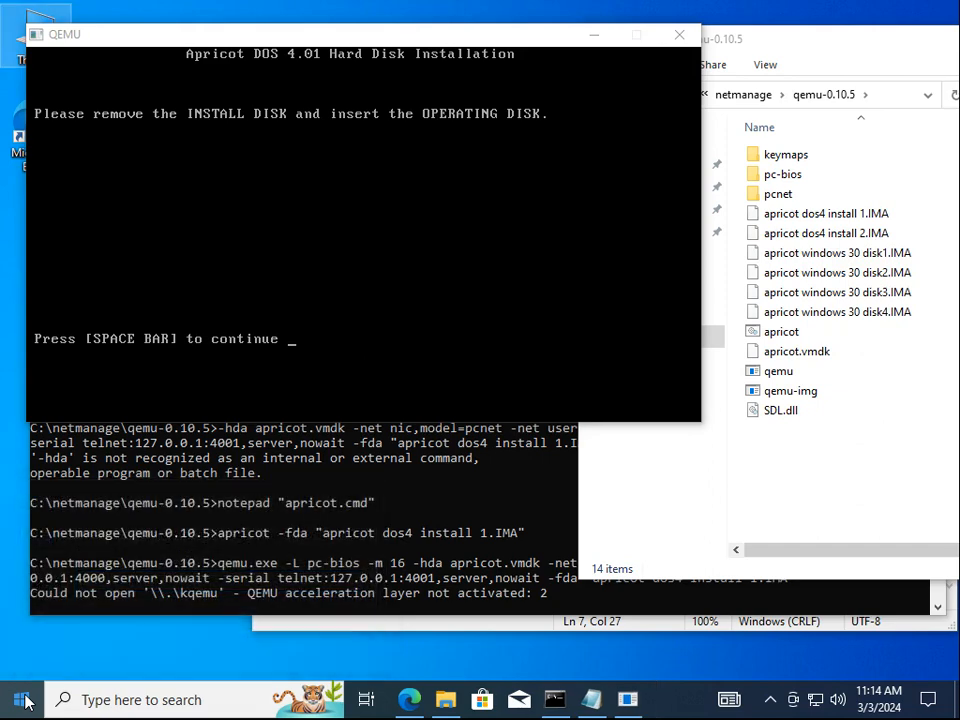
Try running telnet localhost 4000 from the Run dialog; it fails because telnet is missing
{"action": "left_click", "coordinate": [22, 700]}
{"action": "type", "text": "telnet"}
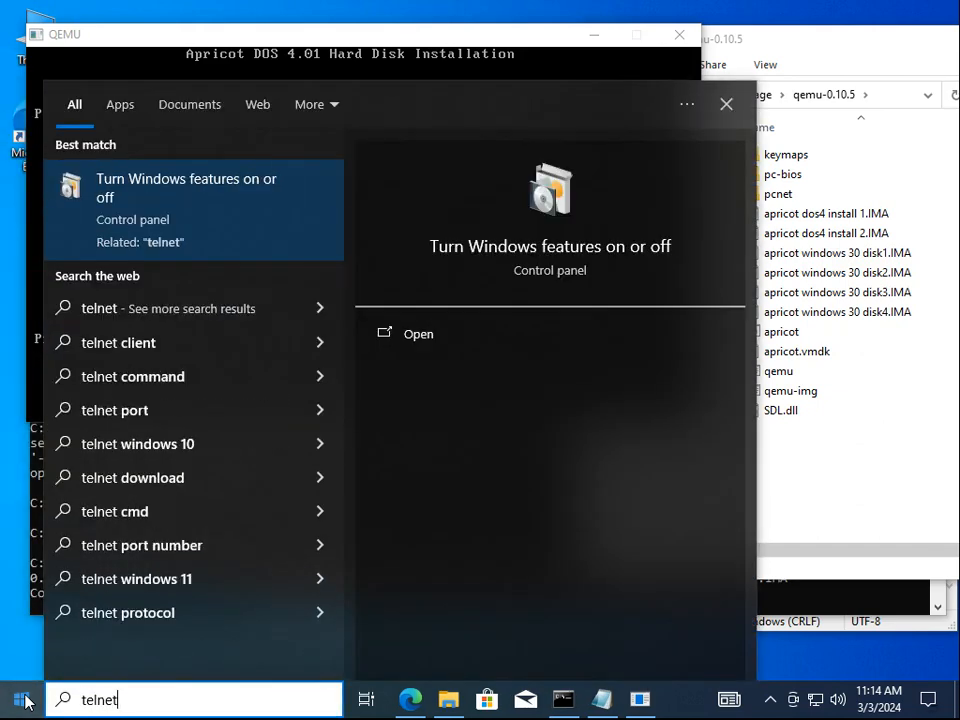
{"action": "key", "text": "Escape"}
{"action": "key", "text": "super+r"}
{"action": "key", "text": "BackSpace"}
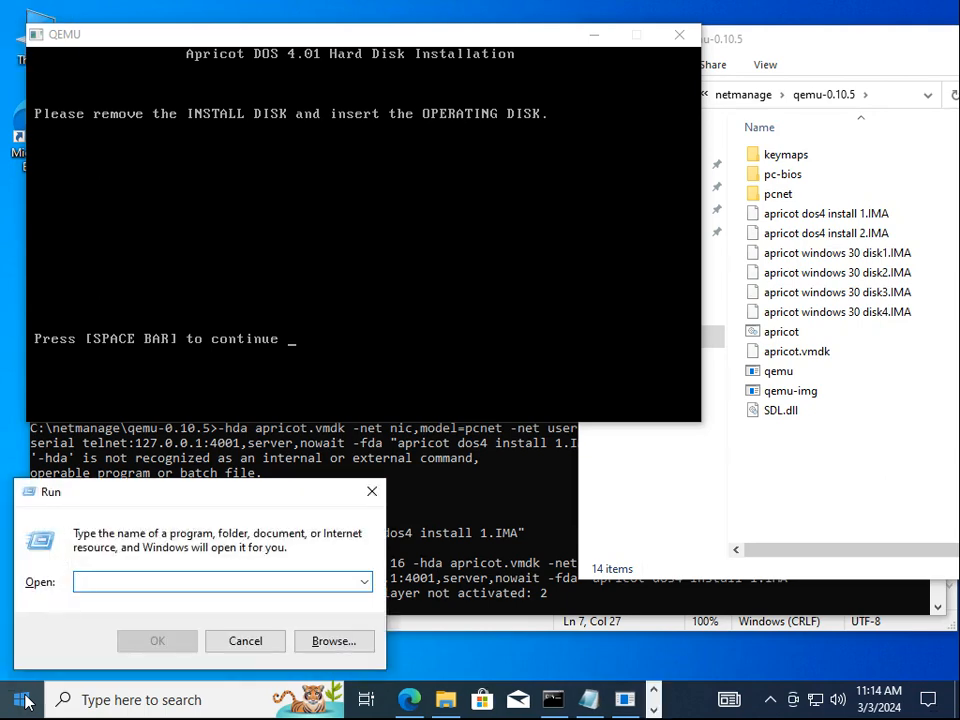
{"action": "type", "text": "telnet"}
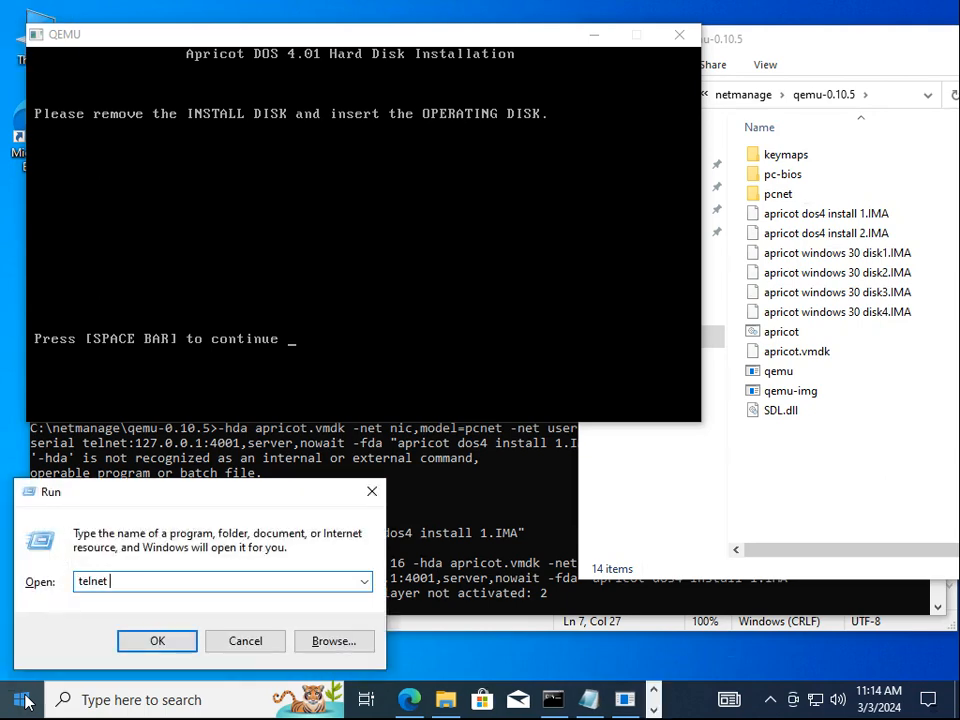
{"action": "type", "text": " localhost 4000"}
{"action": "key", "text": "Return"}
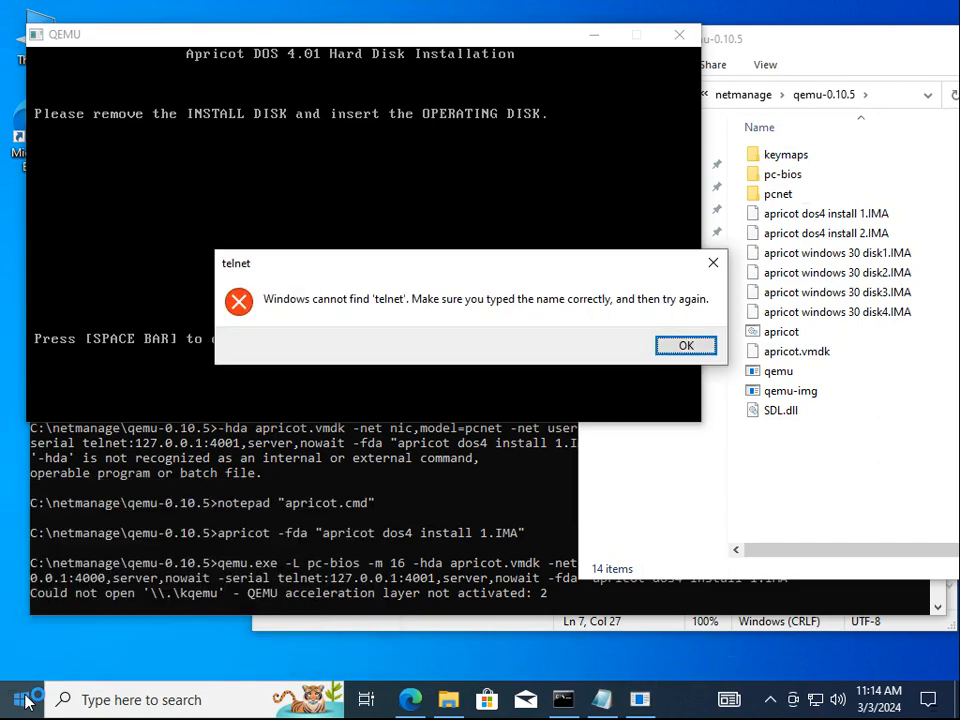
{"action": "key", "text": "Return"}
{"action": "key", "text": "Escape"}
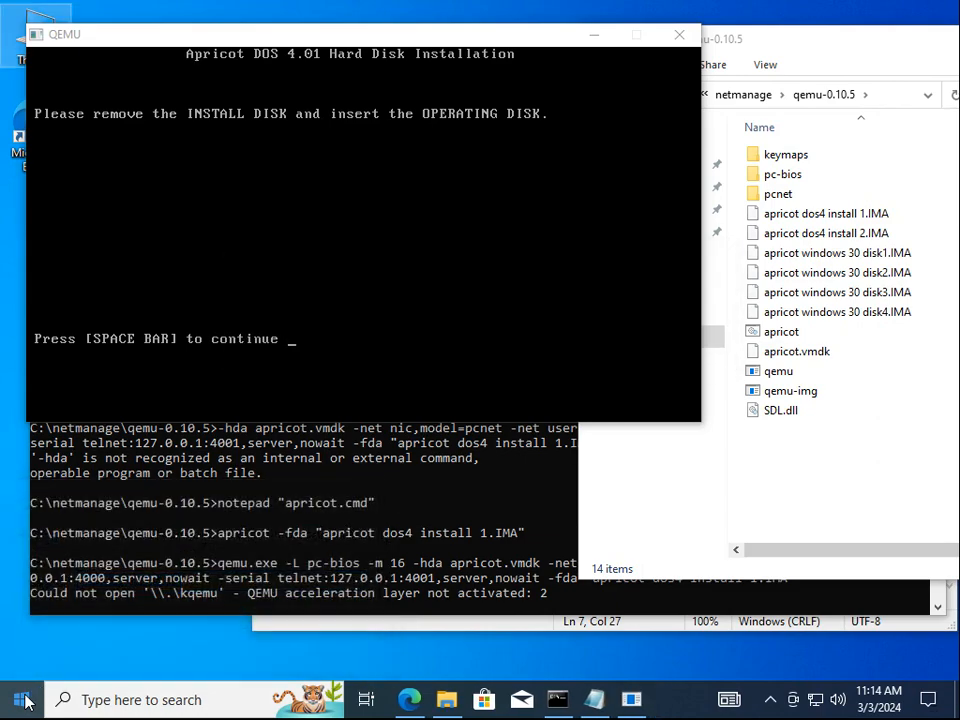
{"action": "left_click", "coordinate": [24, 703]}
Open Control Panel with 'control' and bring up the Programs page's Windows features list
{"action": "type", "text": "control"}
{"action": "key", "text": "Return"}
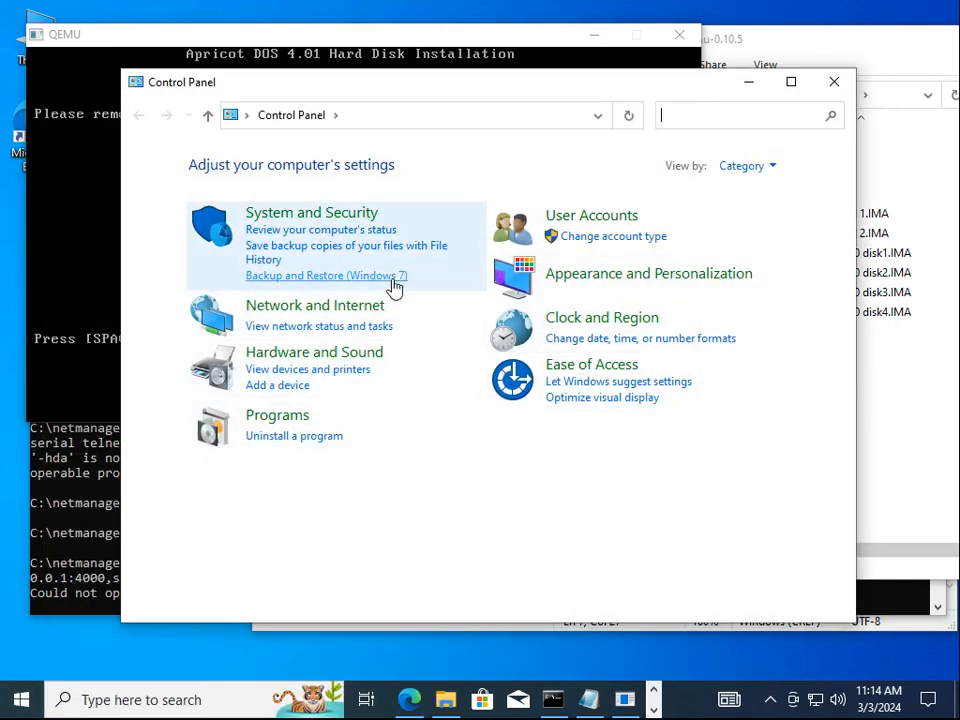
{"action": "left_click", "coordinate": [278, 417]}
{"action": "left_click", "coordinate": [575, 181]}
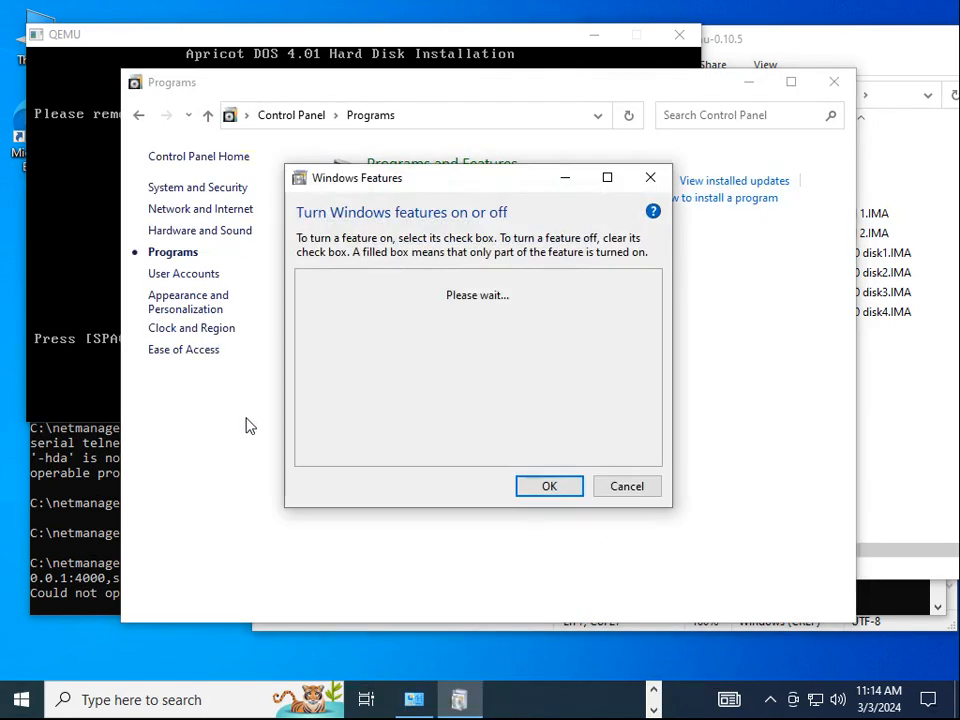
{"action": "scroll", "coordinate": [523, 420], "scroll_direction": "down", "scroll_amount": 4}
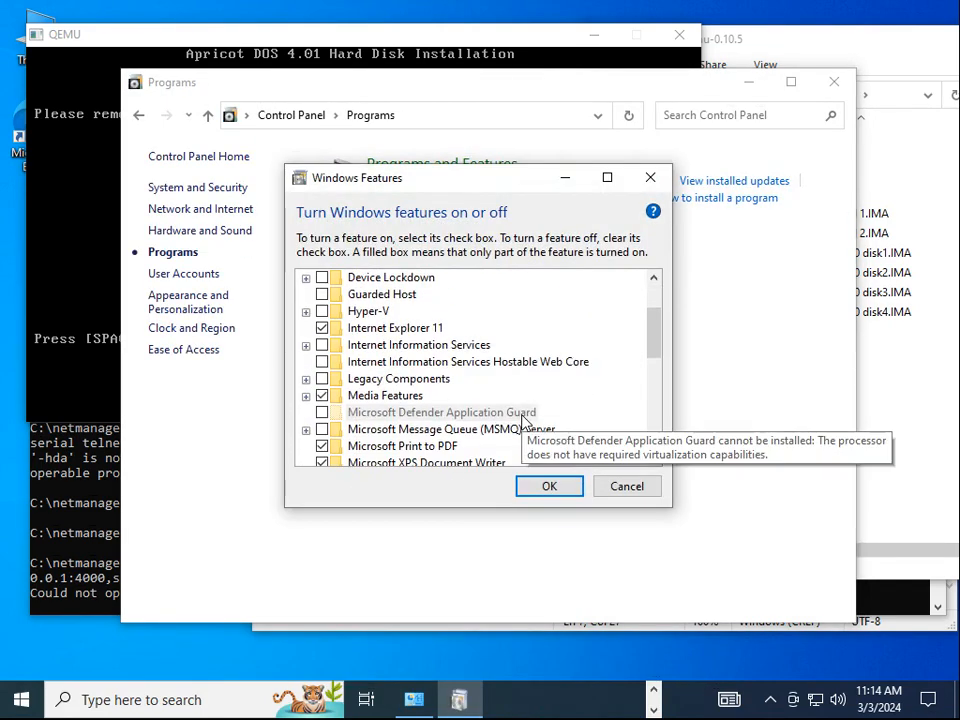
{"action": "scroll", "coordinate": [523, 426], "scroll_direction": "down", "scroll_amount": 1}
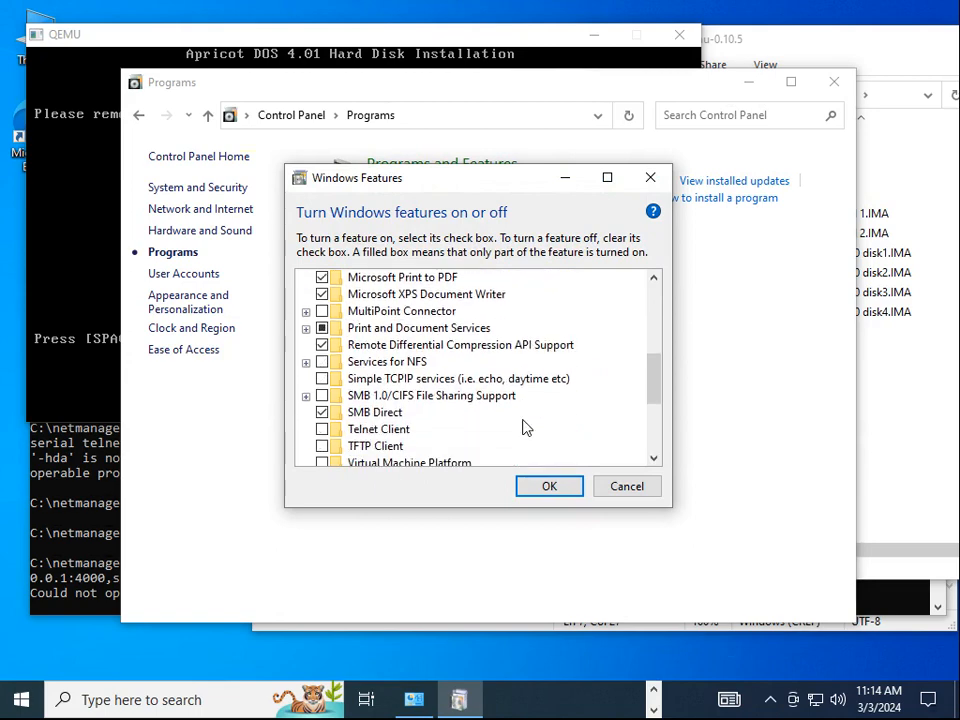
Enable the Telnet Client feature, apply the change, and close Control Panel
{"action": "left_click", "coordinate": [321, 429]}
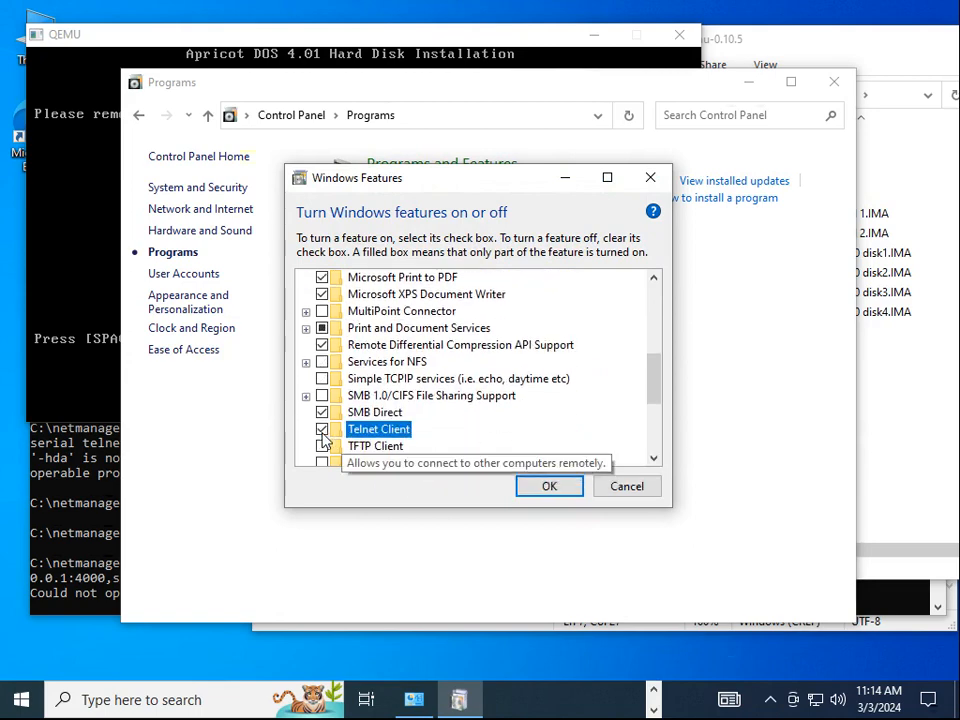
{"action": "left_click", "coordinate": [559, 488]}
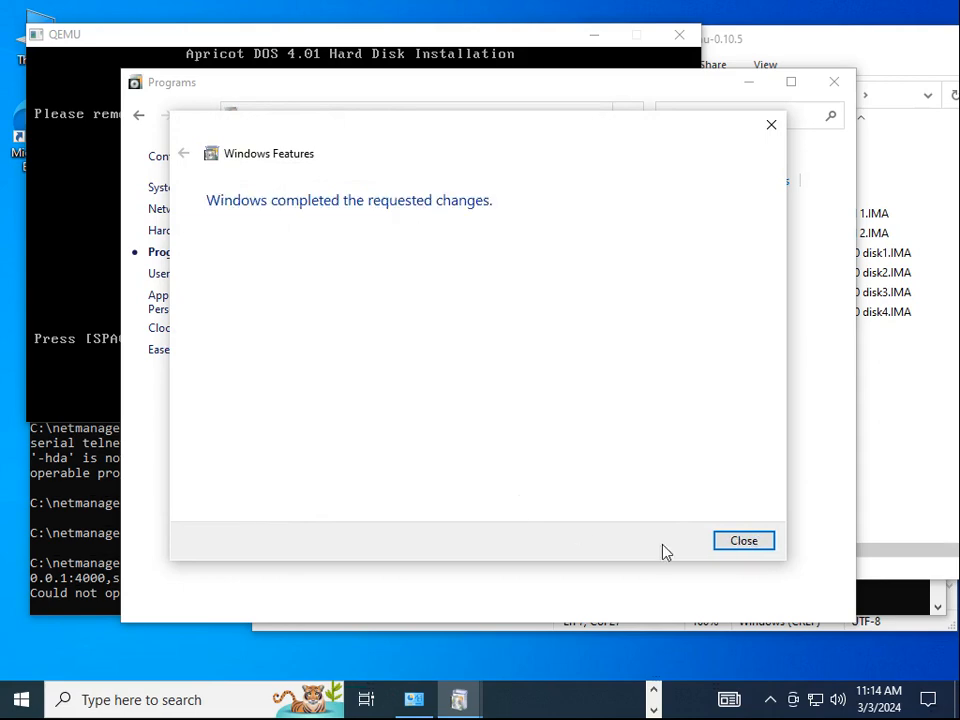
{"action": "left_click", "coordinate": [755, 547]}
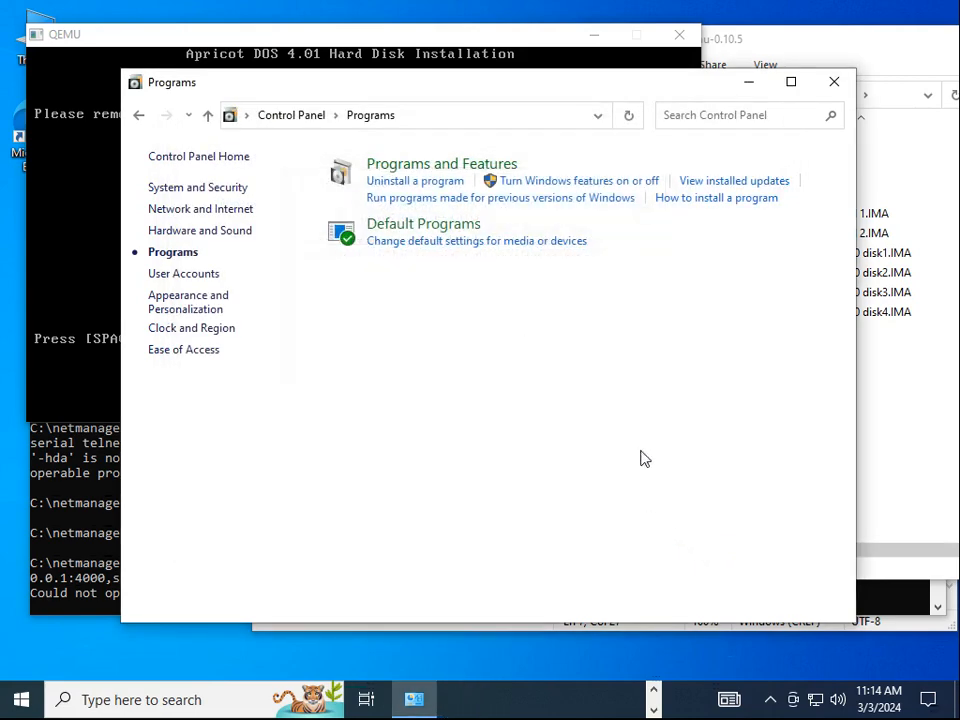
{"action": "left_click", "coordinate": [834, 84]}
{"action": "key", "text": "super+r"}
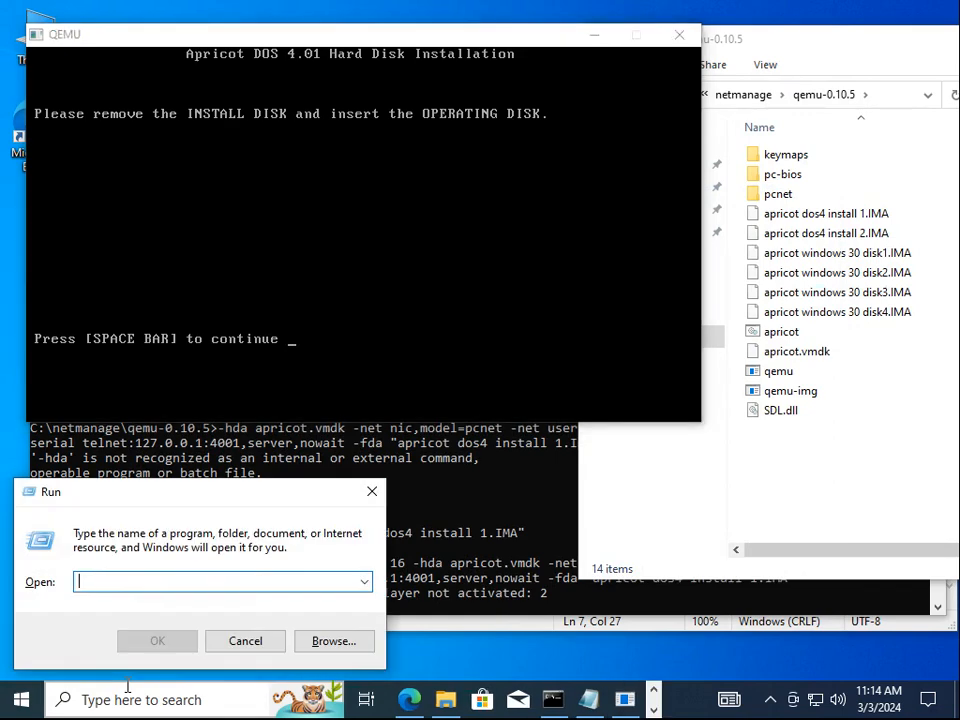
Connect with 'telnet localhost 4000' and position the Telnet window clear of QEMU
{"action": "type", "text": "telnet local"}
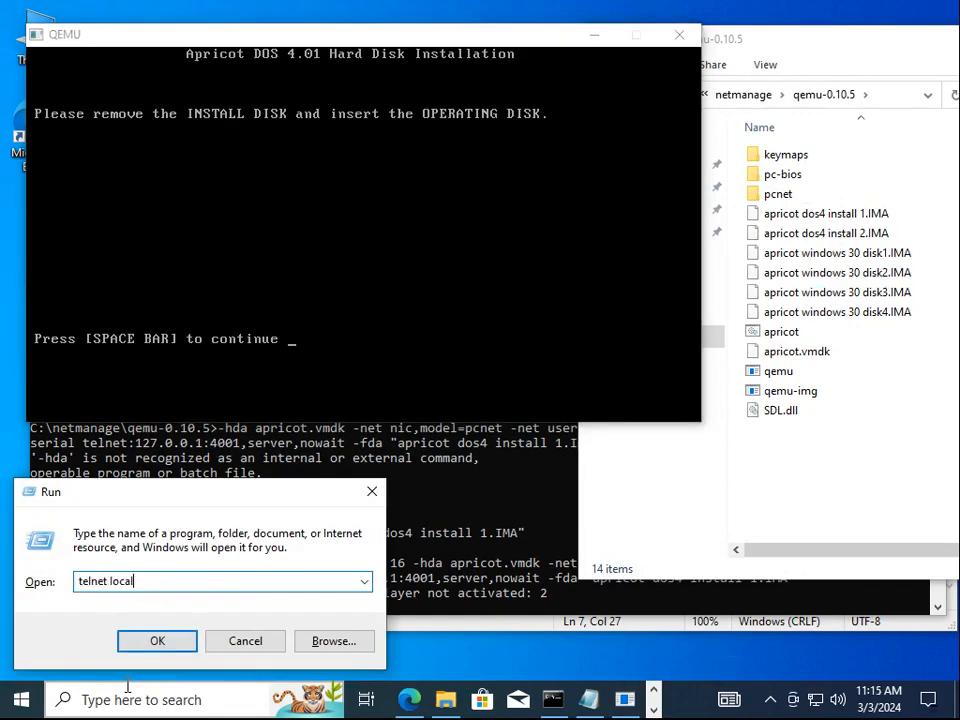
{"action": "type", "text": "host 4000"}
{"action": "key", "text": "Return"}
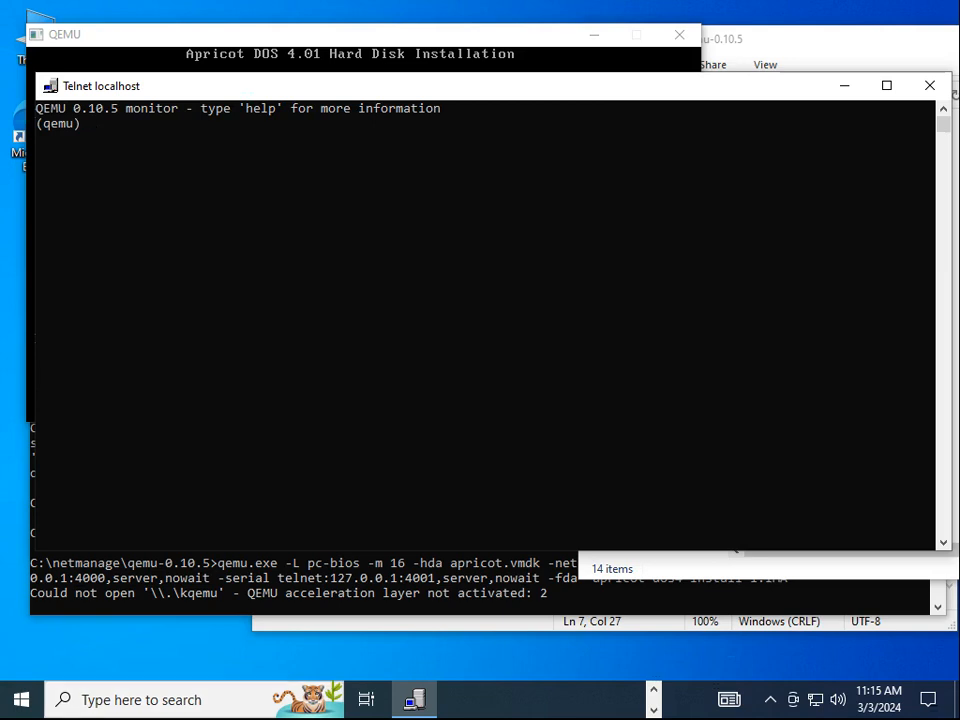
{"action": "left_click_drag", "start_coordinate": [364, 95], "coordinate": [508, 404]}
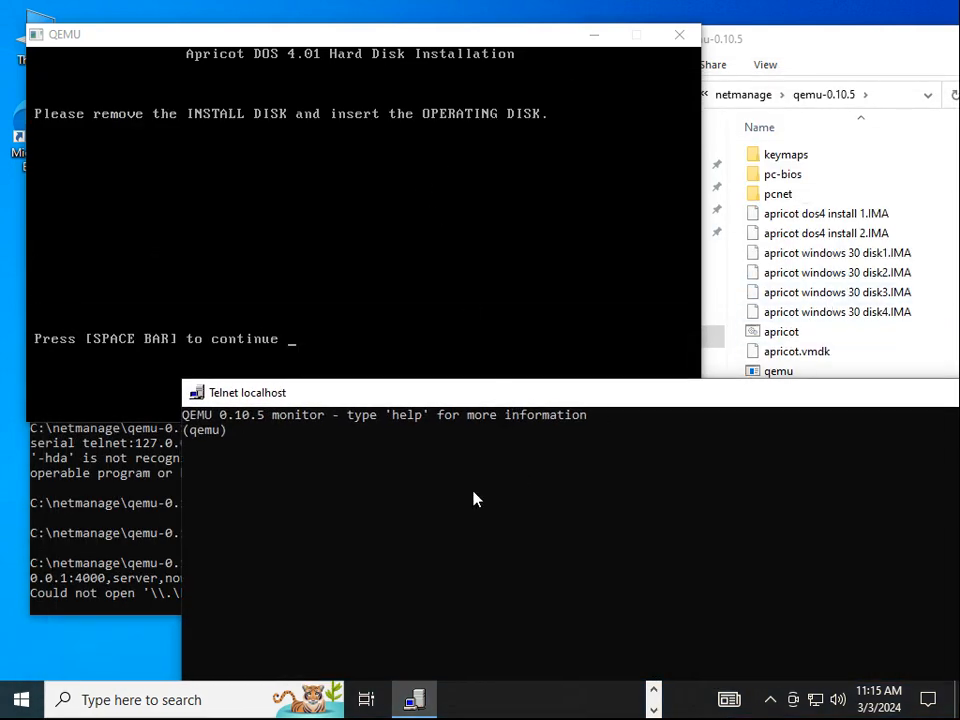
Run change floppy0 "apricot dos4 install 2.IMA" at the (qemu) prompt
{"action": "type", "text": "chage"}
{"action": "key", "text": "BackSpace"}
{"action": "key", "text": "BackSpace"}
{"action": "type", "text": "nge floppy0"}
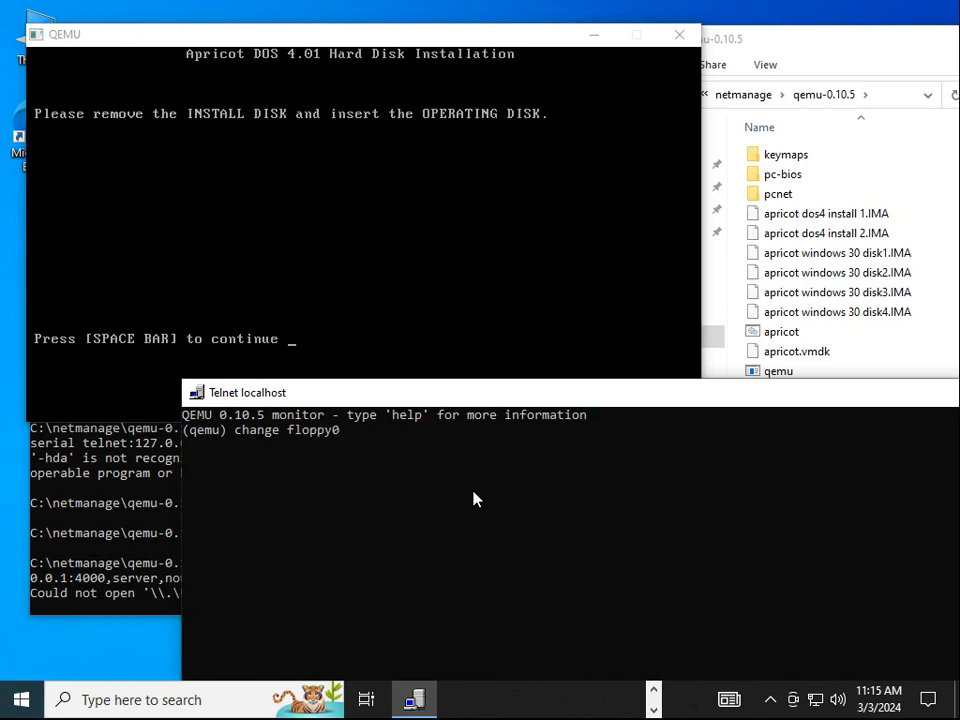
{"action": "type", "text": " \"apr"}
{"action": "key", "text": "Tab"}
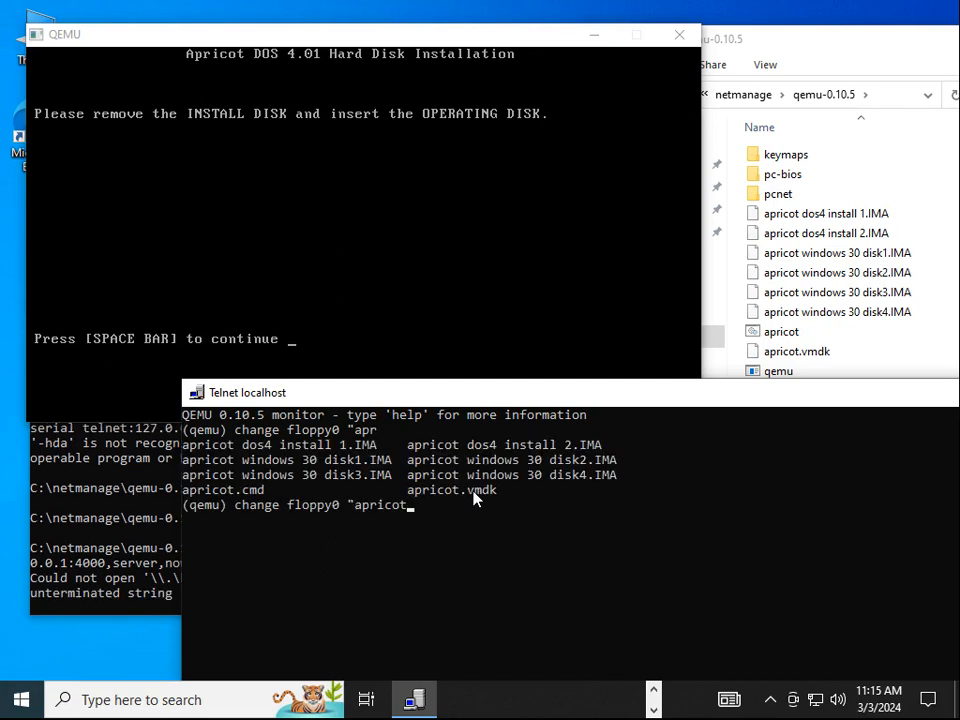
{"action": "type", "text": "do"}
{"action": "key", "text": "Tab"}
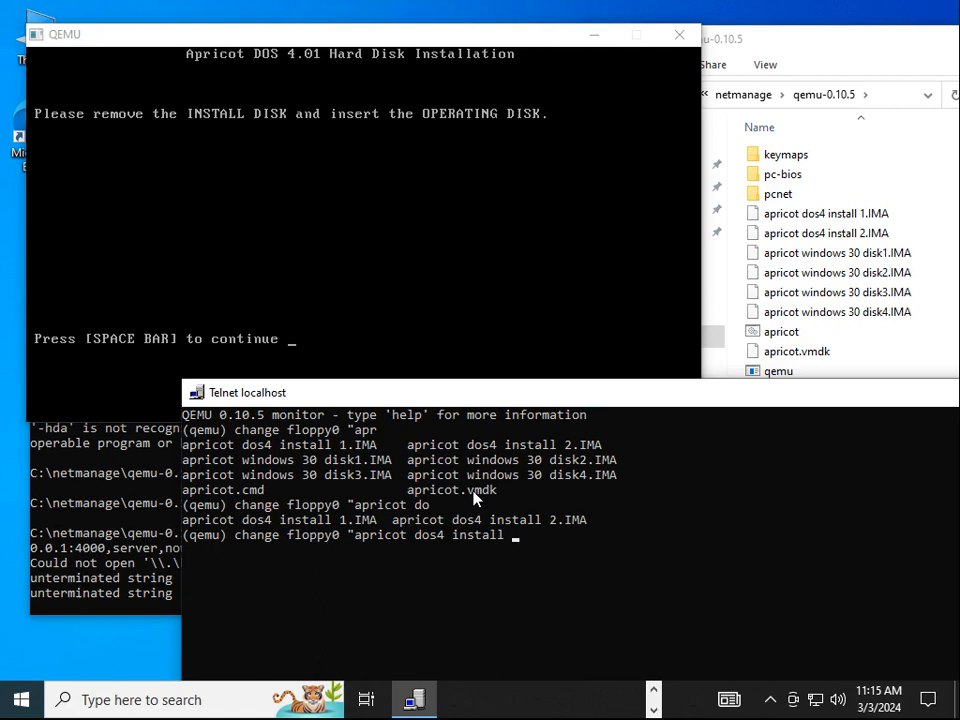
{"action": "type", "text": "2"}
{"action": "key", "text": "Tab"}
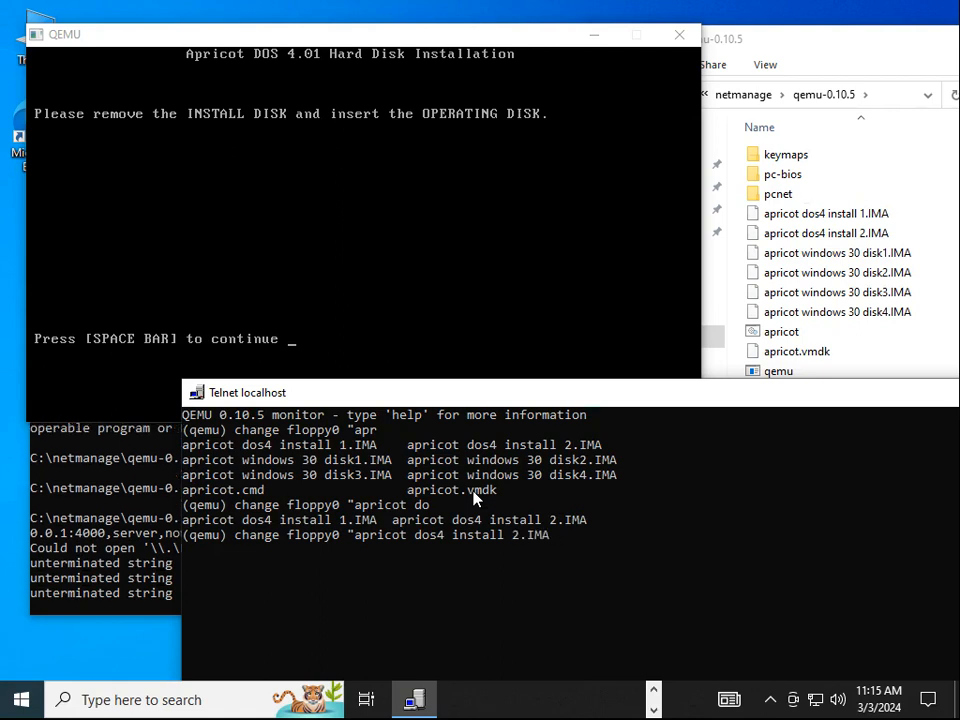
{"action": "type", "text": "\""}
{"action": "key", "text": "Return"}
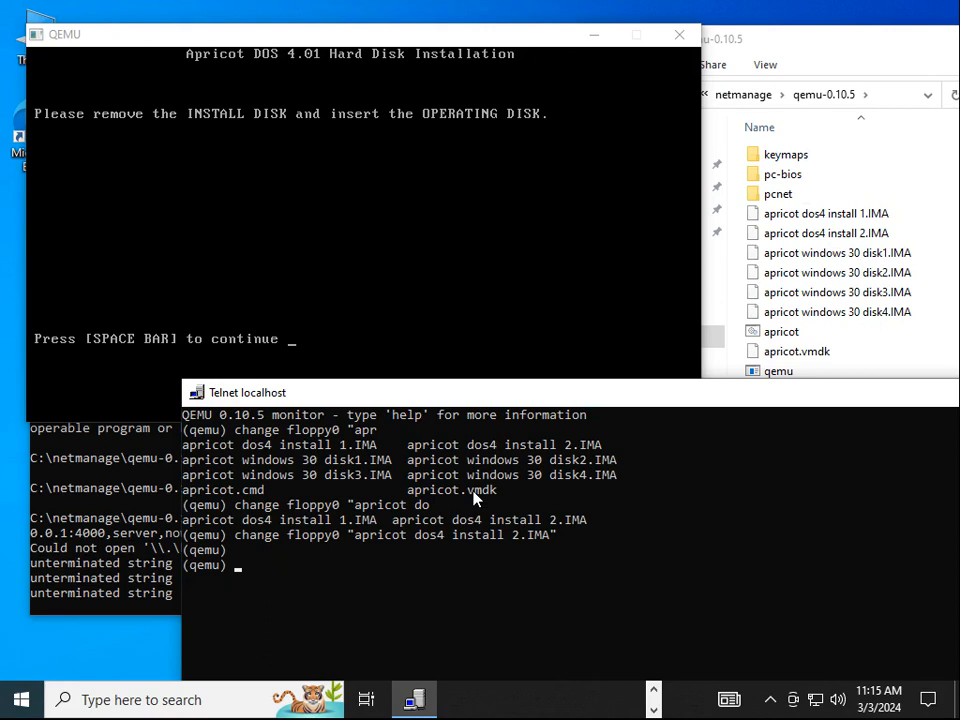
Continue the installer, swap floppy0 back to apricot dos4 install 1.IMA, and resume to completion
{"action": "left_click", "coordinate": [308, 37]}
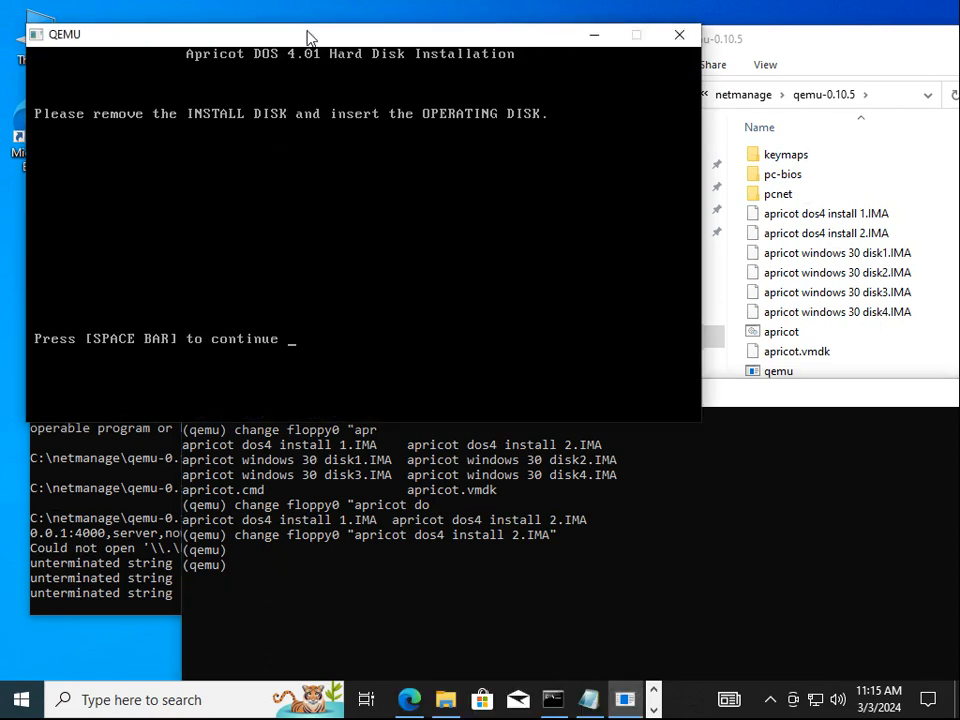
{"action": "key", "text": "space"}
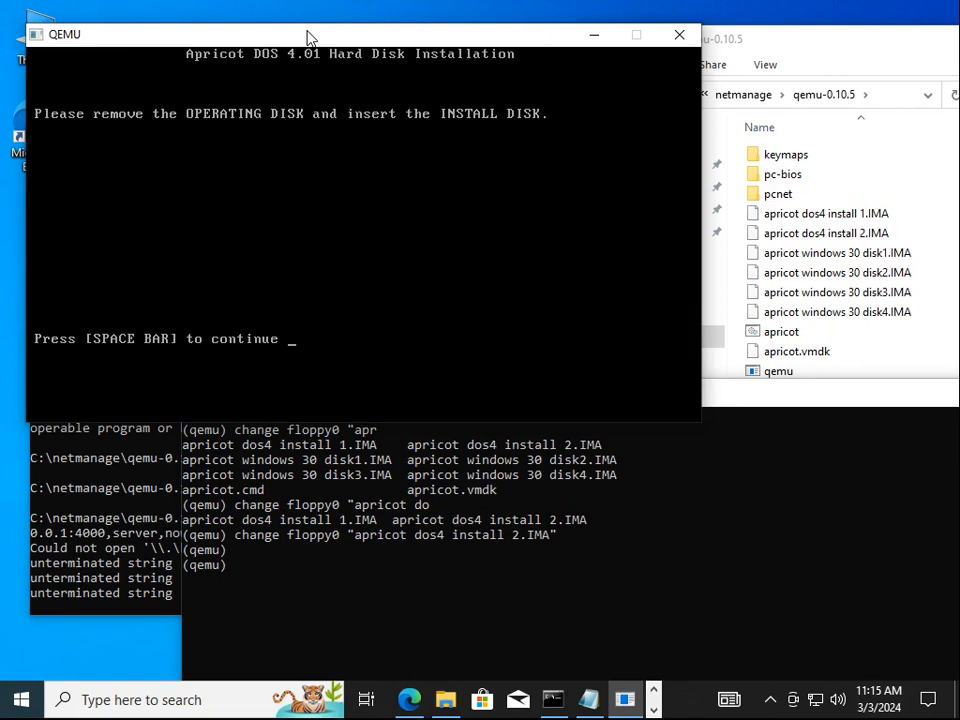
{"action": "left_click", "coordinate": [423, 565]}
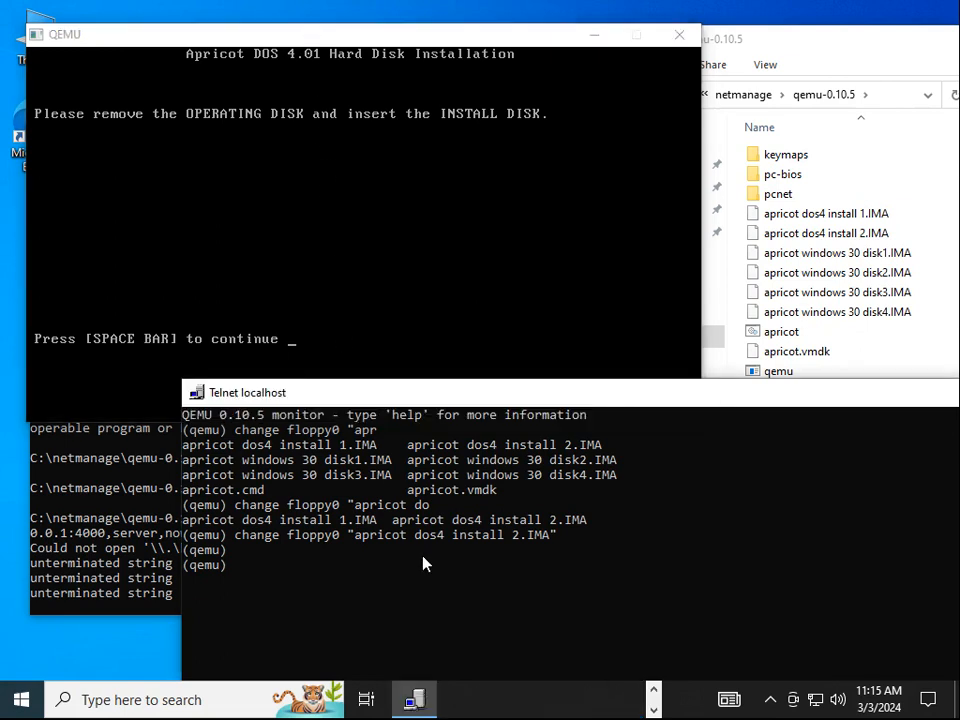
{"action": "key", "text": "Up"}
{"action": "key", "text": "Left"}
{"action": "key", "text": "Left"}
{"action": "key", "text": "Left"}
{"action": "key", "text": "Left"}
{"action": "key", "text": "Left"}
{"action": "key", "text": "Left"}
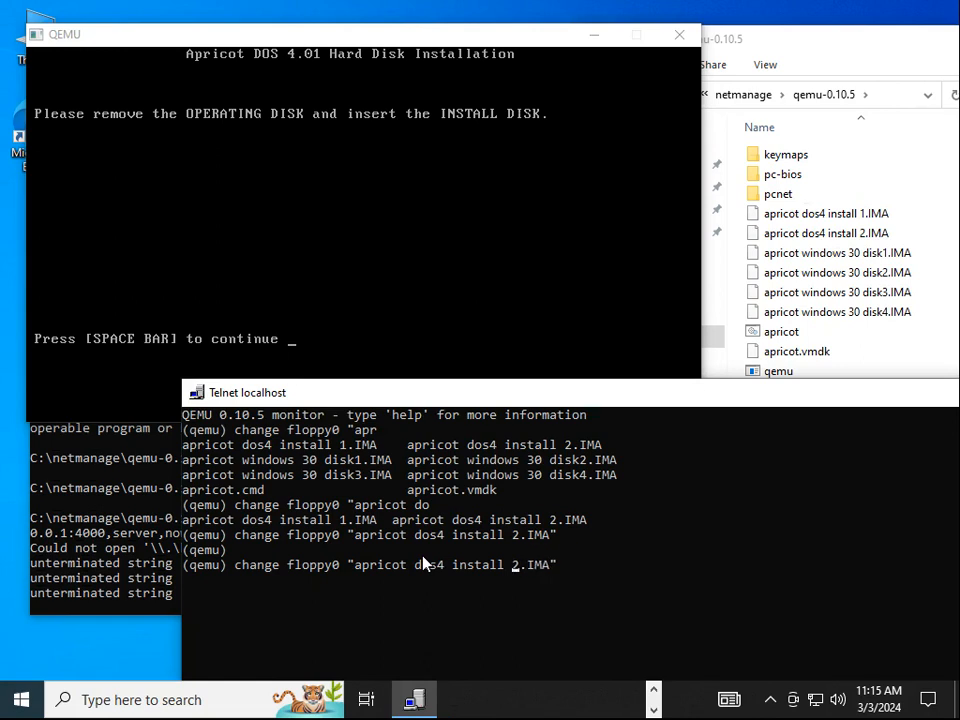
{"action": "key", "text": "Delete"}
{"action": "type", "text": "1"}
{"action": "key", "text": "Return"}
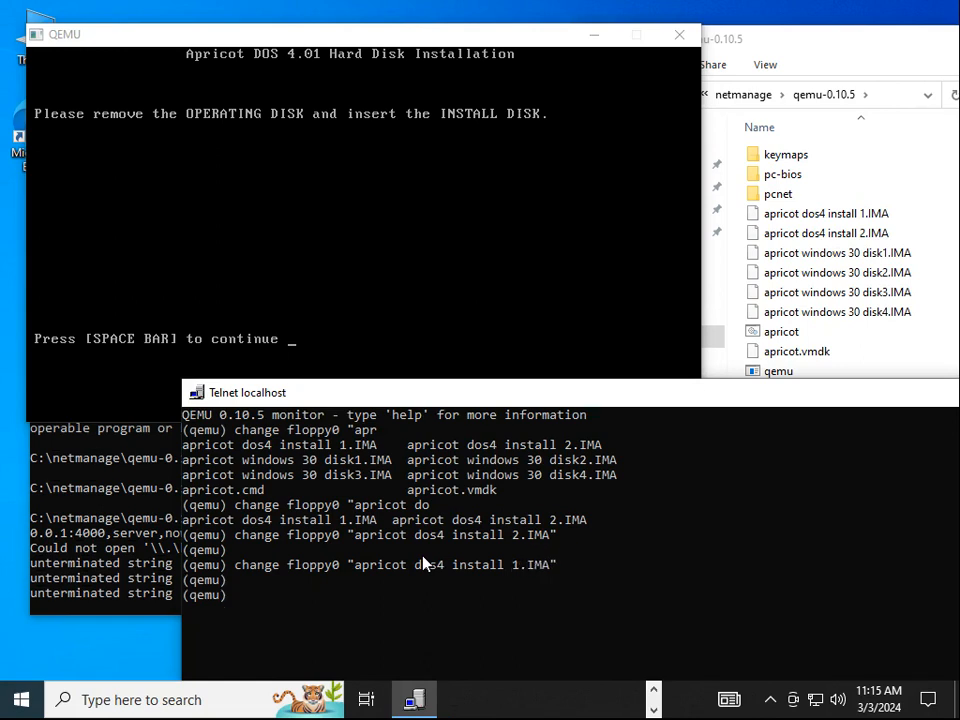
{"action": "left_click", "coordinate": [362, 45]}
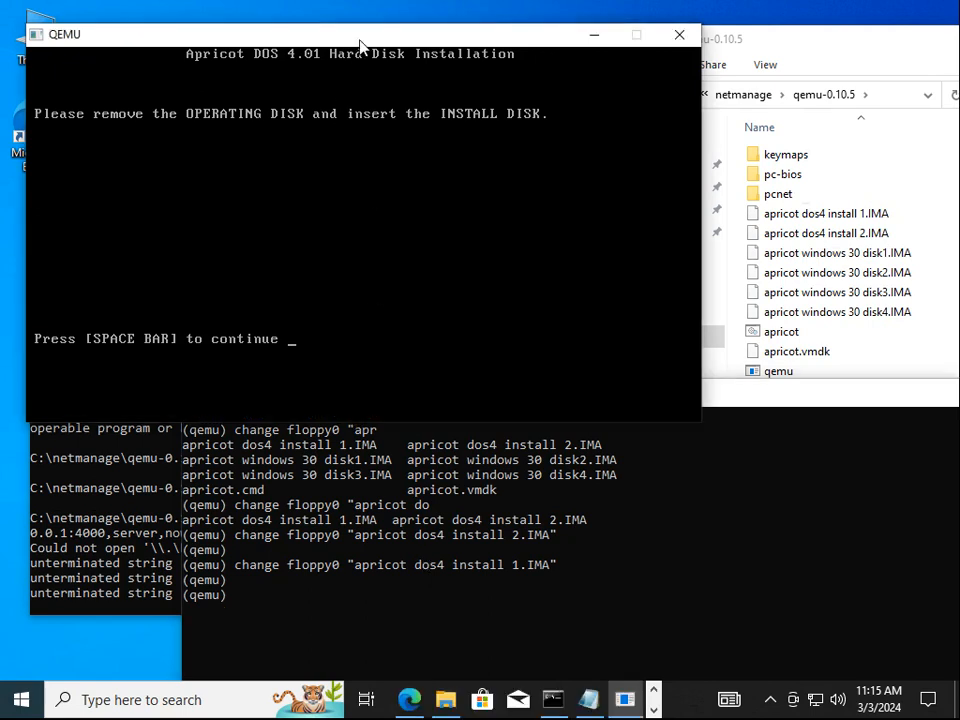
{"action": "key", "text": "space"}
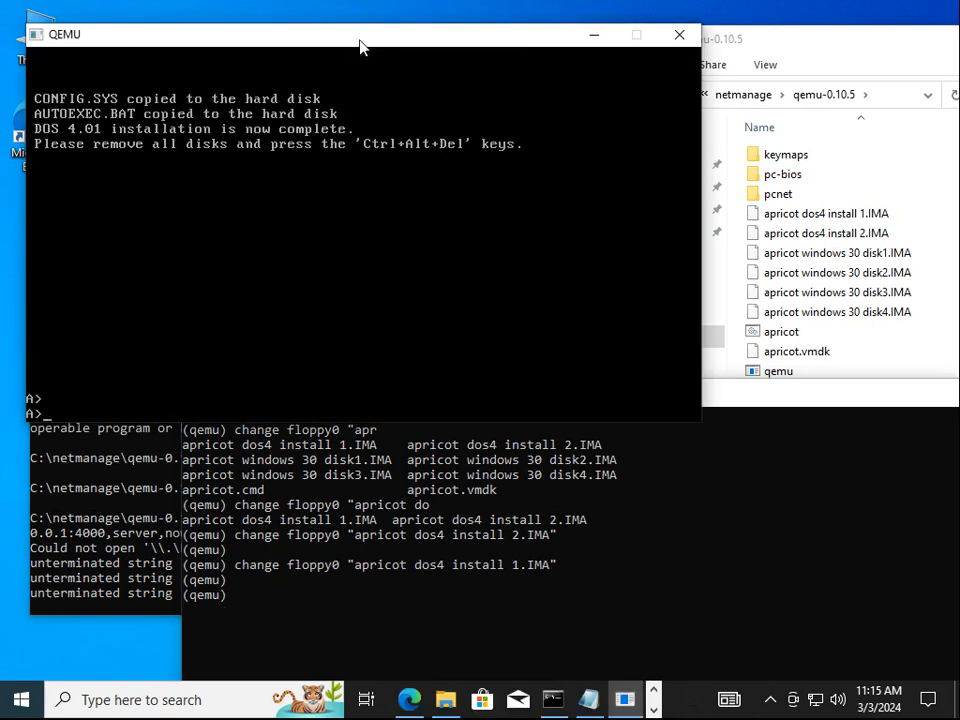
Reset the virtual machine with system_reset from the QEMU monitor
{"action": "left_click", "coordinate": [262, 480]}
{"action": "type", "text": "system"}
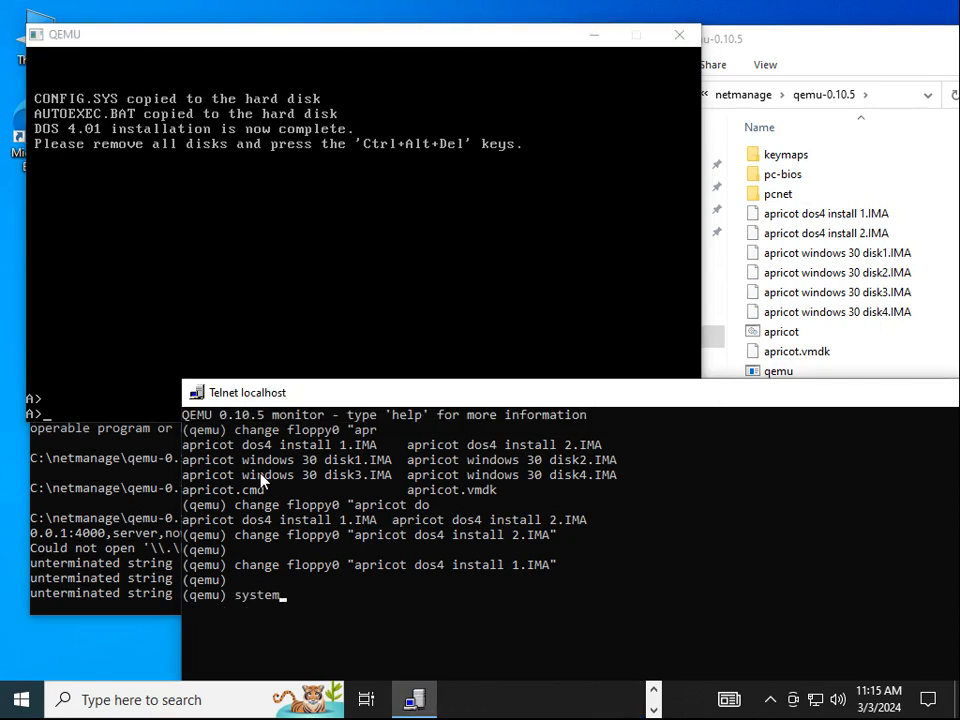
{"action": "type", "text": "_reset"}
{"action": "key", "text": "Return"}
Run chkdsk and dir at C:\> to check the disk and root directory
{"action": "left_click", "coordinate": [540, 52]}
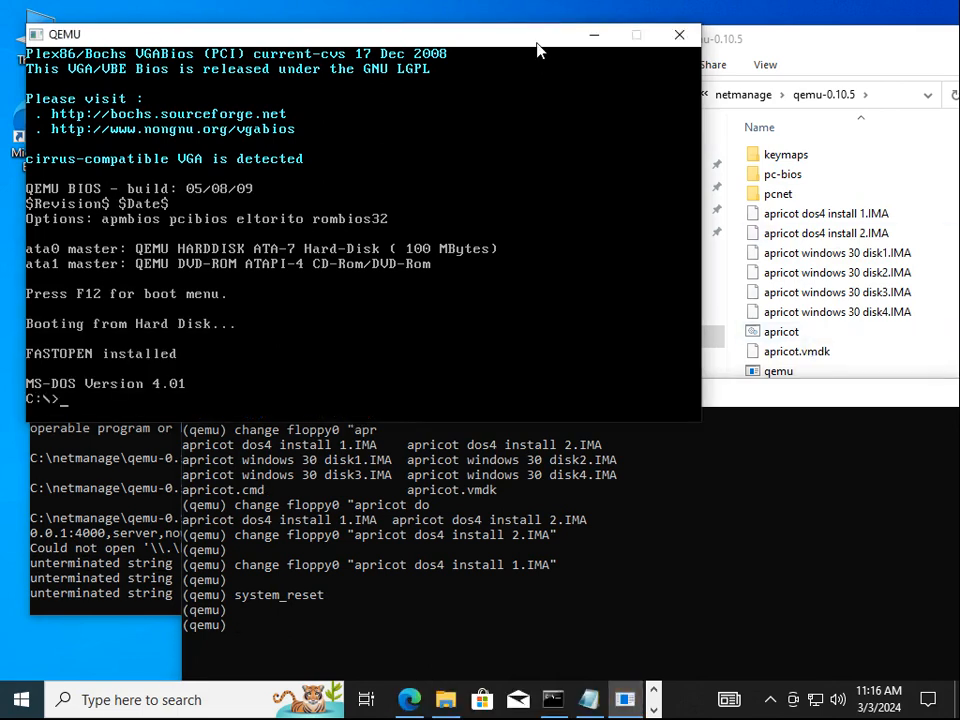
{"action": "type", "text": "chkdsk"}
{"action": "key", "text": "Return"}
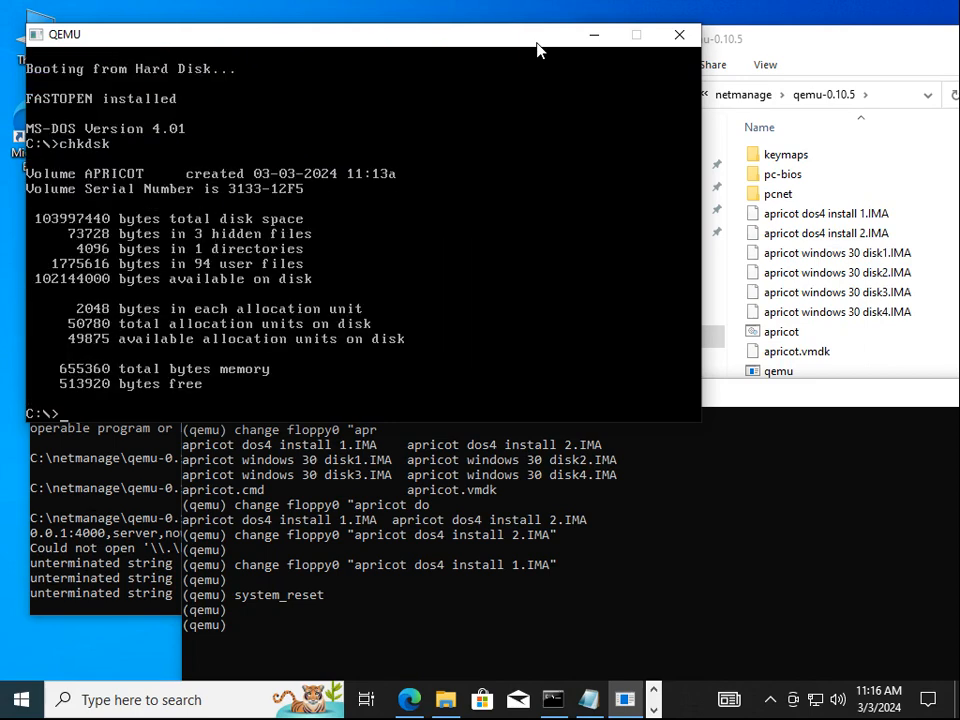
{"action": "type", "text": "dir"}
{"action": "key", "text": "Return"}
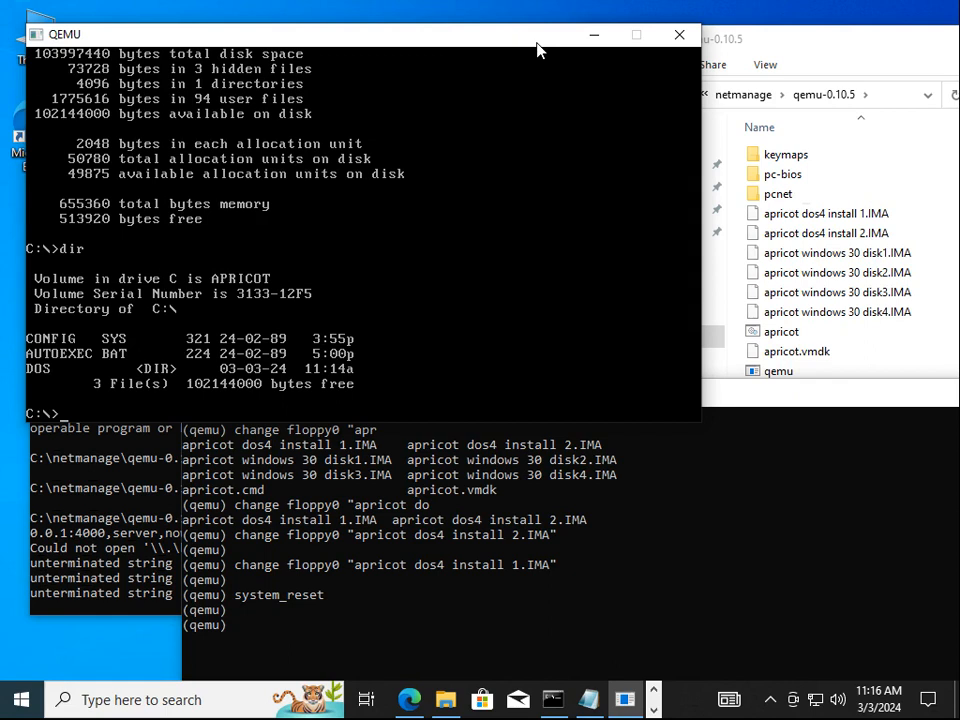
{"action": "left_click", "coordinate": [780, 397]}
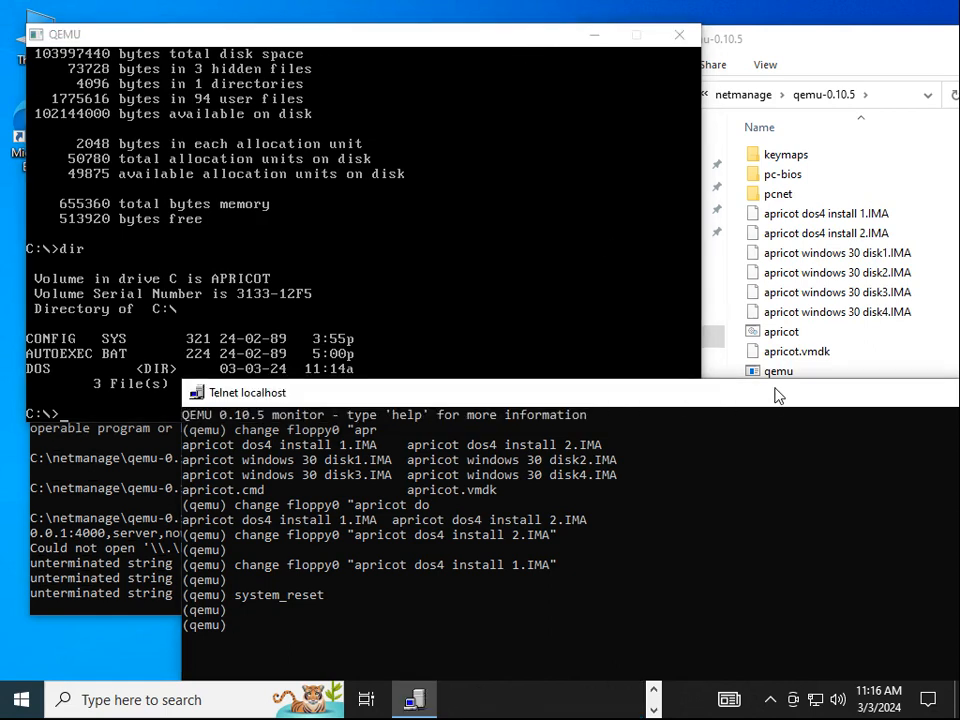
Change floppy0 to apricot windows 30 disk1.IMA in the QEMU monitor
{"action": "key", "text": "Up"}
{"action": "key", "text": "Up"}
{"action": "key", "text": "BackSpace"}
{"action": "key", "text": "BackSpace"}
{"action": "key", "text": "BackSpace"}
{"action": "key", "text": "BackSpace"}
{"action": "key", "text": "BackSpace"}
{"action": "key", "text": "BackSpace"}
{"action": "key", "text": "BackSpace"}
{"action": "key", "text": "BackSpace"}
{"action": "key", "text": "BackSpace"}
{"action": "key", "text": "BackSpace"}
{"action": "key", "text": "BackSpace"}
{"action": "key", "text": "BackSpace"}
{"action": "key", "text": "BackSpace"}
{"action": "key", "text": "BackSpace"}
{"action": "key", "text": "BackSpace"}
{"action": "key", "text": "BackSpace"}
{"action": "key", "text": "BackSpace"}
{"action": "key", "text": "BackSpace"}
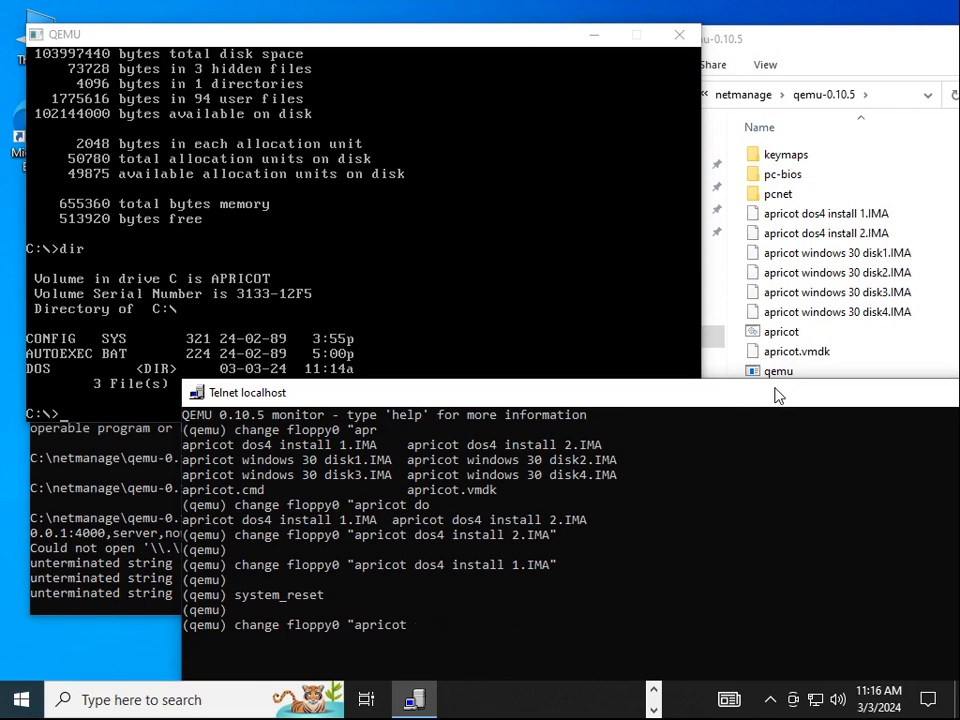
{"action": "type", "text": "win"}
{"action": "key", "text": "Tab"}
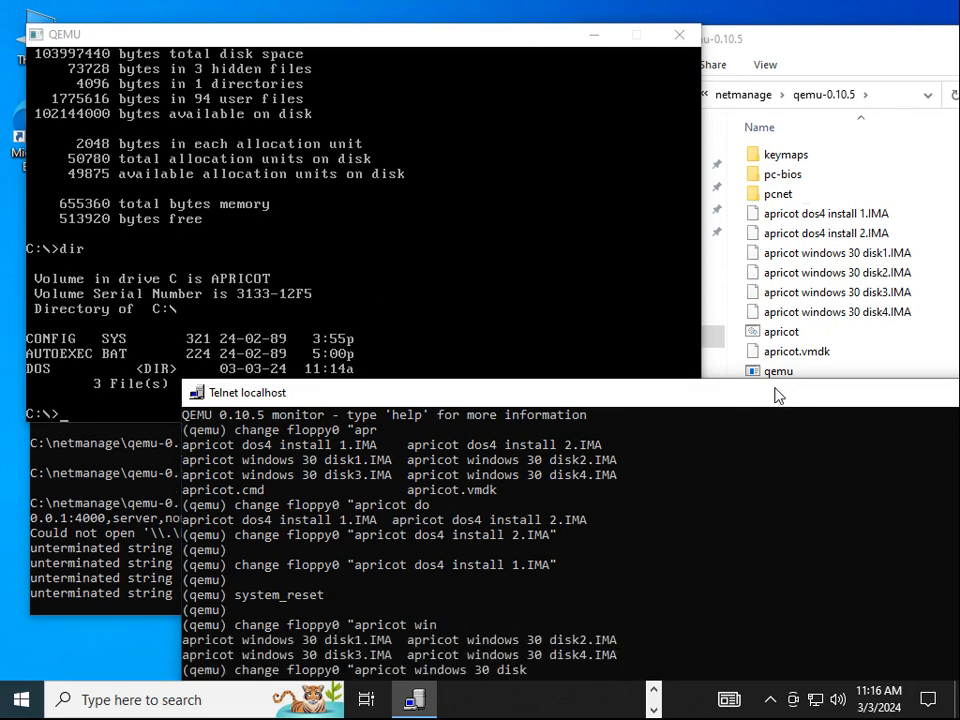
{"action": "type", "text": "1"}
{"action": "key", "text": "Tab"}
{"action": "type", "text": "\""}
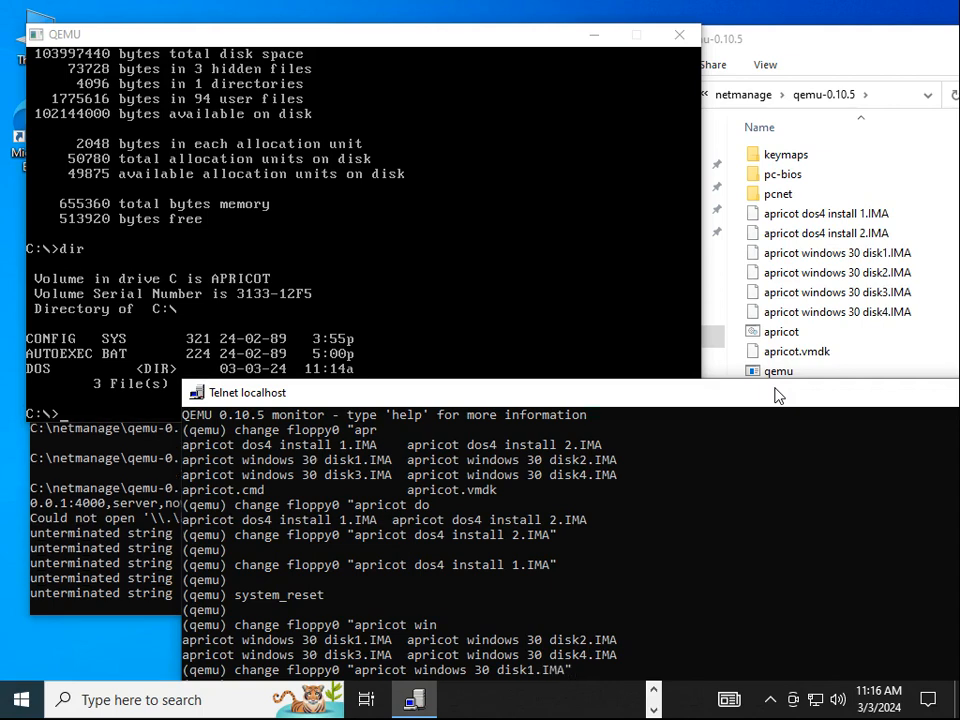
{"action": "left_click_drag", "start_coordinate": [456, 398], "coordinate": [918, 320]}
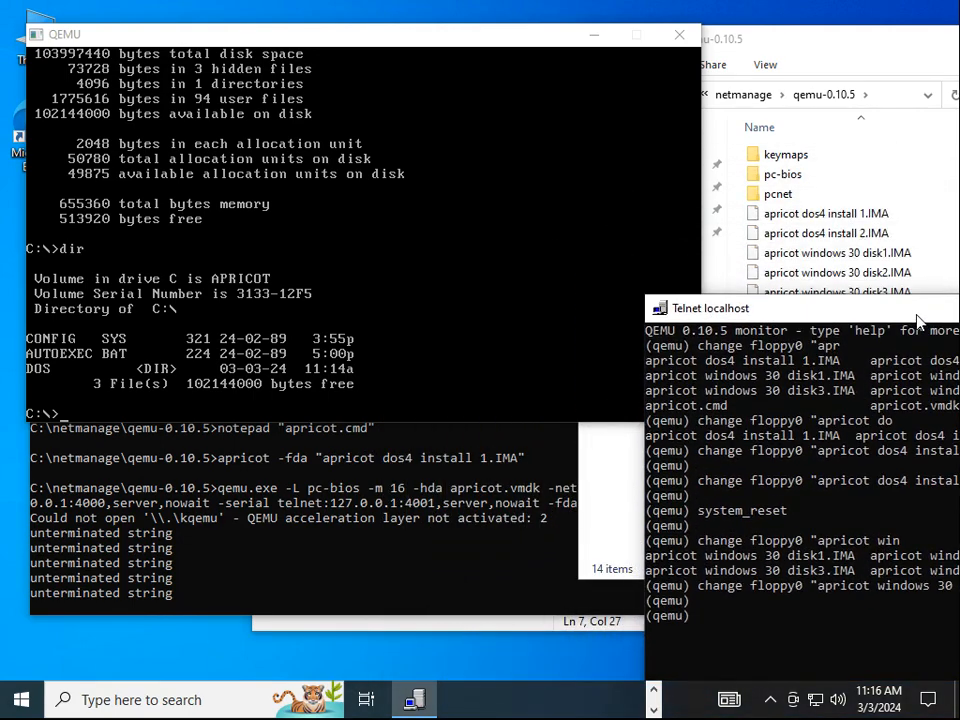
Switch the guest DOS to drive A: and run setup
{"action": "left_click", "coordinate": [836, 58]}
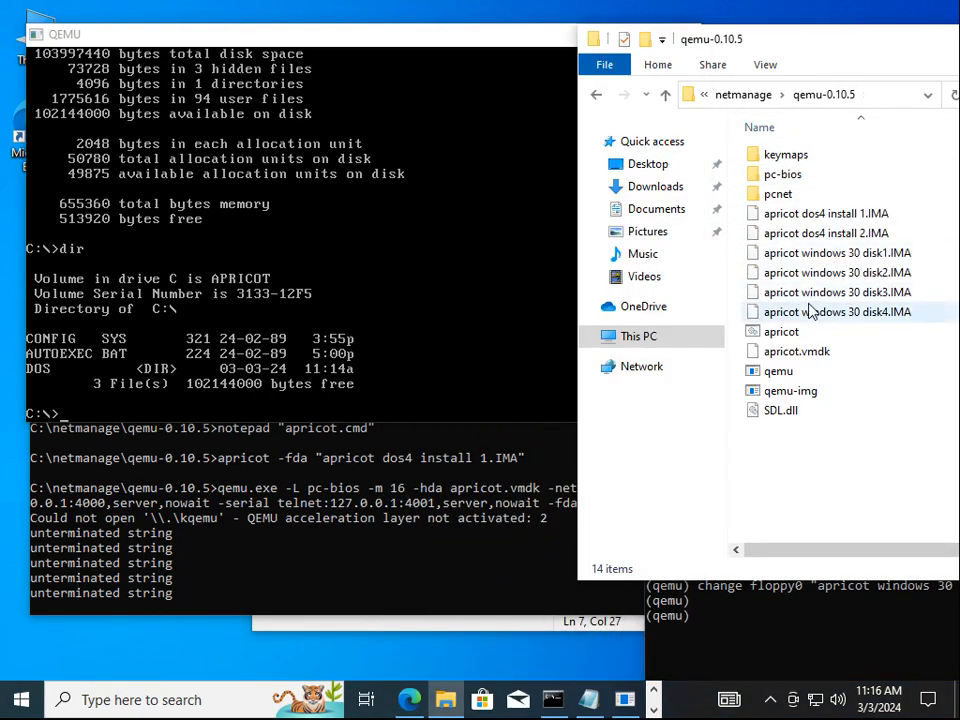
{"action": "left_click", "coordinate": [358, 41]}
{"action": "type", "text": "a"}
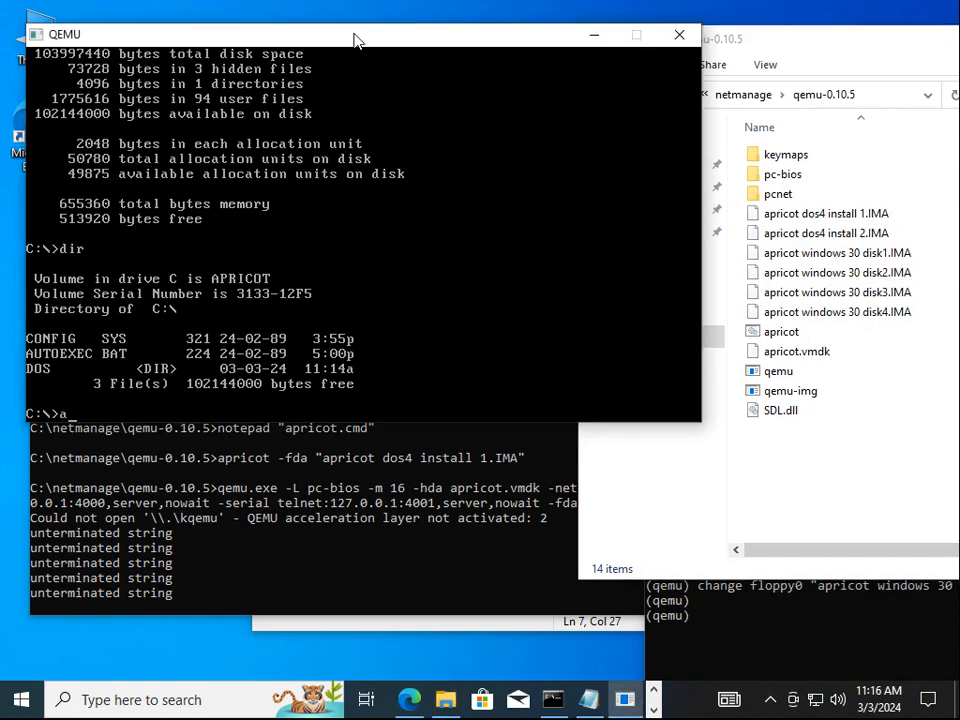
{"action": "type", "text": ":"}
{"action": "key", "text": "Return"}
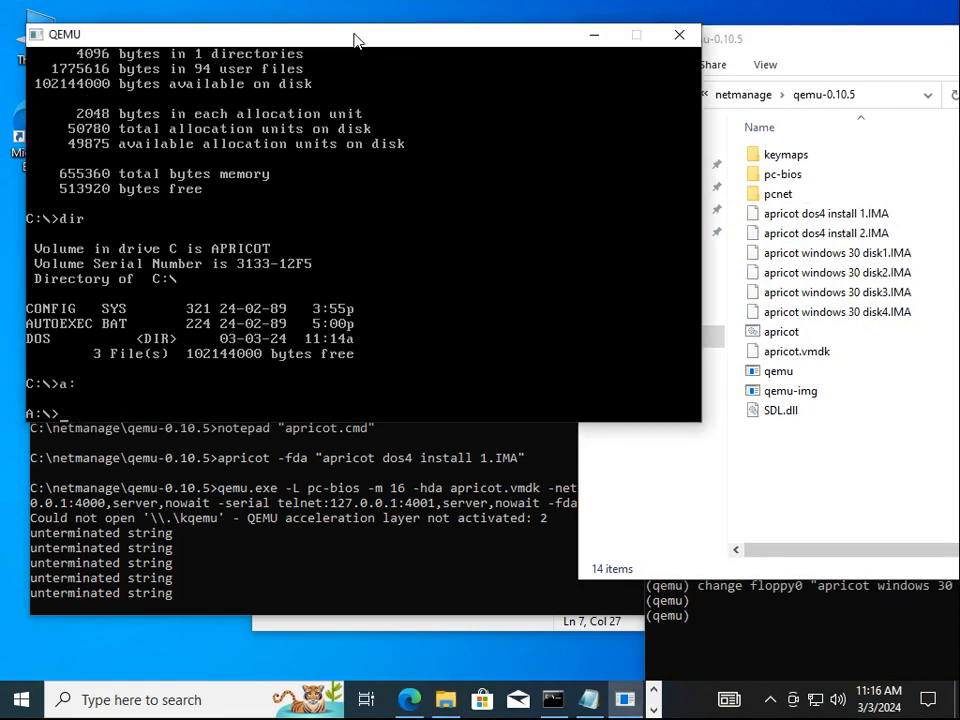
{"action": "type", "text": "setup"}
{"action": "key", "text": "Return"}
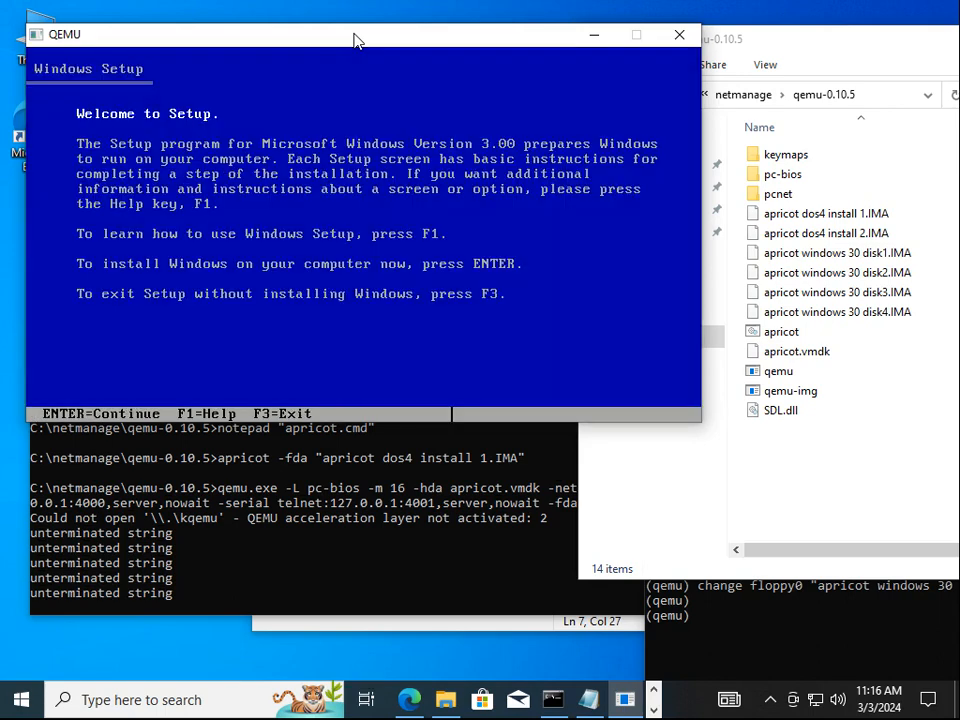
Set Keyboard Layout to US and Keyboard to Enhanced 101/102-key in the hardware list
{"action": "key", "text": "Return"}
{"action": "key", "text": "Return"}
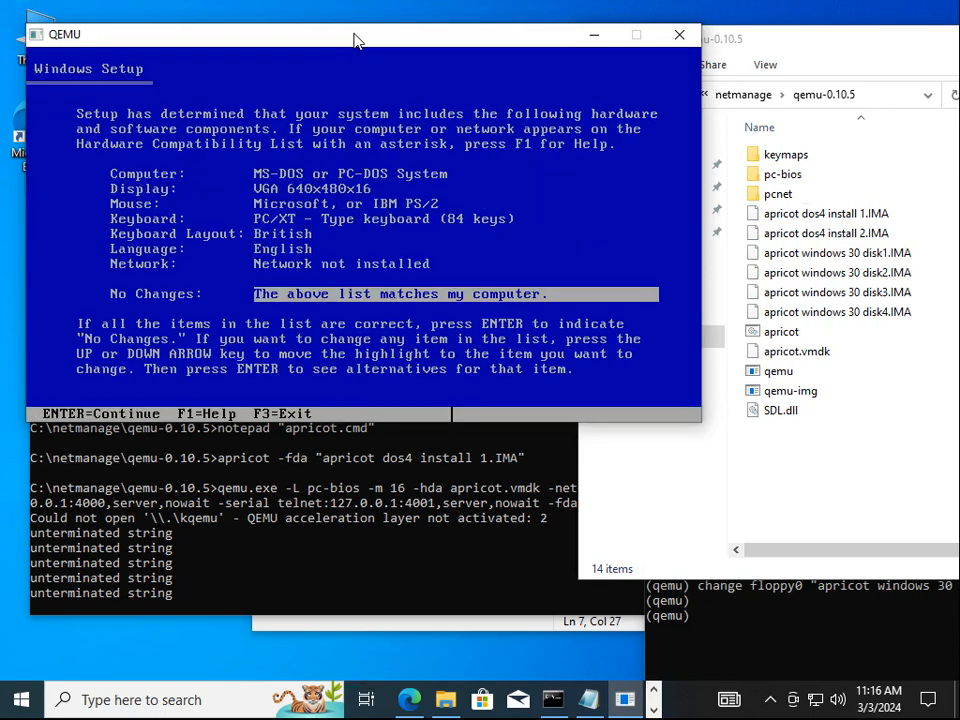
{"action": "key", "text": "Up"}
{"action": "key", "text": "Up"}
{"action": "key", "text": "Up"}
{"action": "key", "text": "Up"}
{"action": "key", "text": "Up"}
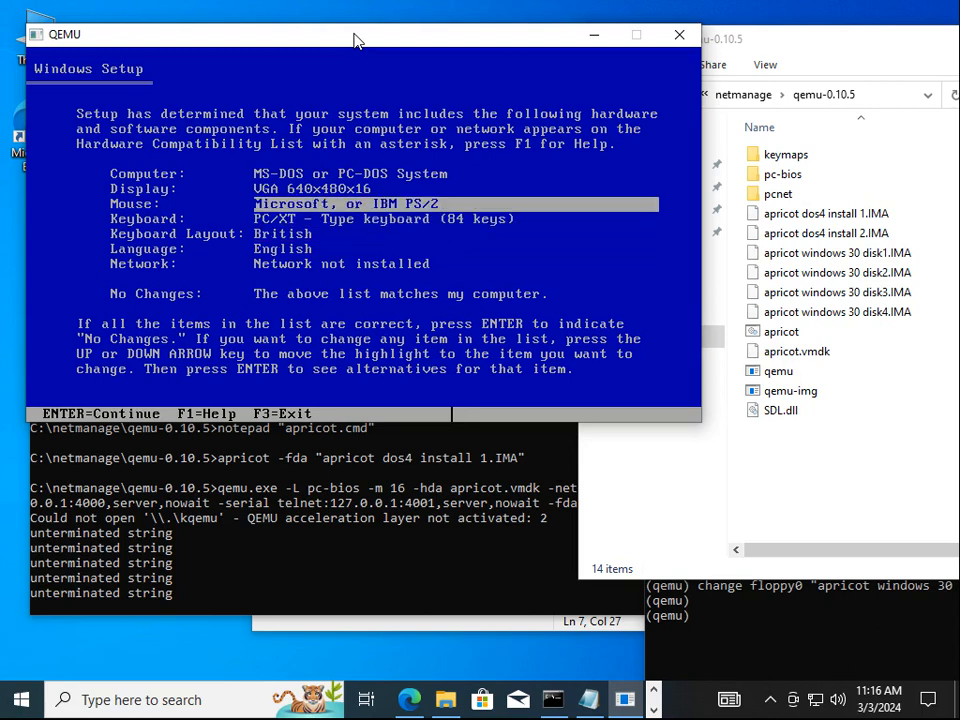
{"action": "key", "text": "Down"}
{"action": "key", "text": "Down"}
{"action": "key", "text": "Return"}
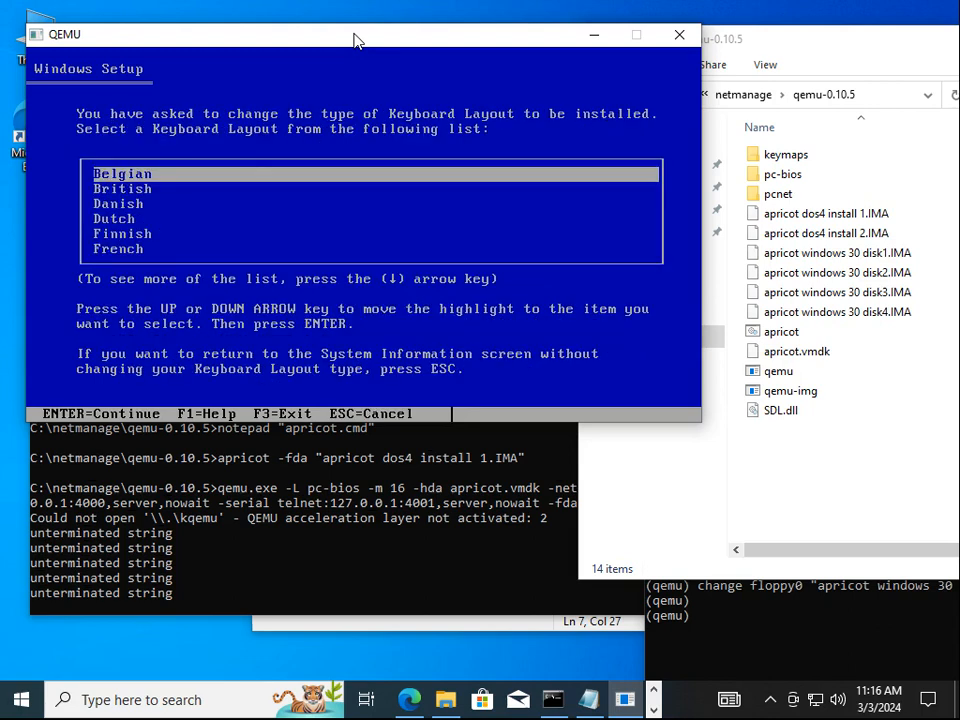
{"action": "key", "text": "Down"}
{"action": "key", "text": "Down"}
{"action": "key", "text": "Down"}
{"action": "key", "text": "Down"}
{"action": "key", "text": "Down"}
{"action": "key", "text": "Down"}
{"action": "key", "text": "Down"}
{"action": "key", "text": "Down"}
{"action": "key", "text": "Down"}
{"action": "key", "text": "Down"}
{"action": "key", "text": "Down"}
{"action": "key", "text": "Down"}
{"action": "key", "text": "Down"}
{"action": "key", "text": "Down"}
{"action": "key", "text": "Down"}
{"action": "key", "text": "Down"}
{"action": "key", "text": "Down"}
{"action": "key", "text": "Down"}
{"action": "key", "text": "Down"}
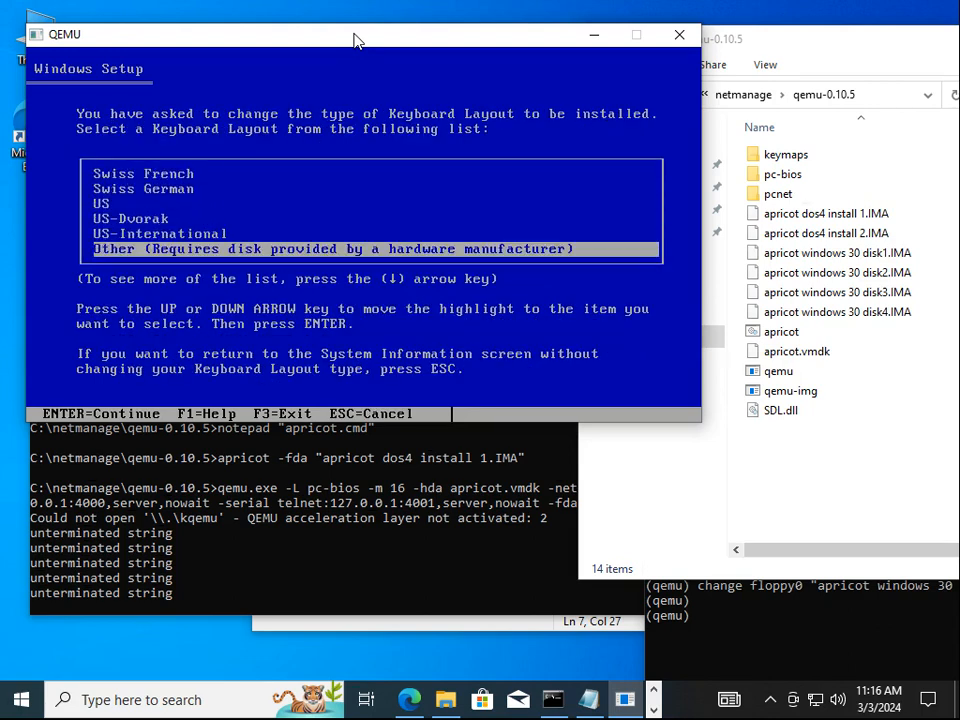
{"action": "key", "text": "Up"}
{"action": "key", "text": "Up"}
{"action": "key", "text": "Up"}
{"action": "key", "text": "Return"}
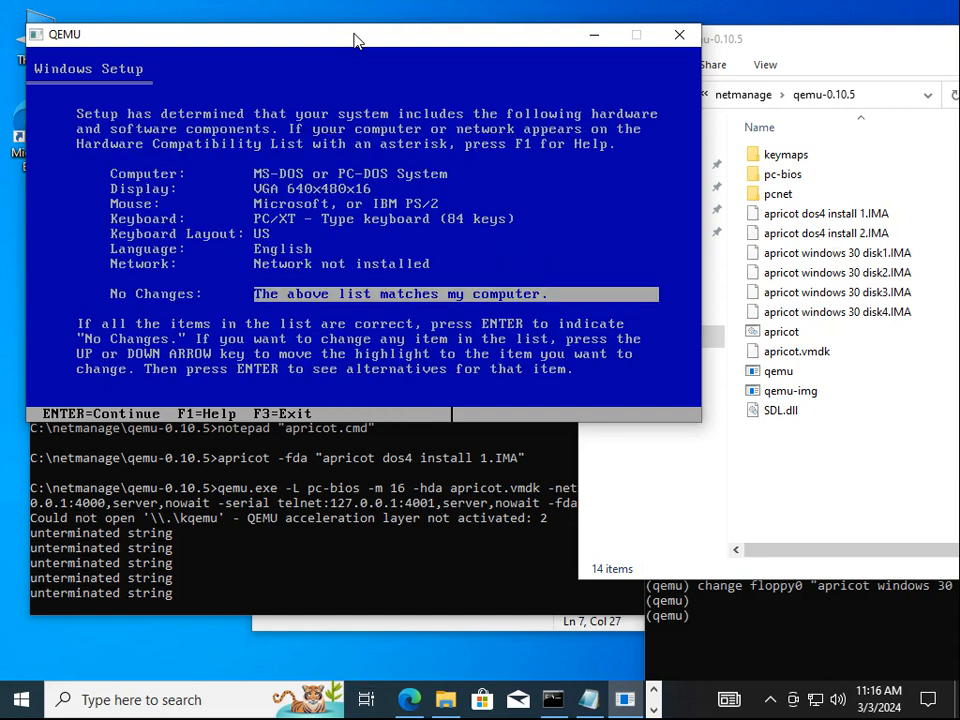
{"action": "key", "text": "Up"}
{"action": "key", "text": "Up"}
{"action": "key", "text": "Up"}
{"action": "key", "text": "Up"}
{"action": "key", "text": "Return"}
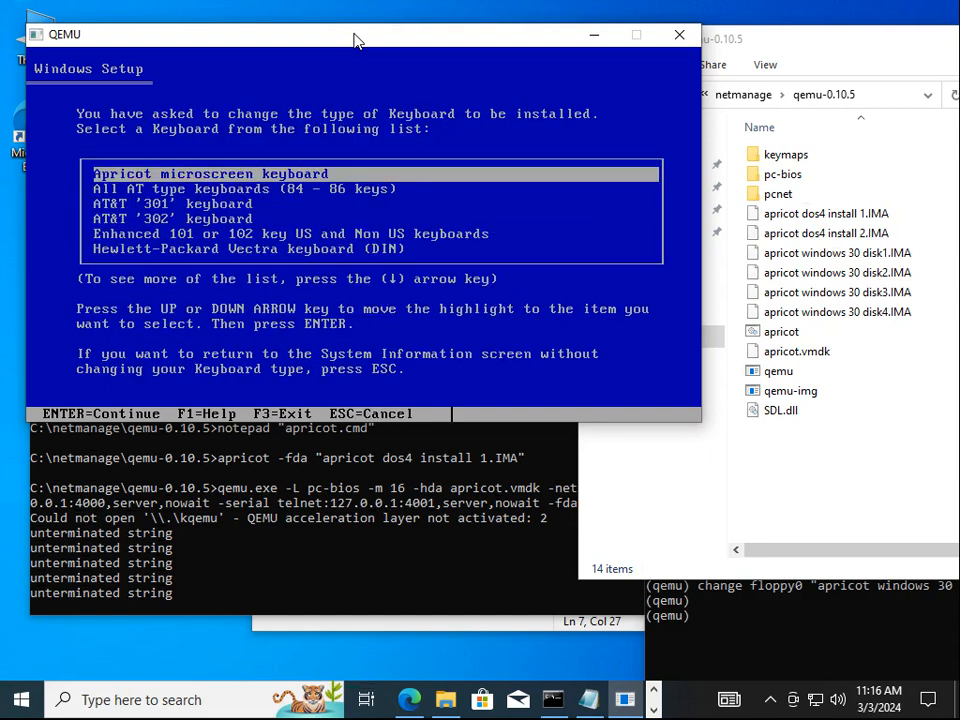
{"action": "key", "text": "Down"}
{"action": "key", "text": "Down"}
{"action": "key", "text": "Down"}
{"action": "key", "text": "Down"}
{"action": "key", "text": "Return"}
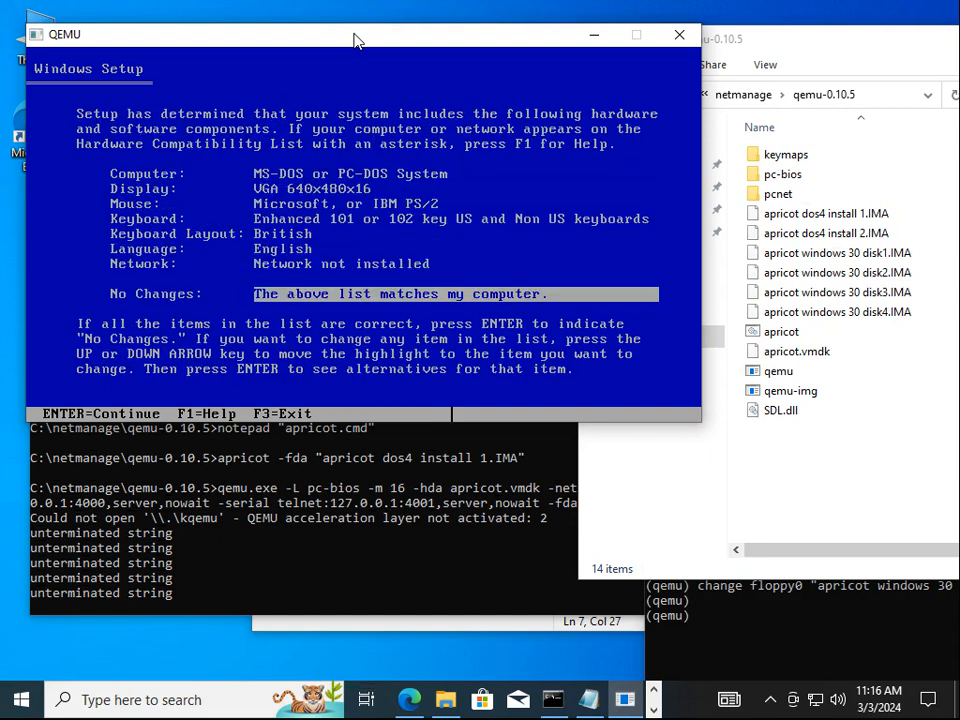
Reconfirm the US layout, then accept No Changes to start copying files
{"action": "key", "text": "Up"}
{"action": "key", "text": "Up"}
{"action": "key", "text": "Up"}
{"action": "key", "text": "Up"}
{"action": "key", "text": "Up"}
{"action": "key", "text": "Up"}
{"action": "key", "text": "Up"}
{"action": "key", "text": "Down"}
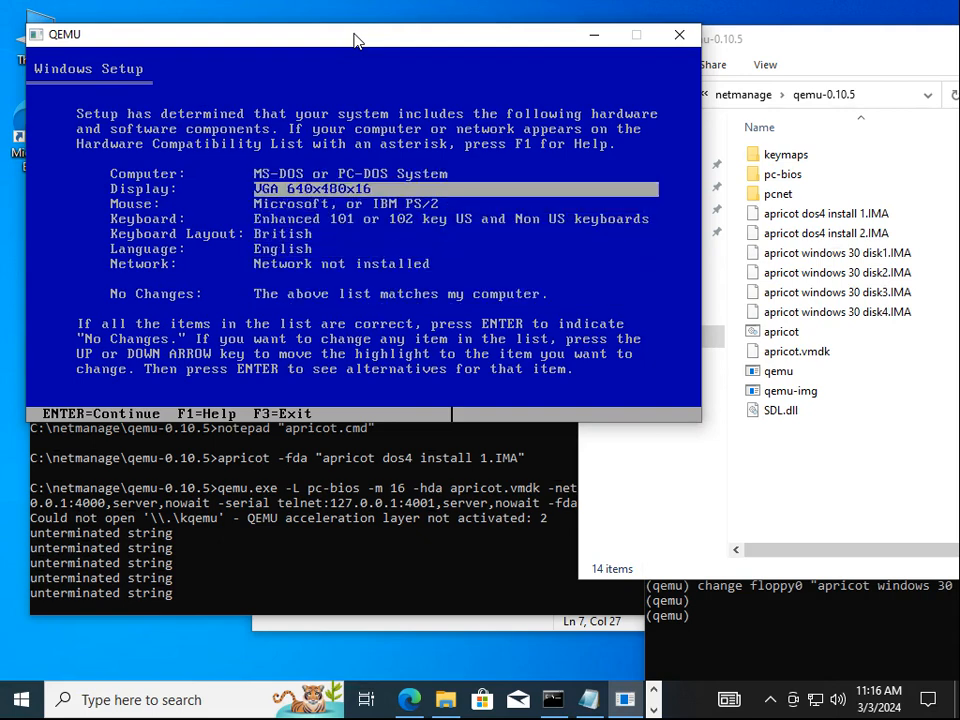
{"action": "key", "text": "Down"}
{"action": "key", "text": "Down"}
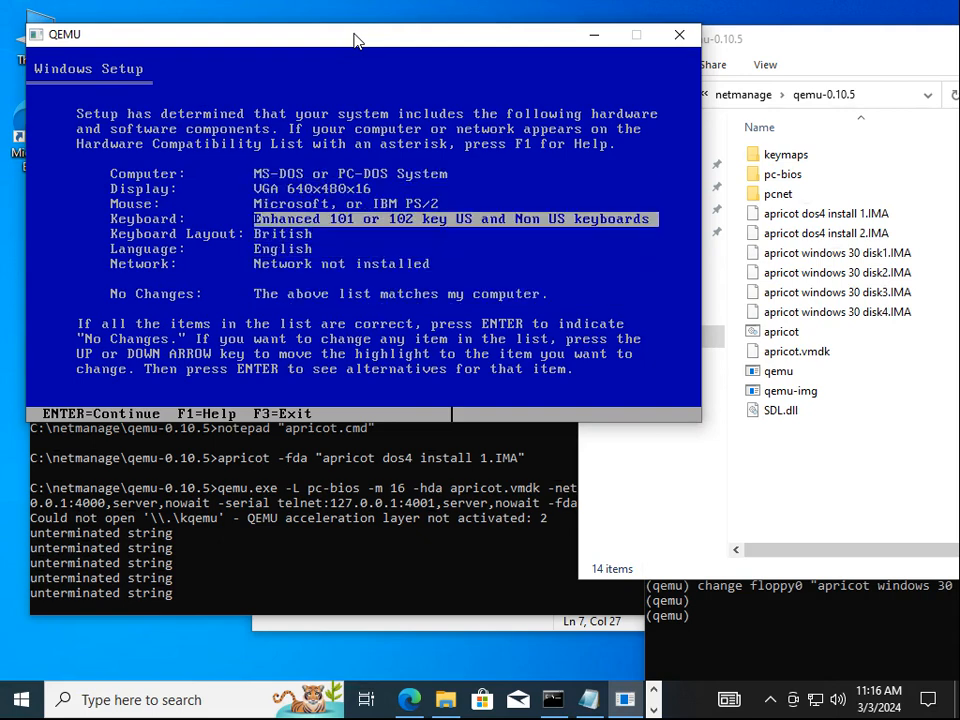
{"action": "key", "text": "Down"}
{"action": "key", "text": "Return"}
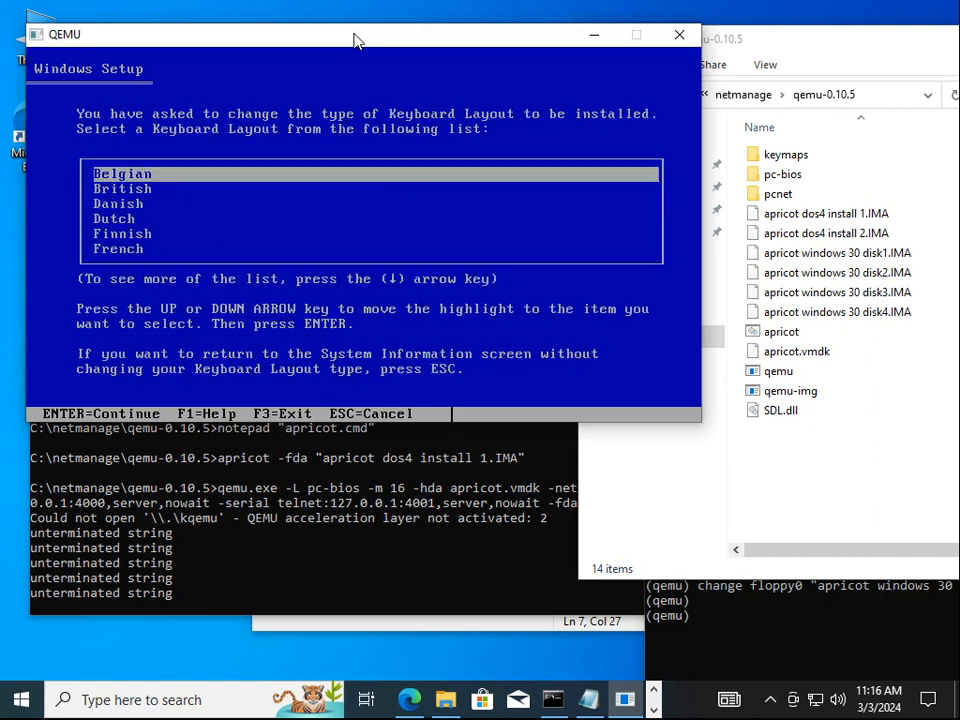
{"action": "key", "text": "Down"}
{"action": "key", "text": "Down"}
{"action": "key", "text": "Down"}
{"action": "key", "text": "Down"}
{"action": "key", "text": "Down"}
{"action": "key", "text": "Down"}
{"action": "key", "text": "Down"}
{"action": "key", "text": "Down"}
{"action": "key", "text": "Down"}
{"action": "key", "text": "Down"}
{"action": "key", "text": "Down"}
{"action": "key", "text": "Down"}
{"action": "key", "text": "Down"}
{"action": "key", "text": "Down"}
{"action": "key", "text": "Down"}
{"action": "key", "text": "Down"}
{"action": "key", "text": "Down"}
{"action": "key", "text": "Down"}
{"action": "key", "text": "Down"}
{"action": "key", "text": "Down"}
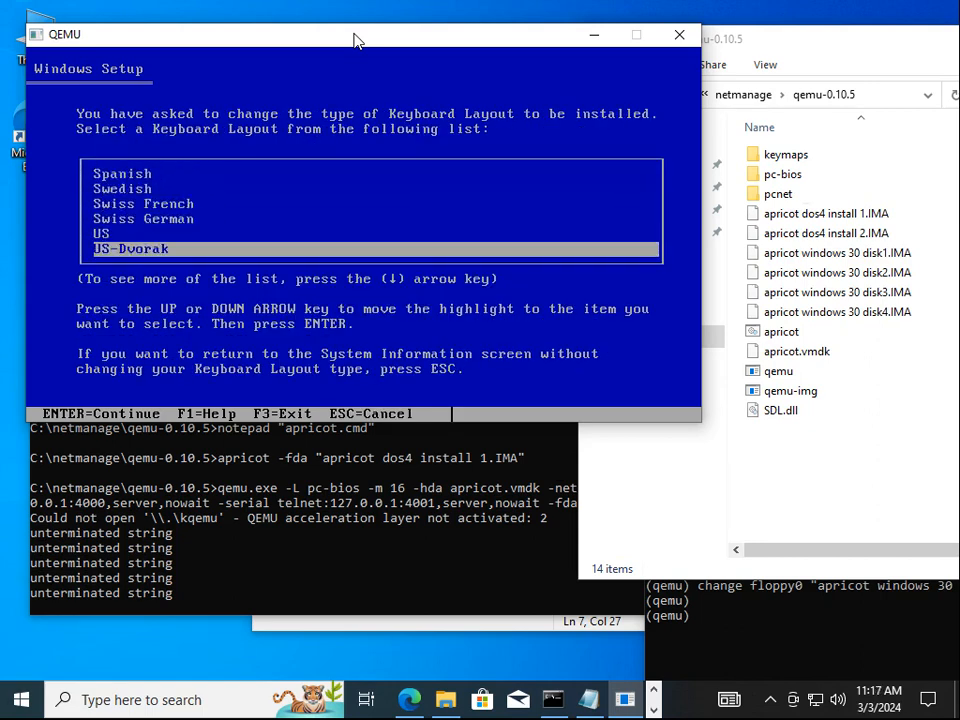
{"action": "key", "text": "Up"}
{"action": "key", "text": "Up"}
{"action": "key", "text": "Up"}
{"action": "key", "text": "Return"}
{"action": "key", "text": "Up"}
{"action": "key", "text": "Up"}
{"action": "key", "text": "Up"}
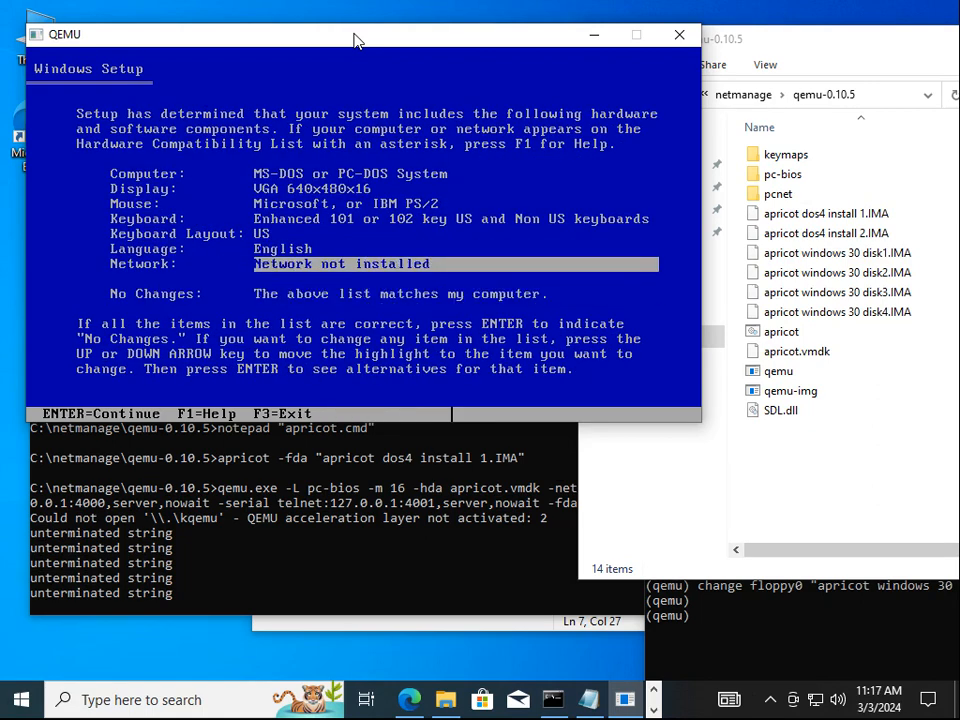
{"action": "key", "text": "Down"}
{"action": "key", "text": "Down"}
{"action": "key", "text": "Down"}
{"action": "key", "text": "Up"}
{"action": "key", "text": "Down"}
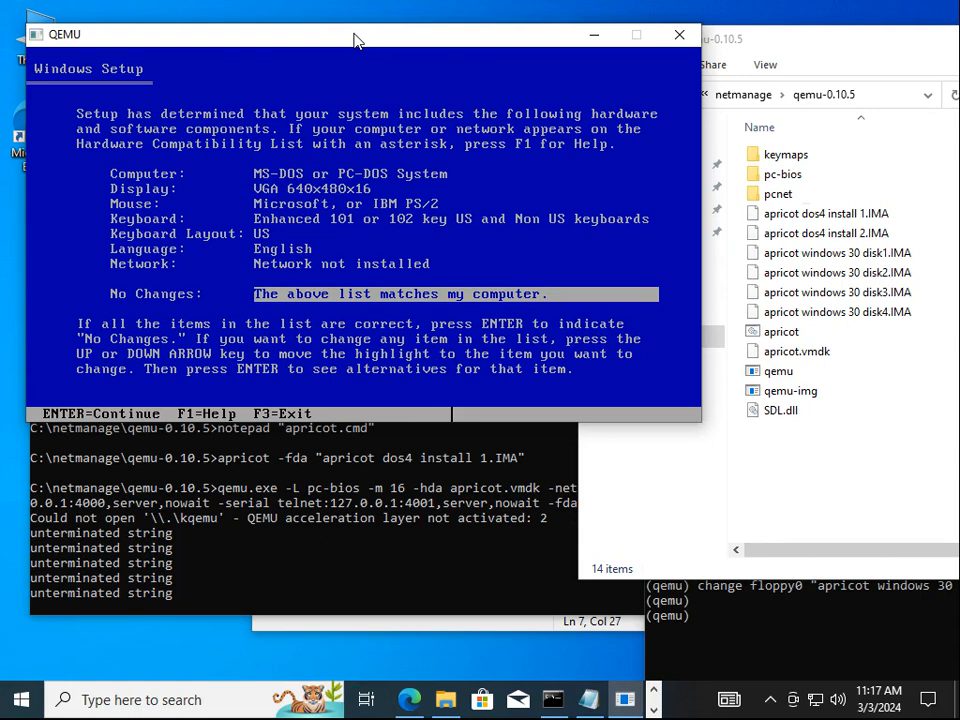
{"action": "key", "text": "Return"}
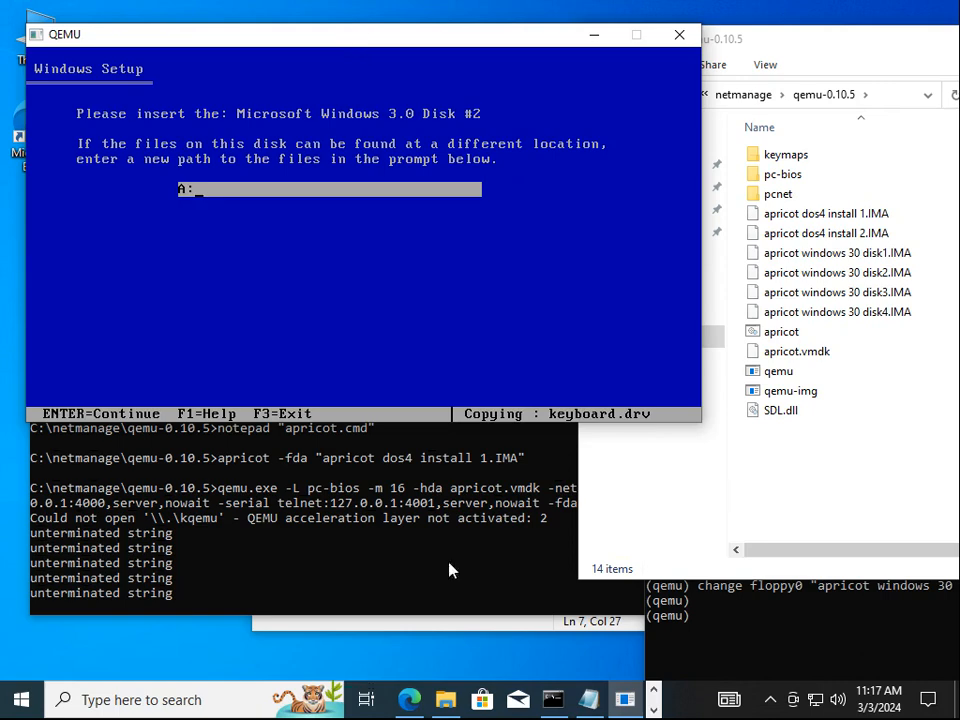
Swap floppy0 to apricot windows 30 disk2.IMA via the monitor and let Setup continue
{"action": "left_click", "coordinate": [729, 621]}
{"action": "left_click_drag", "start_coordinate": [784, 315], "coordinate": [497, 319]}
{"action": "key", "text": "Up"}
{"action": "key", "text": "Left"}
{"action": "key", "text": "Left"}
{"action": "key", "text": "Left"}
{"action": "key", "text": "Left"}
{"action": "key", "text": "Left"}
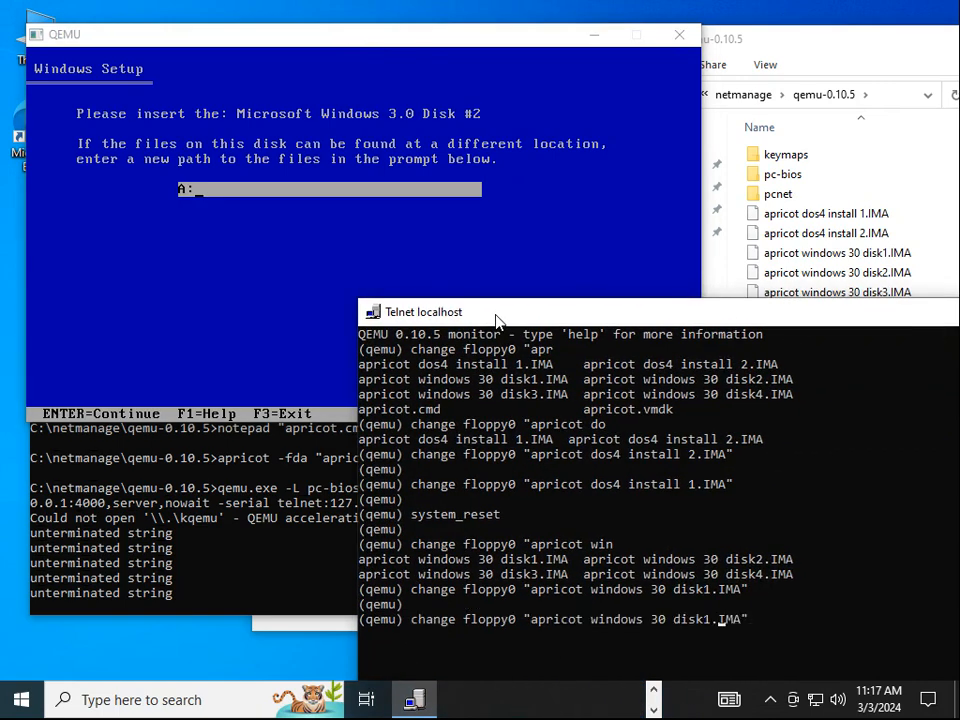
{"action": "key", "text": "BackSpace"}
{"action": "type", "text": "2"}
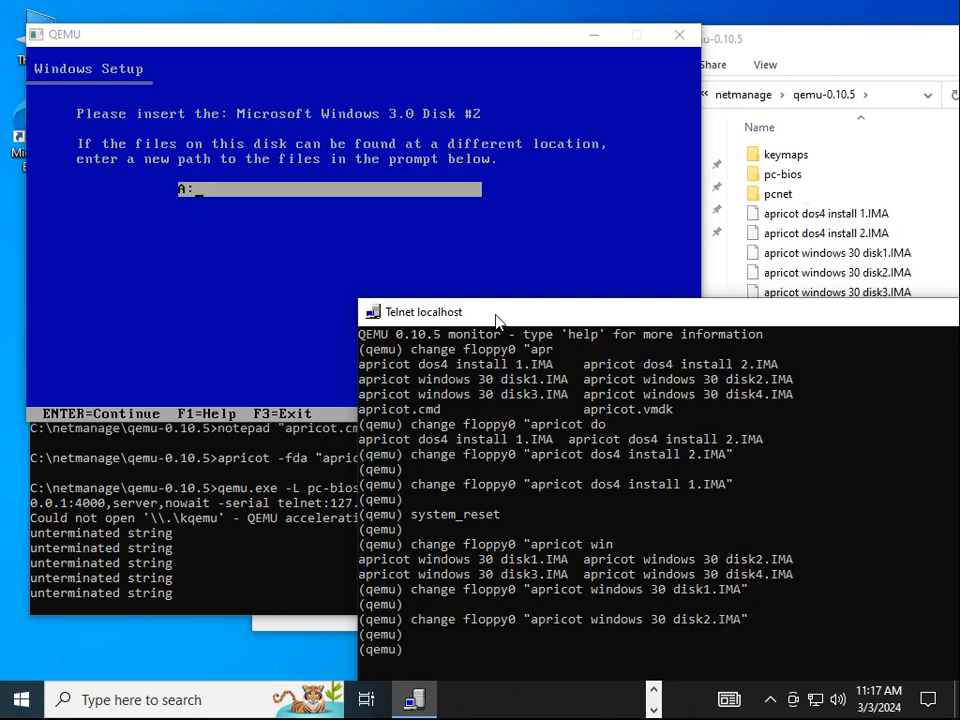
{"action": "key", "text": "Return"}
{"action": "left_click", "coordinate": [341, 43]}
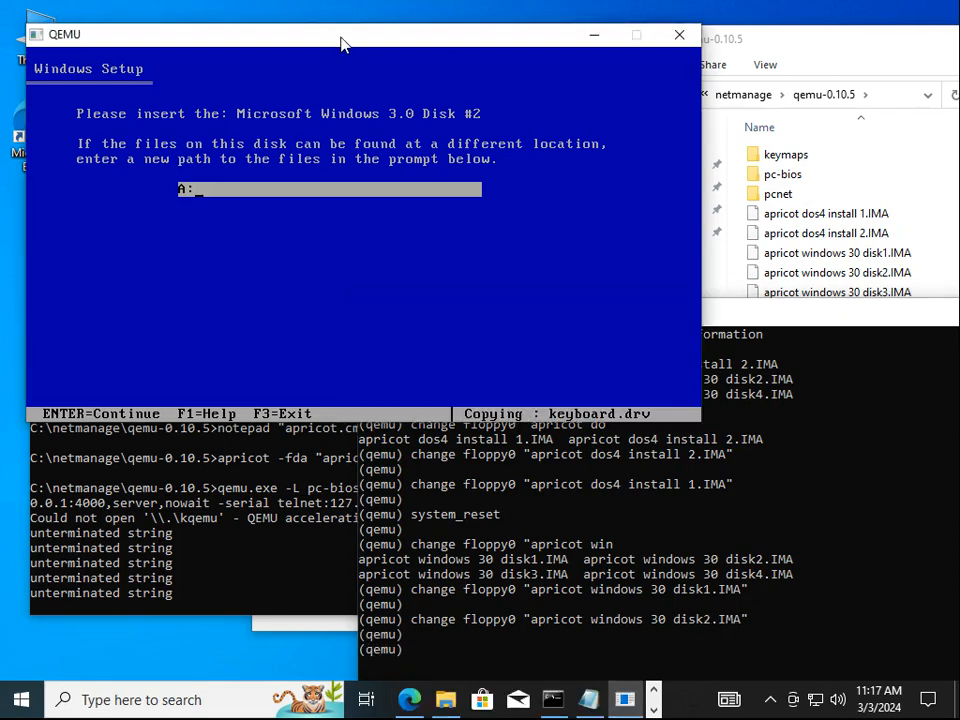
{"action": "key", "text": "Return"}
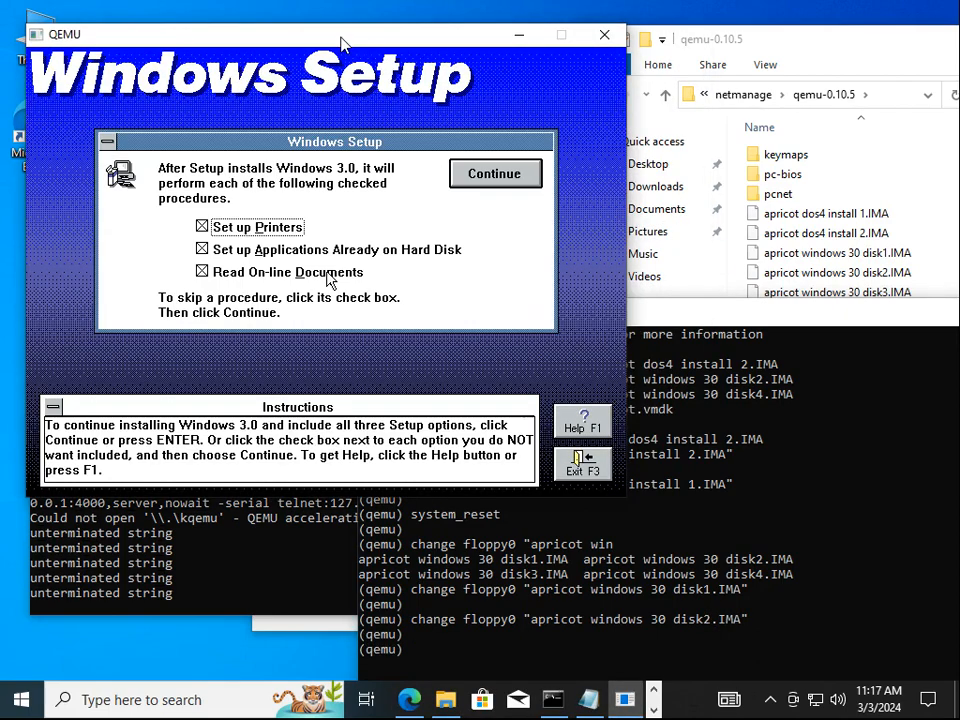
Uncheck the printers, existing applications and on-line documents options, then release the mouse
{"action": "left_click", "coordinate": [381, 248]}
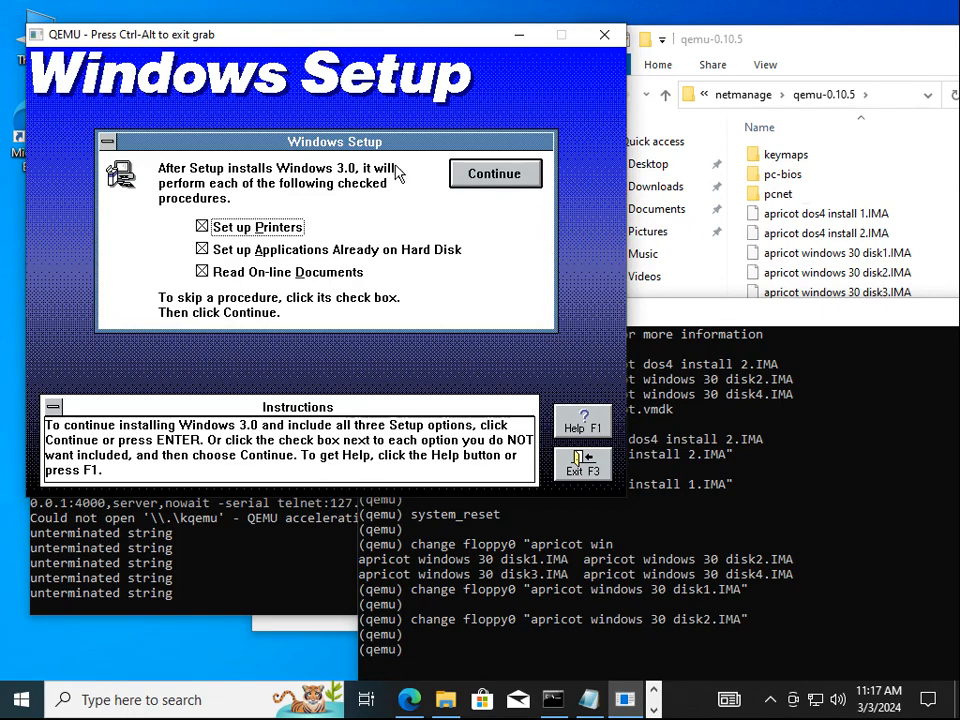
{"action": "left_click", "coordinate": [302, 227]}
{"action": "left_click", "coordinate": [289, 250]}
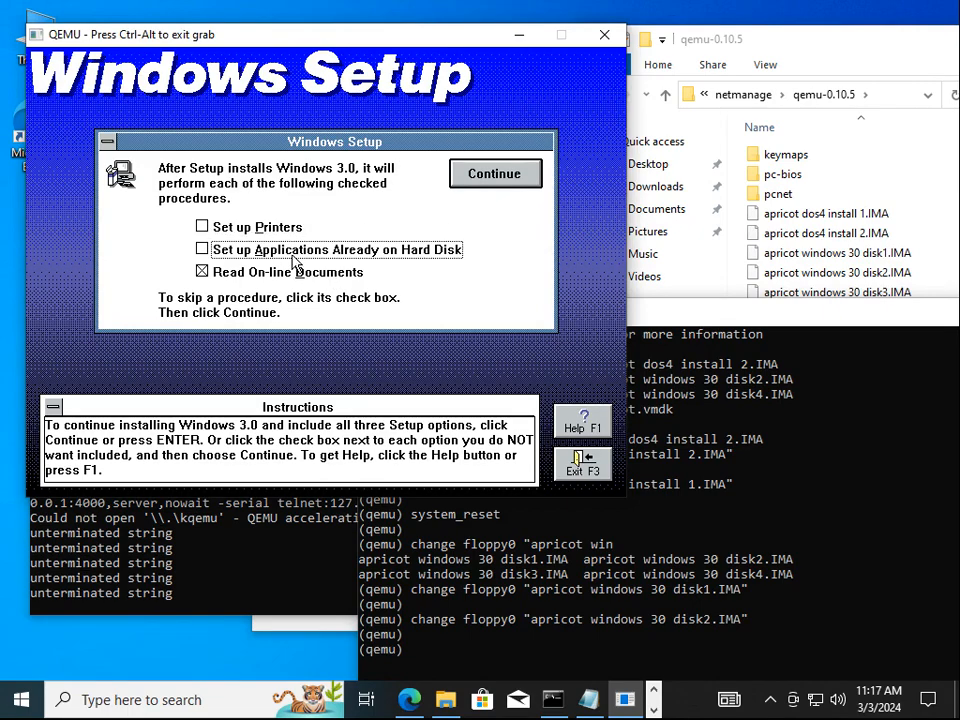
{"action": "left_click", "coordinate": [288, 273]}
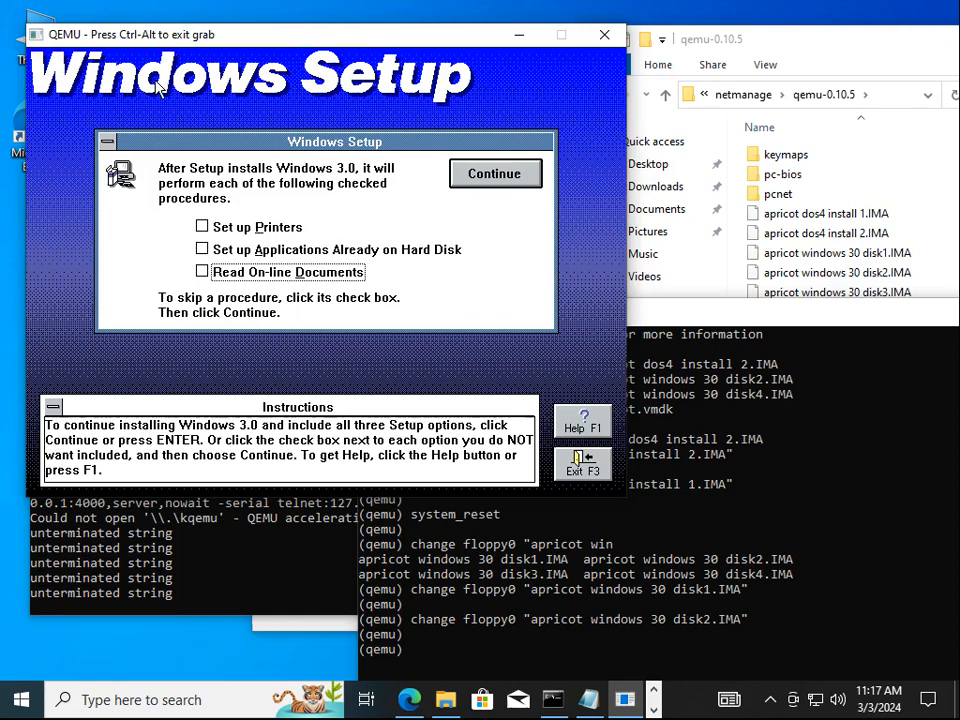
{"action": "key", "text": "ctrl+alt"}
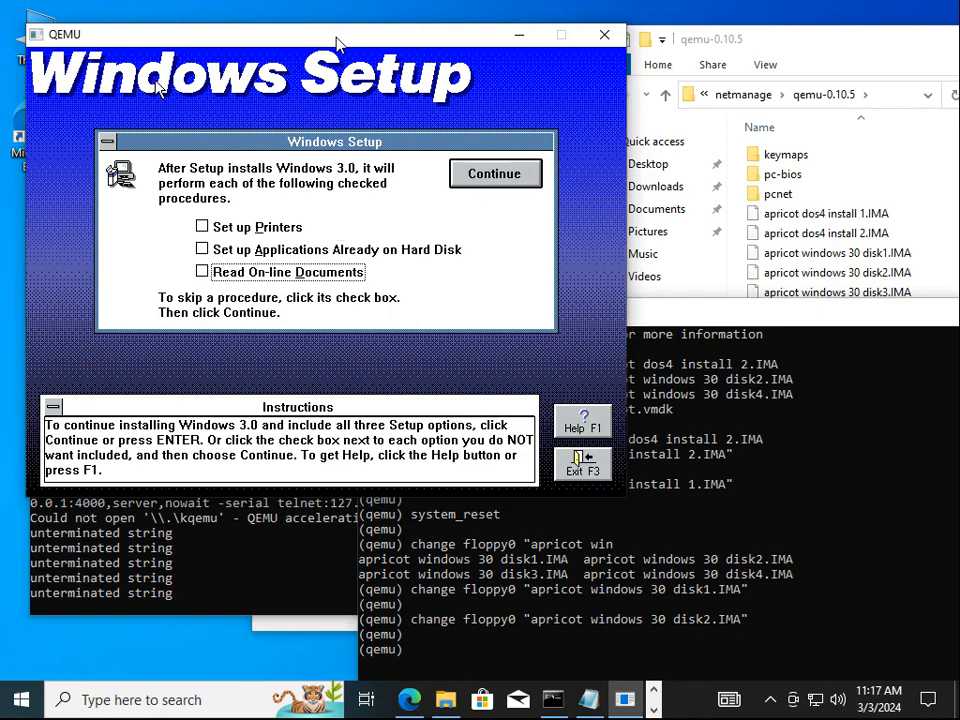
Accept Setup with no optional procedures so it copies files until Disk #3 is requested
{"action": "key", "text": "Return"}
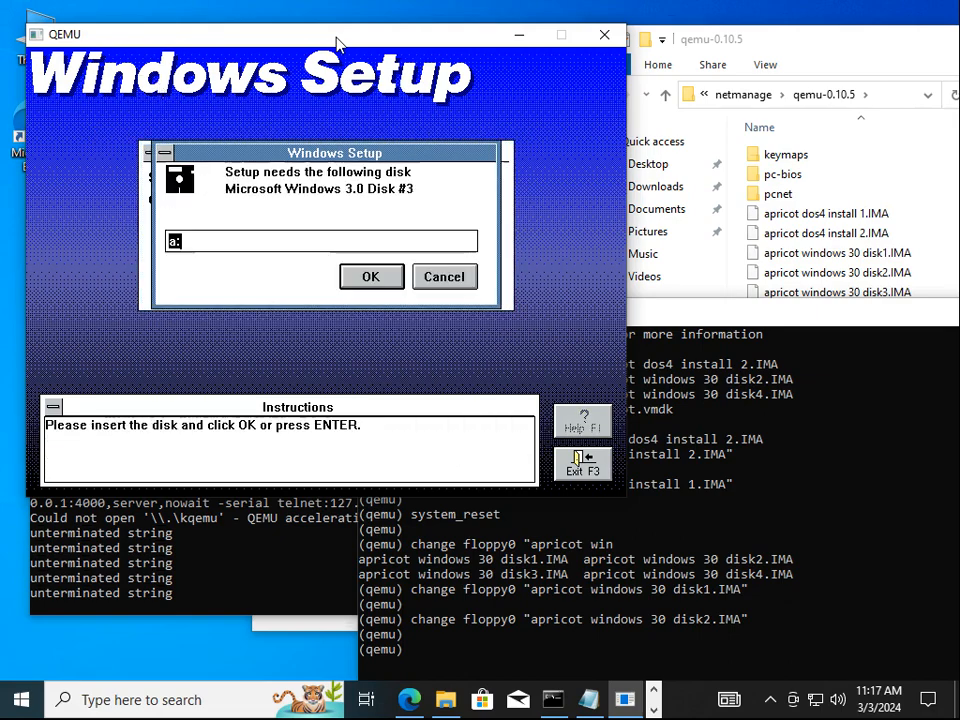
Re-run the previous disk2 floppy change command from the QEMU monitor
{"action": "left_click", "coordinate": [680, 325]}
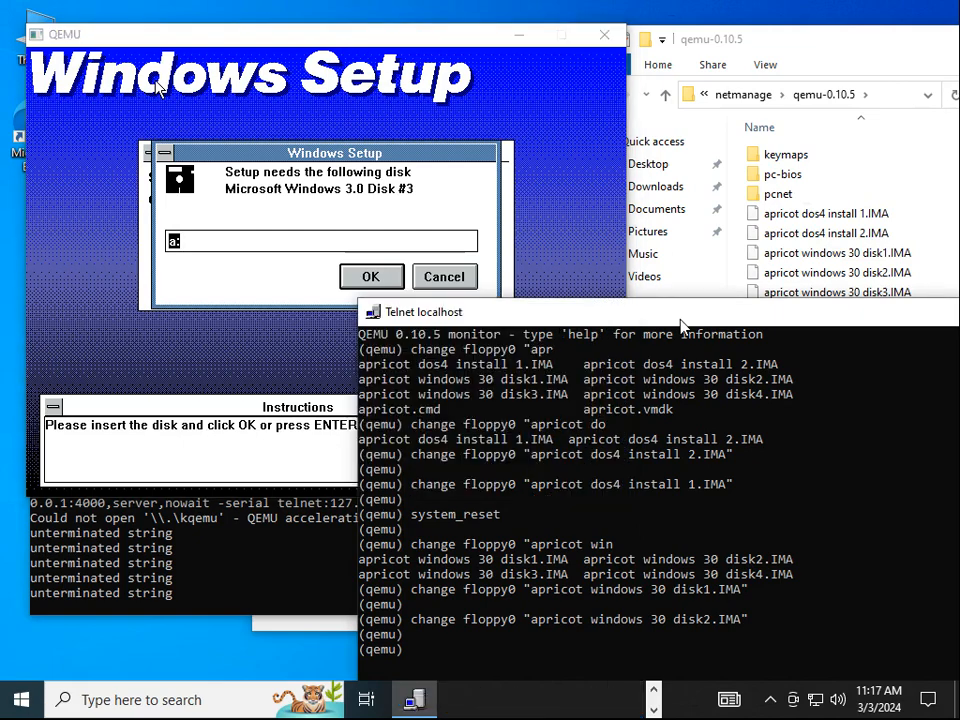
{"action": "key", "text": "Up"}
{"action": "key", "text": "Left"}
{"action": "key", "text": "Left"}
{"action": "key", "text": "Left"}
{"action": "key", "text": "Left"}
{"action": "key", "text": "Left"}
{"action": "key", "text": "Left"}
{"action": "type", "text": "3"}
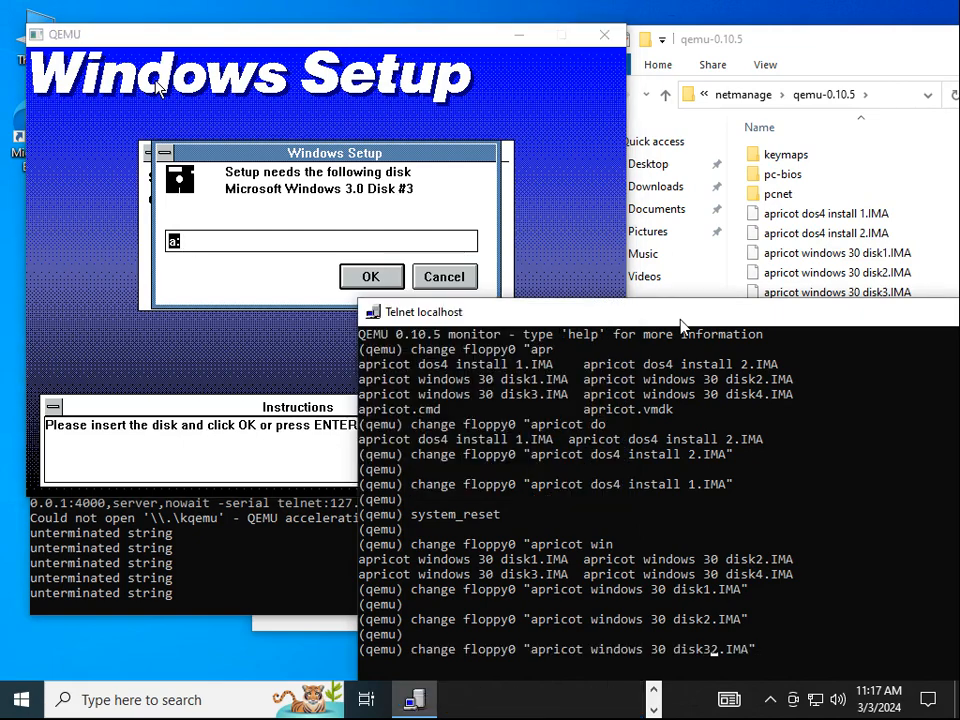
{"action": "key", "text": "BackSpace"}
{"action": "key", "text": "Return"}
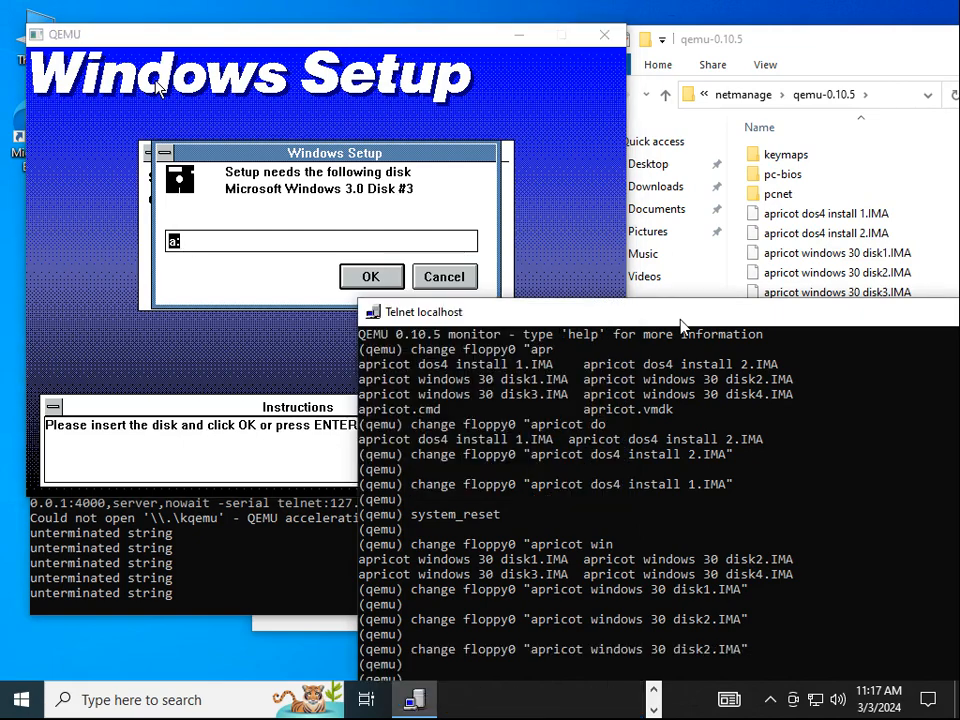
{"action": "left_click", "coordinate": [378, 38]}
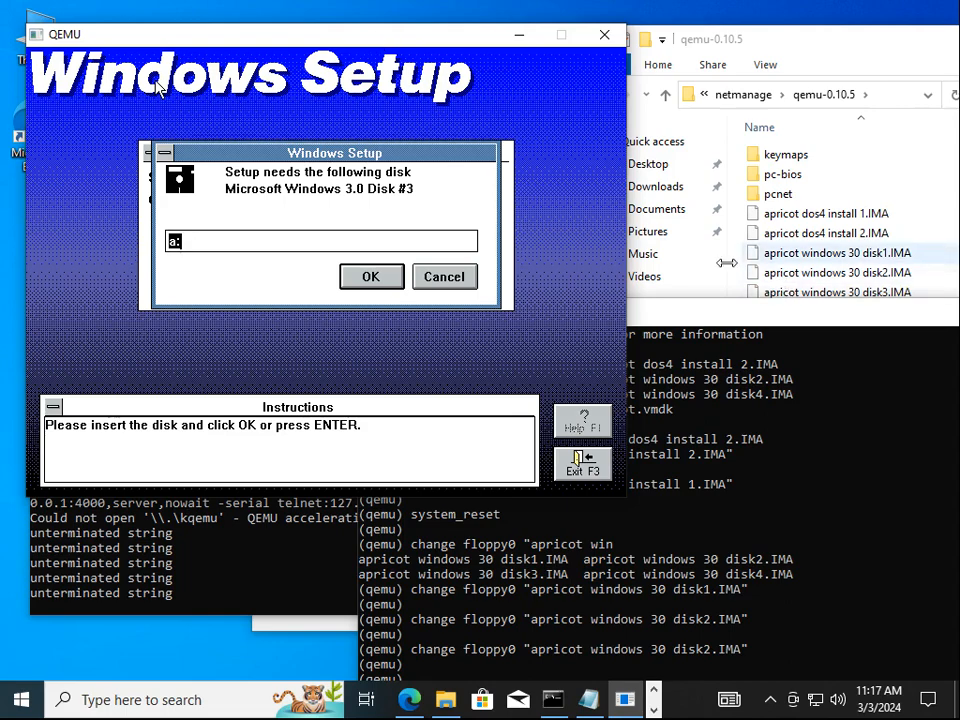
Swap floppy0 to apricot windows 30 disk3.IMA and accept Setup's Disk #3 prompt
{"action": "left_click_drag", "start_coordinate": [726, 319], "coordinate": [725, 251]}
{"action": "key", "text": "Up"}
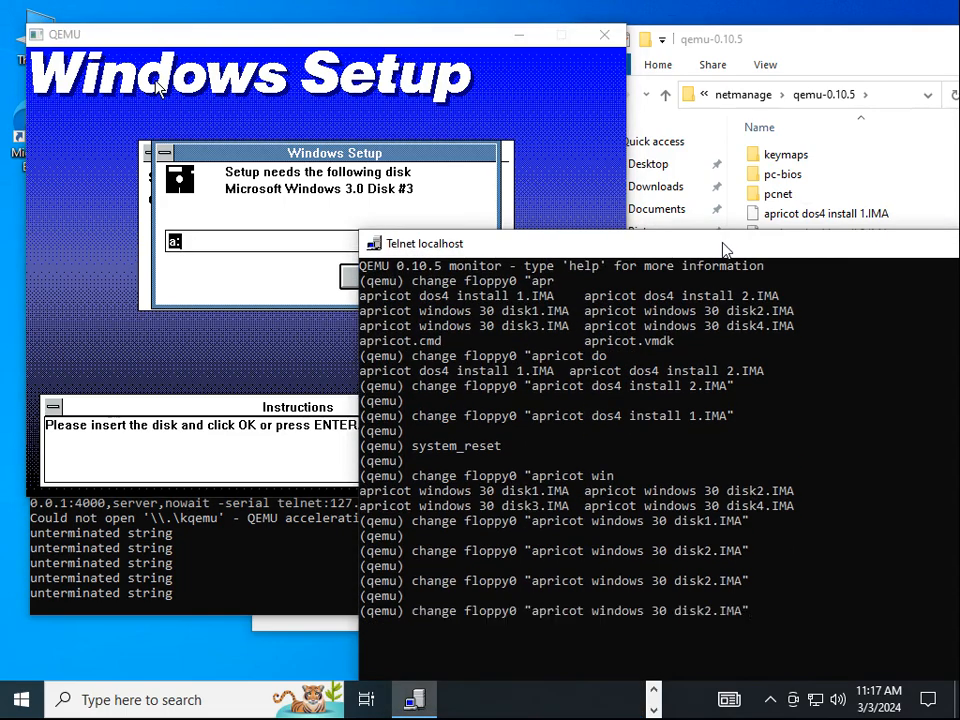
{"action": "key", "text": "Left"}
{"action": "key", "text": "Left"}
{"action": "key", "text": "Left"}
{"action": "key", "text": "Left"}
{"action": "key", "text": "Left"}
{"action": "key", "text": "BackSpace"}
{"action": "type", "text": "3"}
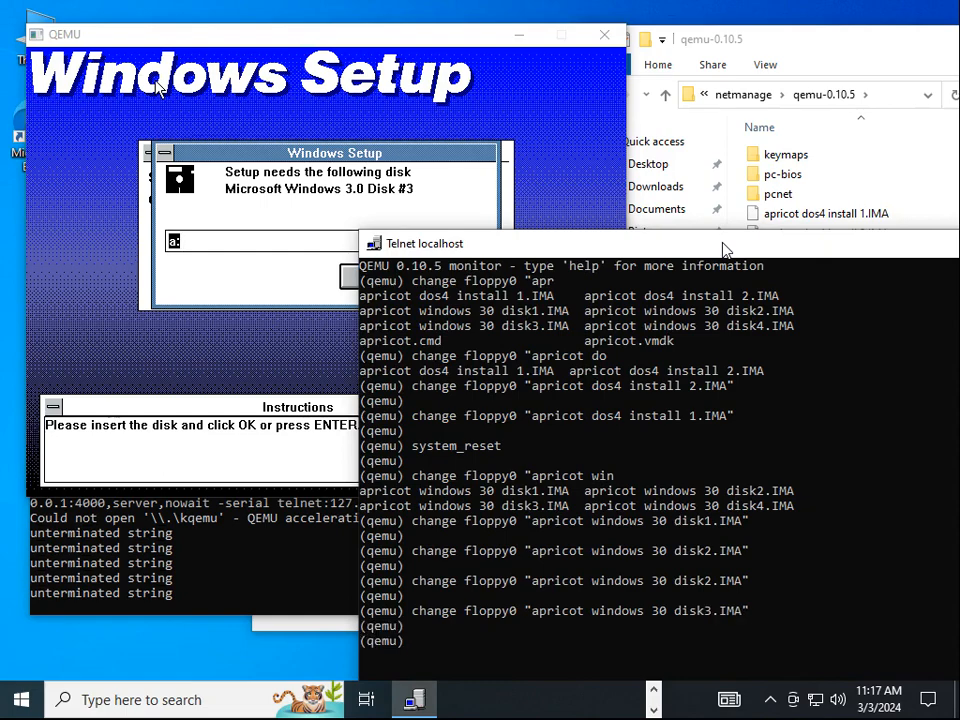
{"action": "key", "text": "Return"}
{"action": "left_click", "coordinate": [360, 48]}
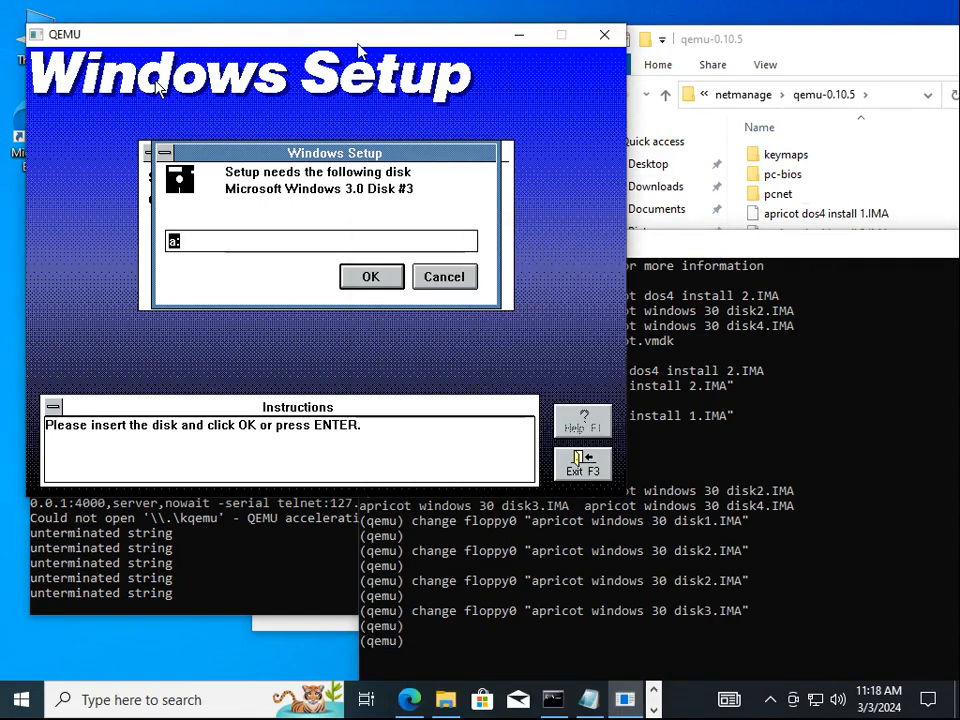
{"action": "key", "text": "Return"}
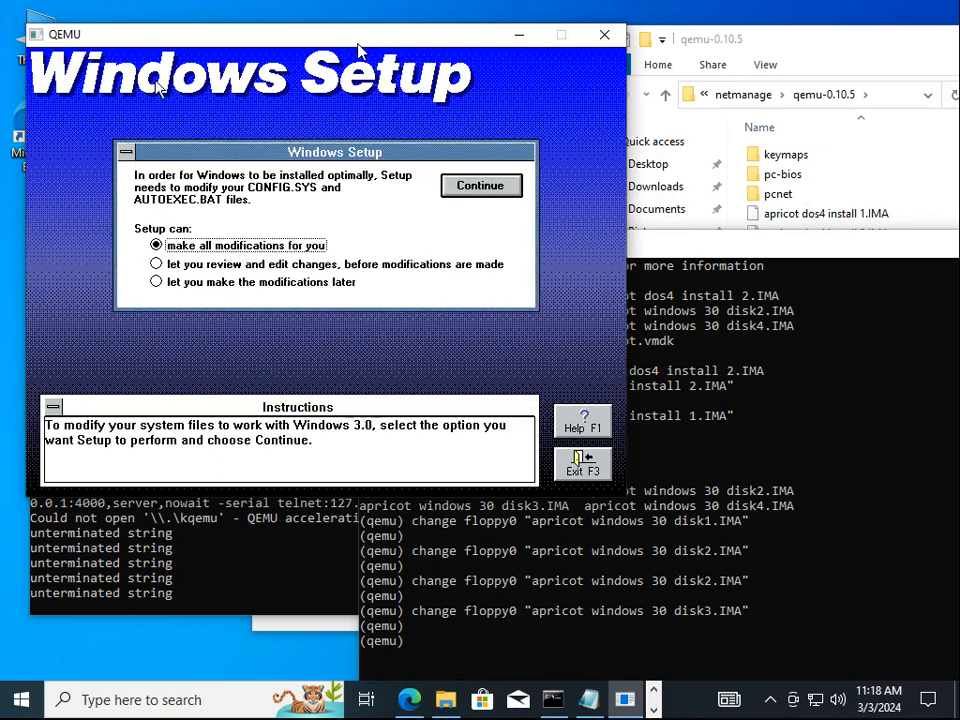
Let Setup modify CONFIG.SYS and AUTOEXEC.BAT, dismiss the backup notice, and restart Windows
{"action": "key", "text": "Return"}
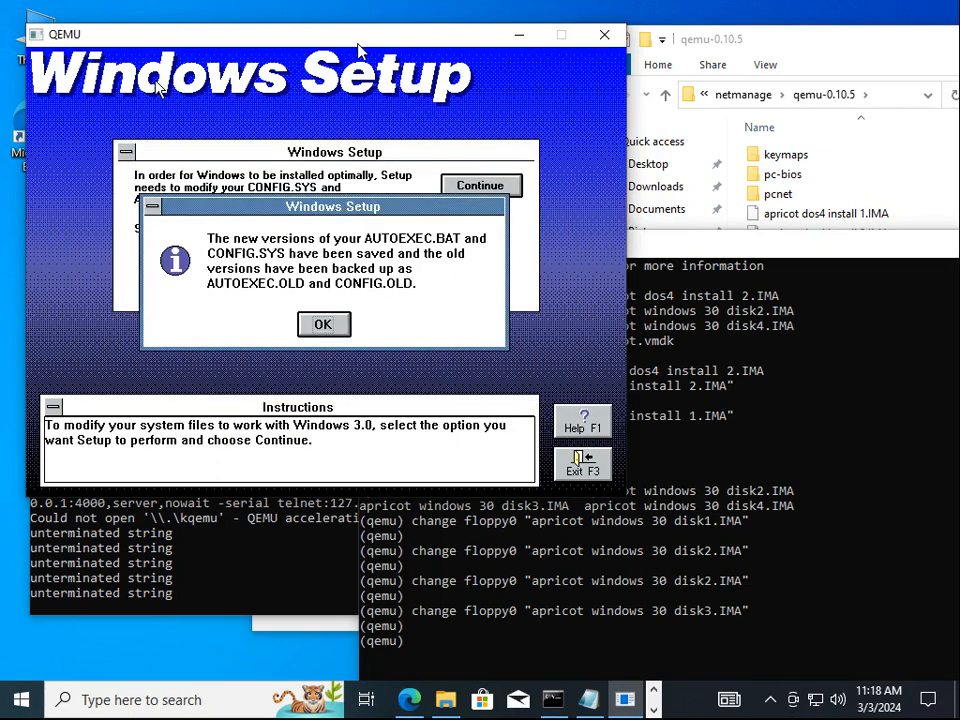
{"action": "key", "text": "Return"}
{"action": "key", "text": "Return"}
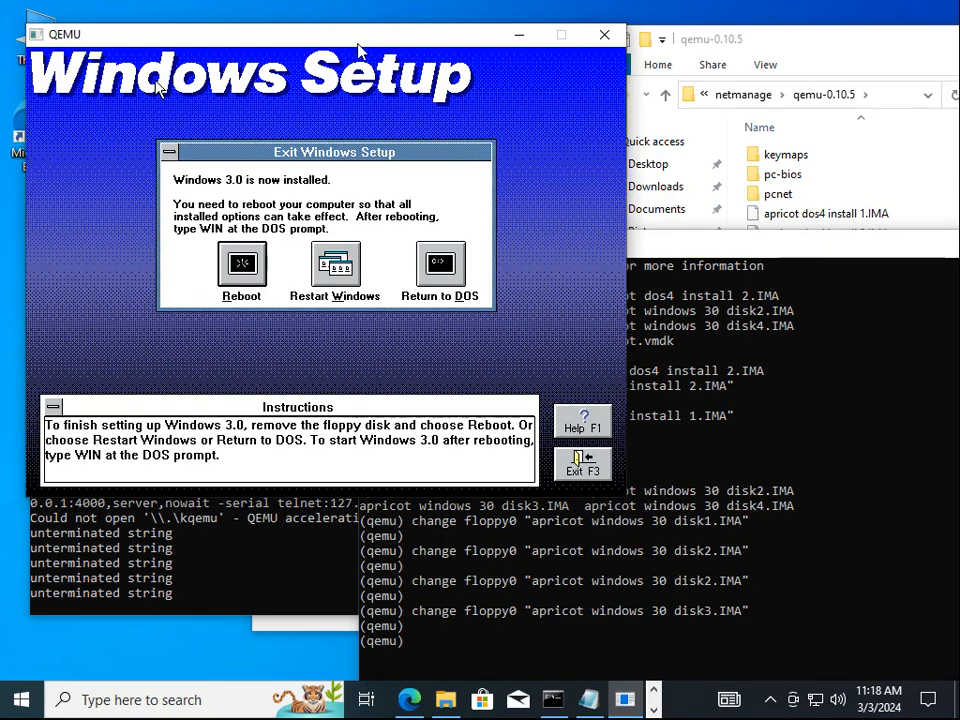
{"action": "key", "text": "alt+w"}
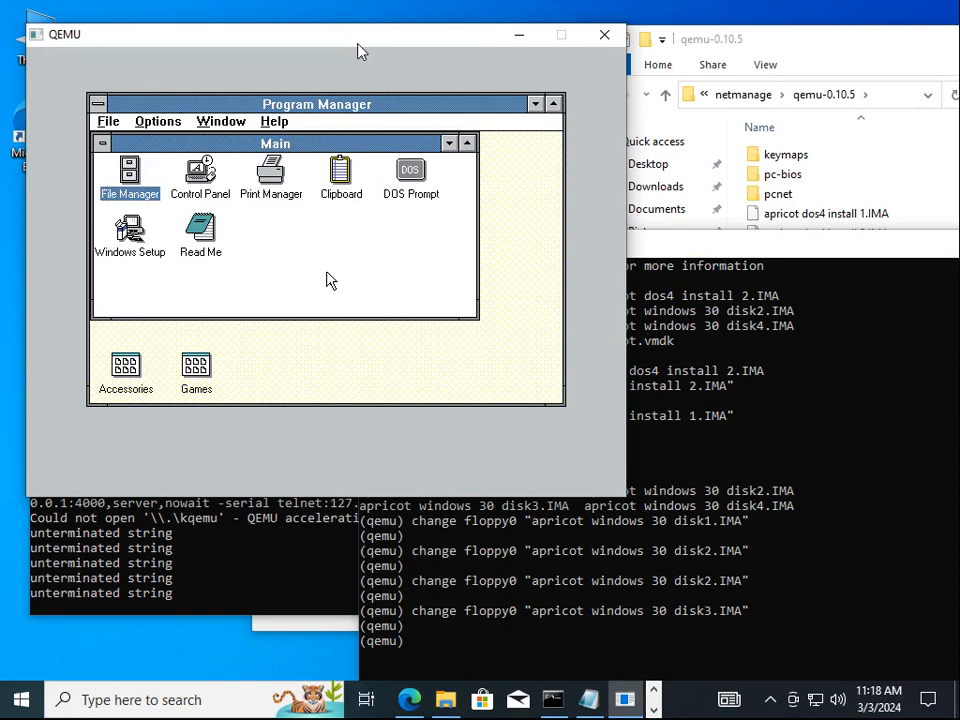
Launch Notepad via Run and open C:\CONFIG.SYS
{"action": "left_click", "coordinate": [321, 146]}
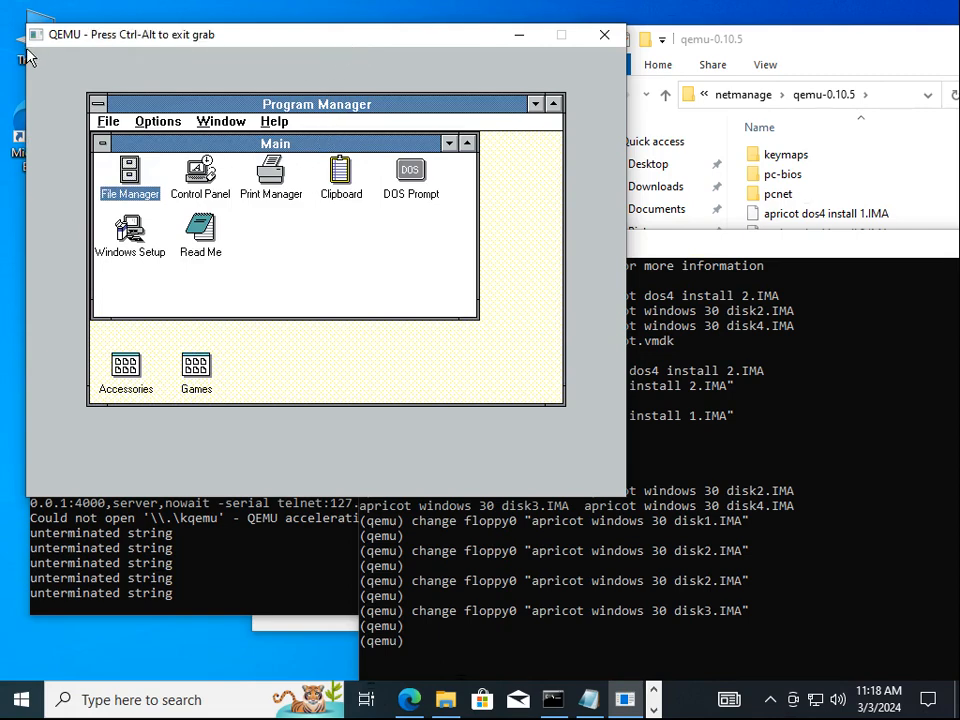
{"action": "key", "text": "alt+f"}
{"action": "type", "text": "r"}
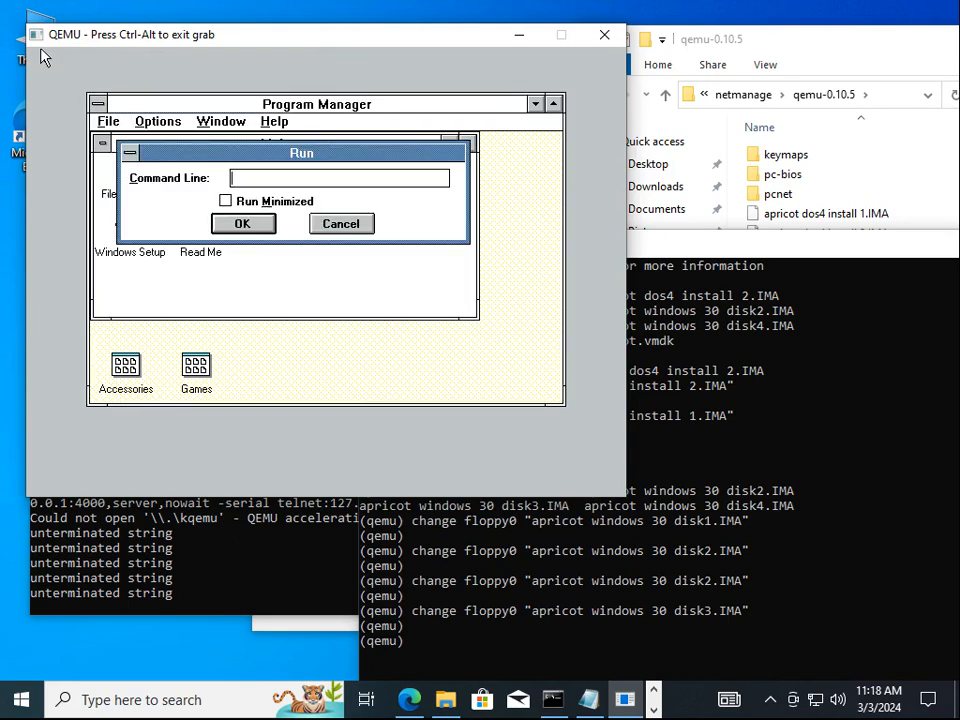
{"action": "type", "text": "notepad"}
{"action": "key", "text": "Return"}
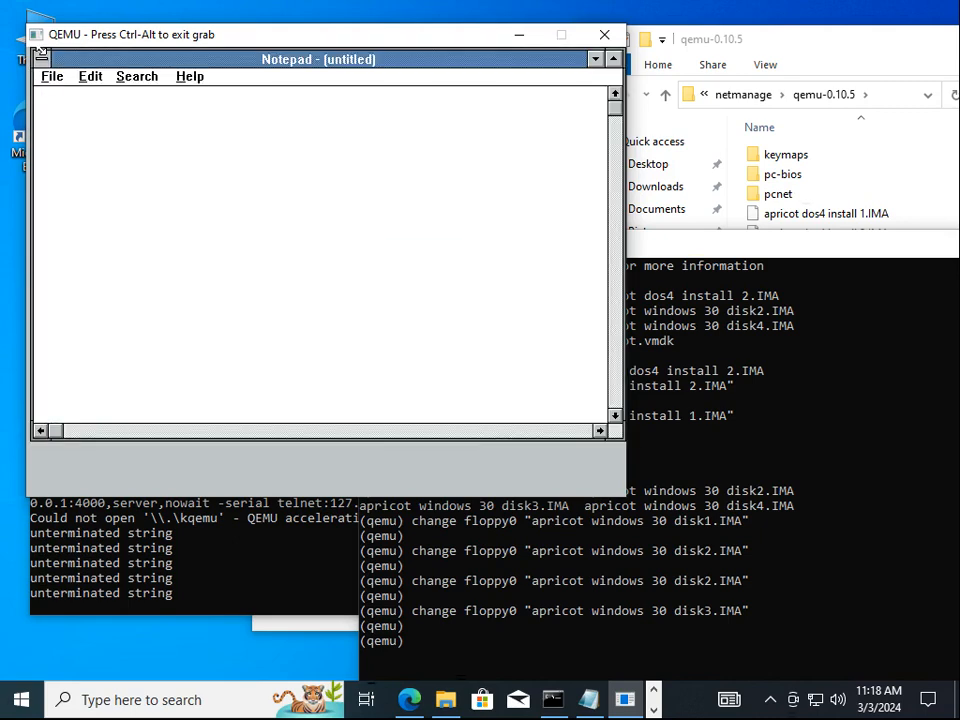
{"action": "key", "text": "alt+f"}
{"action": "type", "text": "o.."}
{"action": "key", "text": "Return"}
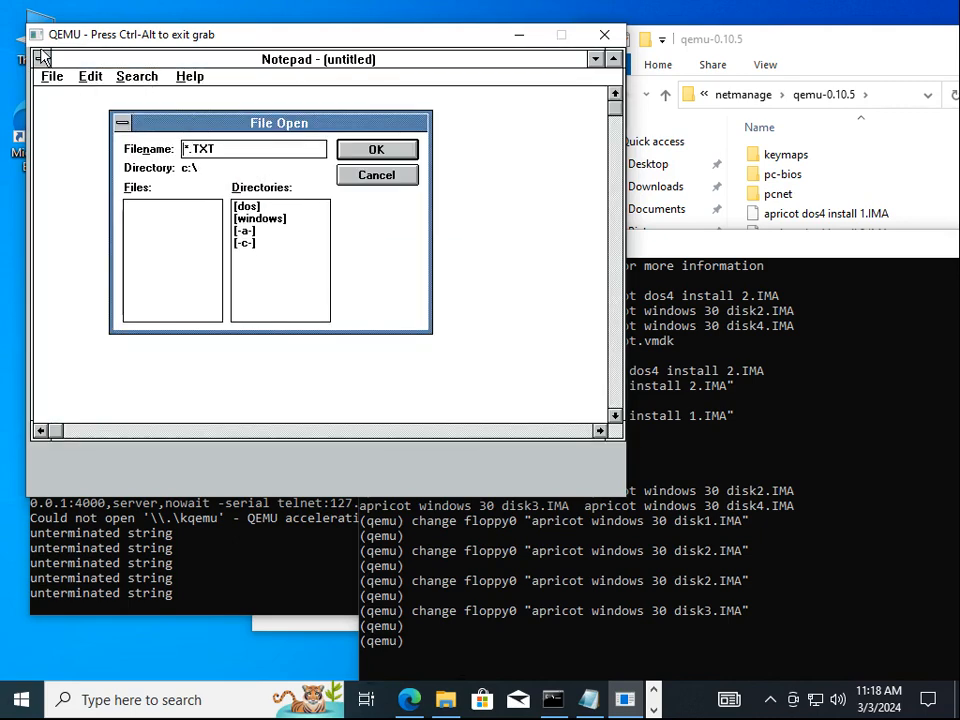
{"action": "key", "text": "BackSpace"}
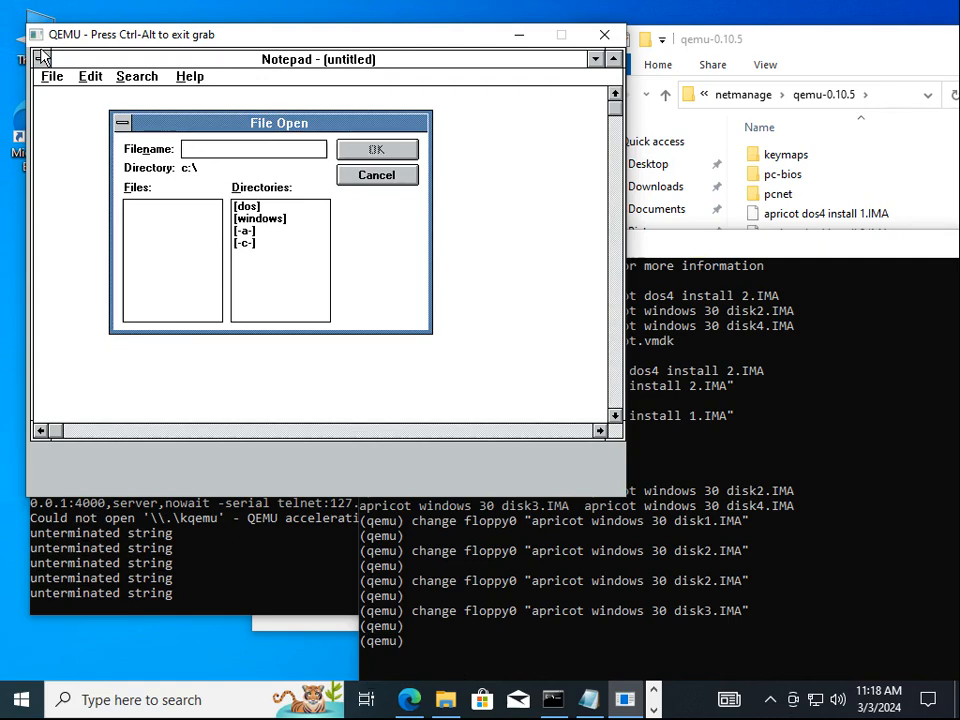
{"action": "type", "text": "config.sys"}
{"action": "key", "text": "Return"}
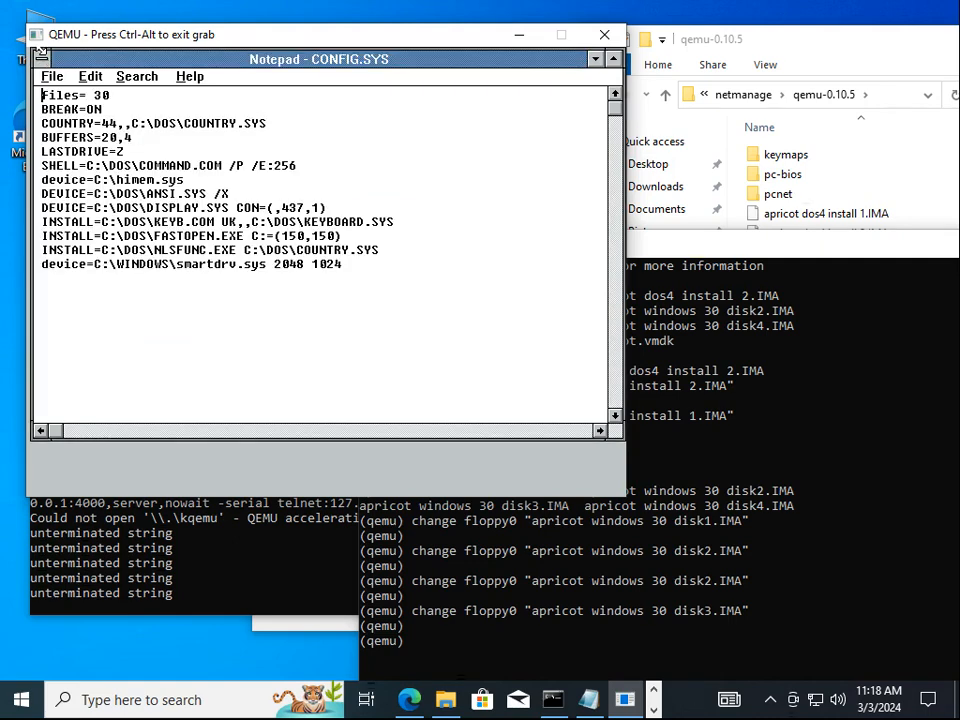
Delete the COUNTRY, DISPLAY.SYS, KEYB and NLSFUNC lines from CONFIG.SYS
{"action": "key", "text": "Down"}
{"action": "key", "text": "Down"}
{"action": "key", "text": "shift+End"}
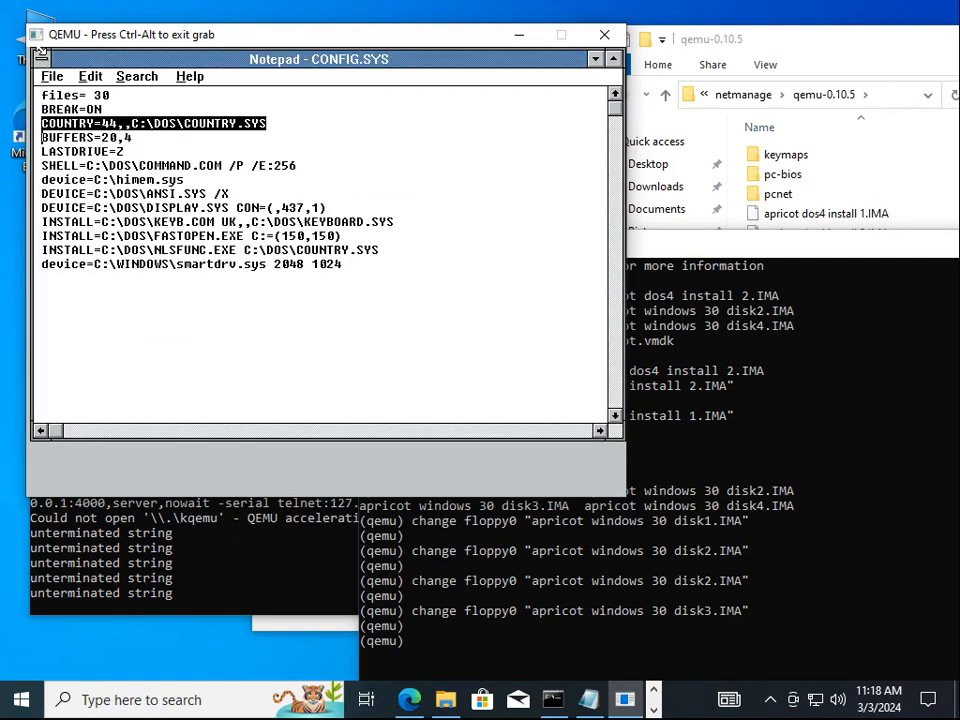
{"action": "key", "text": "Delete"}
{"action": "key", "text": "Delete"}
{"action": "key", "text": "Down"}
{"action": "key", "text": "Down"}
{"action": "key", "text": "Down"}
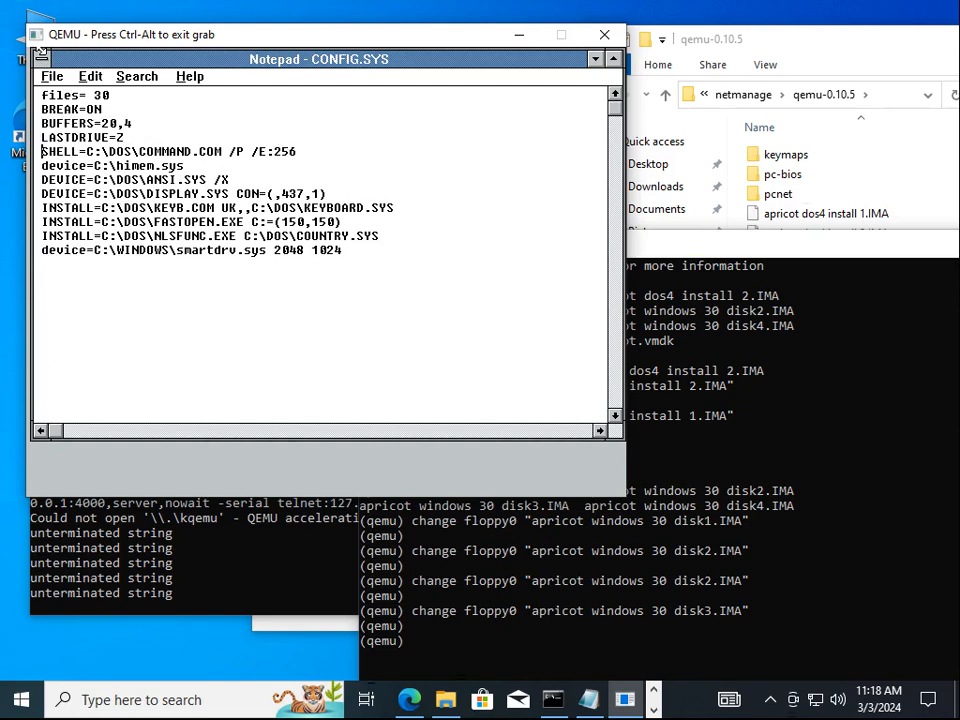
{"action": "key", "text": "Down"}
{"action": "key", "text": "Down"}
{"action": "key", "text": "shift+Down"}
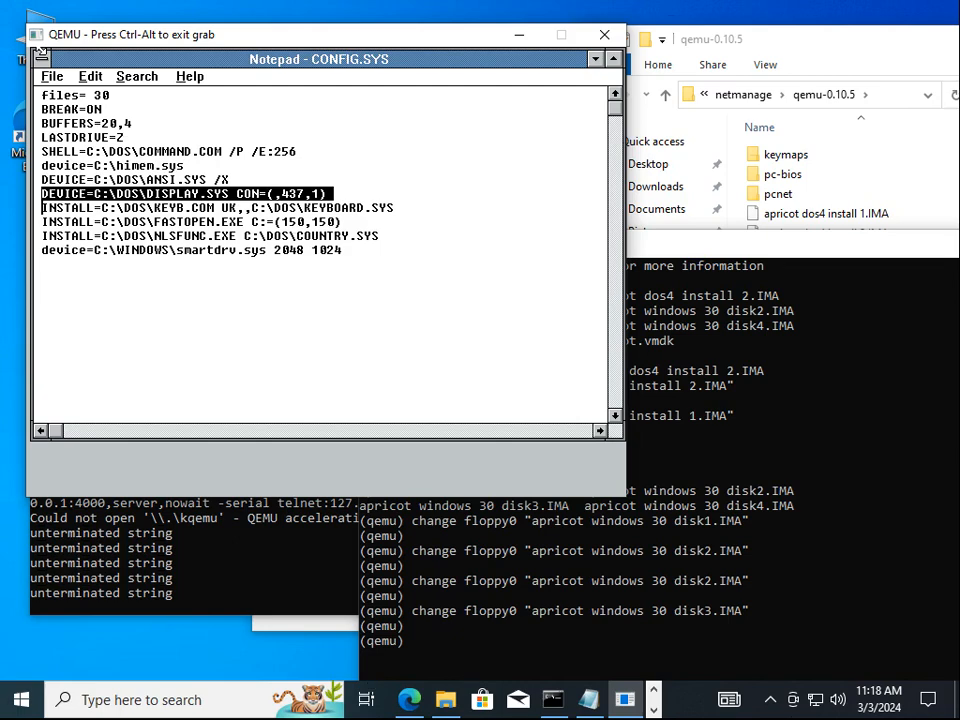
{"action": "key", "text": "shift+Down"}
{"action": "key", "text": "Delete"}
{"action": "key", "text": "Down"}
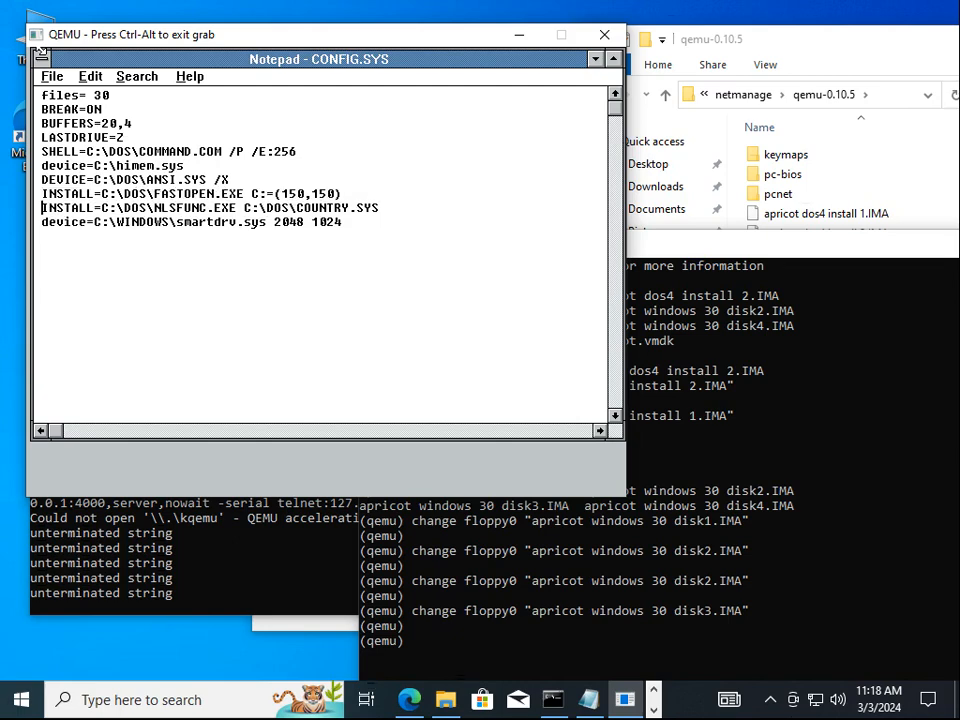
{"action": "key", "text": "shift+Down"}
{"action": "key", "text": "Delete"}
Add an empty line after the final smartdrv.sys line
{"action": "key", "text": "alt+f"}
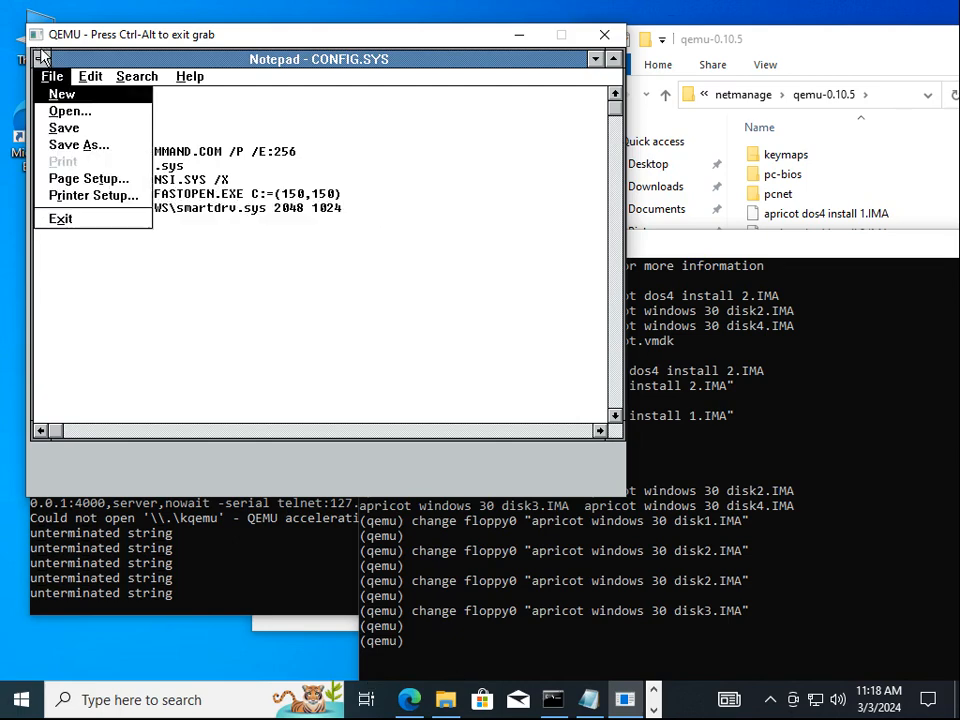
{"action": "key", "text": "Escape"}
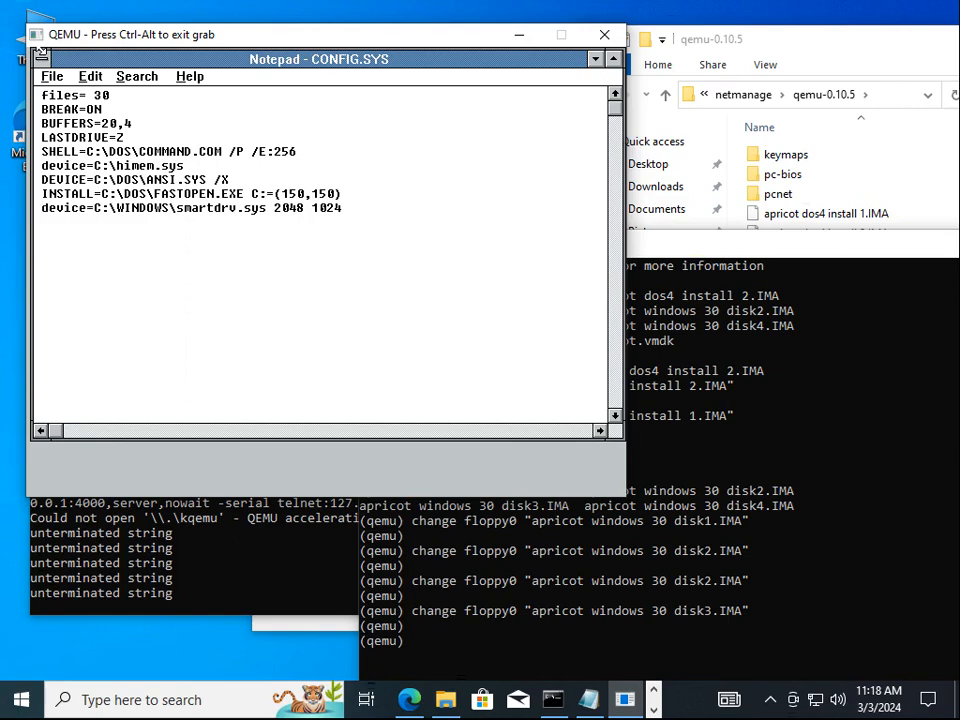
{"action": "key", "text": "End"}
{"action": "key", "text": "Return"}
{"action": "type", "text": "\\"}
{"action": "key", "text": "BackSpace"}
{"action": "type", "text": "#$"}
{"action": "key", "text": "BackSpace"}
{"action": "key", "text": "BackSpace"}
Save CONFIG.SYS and enter \autoexec.bat in Notepad's Open dialog
{"action": "key", "text": "alt+f"}
{"action": "key", "text": "s"}
{"action": "key", "text": "alt+f"}
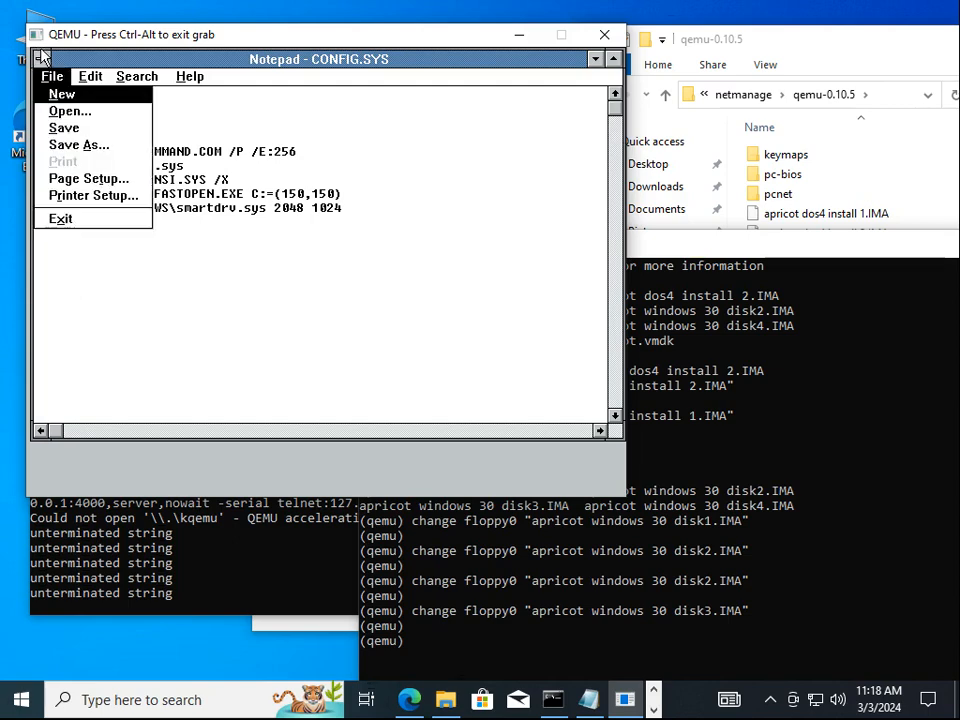
{"action": "type", "text": "o\\"}
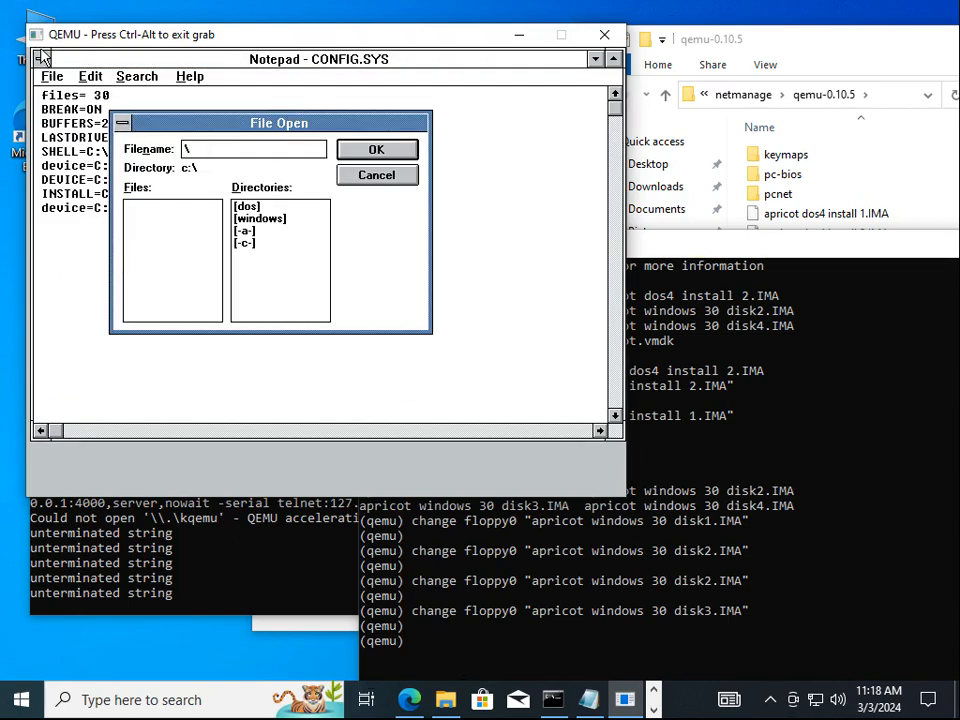
{"action": "type", "text": "autoexec.bat"}
Open AUTOEXEC.BAT and delete the VERIFY OFF and both APPEND lines
{"action": "key", "text": "Return"}
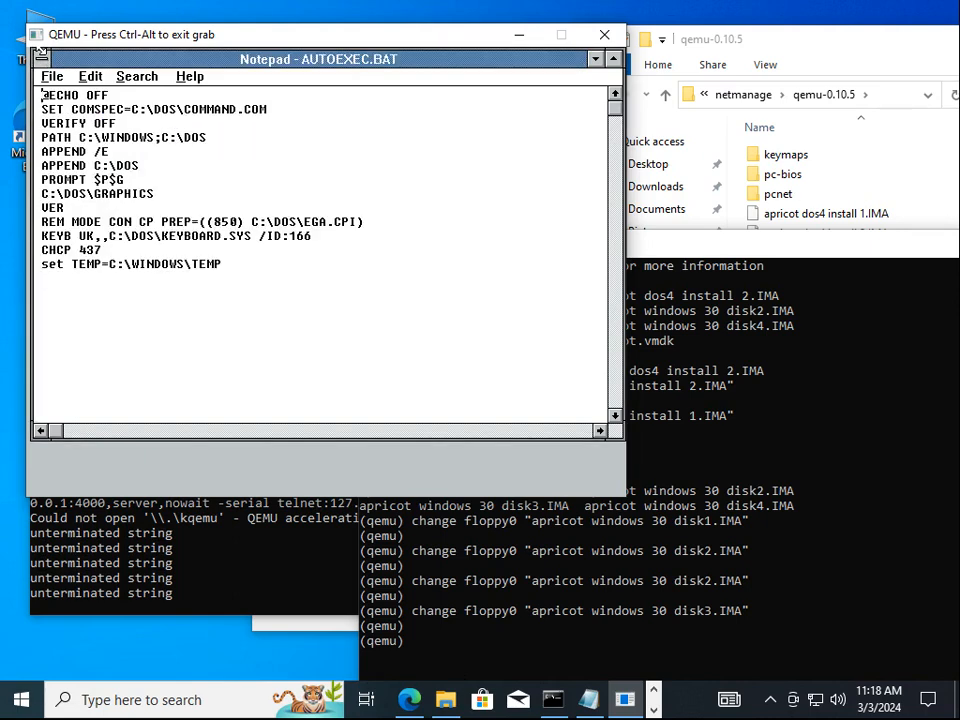
{"action": "key", "text": "Down"}
{"action": "key", "text": "Down"}
{"action": "key", "text": "shift+Down"}
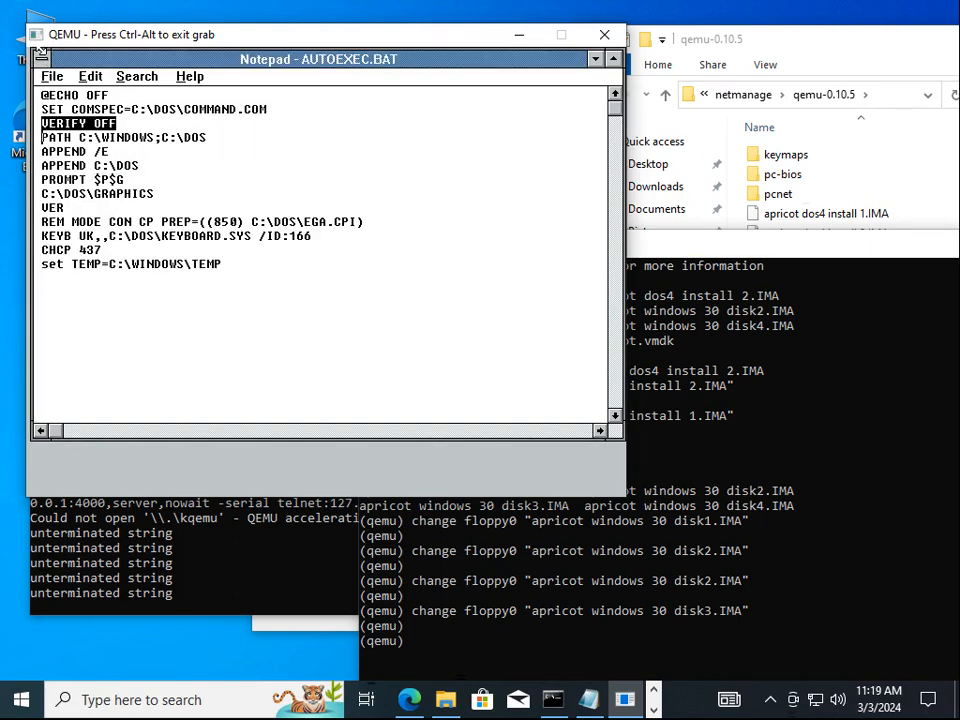
{"action": "key", "text": "Delete"}
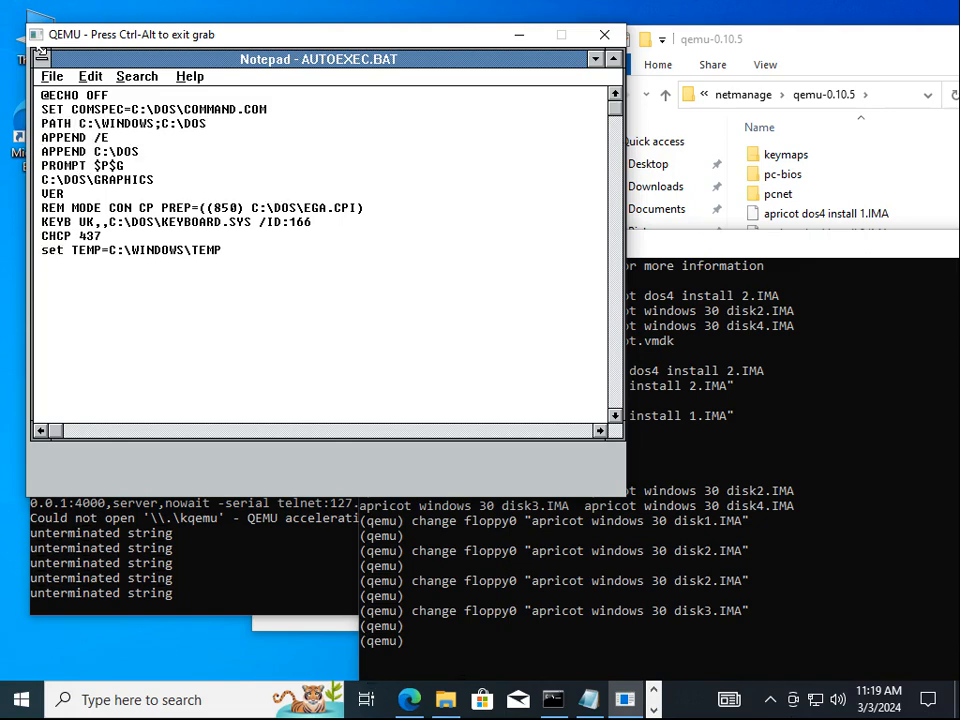
{"action": "key", "text": "shift+Down"}
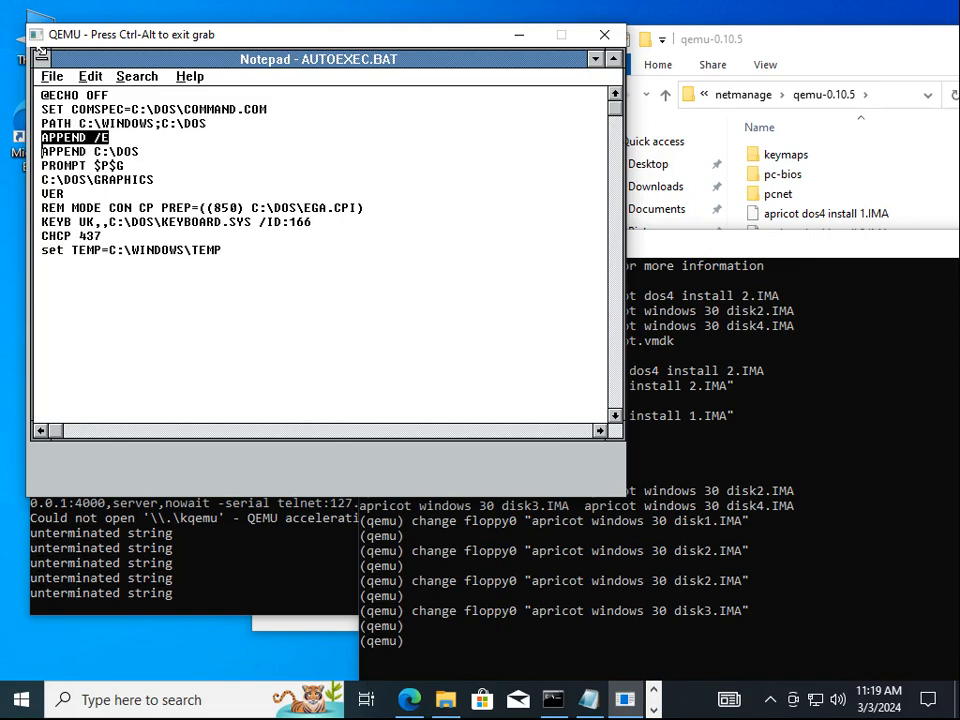
{"action": "key", "text": "shift+Down"}
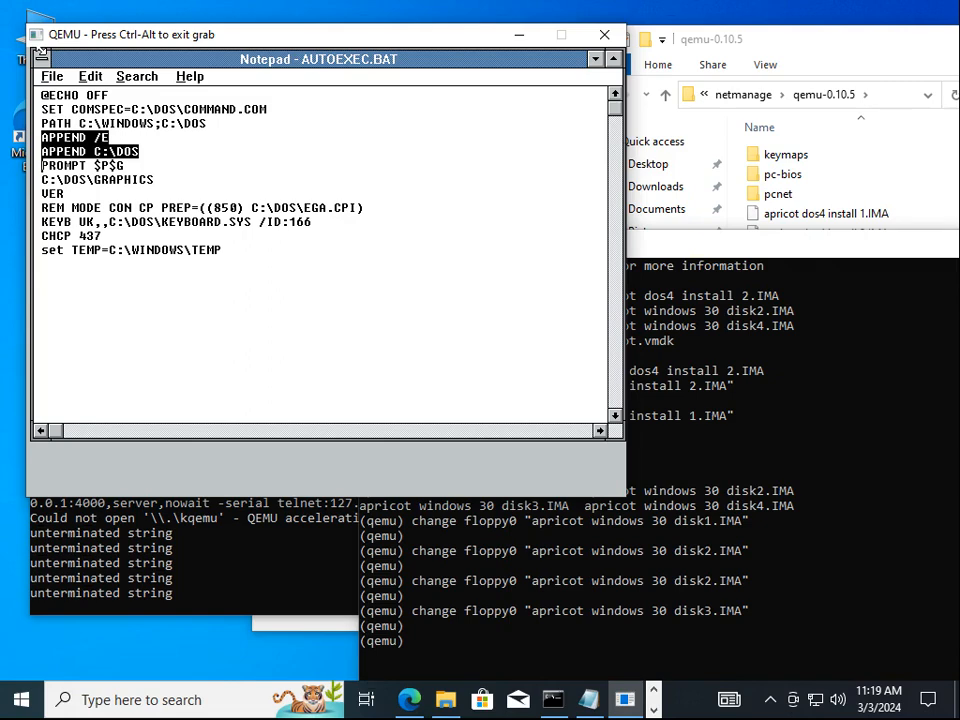
{"action": "key", "text": "Delete"}
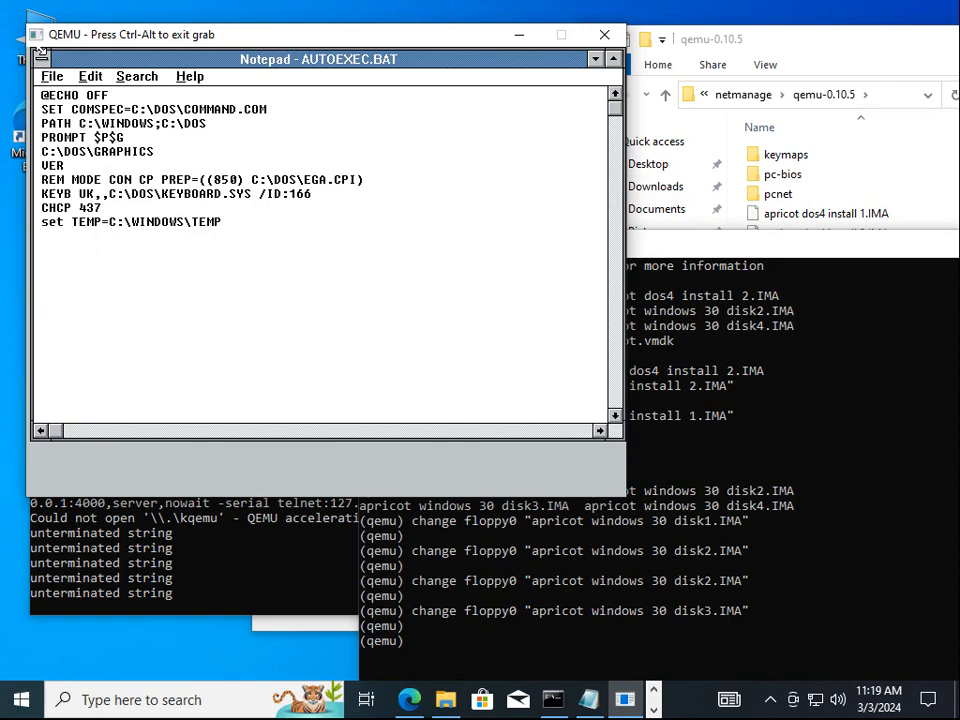
Delete the GRAPHICS, REM MODE code-page, KEYB UK and CHCP 437 lines
{"action": "key", "text": "Down"}
{"action": "key", "text": "shift+Down"}
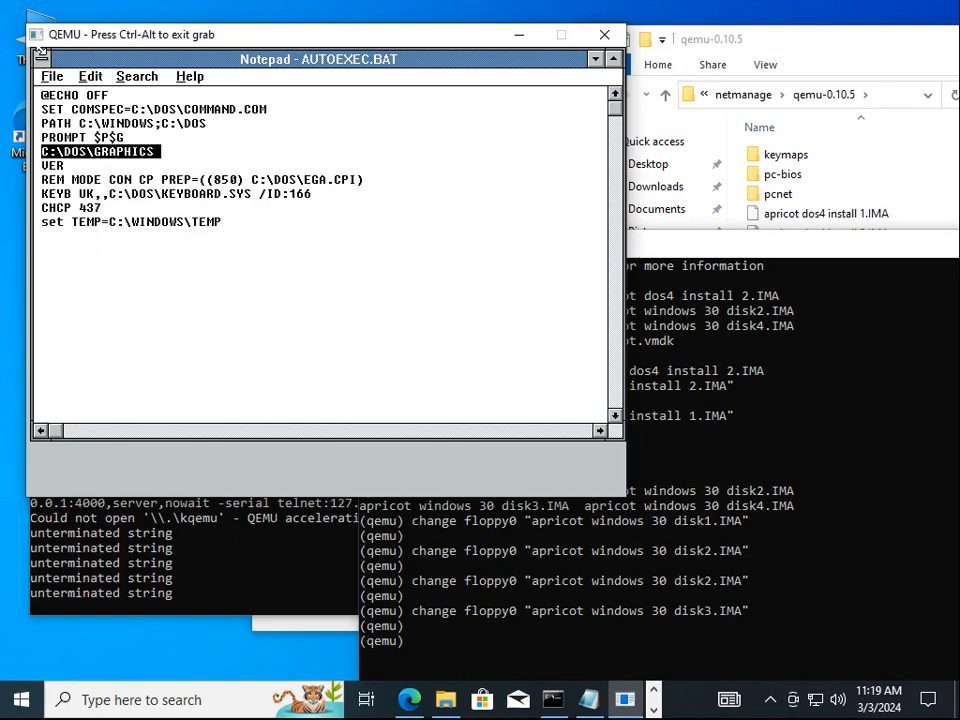
{"action": "key", "text": "Delete"}
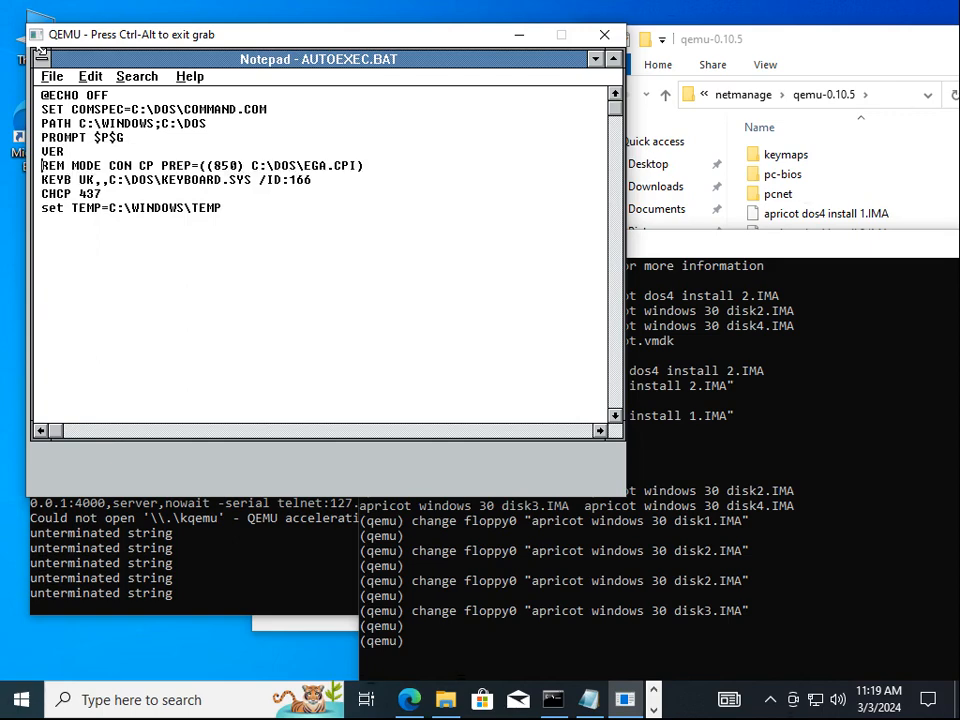
{"action": "key", "text": "shift+Down"}
{"action": "key", "text": "shift+Down"}
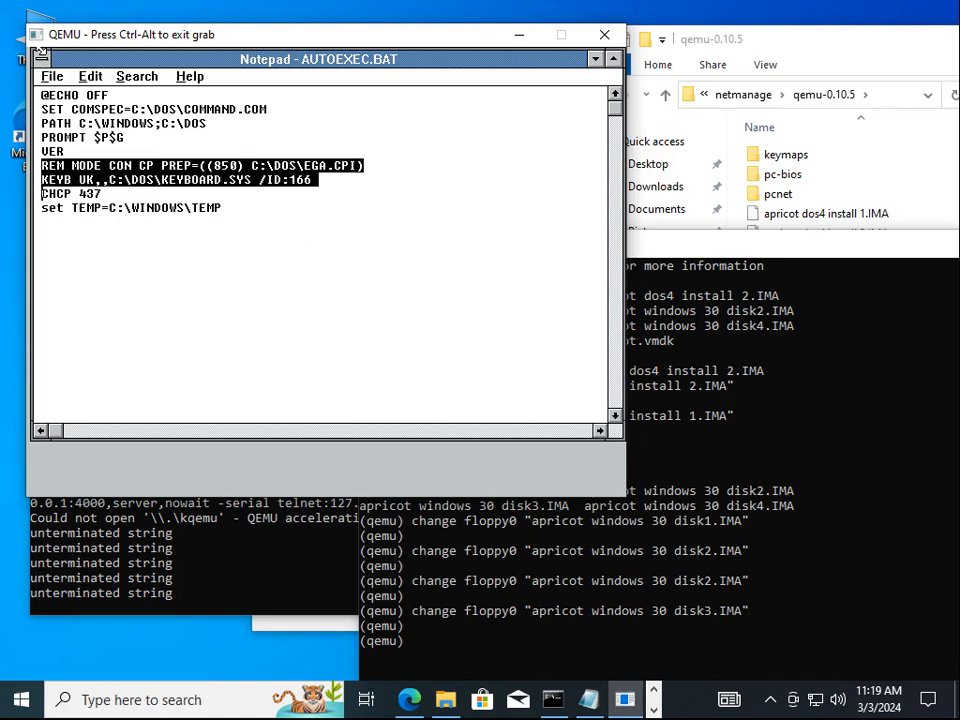
{"action": "key", "text": "shift+Down"}
{"action": "key", "text": "Delete"}
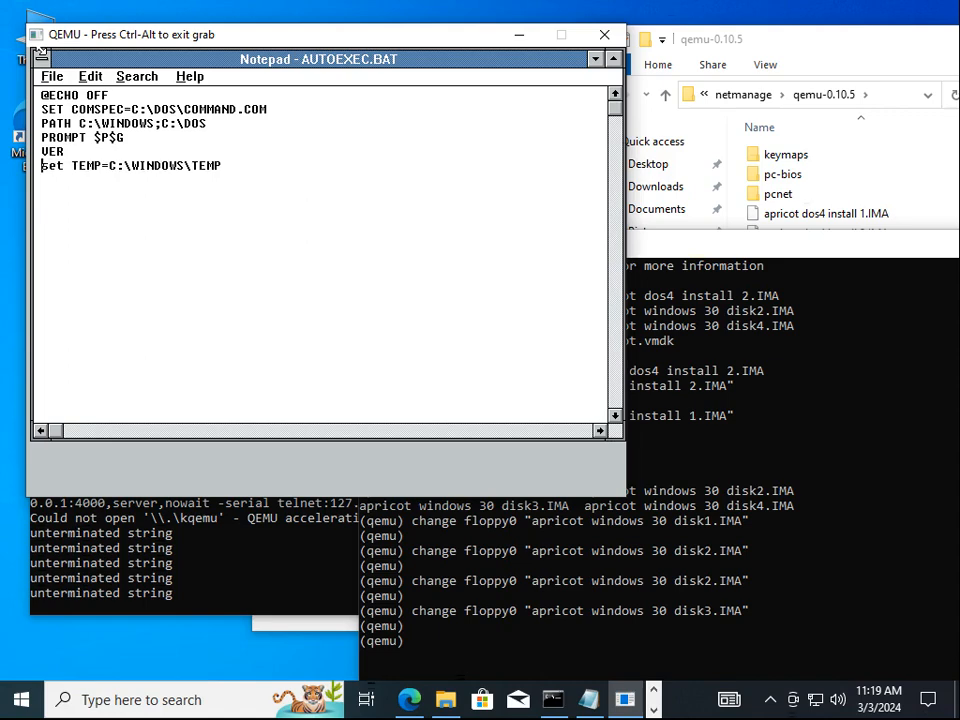
{"action": "key", "text": "Down"}
Save AUTOEXEC.BAT, close Notepad, and check the Windows About box
{"action": "key", "text": "alt+f"}
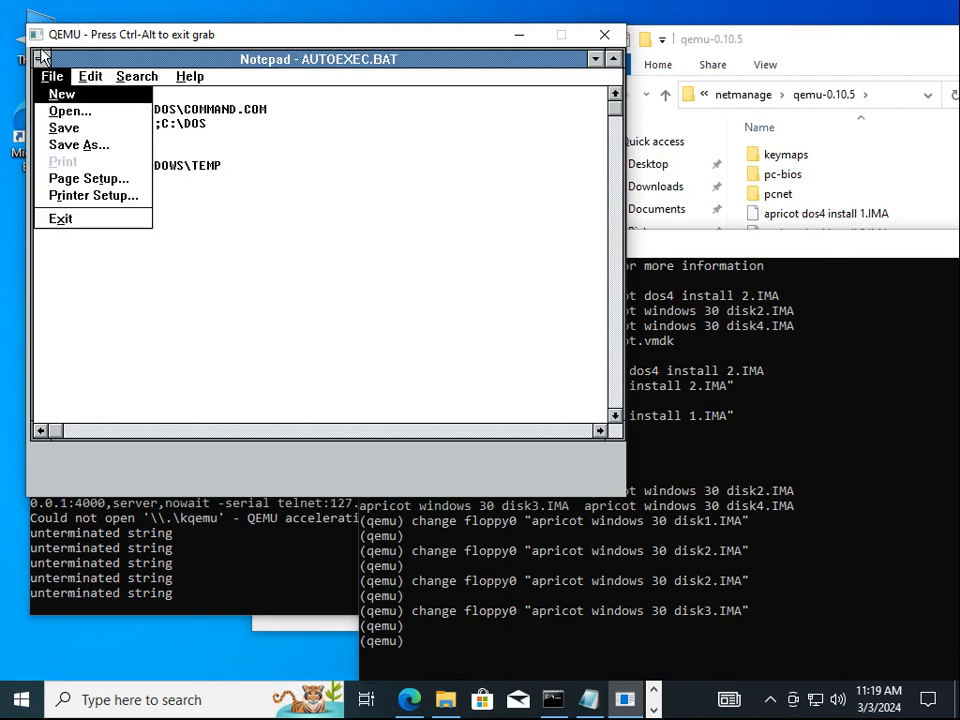
{"action": "key", "text": "s"}
{"action": "key", "text": "alt+f"}
{"action": "key", "text": "x"}
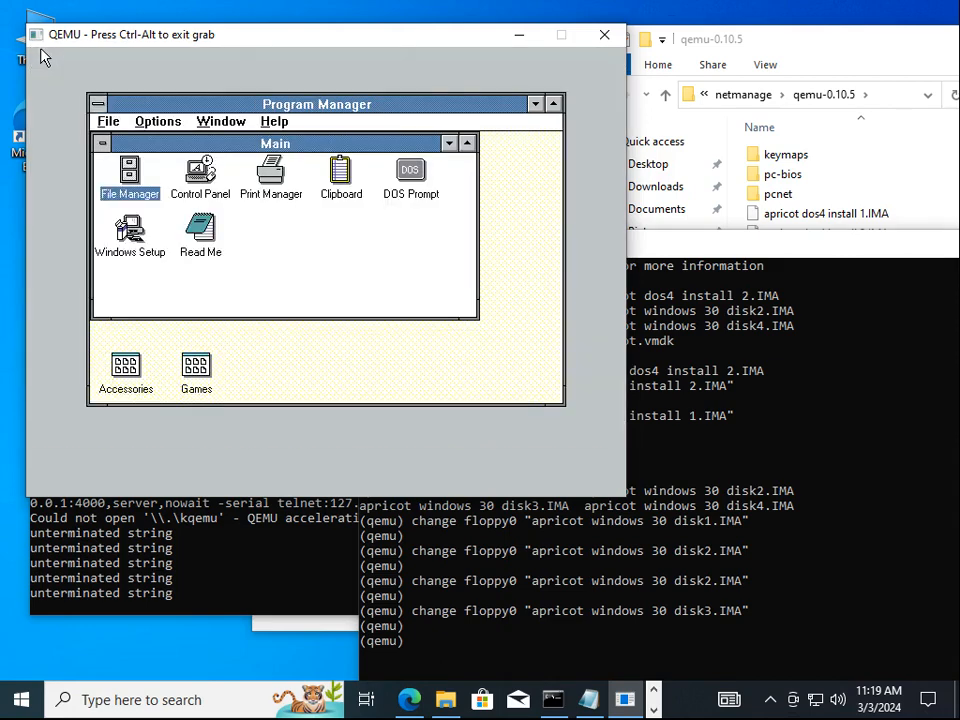
{"action": "key", "text": "alt+h"}
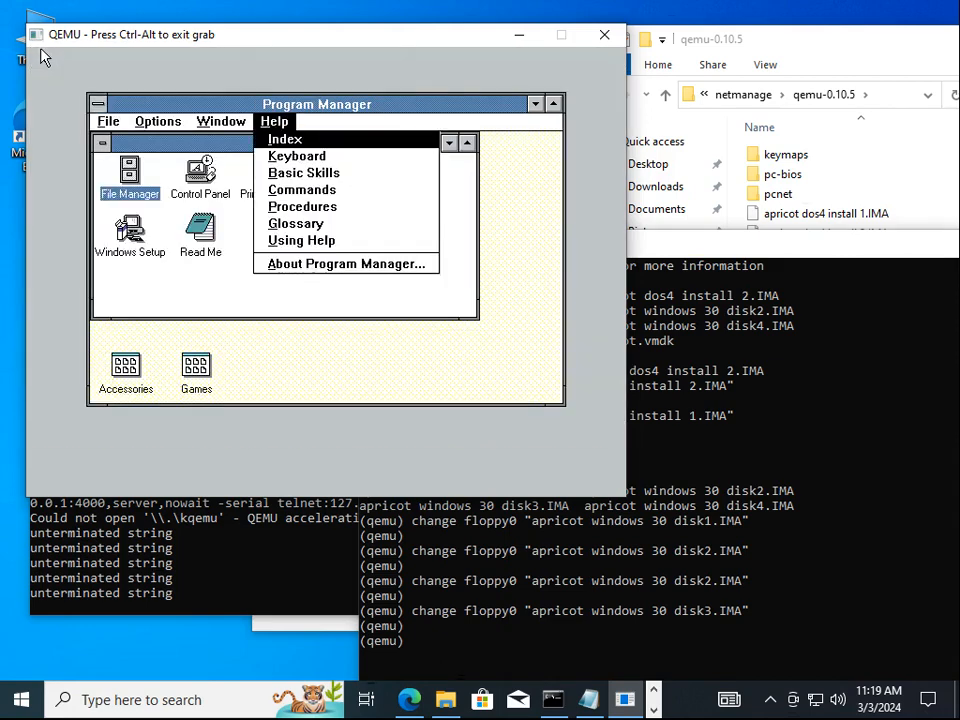
{"action": "key", "text": "a"}
{"action": "key", "text": "Return"}
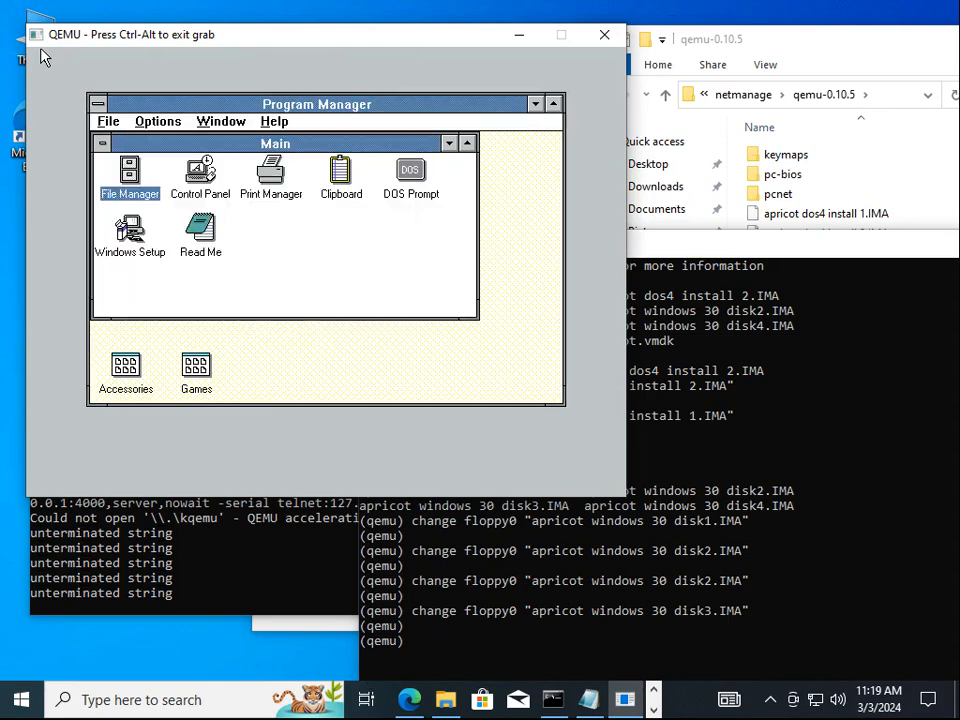
{"action": "key", "text": "alt+f"}
Exit Windows and list the EXE files in the SYSTEM folder from DOS
{"action": "key", "text": "x"}
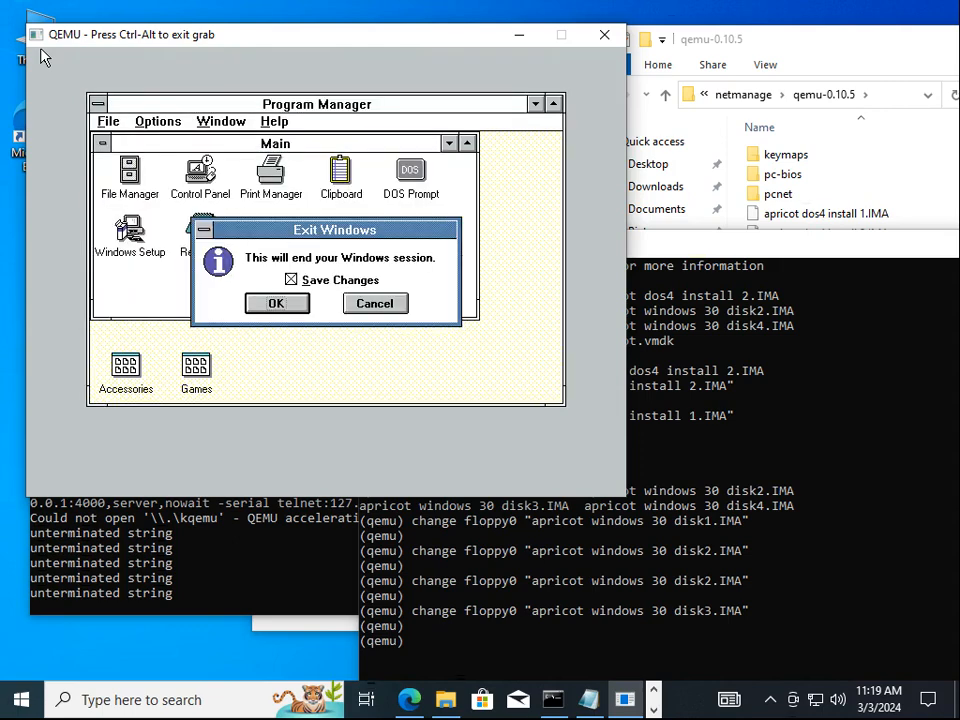
{"action": "key", "text": "Return"}
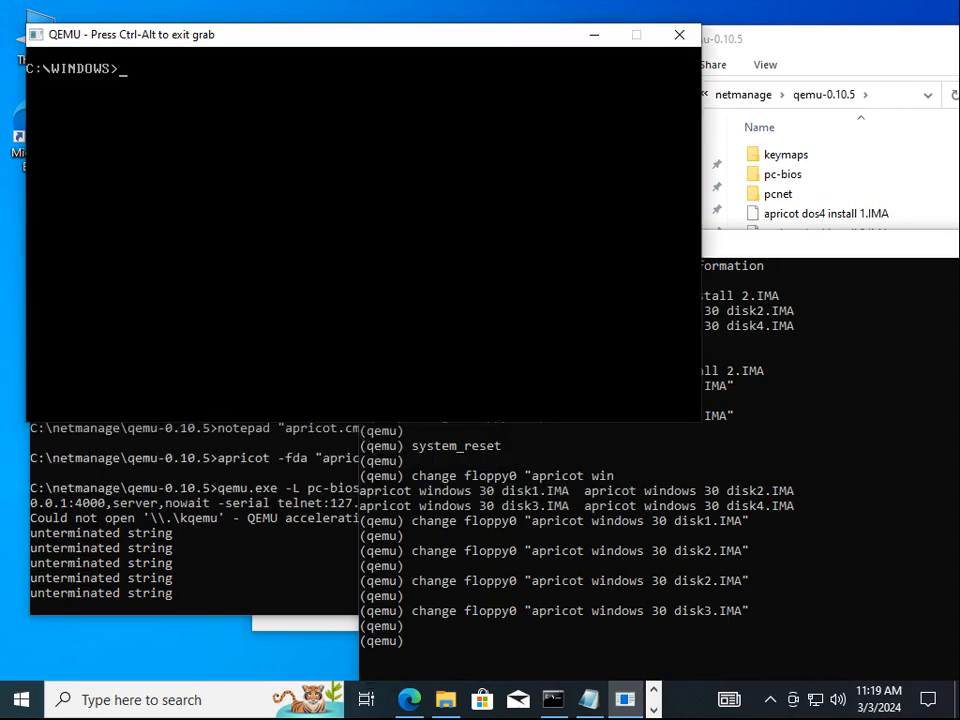
{"action": "type", "text": "cd system"}
{"action": "key", "text": "Return"}
{"action": "type", "text": "dir *.exe"}
{"action": "key", "text": "Return"}
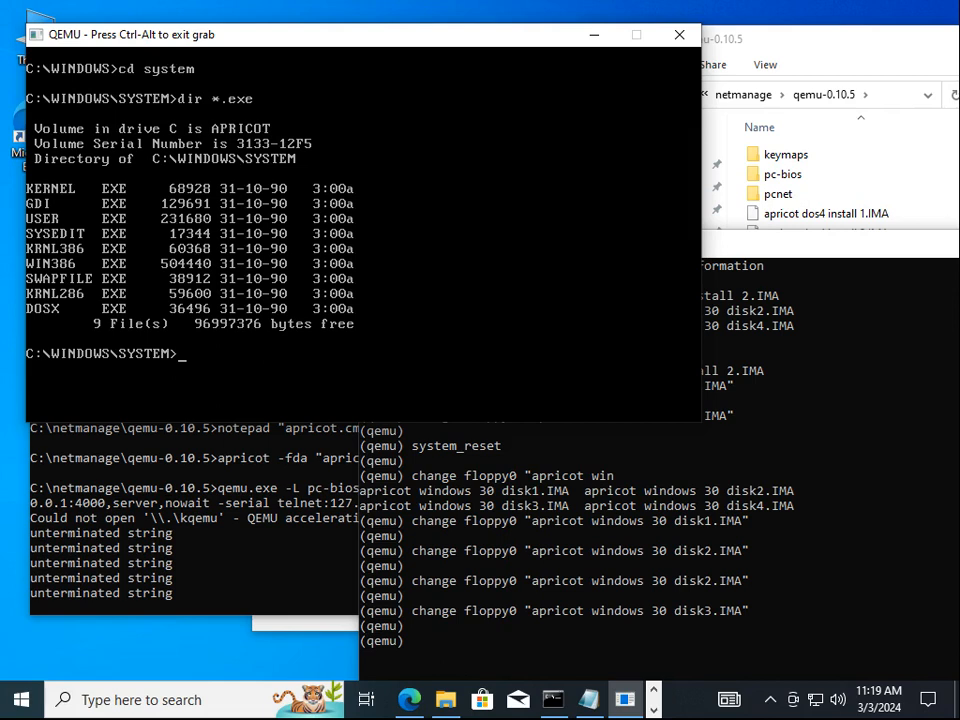
{"action": "type", "text": "cd.."}
{"action": "key", "text": "Return"}
Run win /r swapfile and create a permanent swap file with size 8152 entered
{"action": "type", "text": "win"}
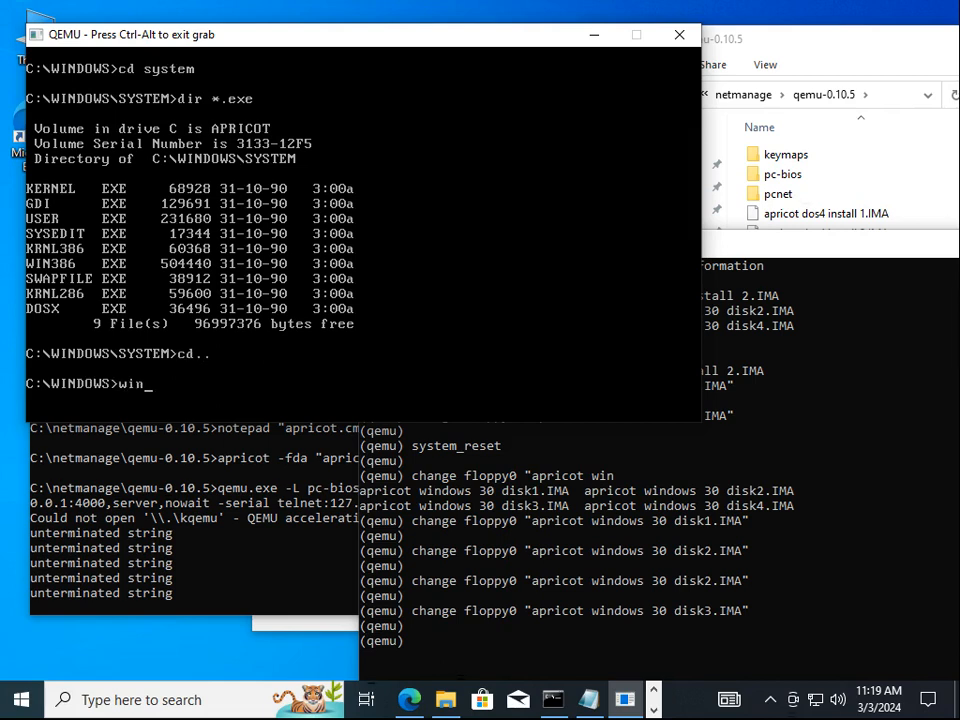
{"action": "type", "text": " /r swapfile"}
{"action": "key", "text": "Return"}
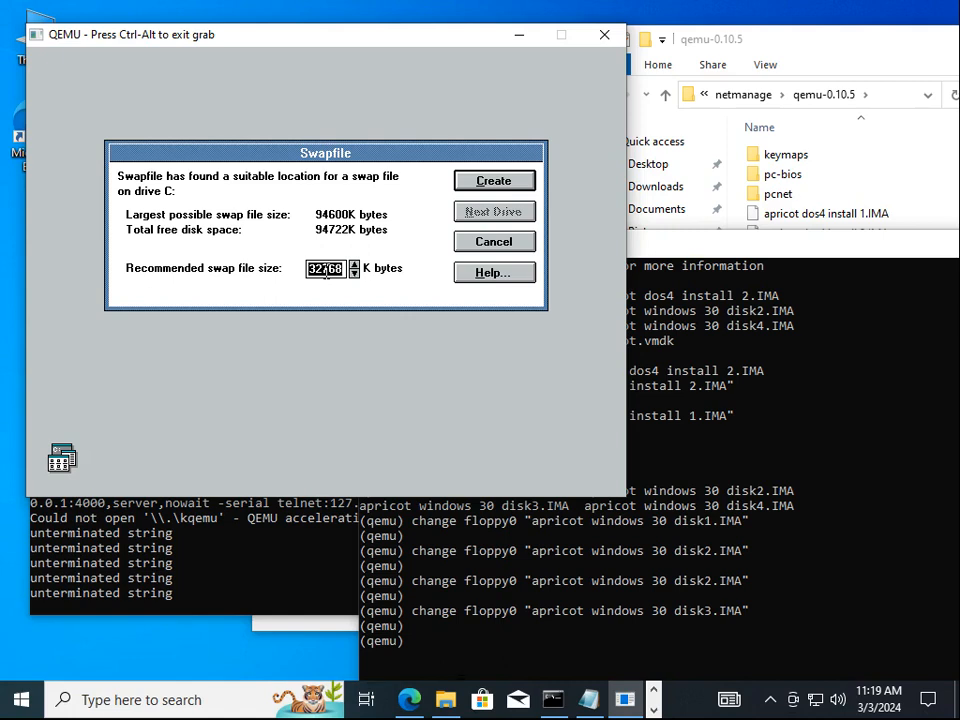
{"action": "type", "text": "8"}
{"action": "key", "text": "BackSpace"}
{"action": "type", "text": "815"}
{"action": "type", "text": "2"}
{"action": "key", "text": "Return"}
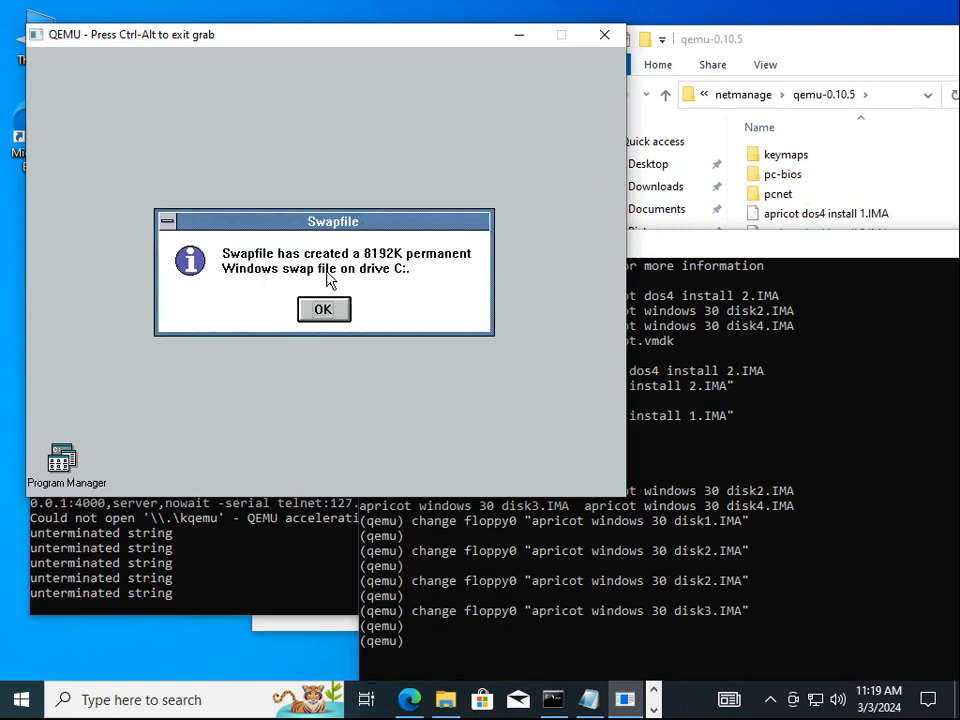
{"action": "key", "text": "Return"}
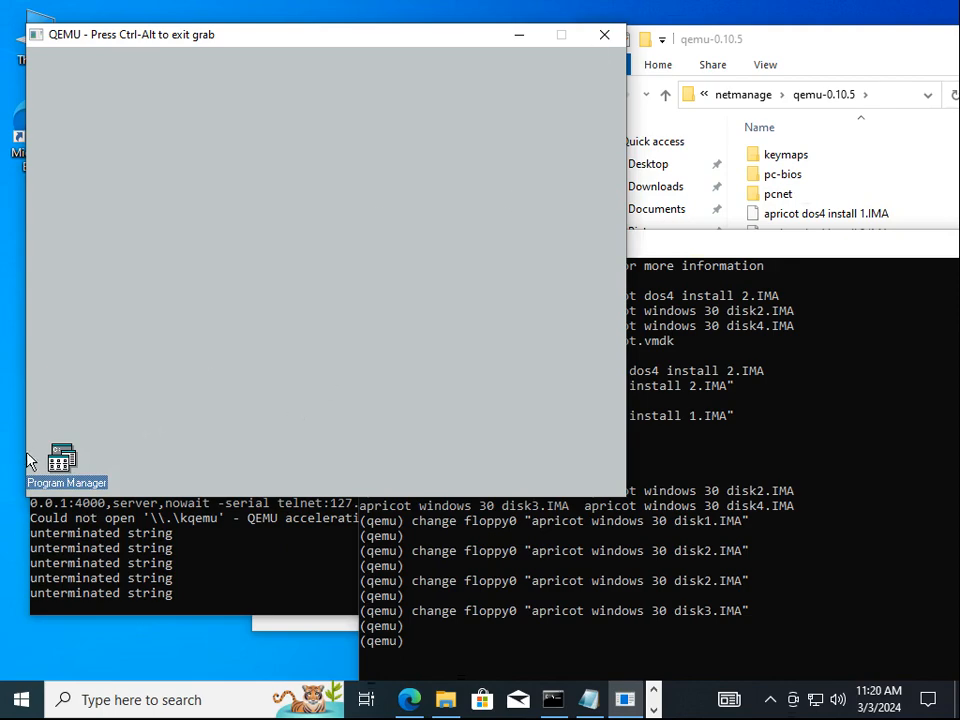
Restore Program Manager and exit Windows to DOS
{"action": "double_click", "coordinate": [70, 457]}
{"action": "key", "text": "alt+f"}
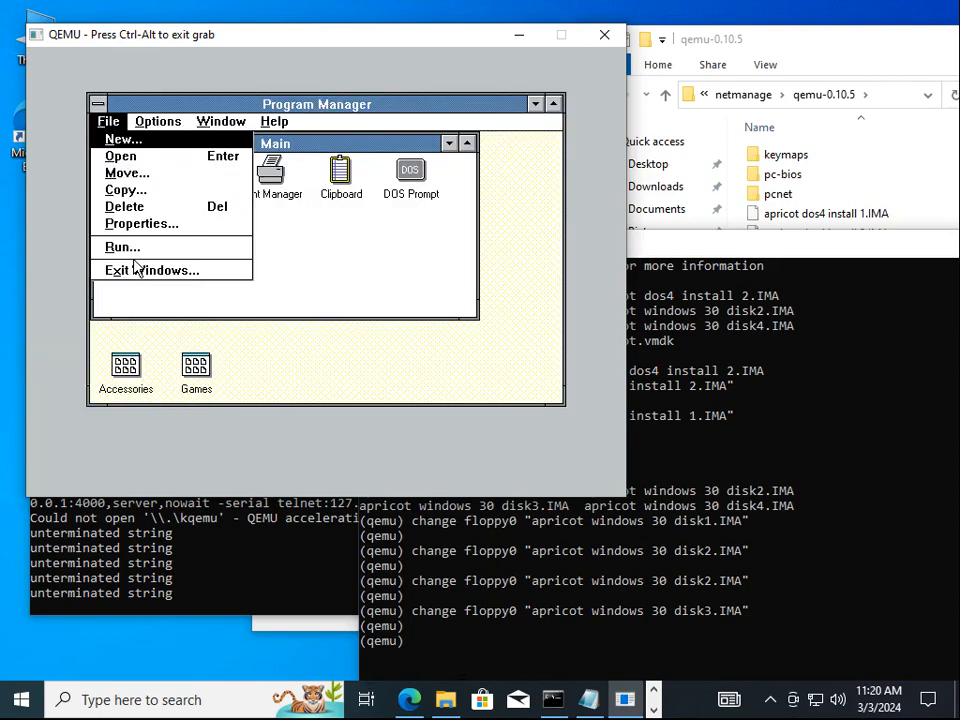
{"action": "left_click", "coordinate": [137, 268]}
{"action": "key", "text": "Return"}
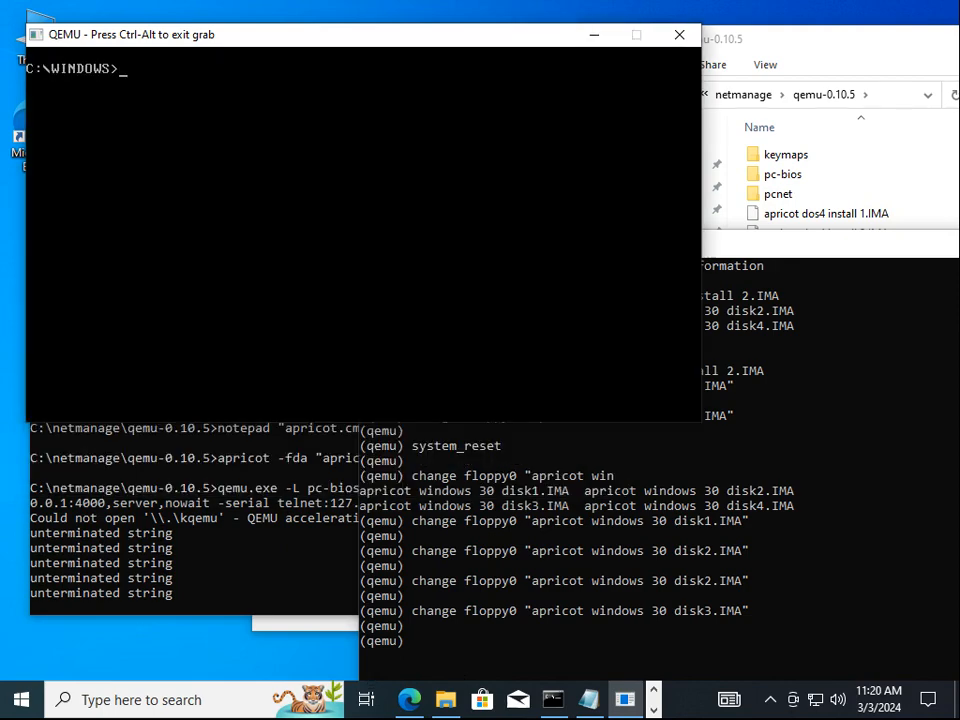
Reset the virtual machine with system_reset from the QEMU monitor
{"action": "key", "text": "ctrl+alt"}
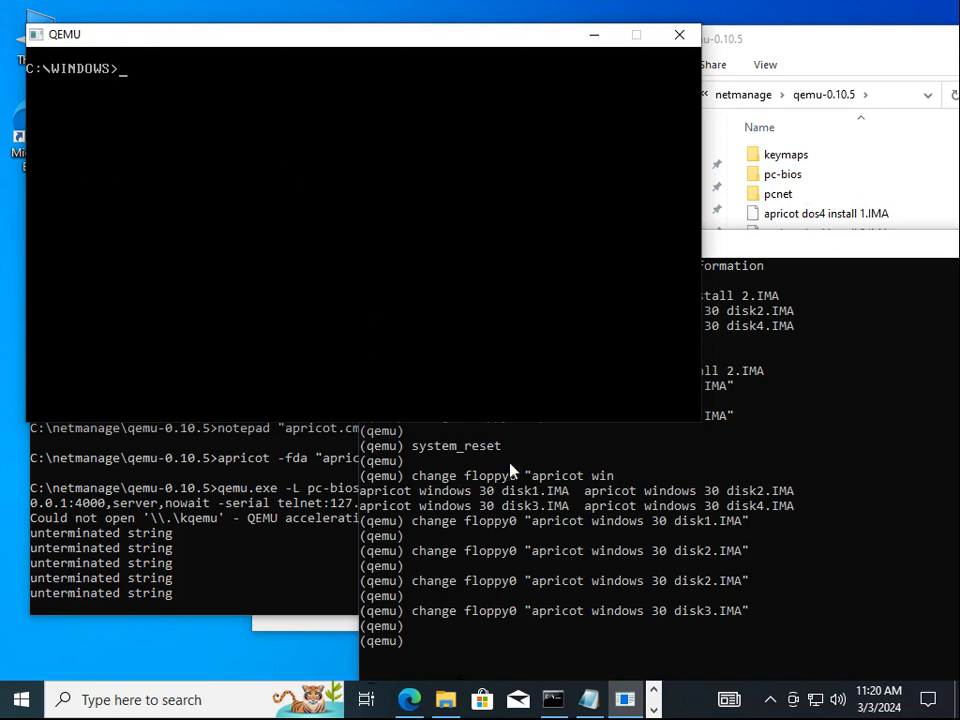
{"action": "left_click", "coordinate": [784, 250]}
{"action": "left_click_drag", "start_coordinate": [784, 250], "coordinate": [778, 216]}
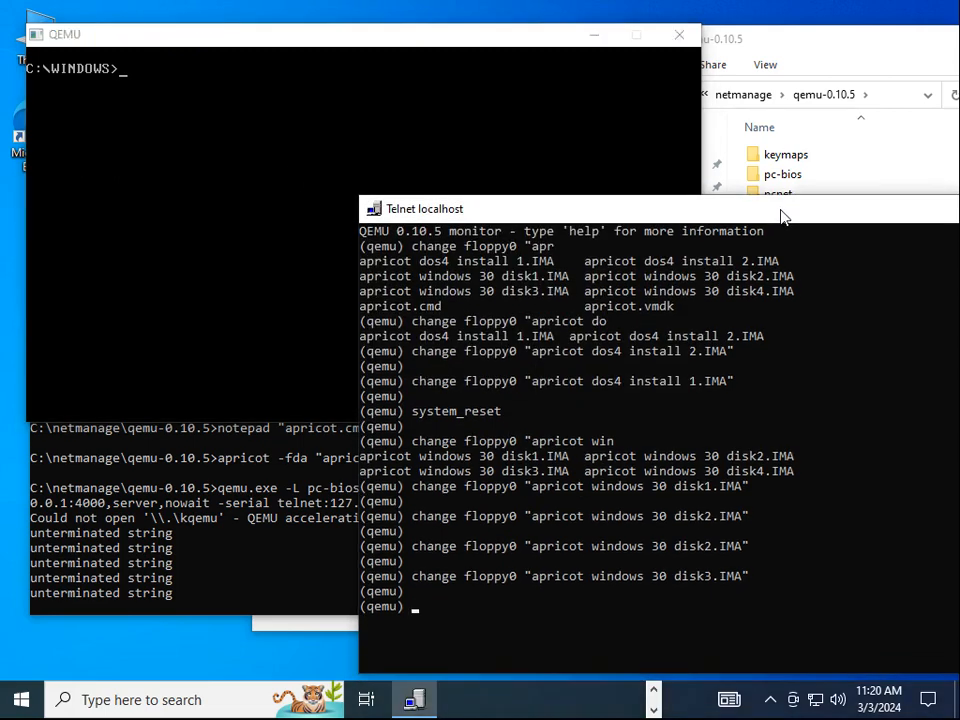
{"action": "type", "text": "sys"}
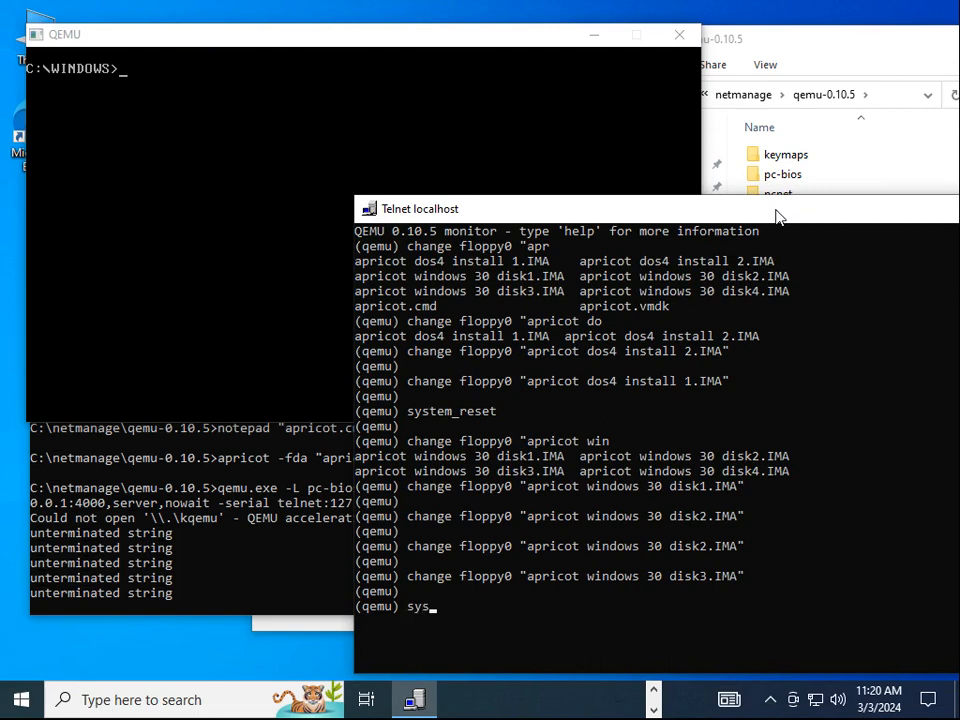
{"action": "type", "text": "tem_reset"}
{"action": "key", "text": "Return"}
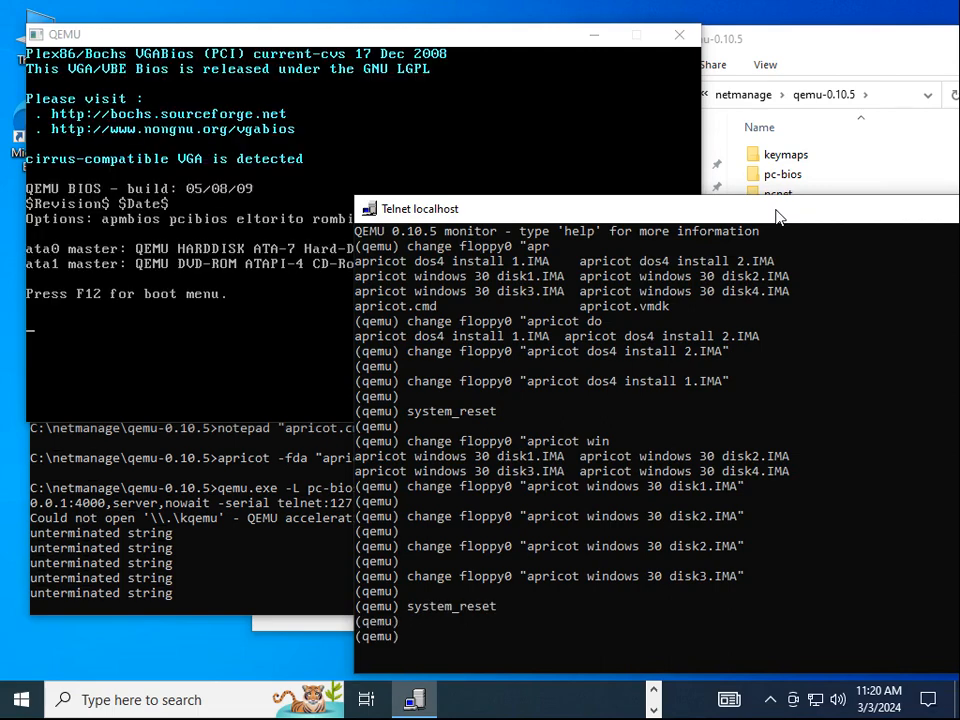
{"action": "left_click", "coordinate": [205, 35]}
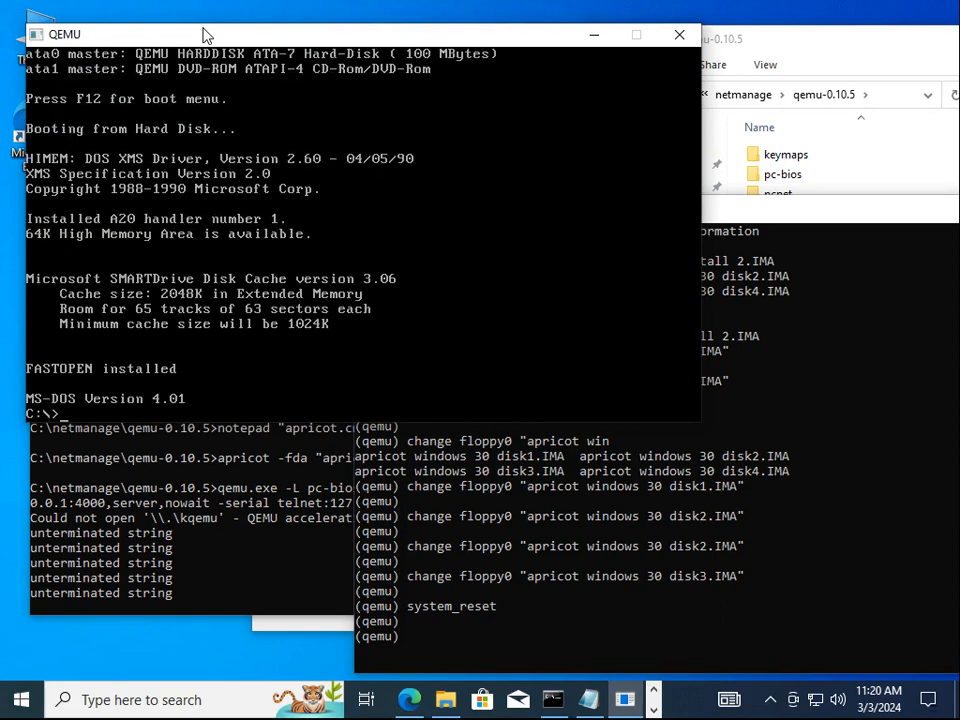
Run mem, start Windows, and check the version and free memory in About
{"action": "type", "text": "mem"}
{"action": "key", "text": "Return"}
{"action": "type", "text": "win"}
{"action": "key", "text": "Return"}
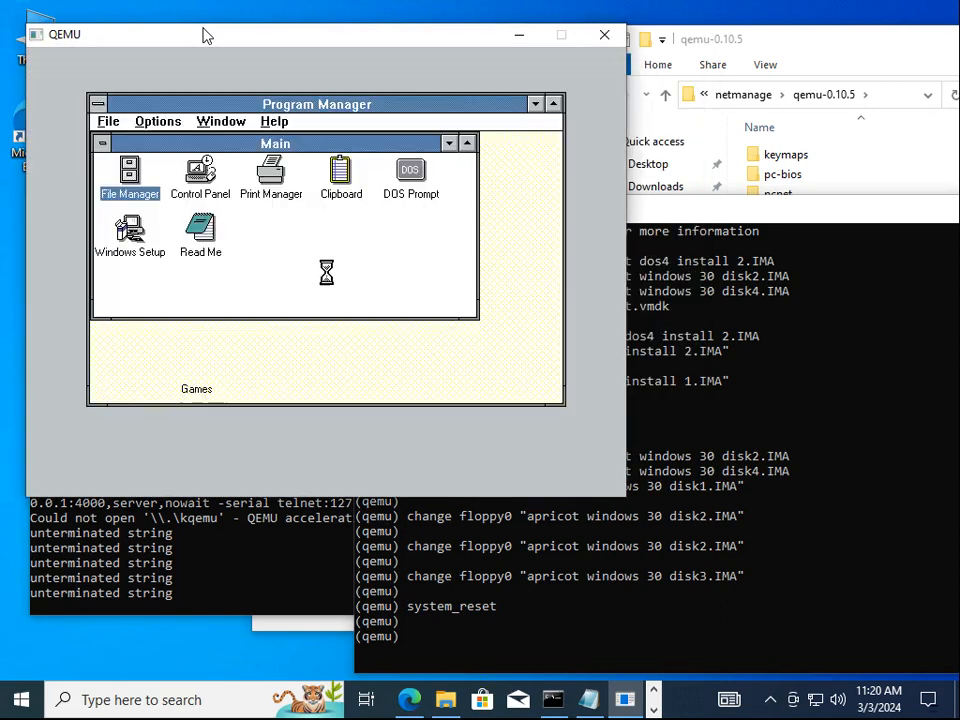
{"action": "key", "text": "alt+h"}
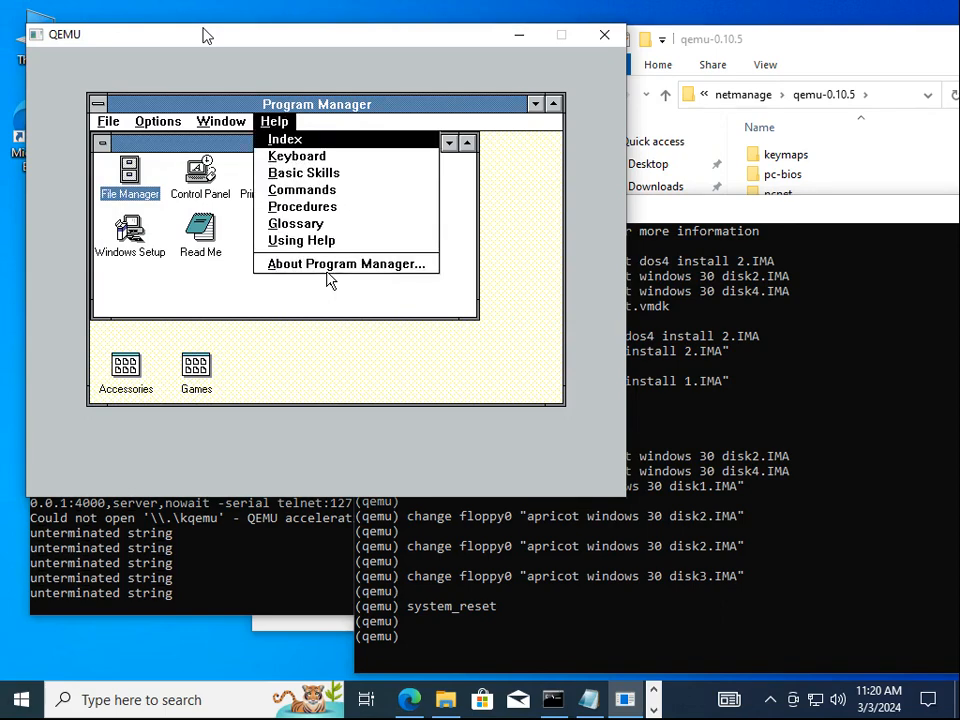
{"action": "key", "text": "a"}
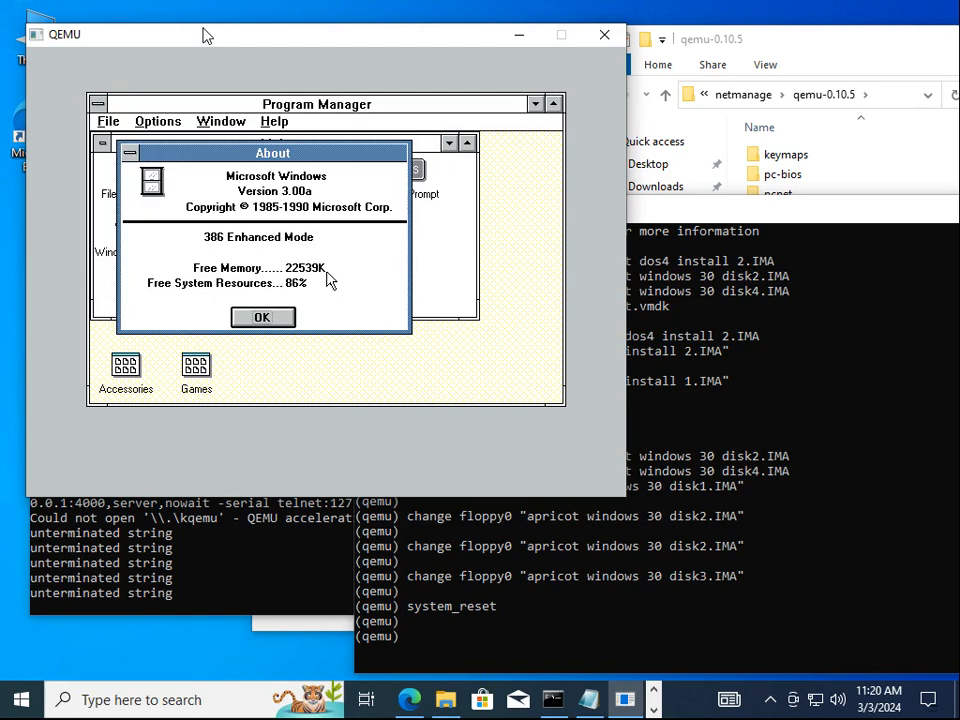
{"action": "key", "text": "Return"}
In PIF Editor, set _default.pif's display usage to Windowed
{"action": "key", "text": "alt+f"}
{"action": "type", "text": "r"}
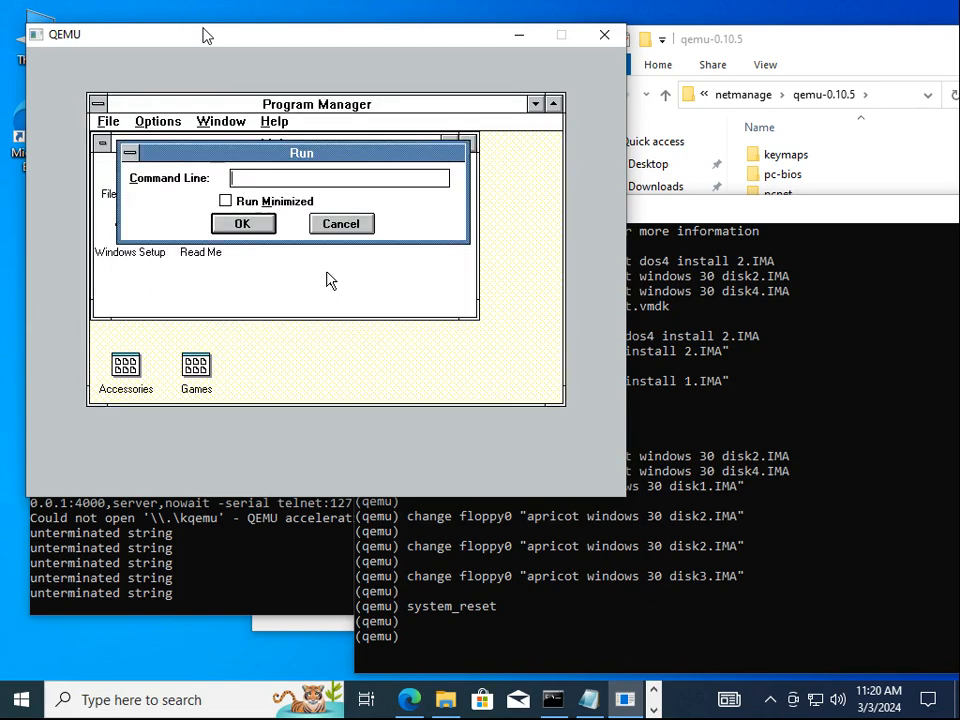
{"action": "type", "text": "pifedit"}
{"action": "key", "text": "Return"}
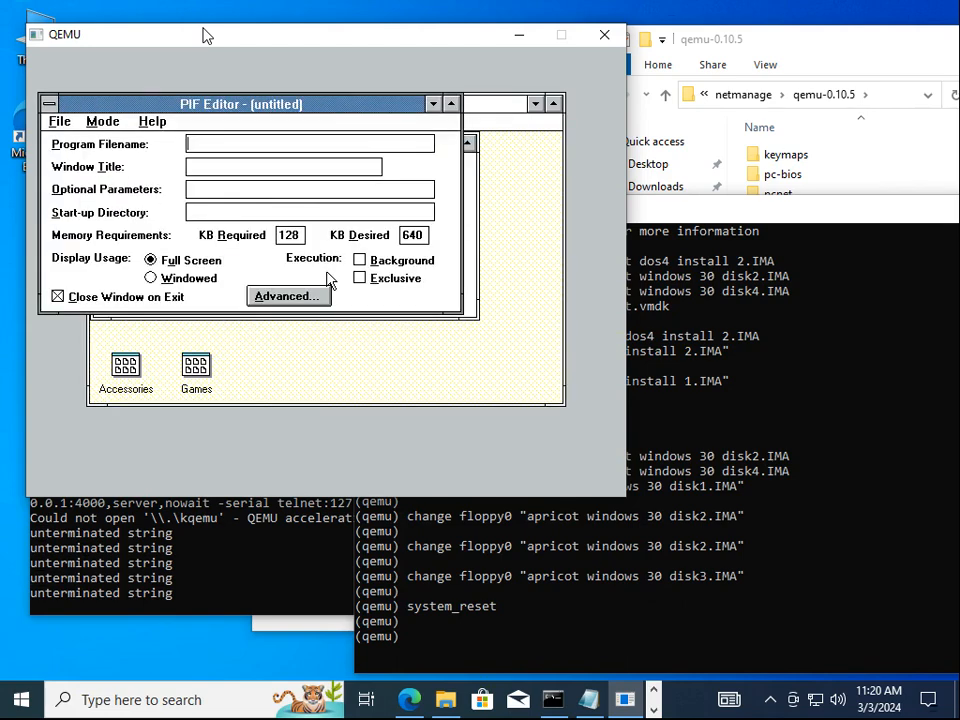
{"action": "key", "text": "alt+f"}
{"action": "key", "text": "o"}
{"action": "key", "text": "Tab"}
{"action": "key", "text": "Down"}
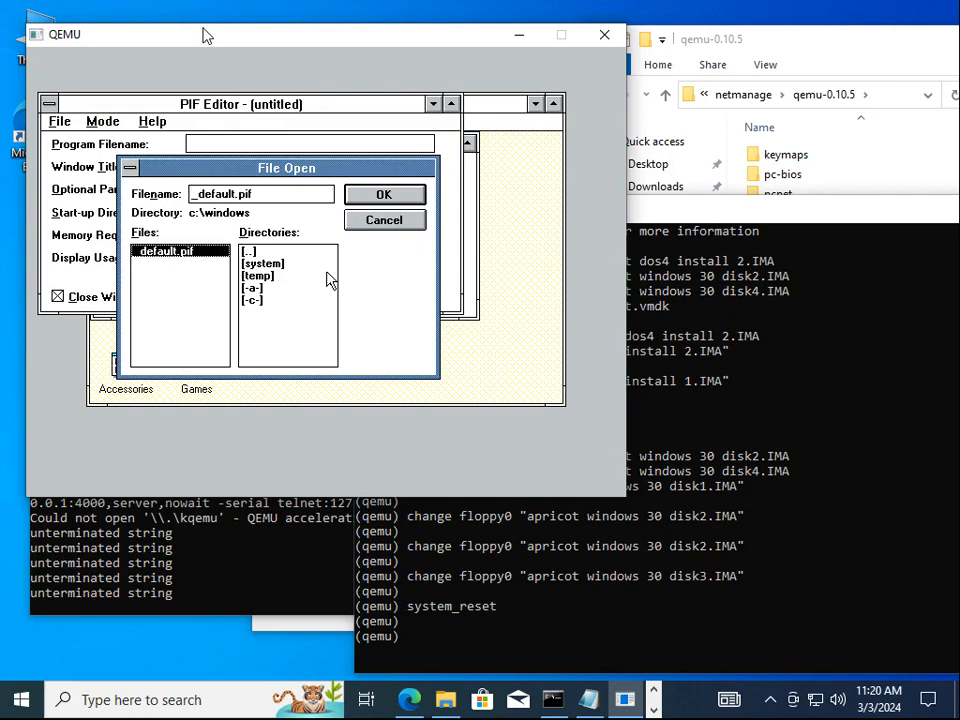
{"action": "key", "text": "Return"}
{"action": "key", "text": "alt+w"}
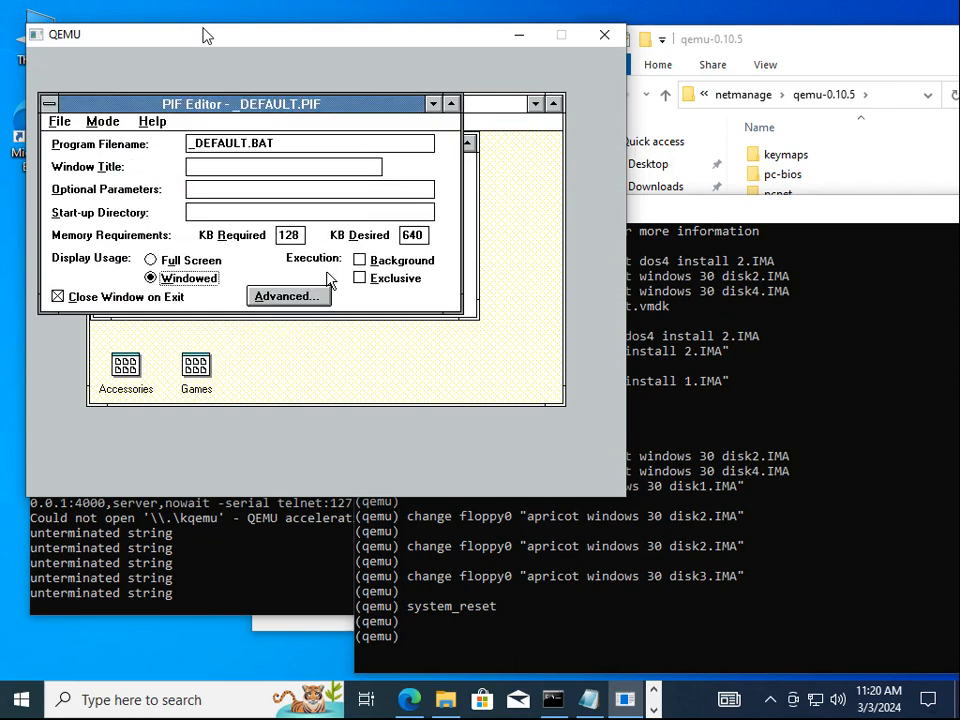
{"action": "key", "text": "alt+f"}
{"action": "key", "text": "Escape"}
{"action": "key", "text": "alt+f"}
Run mem in a windowed DOS Prompt, return to Windows, and exit to C:\>
{"action": "key", "text": "x"}
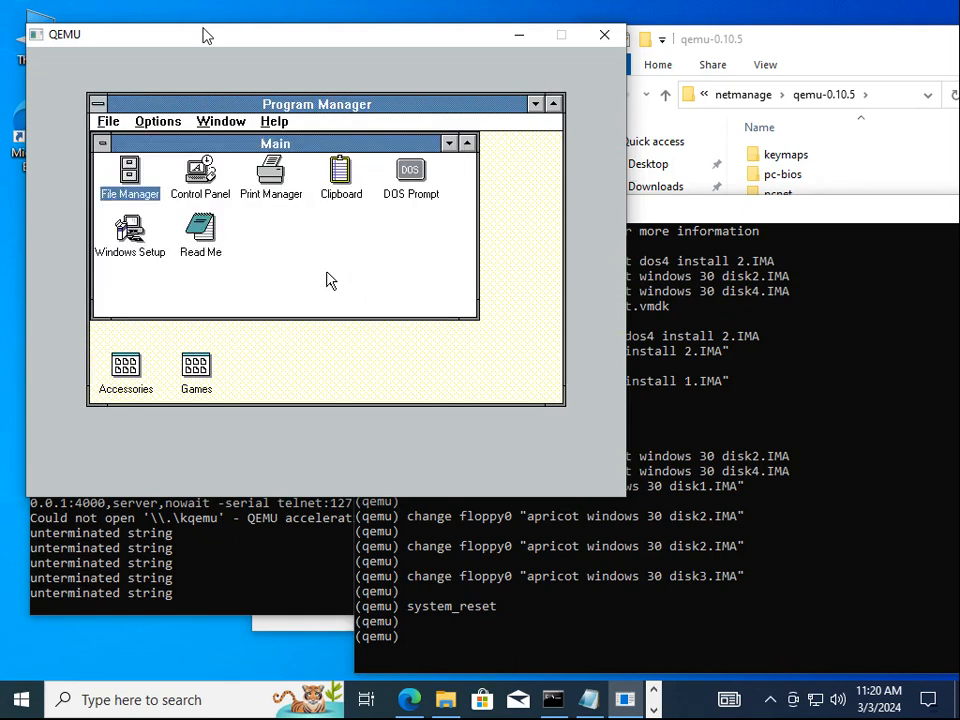
{"action": "key", "text": "Right"}
{"action": "key", "text": "Right"}
{"action": "key", "text": "Right"}
{"action": "key", "text": "Right"}
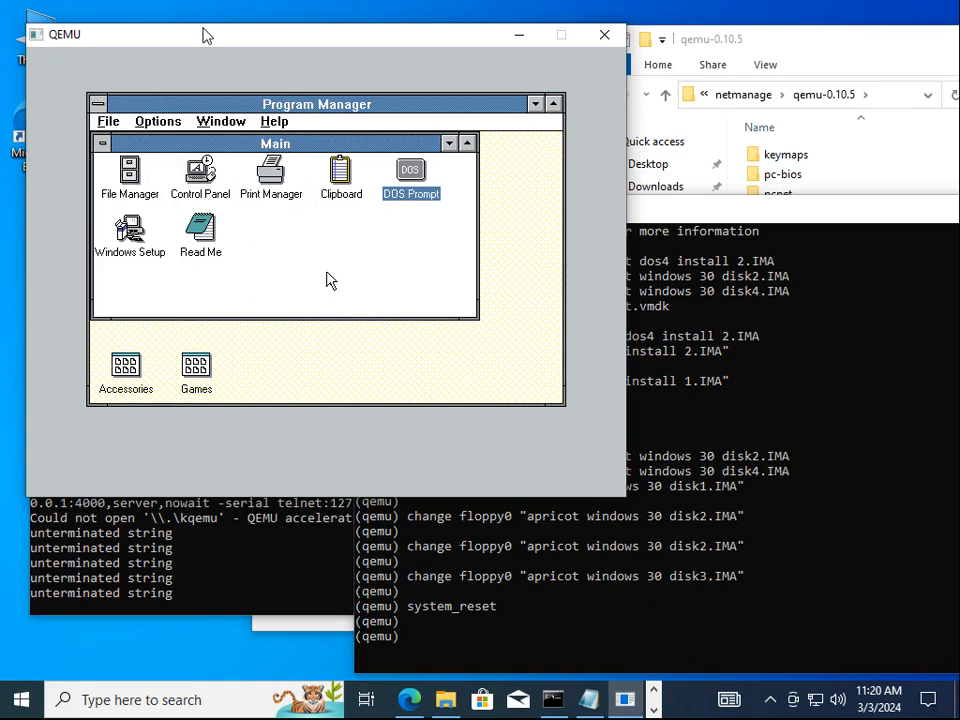
{"action": "key", "text": "Return"}
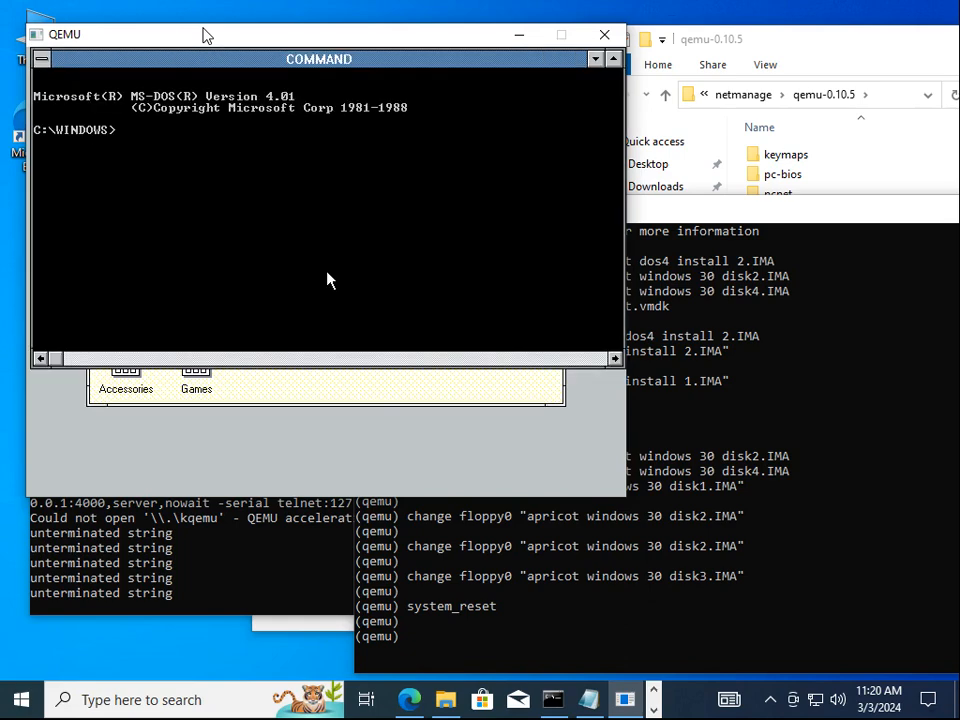
{"action": "type", "text": "mem"}
{"action": "key", "text": "Return"}
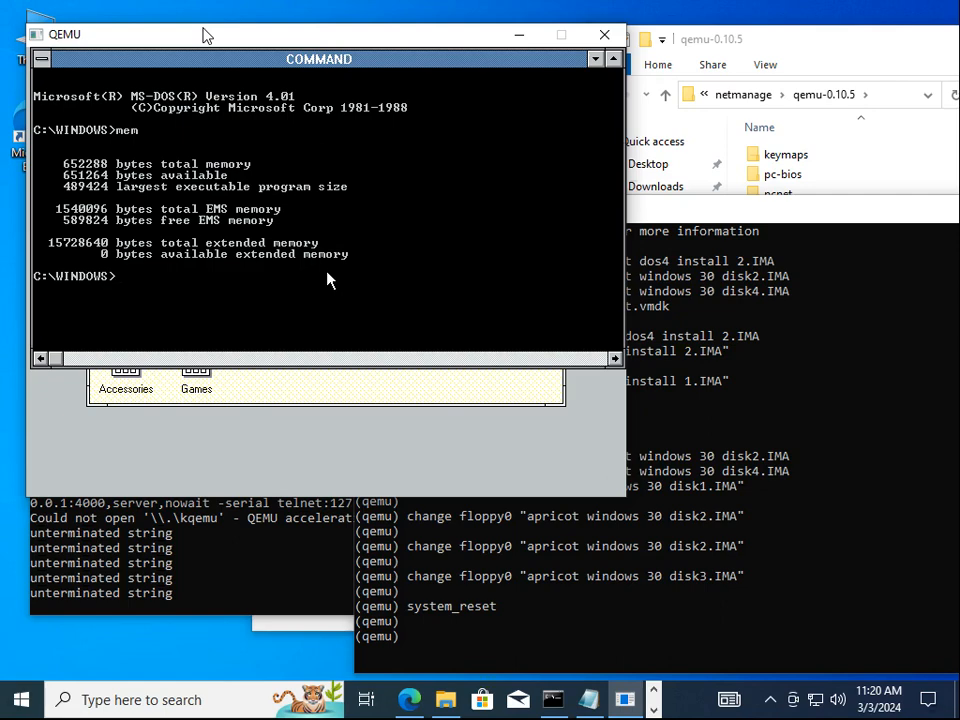
{"action": "type", "text": "exit"}
{"action": "key", "text": "Return"}
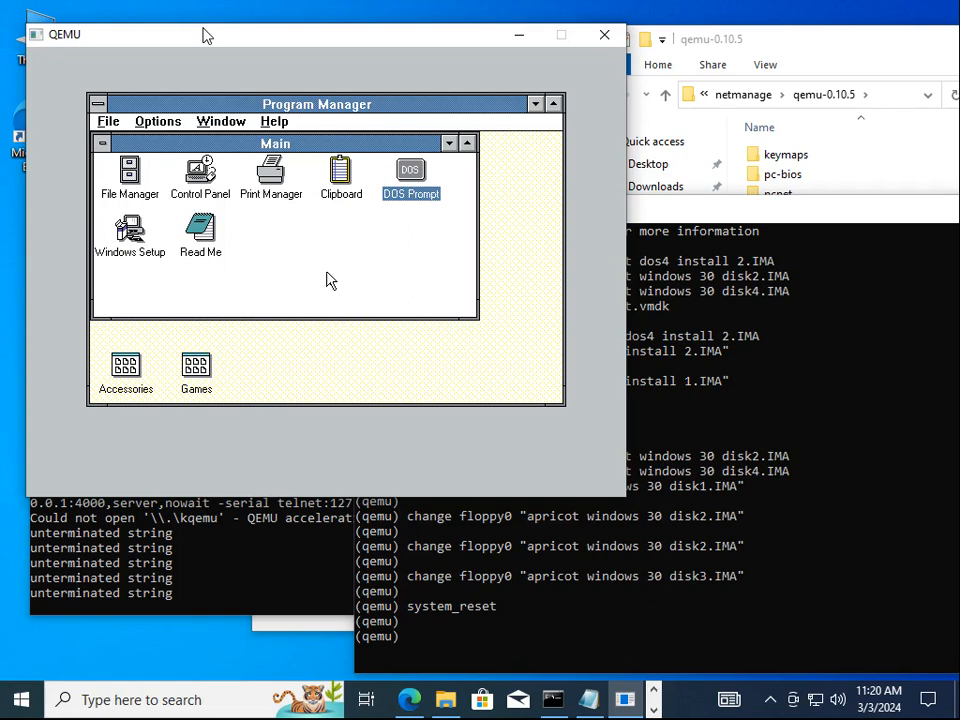
{"action": "key", "text": "alt+F4"}
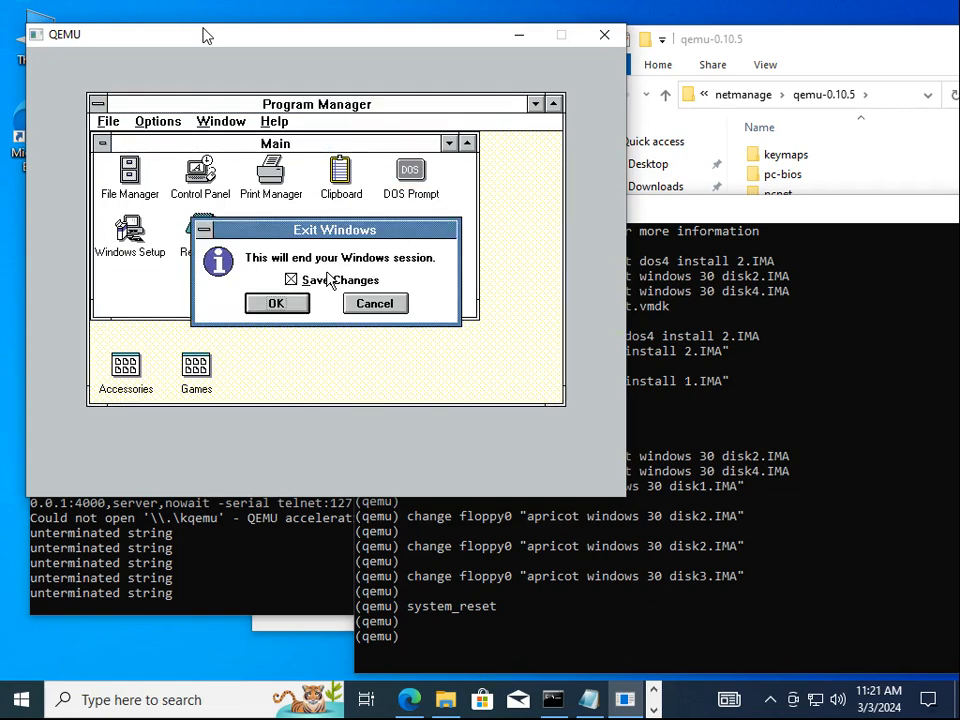
{"action": "key", "text": "Return"}
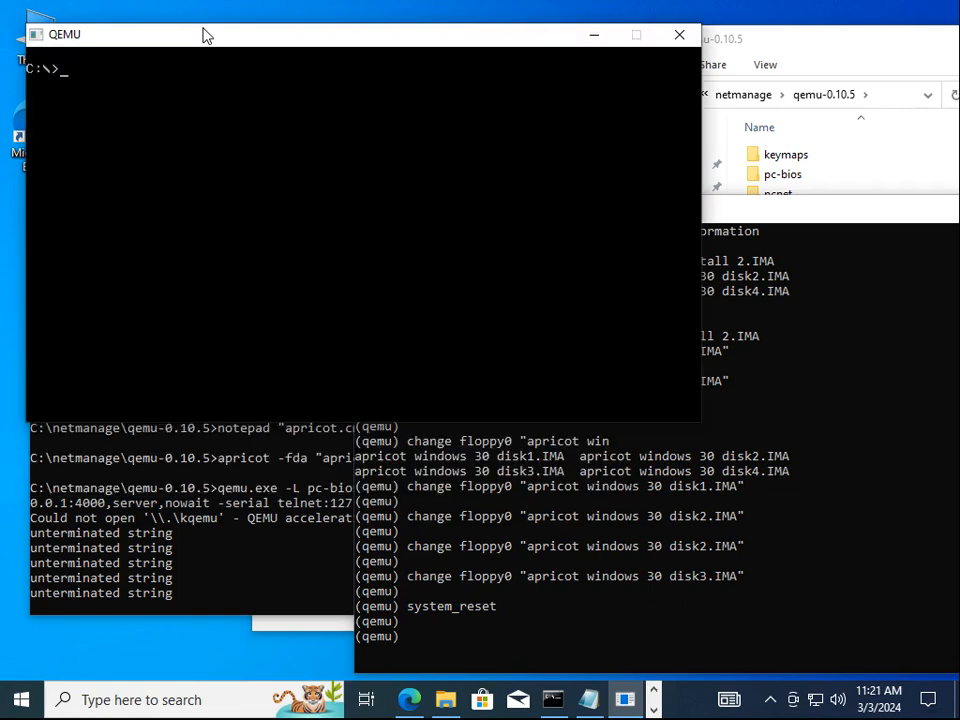
Close QEMU and compress apricot.vmdk into apricot.7z with 7-Zip
{"action": "left_click", "coordinate": [676, 38]}
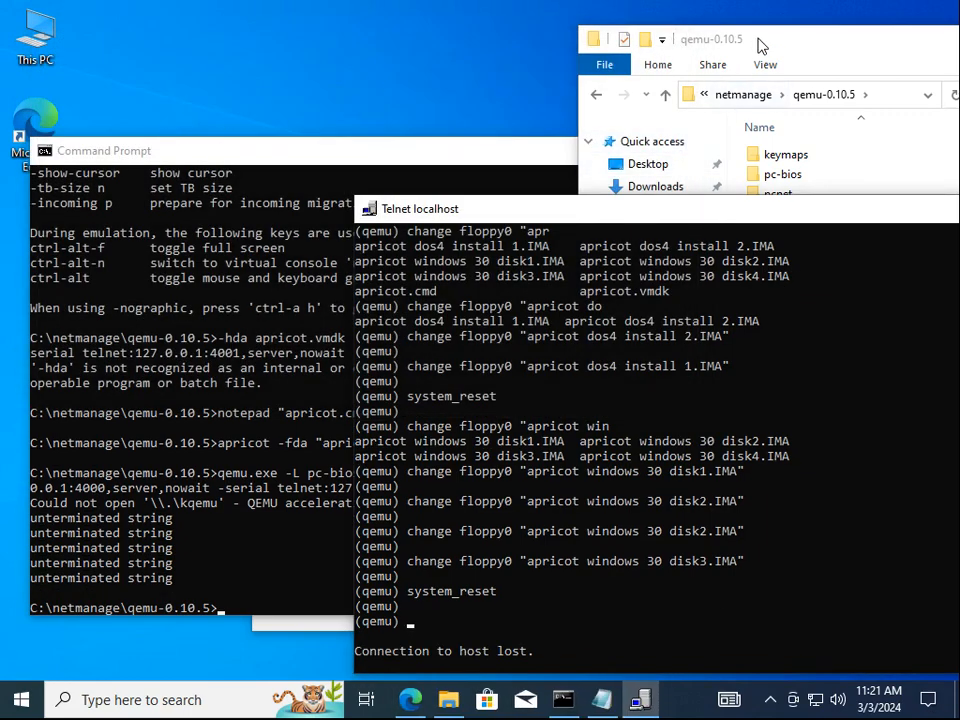
{"action": "left_click_drag", "start_coordinate": [758, 42], "coordinate": [449, 40]}
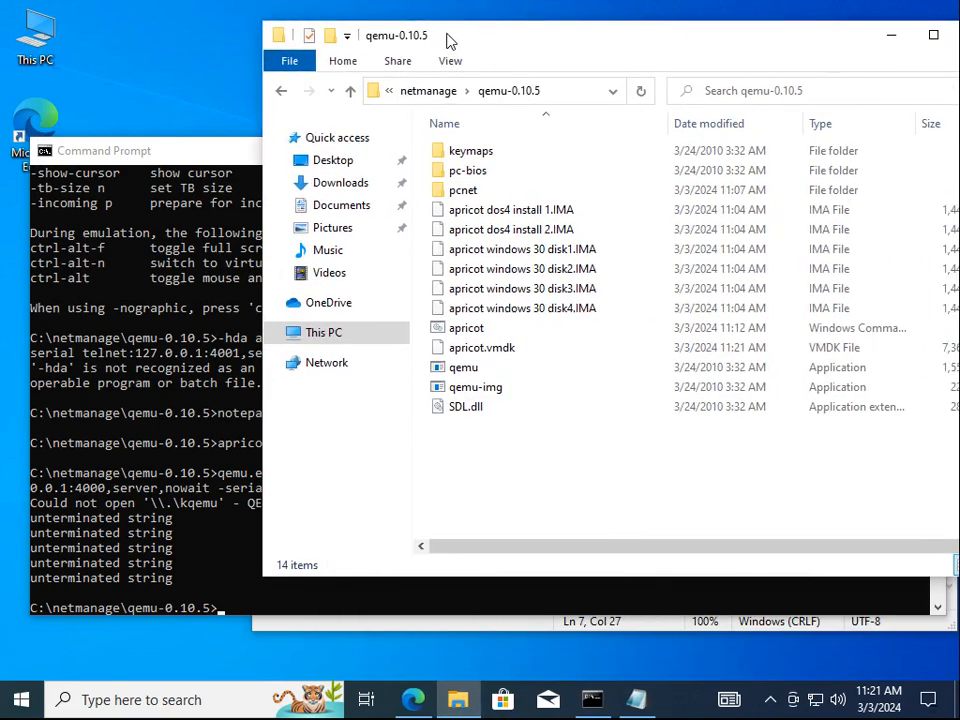
{"action": "right_click", "coordinate": [462, 350]}
{"action": "mouse_move", "coordinate": [489, 381]}
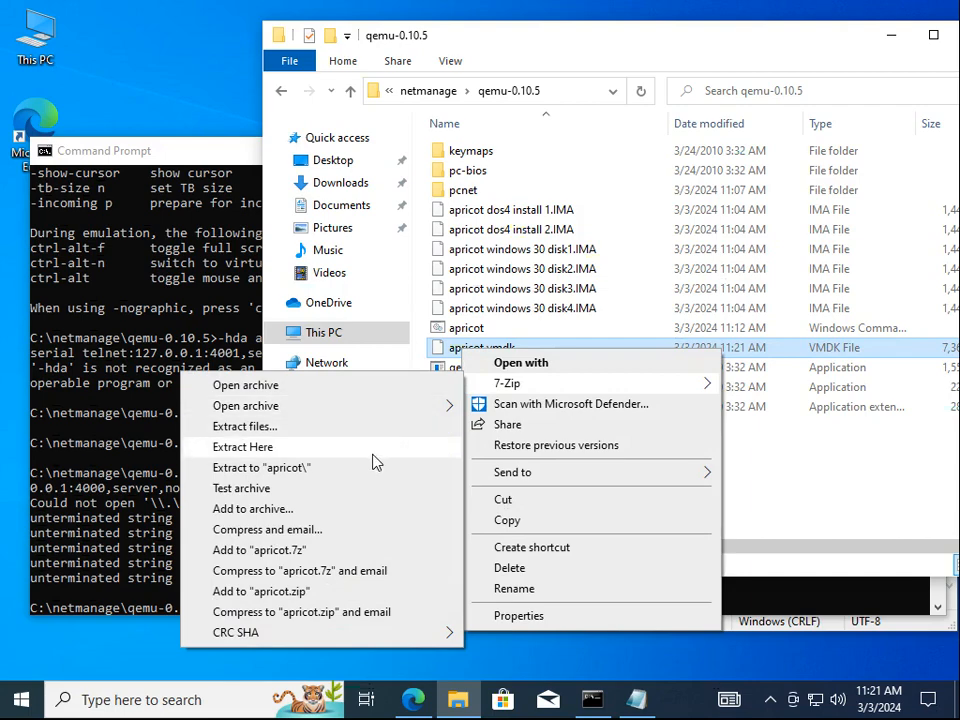
{"action": "left_click", "coordinate": [342, 558]}
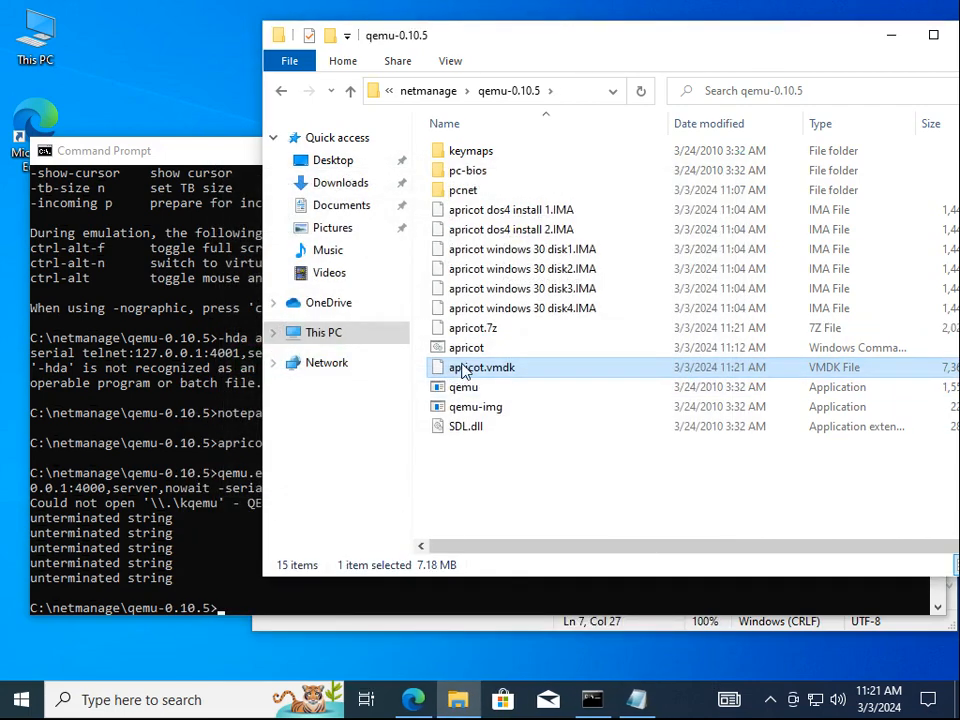
Rename apricot.7z to apricot-dos4-win3.7z
{"action": "left_click", "coordinate": [477, 331]}
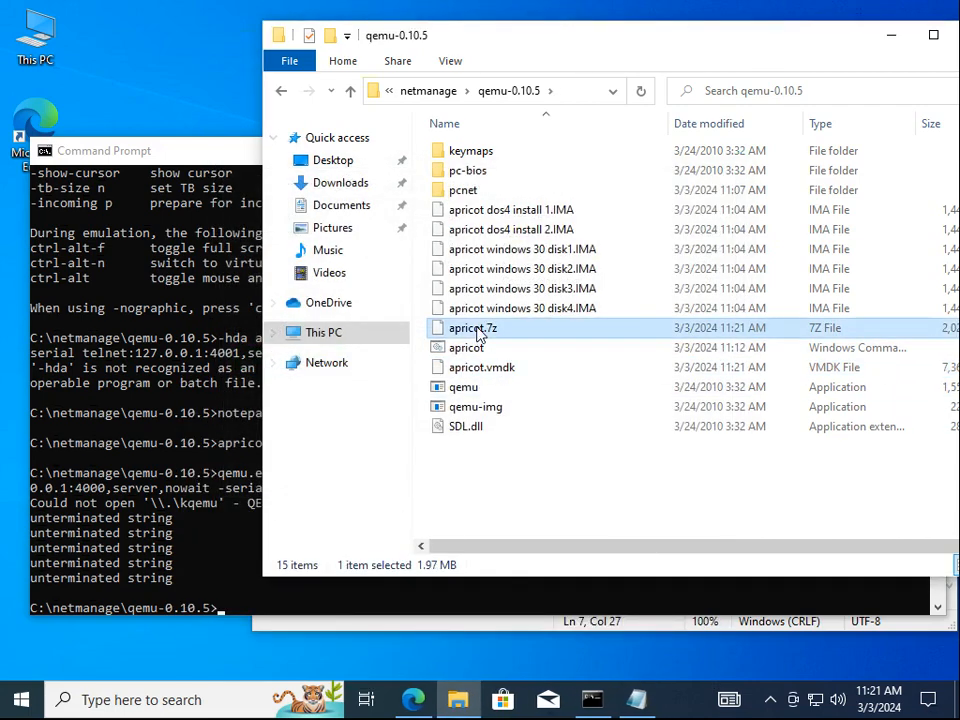
{"action": "left_click", "coordinate": [477, 331]}
{"action": "key", "text": "Right"}
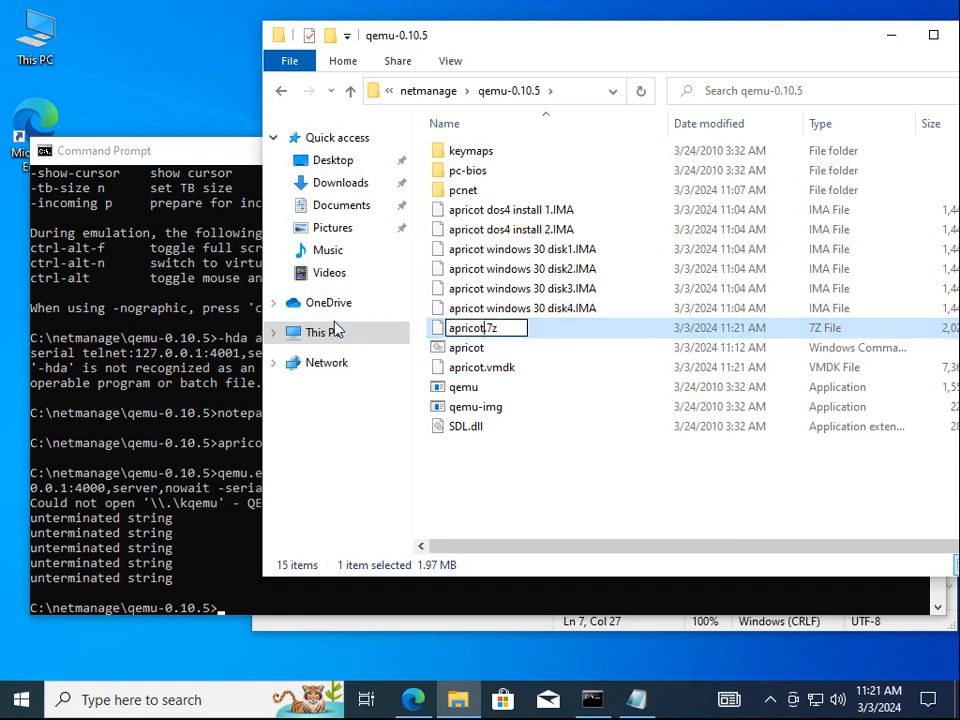
{"action": "type", "text": "-dos4-win3"}
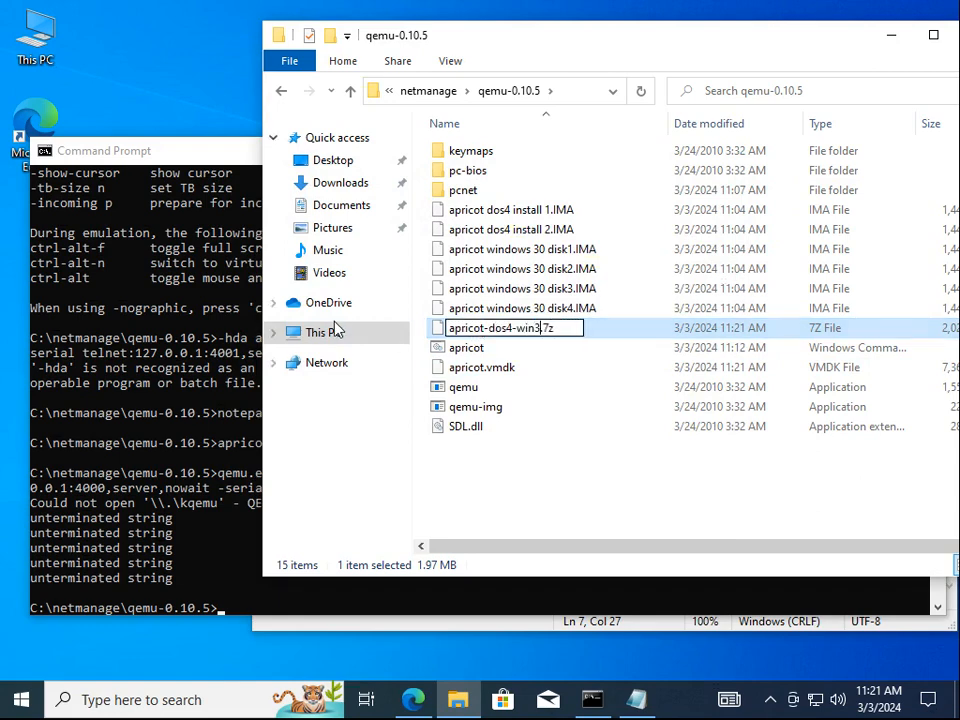
{"action": "key", "text": "Return"}
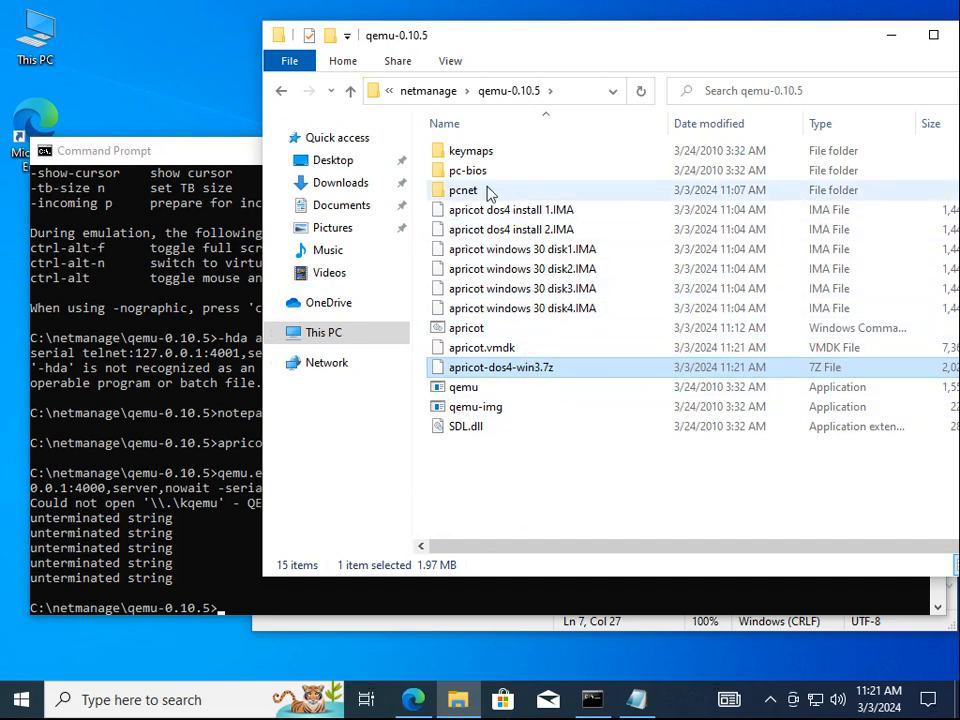
{"action": "right_click", "coordinate": [464, 329]}
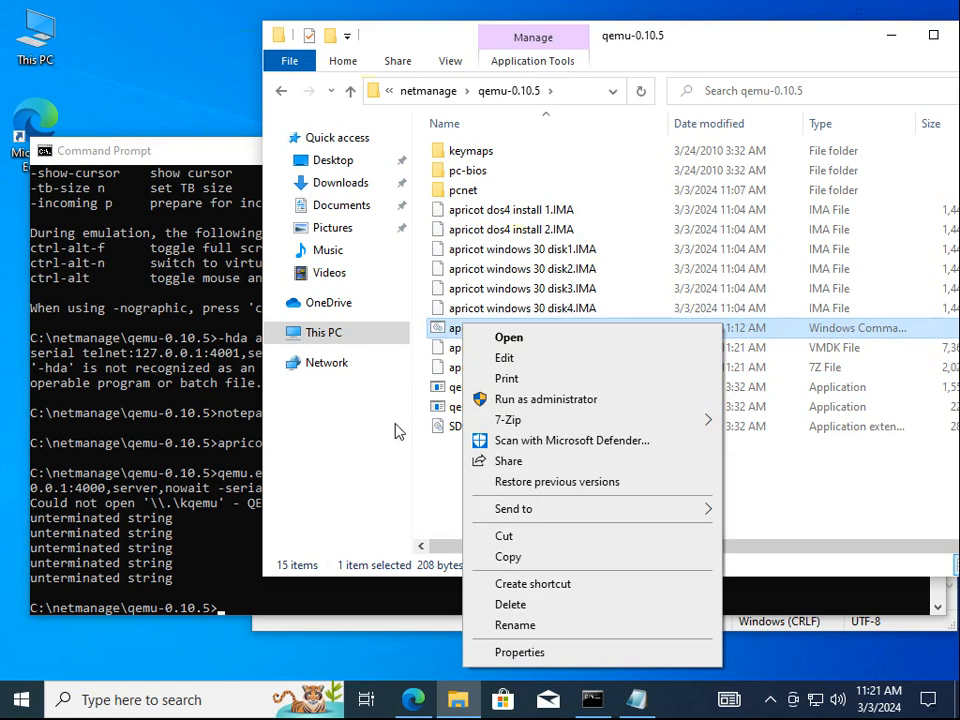
Select the newt, ipx and chameleon disc images in the NetManage Chameleon NFS 3.10 folder and copy them
{"action": "left_click", "coordinate": [424, 475]}
{"action": "left_click", "coordinate": [503, 471]}
{"action": "key", "text": "alt+Up"}
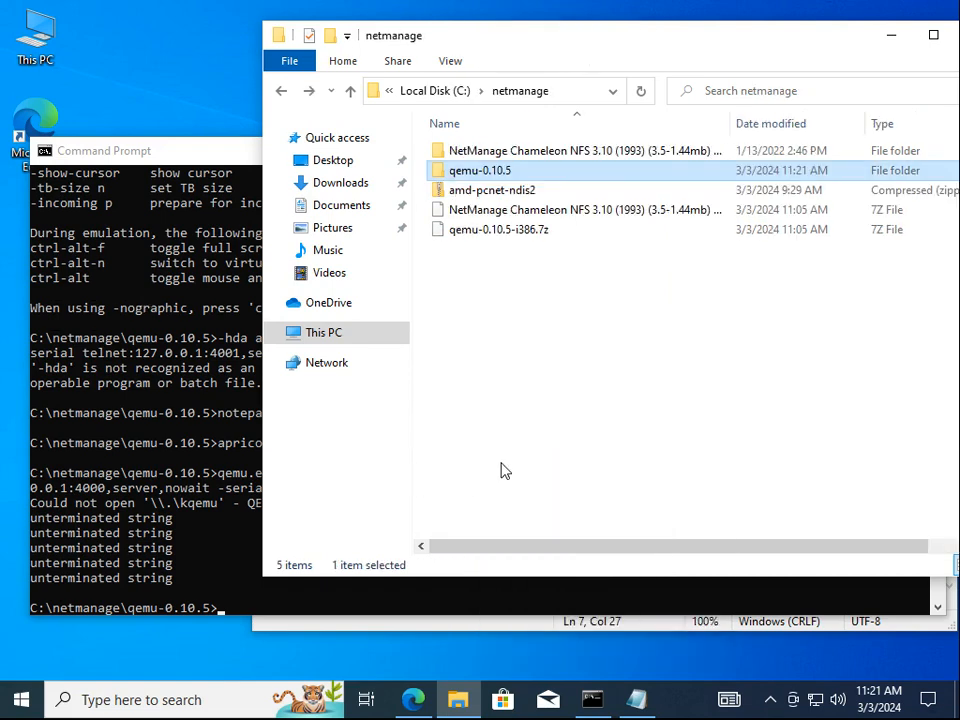
{"action": "double_click", "coordinate": [497, 152]}
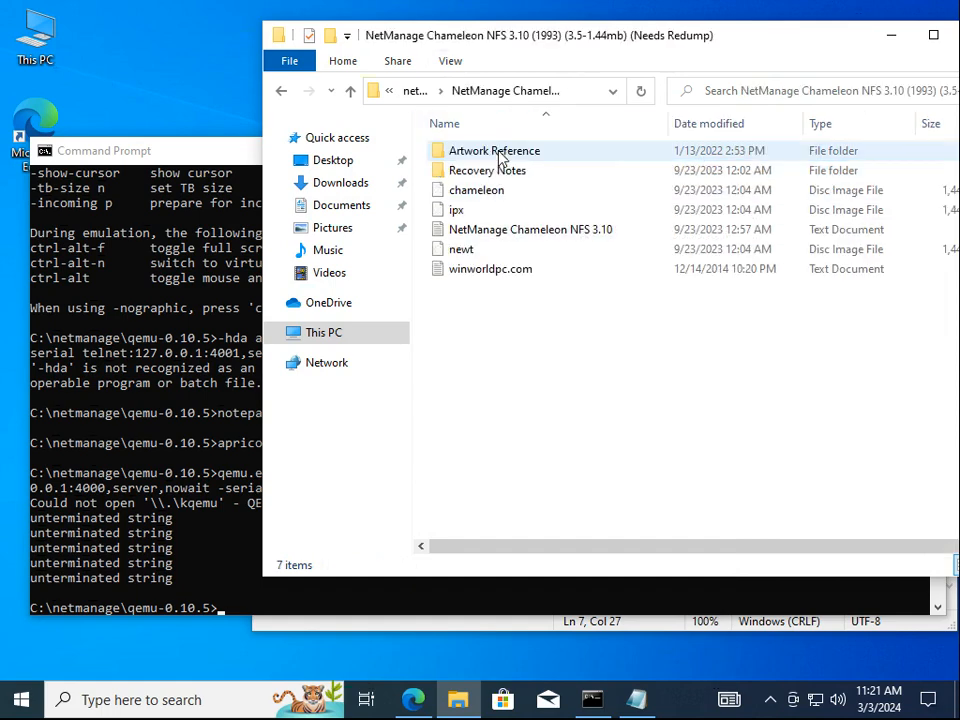
{"action": "left_click", "coordinate": [471, 256]}
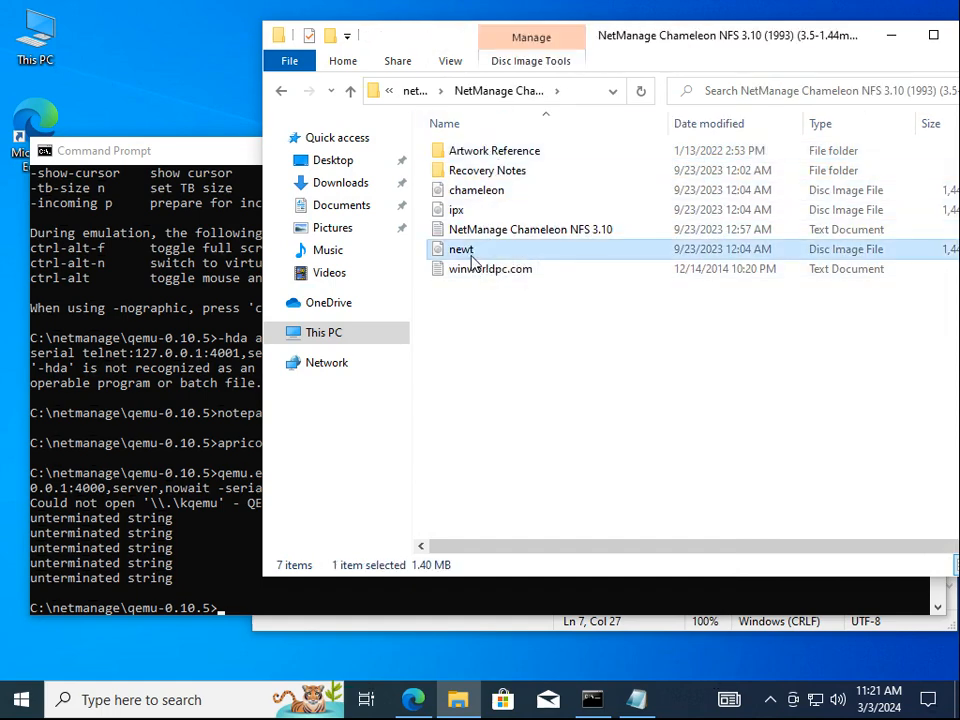
{"action": "left_click", "coordinate": [471, 210], "text": "ctrl"}
{"action": "left_click", "coordinate": [476, 193], "text": "ctrl"}
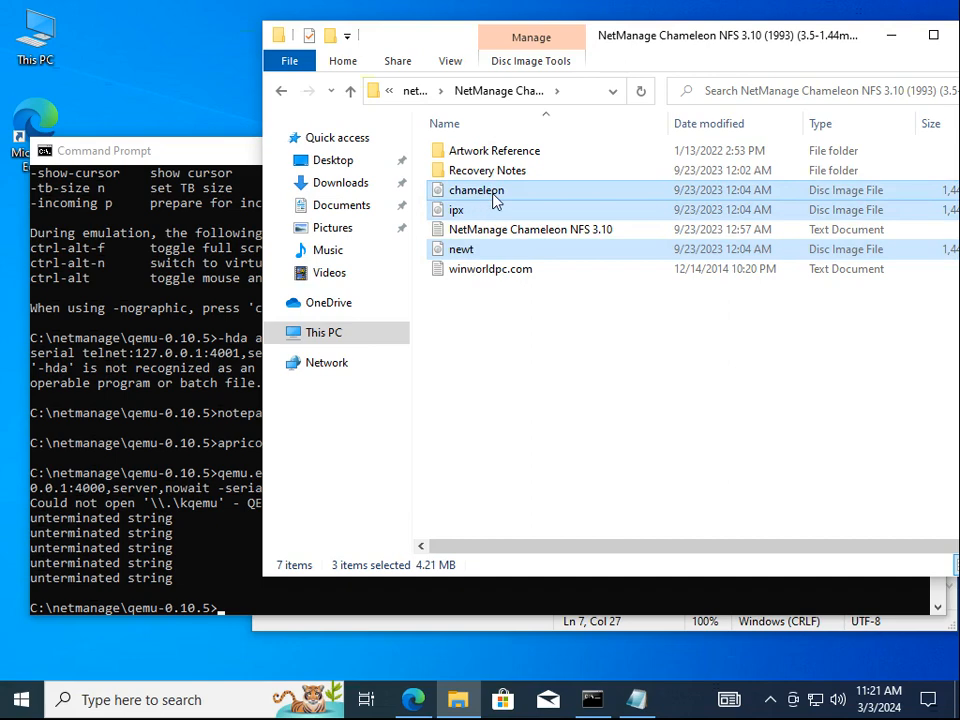
{"action": "right_click", "coordinate": [492, 199]}
{"action": "left_click", "coordinate": [553, 368]}
Paste the three disc images into the qemu-0.10.5 folder
{"action": "left_click", "coordinate": [412, 92]}
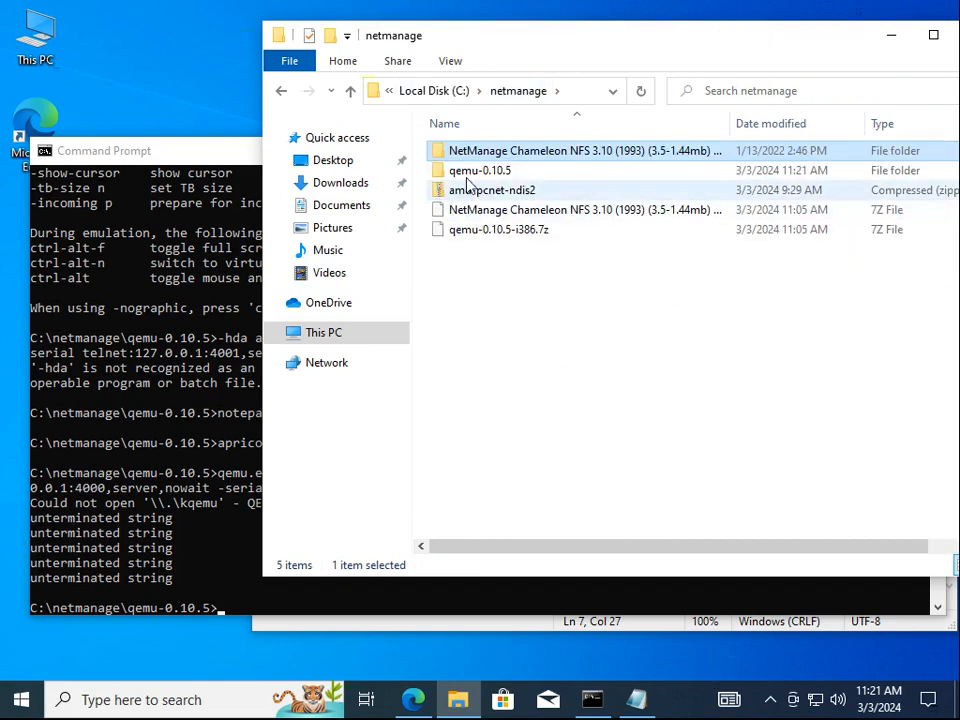
{"action": "double_click", "coordinate": [470, 172]}
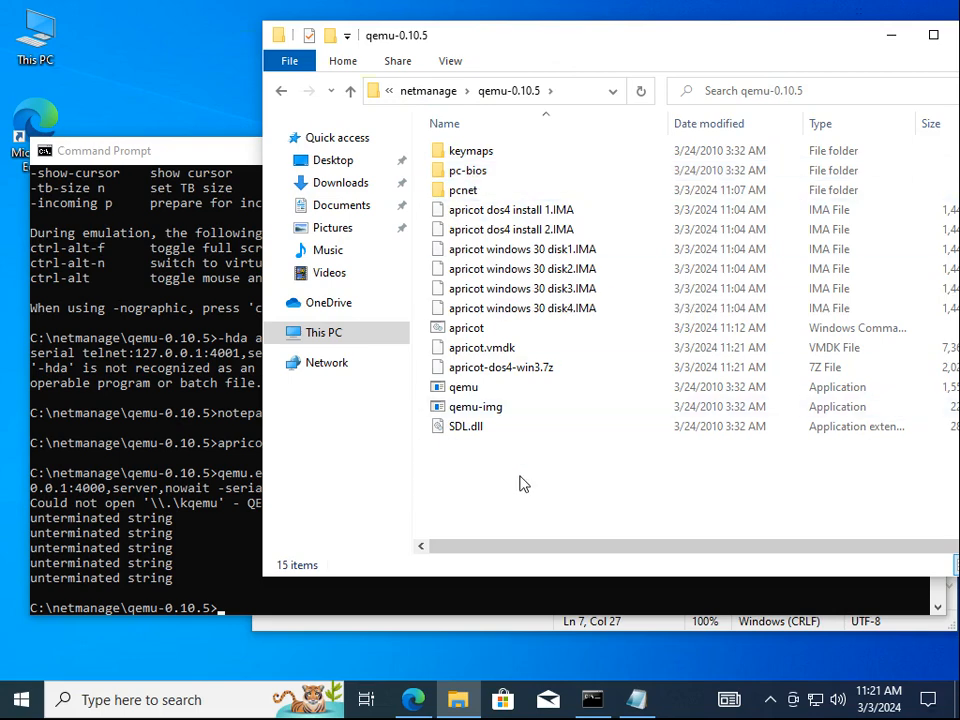
{"action": "key", "text": "ctrl+v"}
{"action": "left_click", "coordinate": [507, 529]}
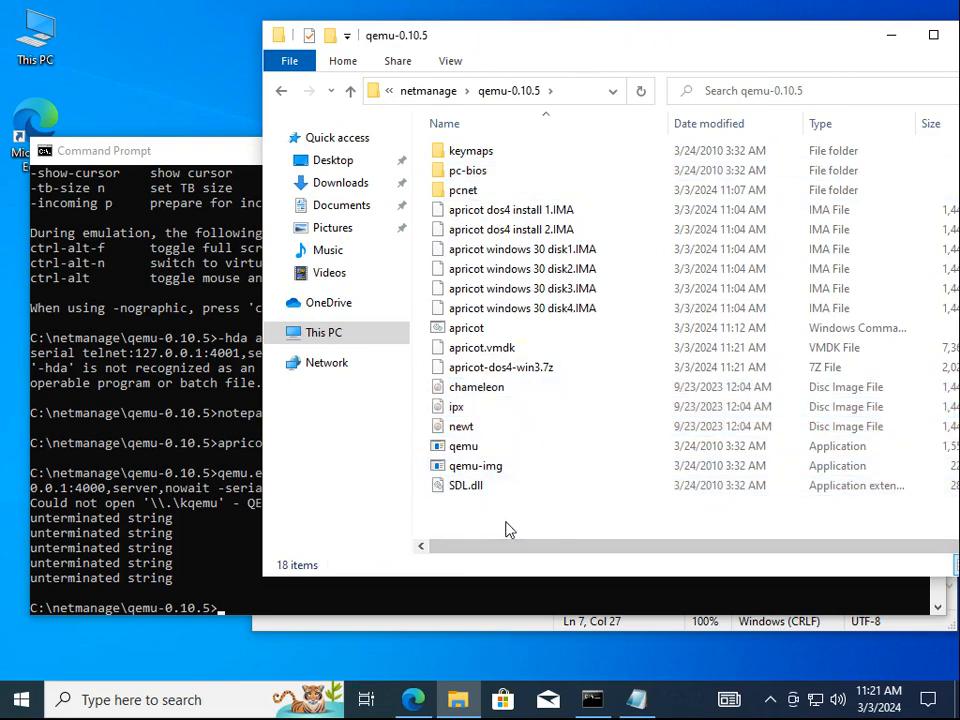
{"action": "left_click", "coordinate": [430, 92]}
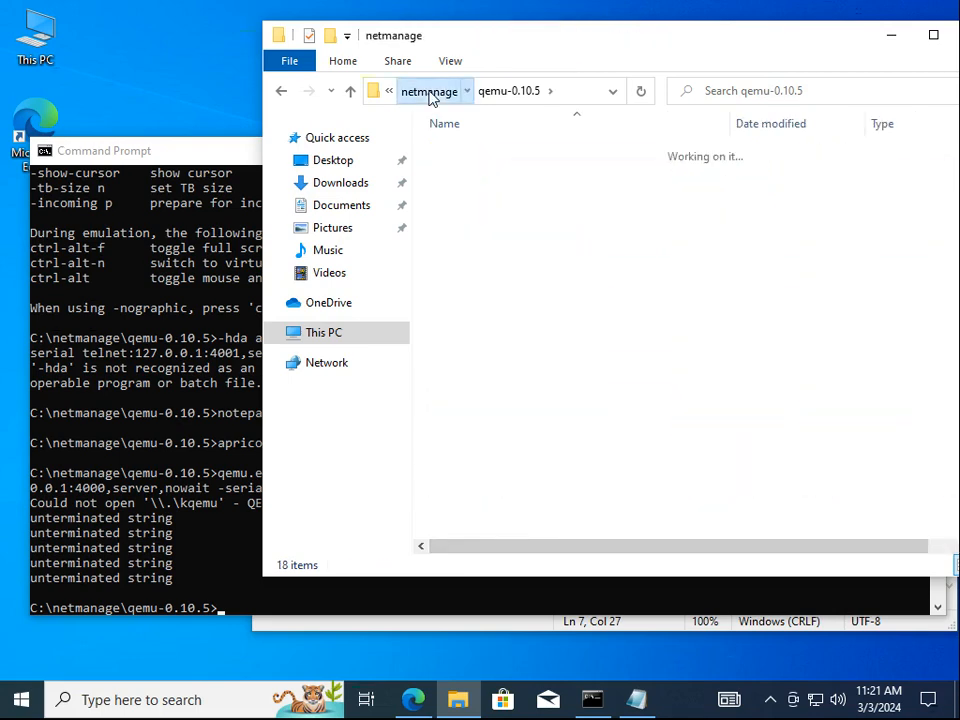
Open the Chameleon NFS 3.10 notes file in Notepad
{"action": "double_click", "coordinate": [497, 156]}
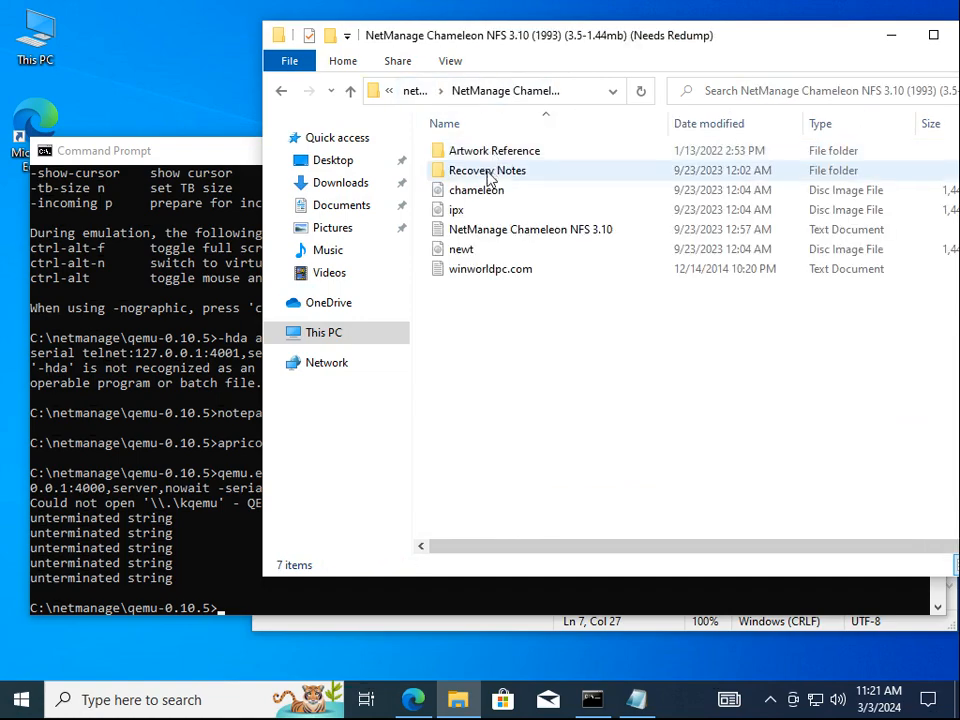
{"action": "double_click", "coordinate": [489, 231]}
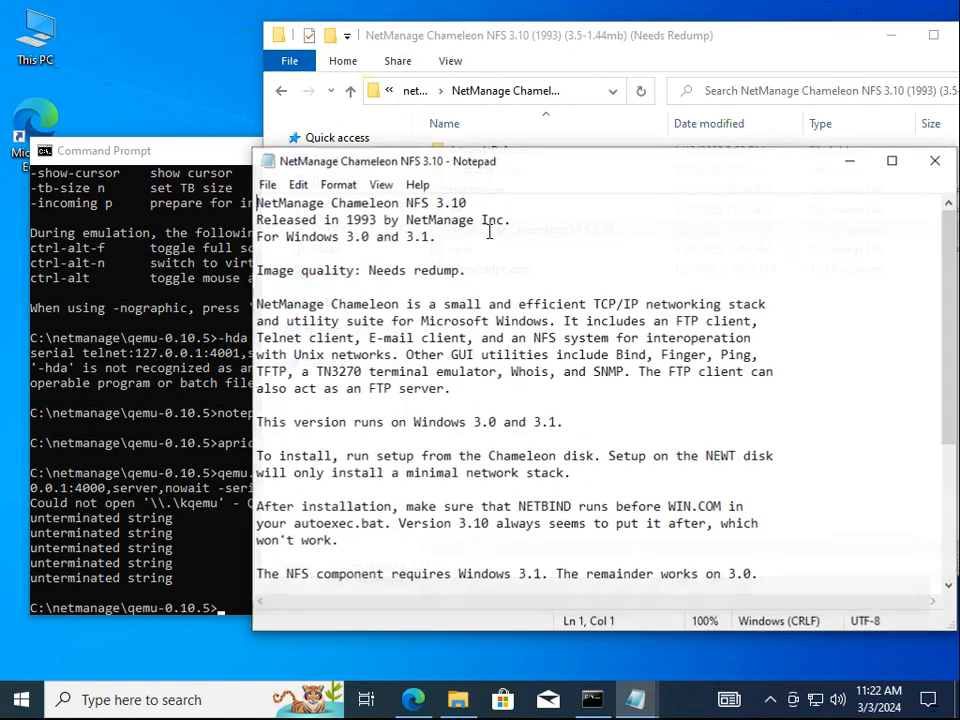
{"action": "scroll", "coordinate": [420, 420], "scroll_direction": "down", "scroll_amount": 4}
{"action": "scroll", "coordinate": [397, 533], "scroll_direction": "up", "scroll_amount": 1}
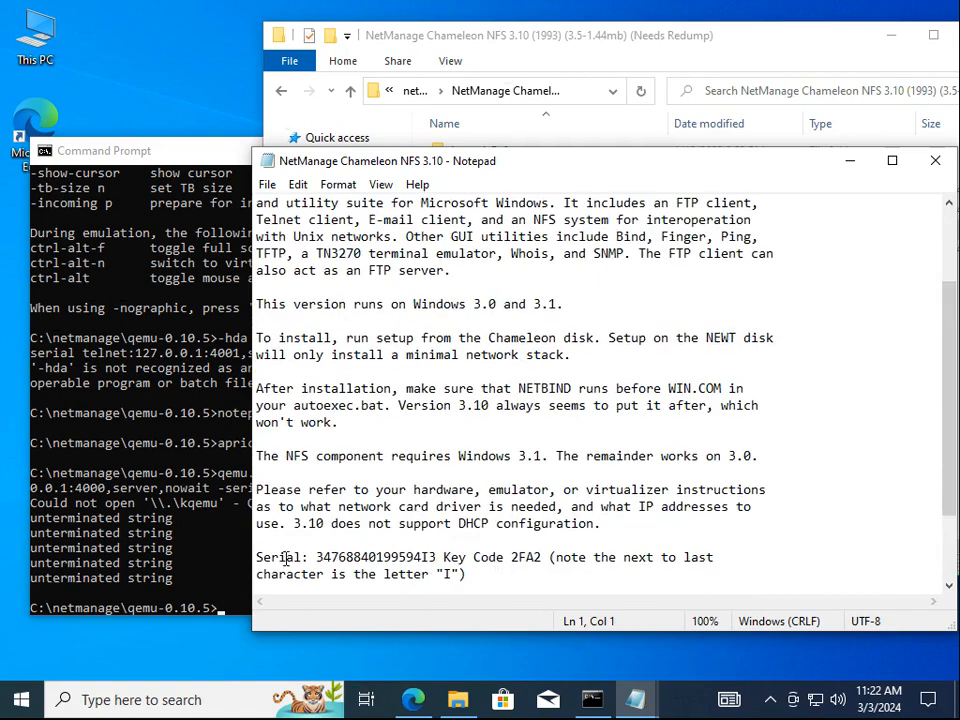
Delete everything above the serial line and below the key code lines, then move Notepad lower
{"action": "left_click", "coordinate": [478, 540]}
{"action": "key", "text": "ctrl+shift+Home"}
{"action": "key", "text": "Delete"}
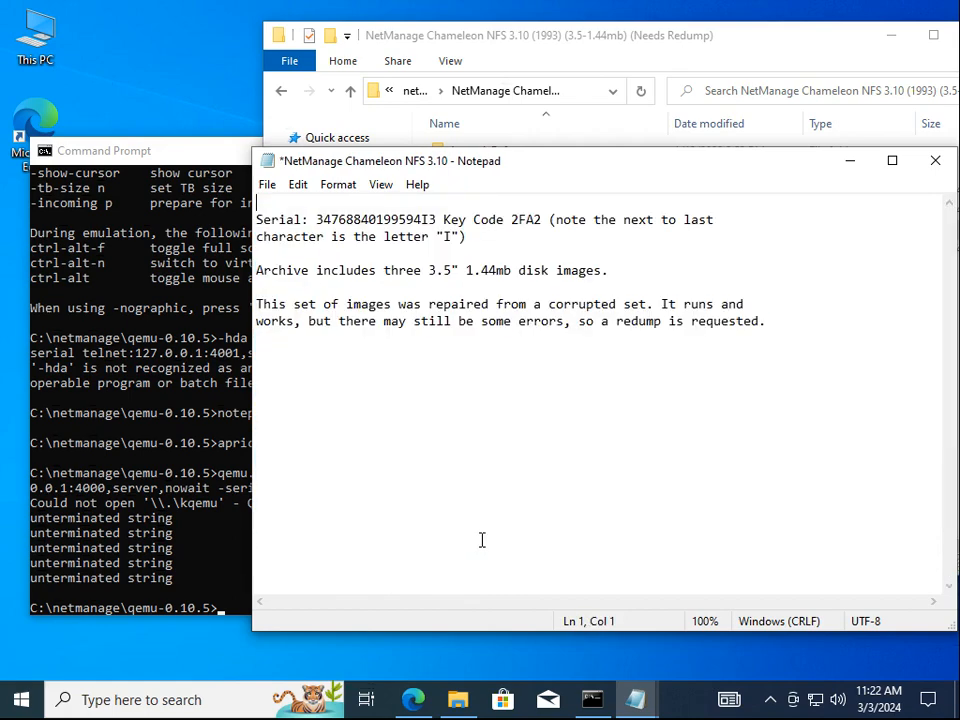
{"action": "key", "text": "Down"}
{"action": "key", "text": "Down"}
{"action": "key", "text": "Down"}
{"action": "key", "text": "ctrl+shift+End"}
{"action": "key", "text": "Delete"}
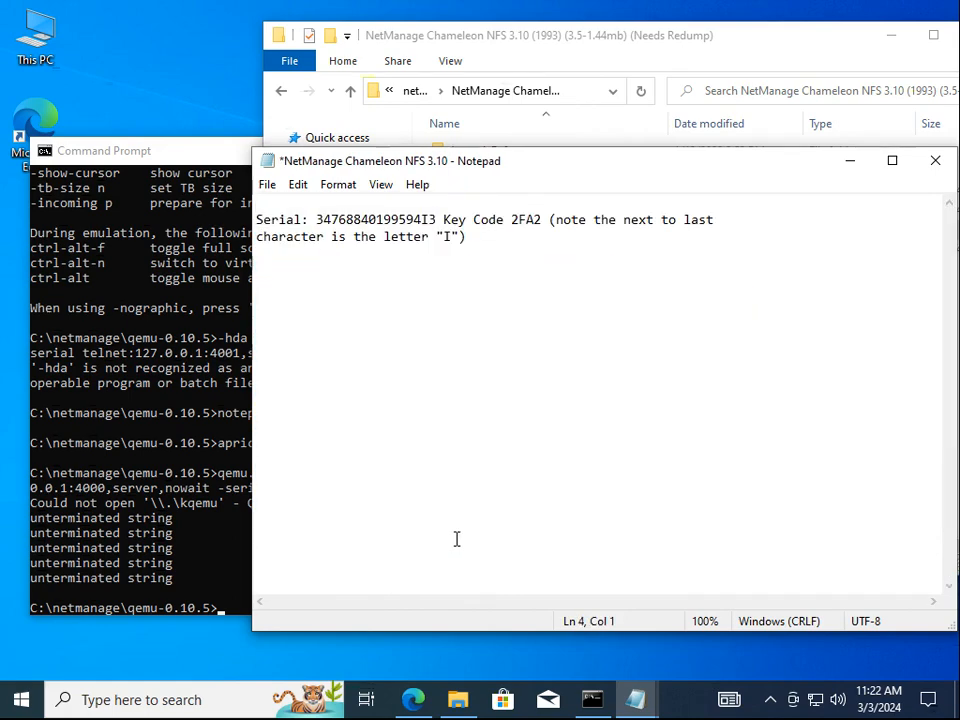
{"action": "left_click_drag", "start_coordinate": [519, 167], "coordinate": [565, 542]}
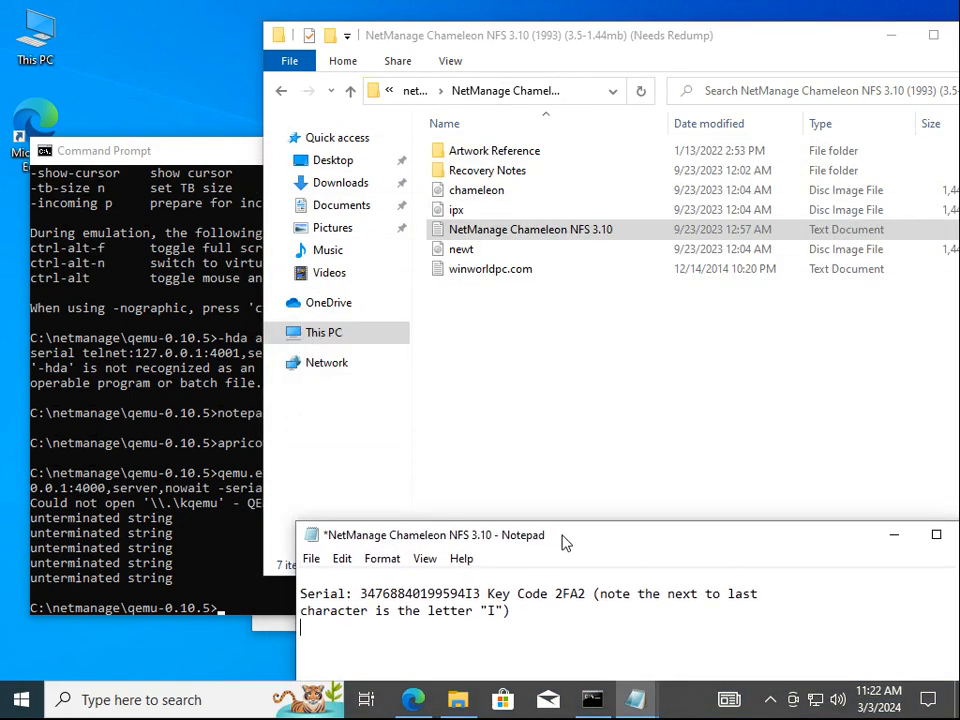
Open the qemu-0.10.5 folder in Explorer and move the Command Prompt window higher
{"action": "left_click", "coordinate": [574, 381]}
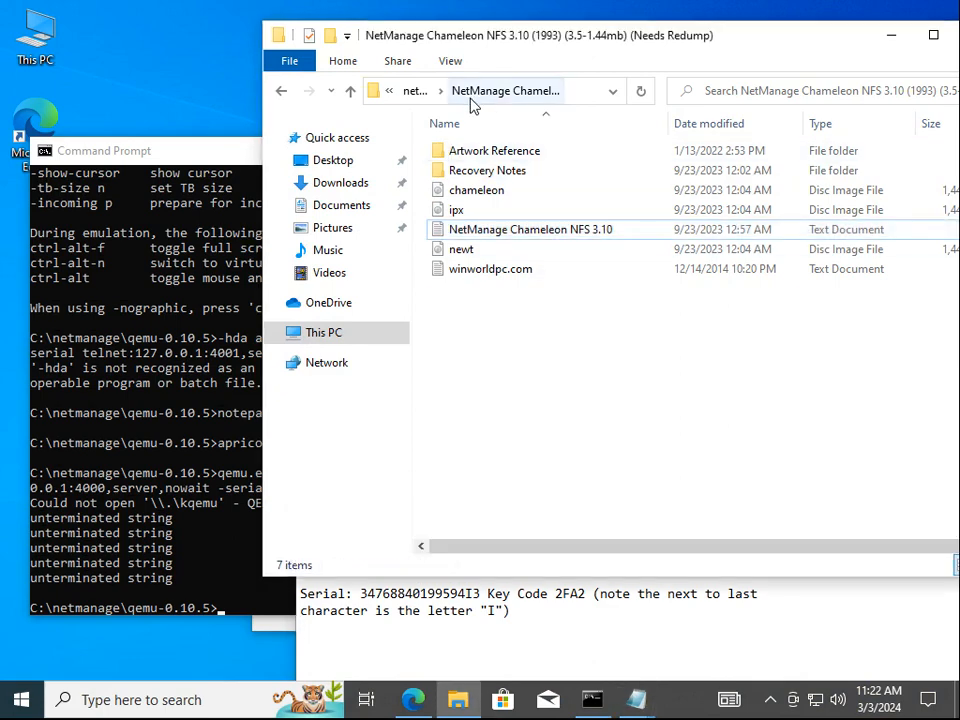
{"action": "left_click", "coordinate": [420, 99]}
{"action": "left_click", "coordinate": [490, 174]}
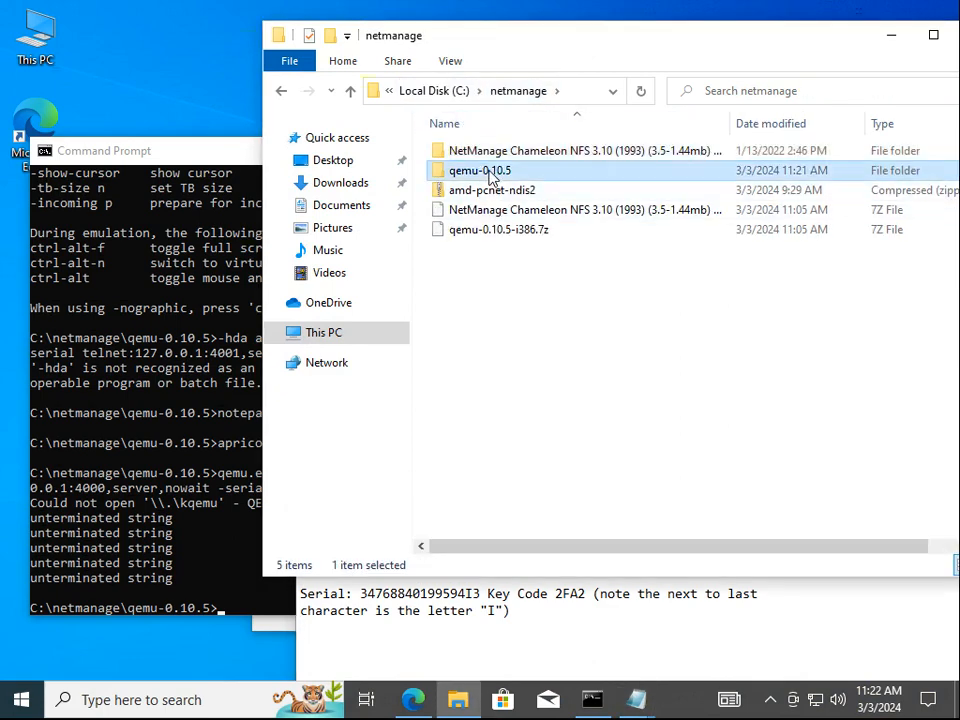
{"action": "double_click", "coordinate": [490, 174]}
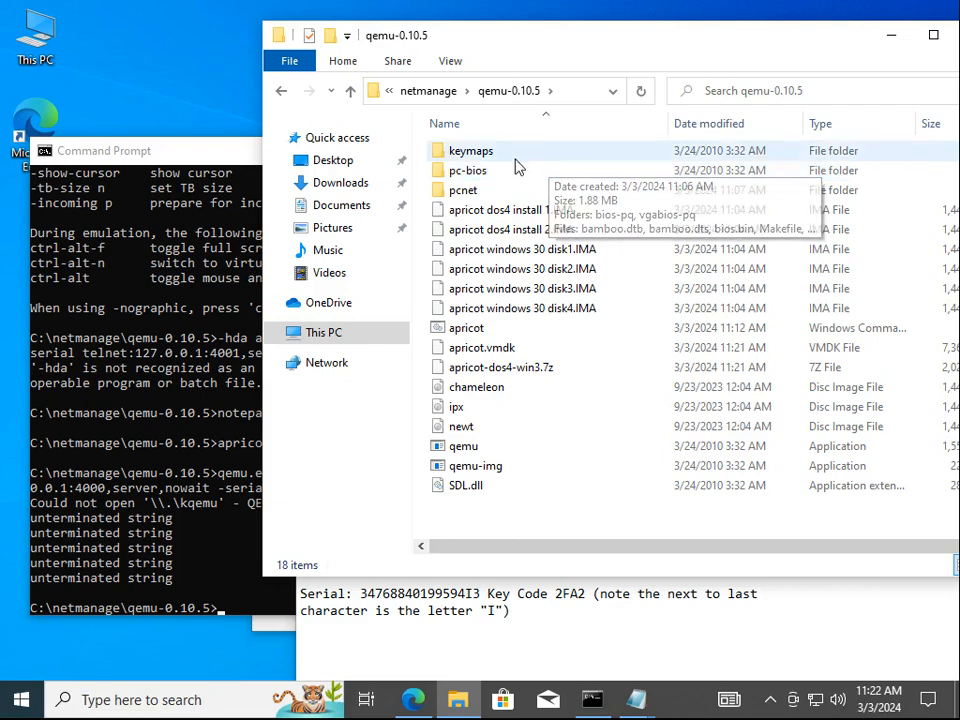
{"action": "left_click", "coordinate": [228, 158]}
{"action": "left_click_drag", "start_coordinate": [228, 158], "coordinate": [223, 65]}
{"action": "left_click", "coordinate": [380, 613]}
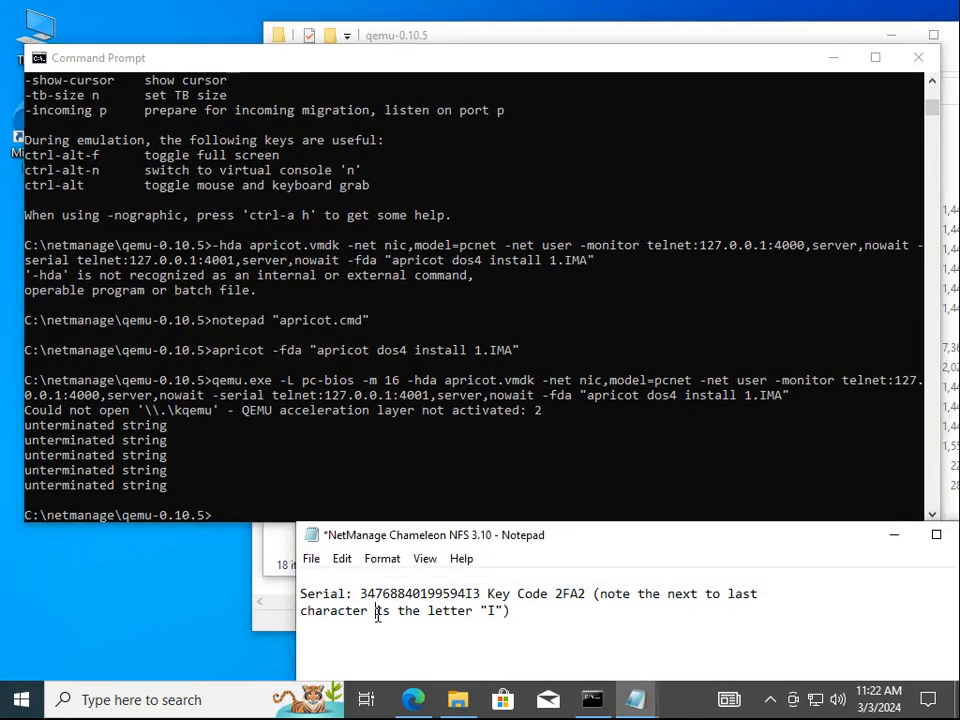
{"action": "left_click", "coordinate": [383, 433]}
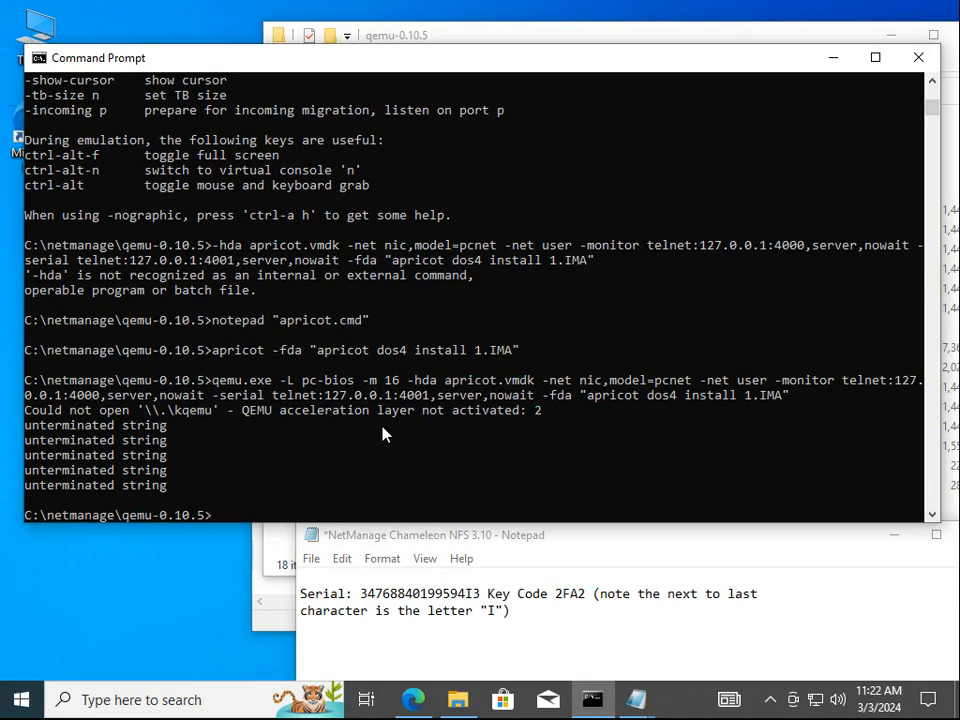
List the pcnet folder, then edit the recalled apricot command to -fda chameleon.img -hdb fat:pcnet
{"action": "type", "text": "dir pcnet"}
{"action": "key", "text": "Return"}
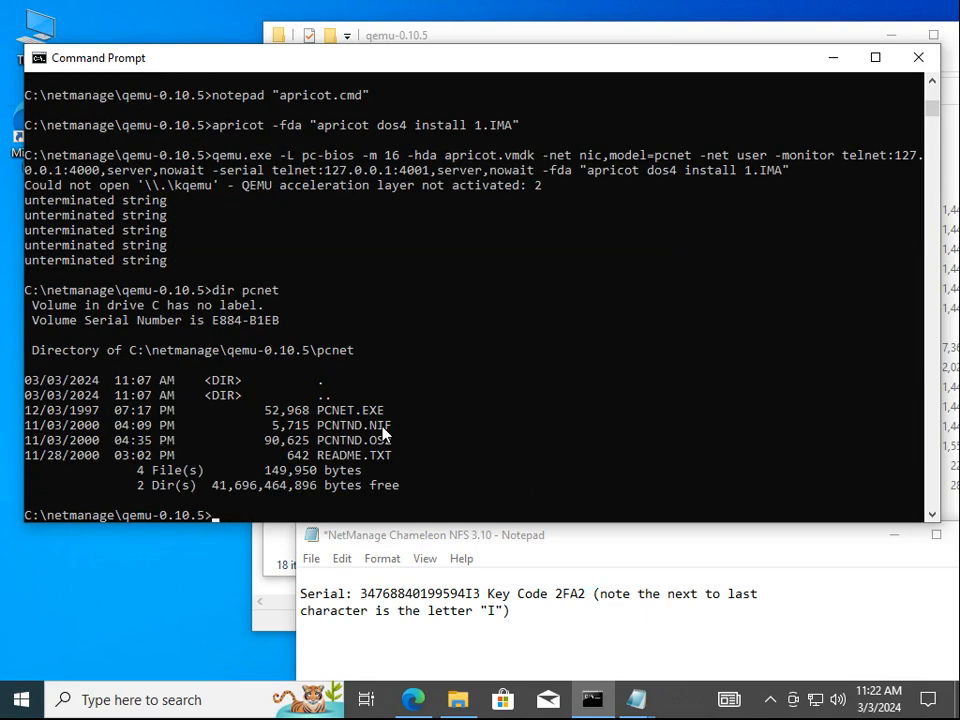
{"action": "key", "text": "Up"}
{"action": "key", "text": "Up"}
{"action": "key", "text": "Up"}
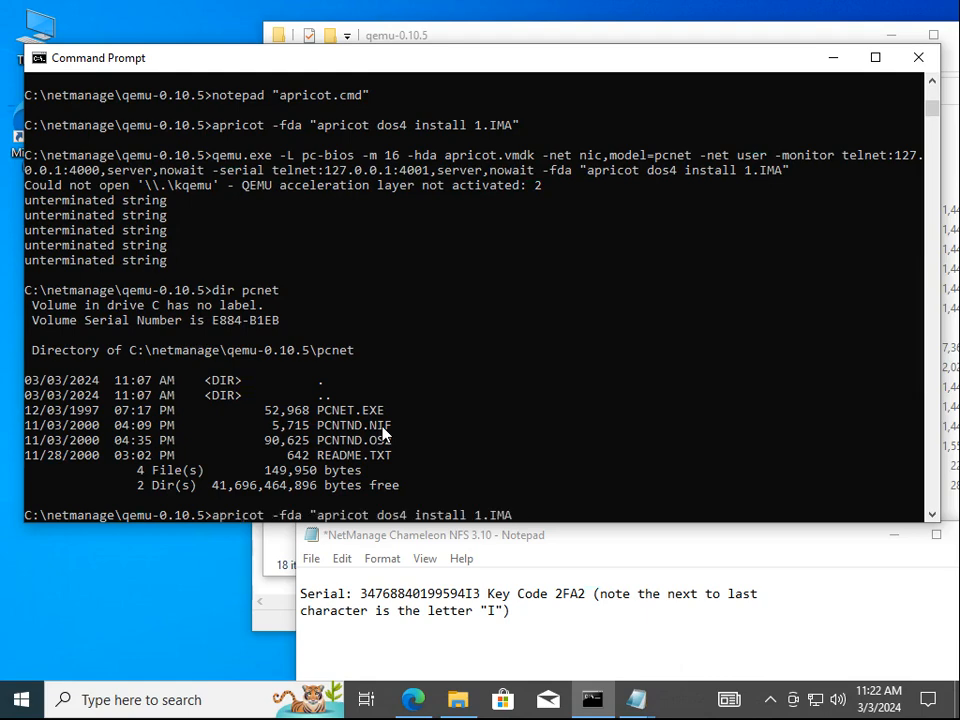
{"action": "key", "text": "BackSpace"}
{"action": "key", "text": "BackSpace"}
{"action": "key", "text": "BackSpace"}
{"action": "key", "text": "BackSpace"}
{"action": "key", "text": "BackSpace"}
{"action": "key", "text": "BackSpace"}
{"action": "key", "text": "BackSpace"}
{"action": "key", "text": "BackSpace"}
{"action": "key", "text": "BackSpace"}
{"action": "key", "text": "BackSpace"}
{"action": "key", "text": "BackSpace"}
{"action": "key", "text": "BackSpace"}
{"action": "key", "text": "BackSpace"}
{"action": "key", "text": "BackSpace"}
{"action": "key", "text": "BackSpace"}
{"action": "key", "text": "BackSpace"}
{"action": "key", "text": "BackSpace"}
{"action": "key", "text": "BackSpace"}
{"action": "key", "text": "BackSpace"}
{"action": "key", "text": "BackSpace"}
{"action": "type", "text": "ch"}
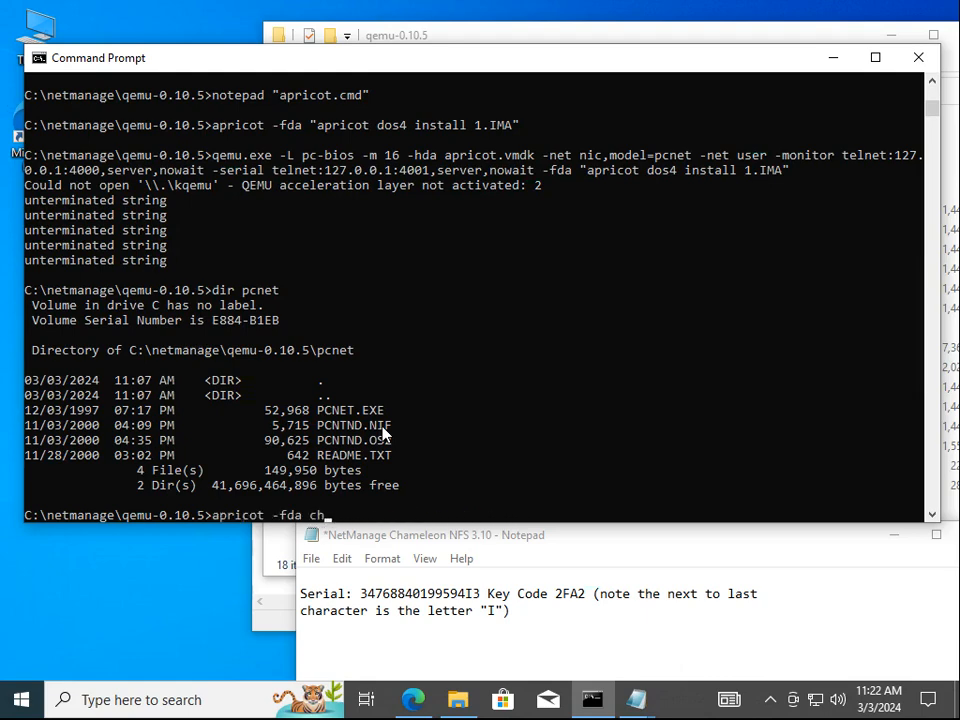
{"action": "key", "text": "Tab"}
{"action": "type", "text": "-hdb"}
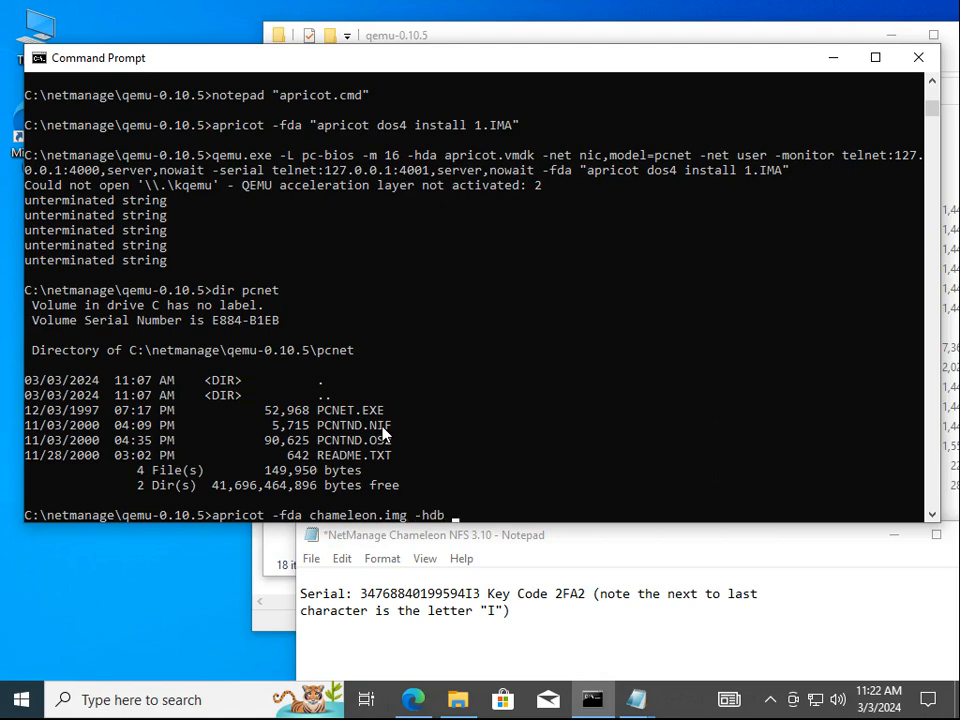
{"action": "type", "text": " fat:"}
{"action": "type", "text": "pcnet"}
Launch QEMU, boot from the hard disk, and list the pcnet driver files on drive D
{"action": "key", "text": "Return"}
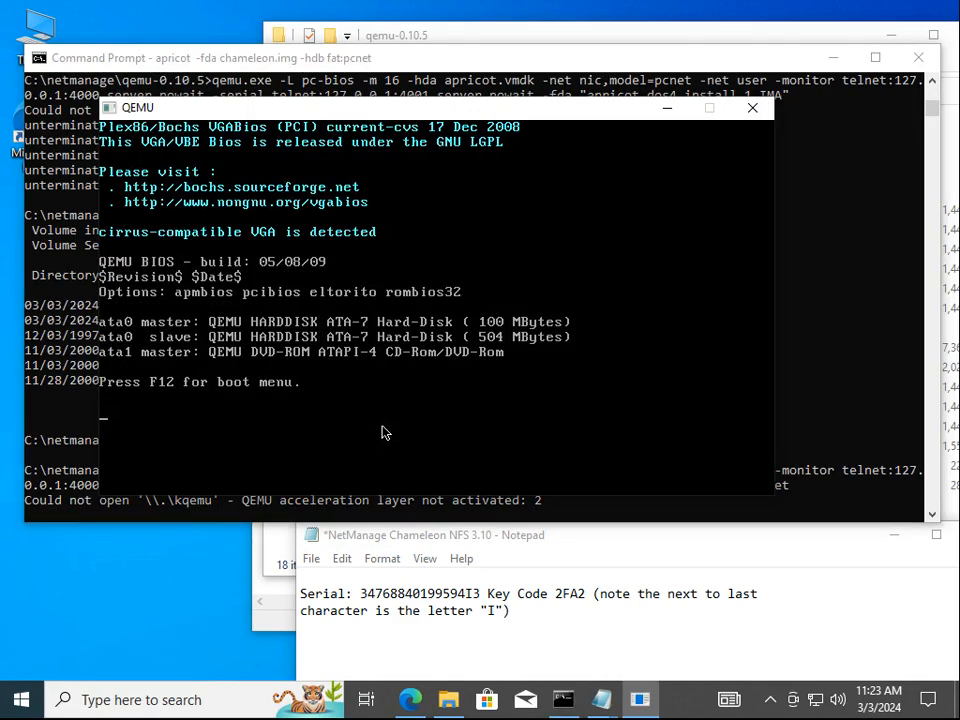
{"action": "key", "text": "F12"}
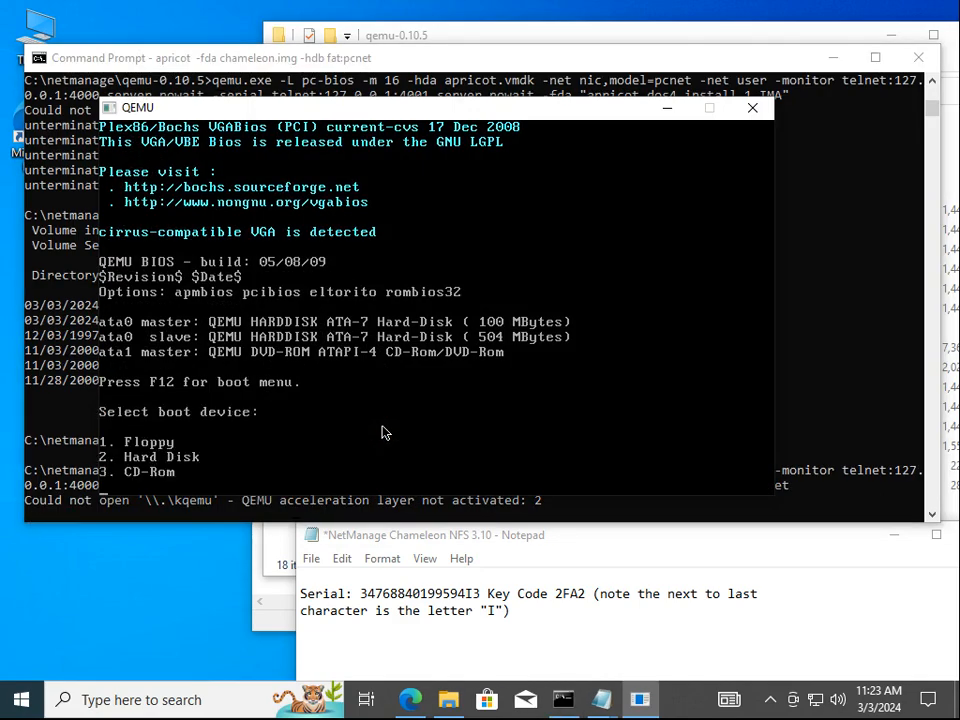
{"action": "type", "text": "2"}
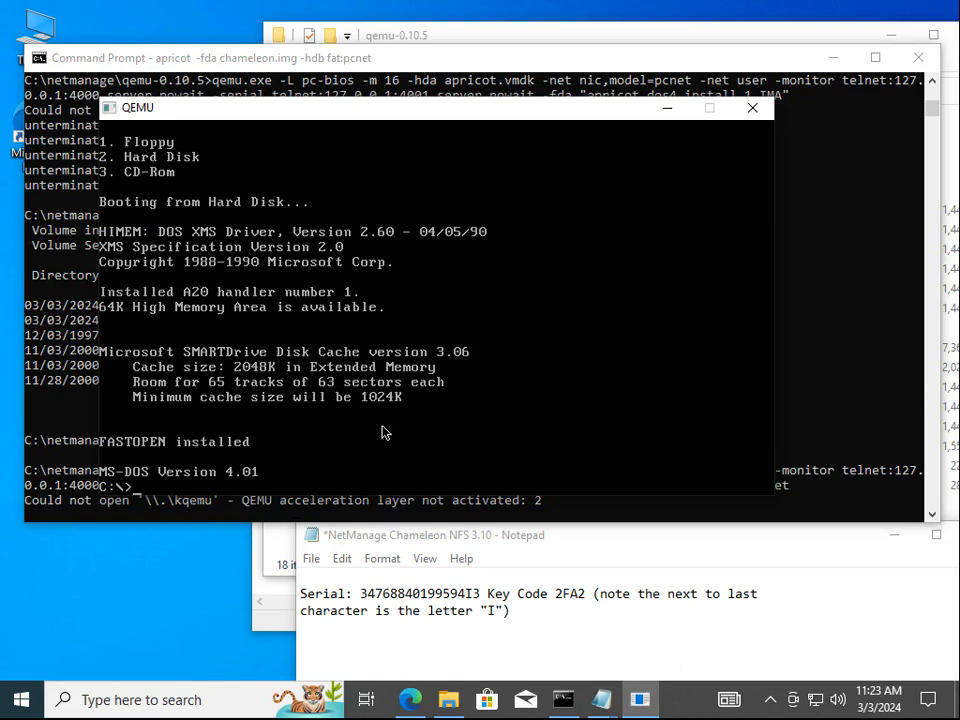
{"action": "type", "text": "d:"}
{"action": "key", "text": "Return"}
{"action": "type", "text": "dir"}
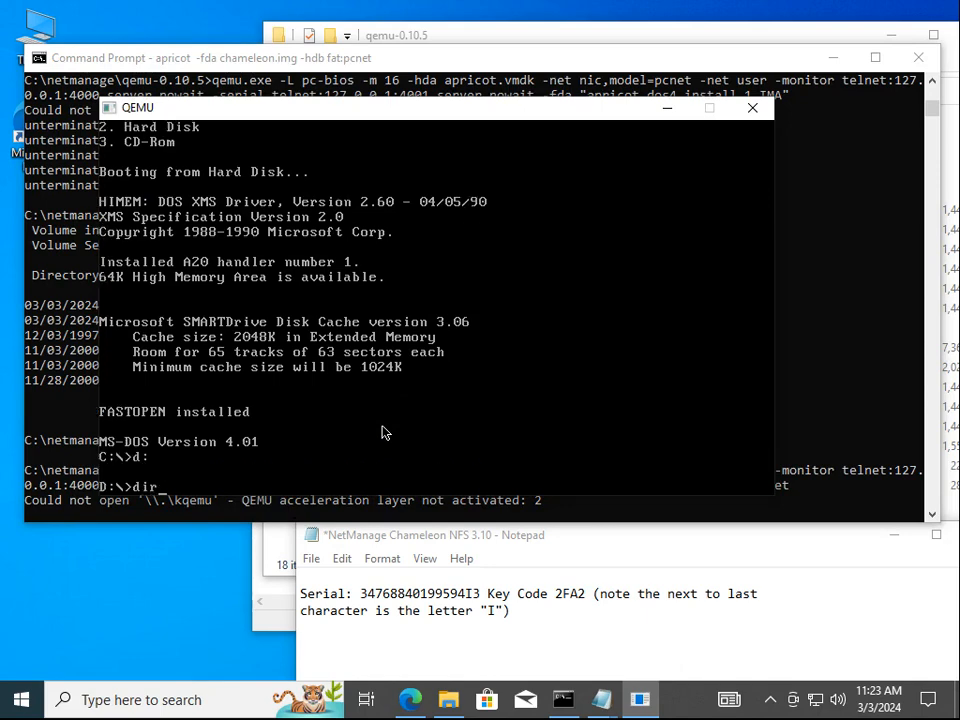
{"action": "key", "text": "Return"}
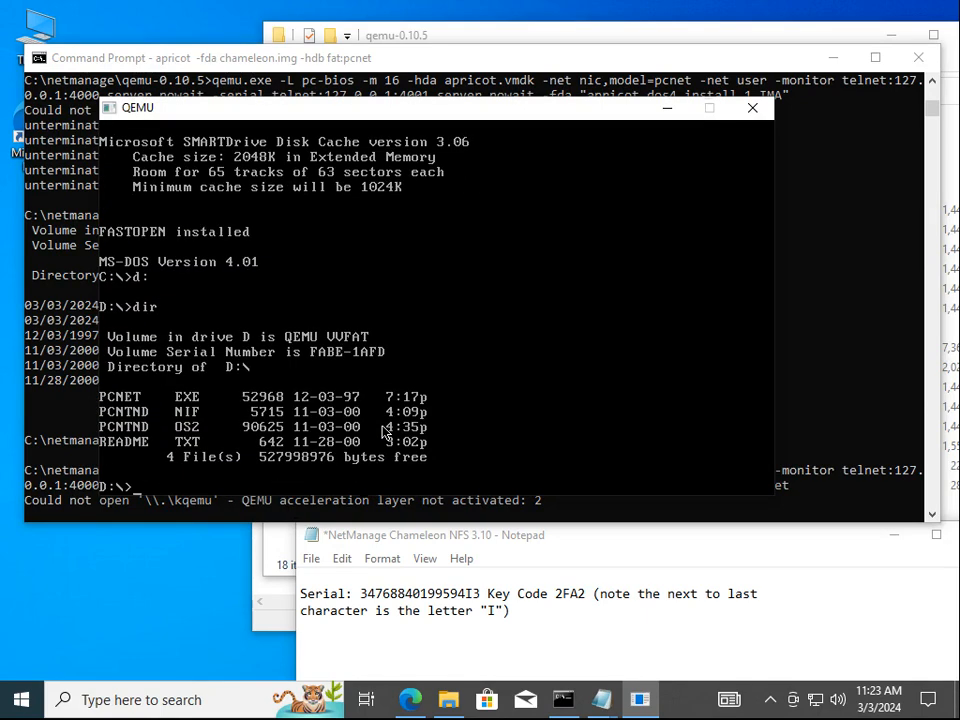
List drive A's files and executables, confirming SETUP.EXE, then return to drive C
{"action": "type", "text": "c:"}
{"action": "key", "text": "Return"}
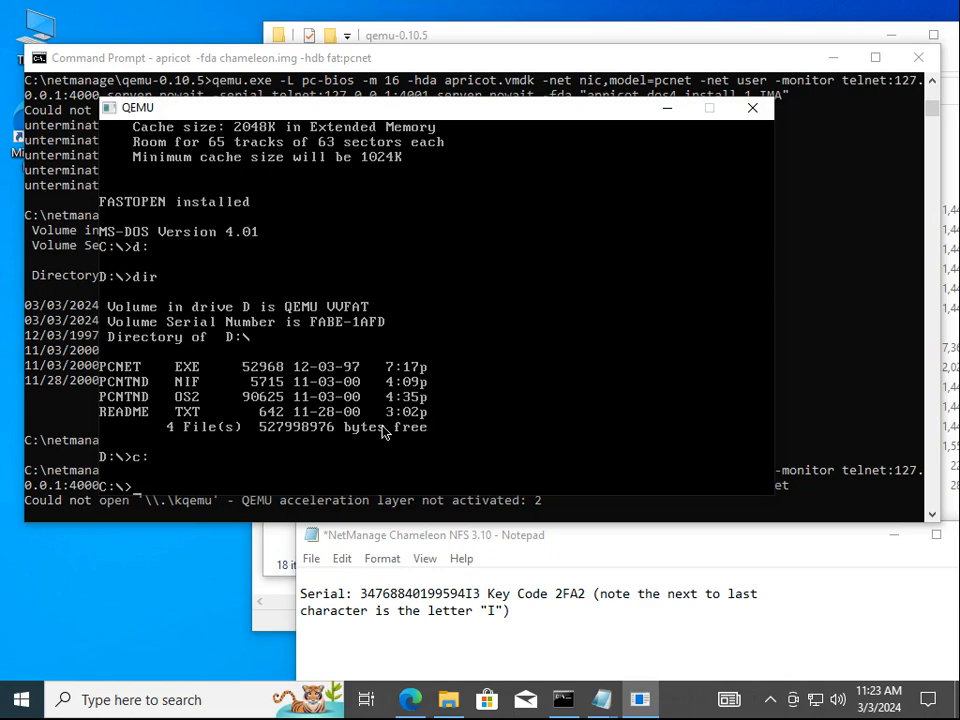
{"action": "type", "text": "a:"}
{"action": "key", "text": "Return"}
{"action": "type", "text": "dir"}
{"action": "key", "text": "Return"}
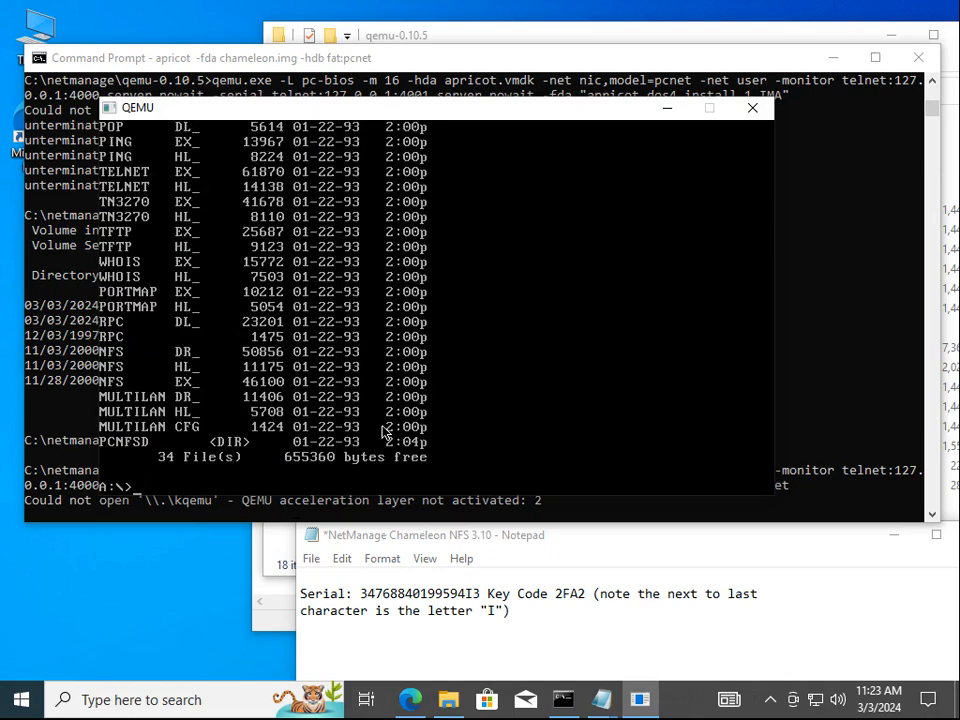
{"action": "type", "text": "dir *.exe"}
{"action": "key", "text": "Return"}
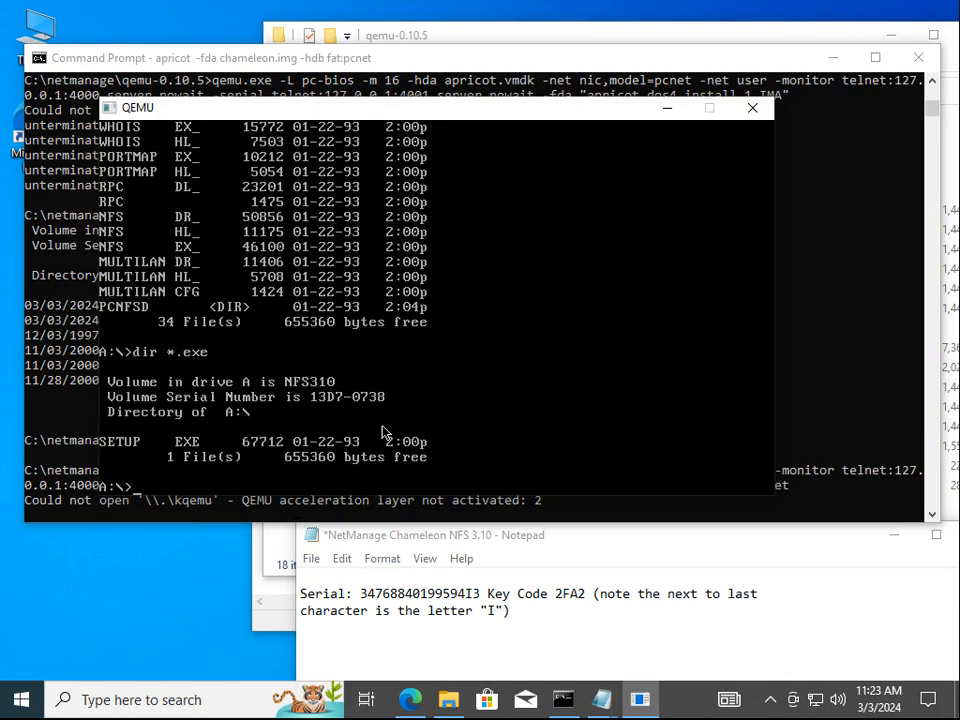
{"action": "type", "text": "c:"}
{"action": "key", "text": "Return"}
Start Windows with win, then open telnet localhost 4001 and return focus to the emulator
{"action": "type", "text": "win"}
{"action": "key", "text": "Return"}
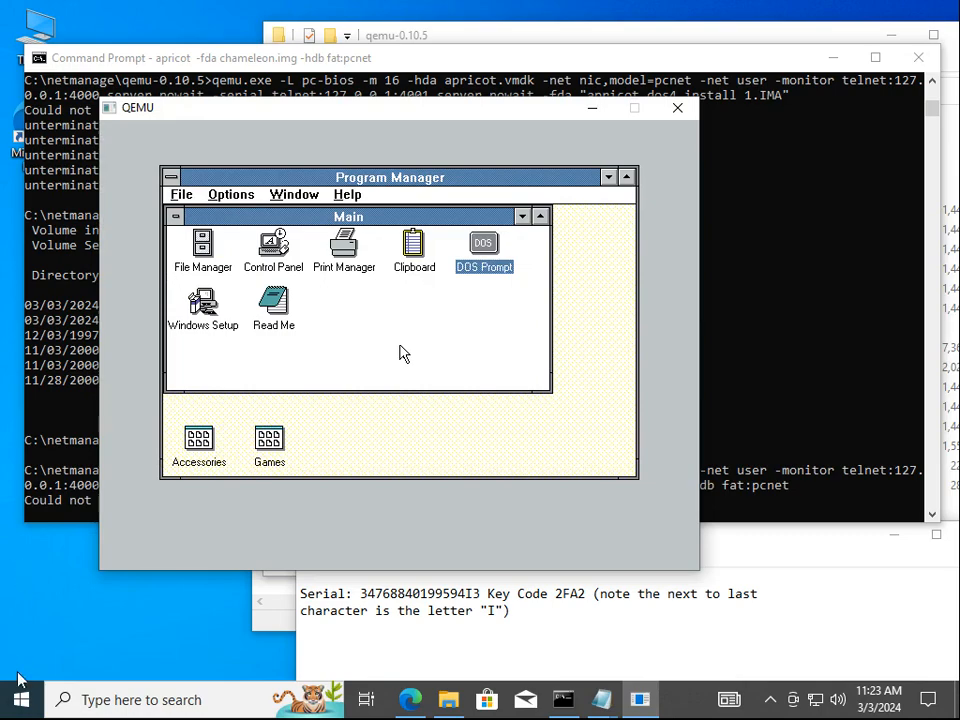
{"action": "key", "text": "super+r"}
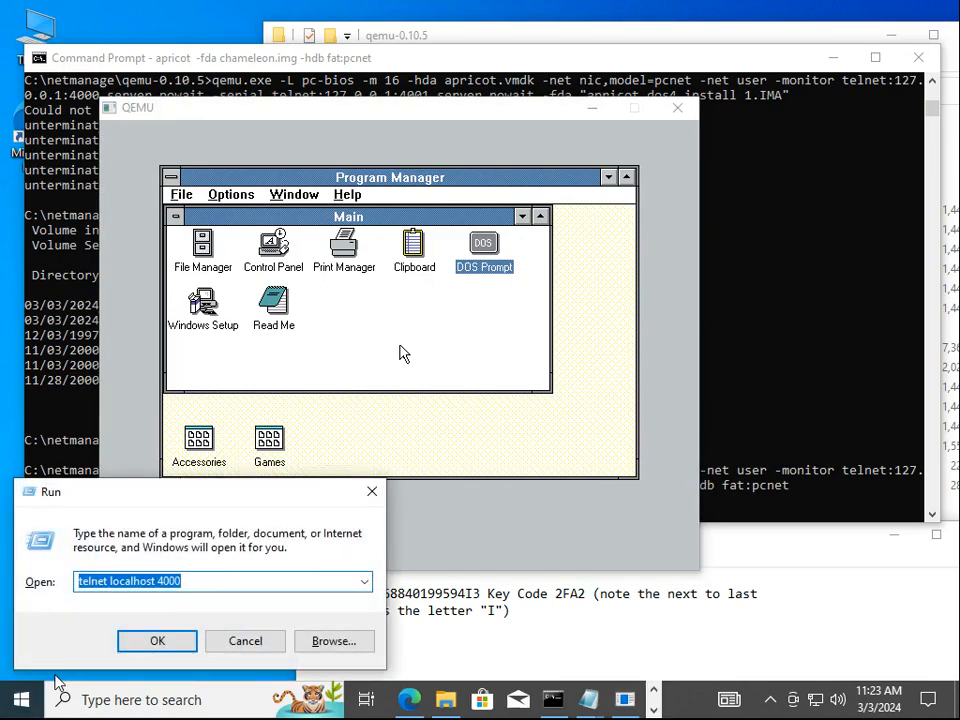
{"action": "key", "text": "End"}
{"action": "key", "text": "BackSpace"}
{"action": "type", "text": "1"}
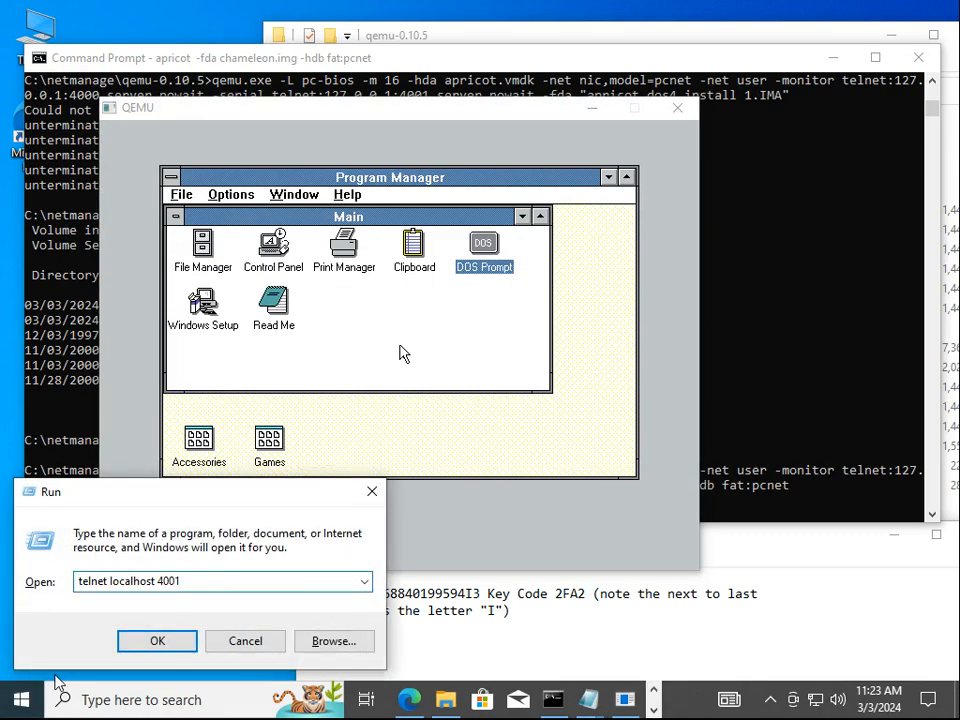
{"action": "key", "text": "Return"}
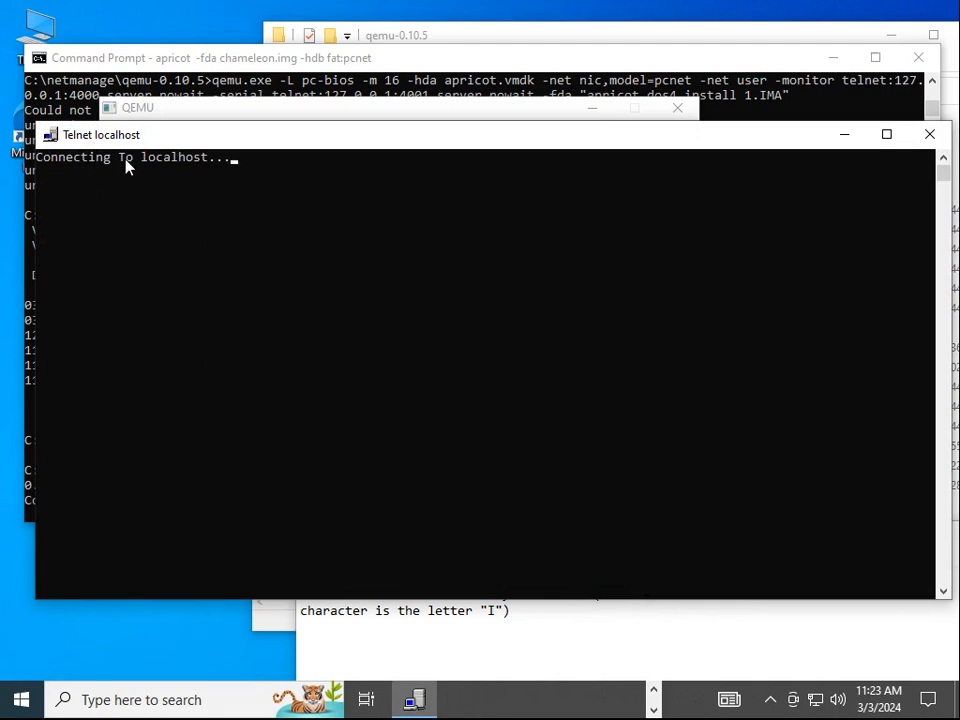
{"action": "left_click_drag", "start_coordinate": [149, 140], "coordinate": [539, 243]}
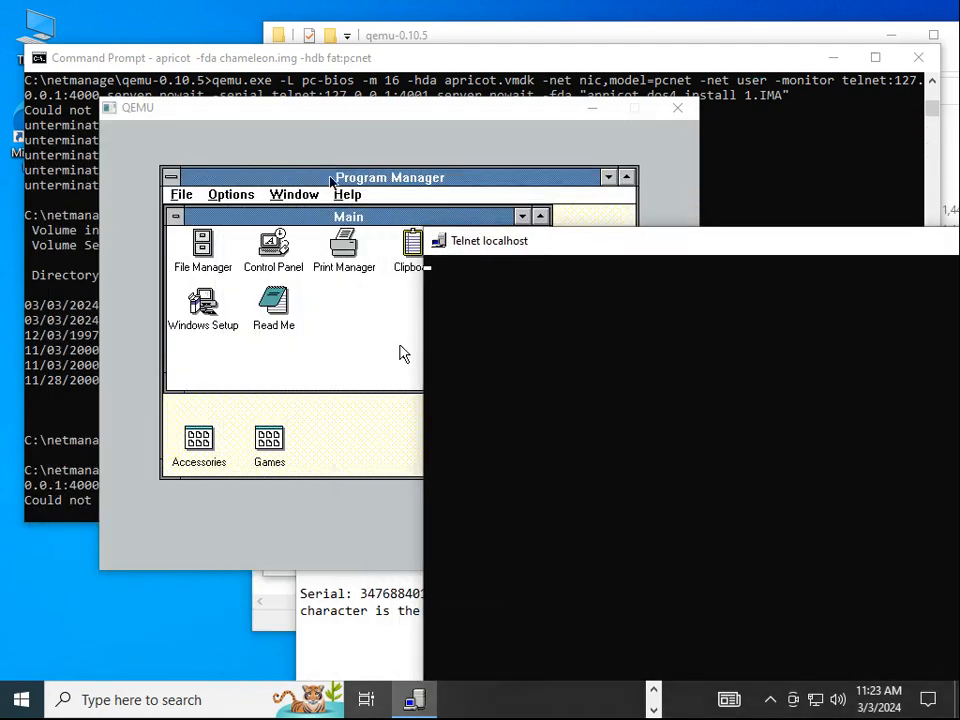
{"action": "left_click", "coordinate": [312, 140]}
{"action": "left_click", "coordinate": [313, 264]}
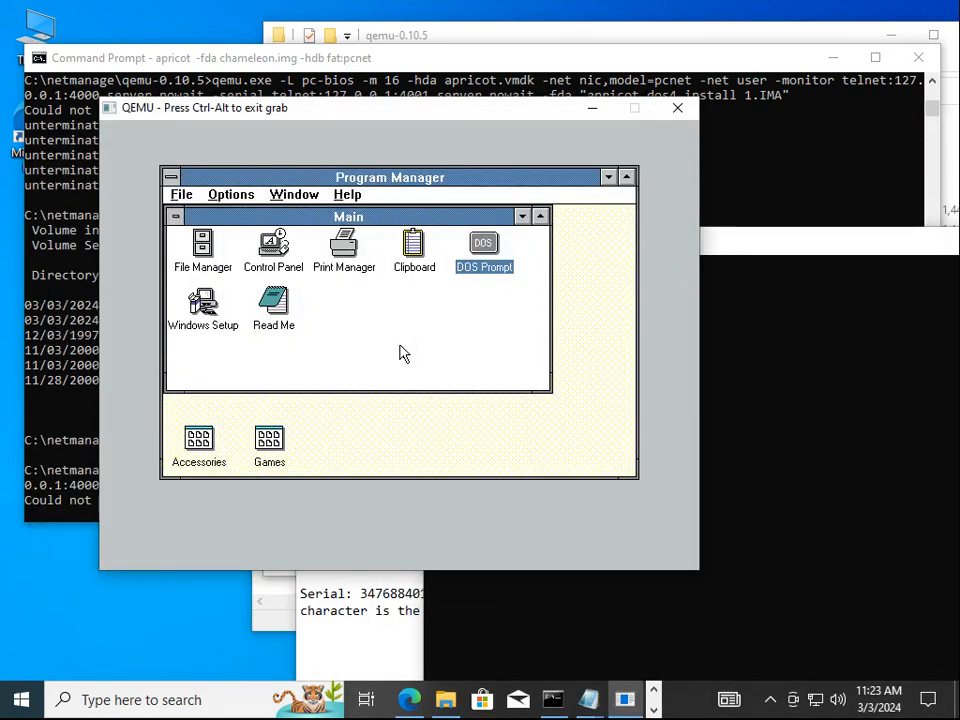
Open the Accessories Terminal and accept COM1 as its serial port
{"action": "double_click", "coordinate": [198, 446]}
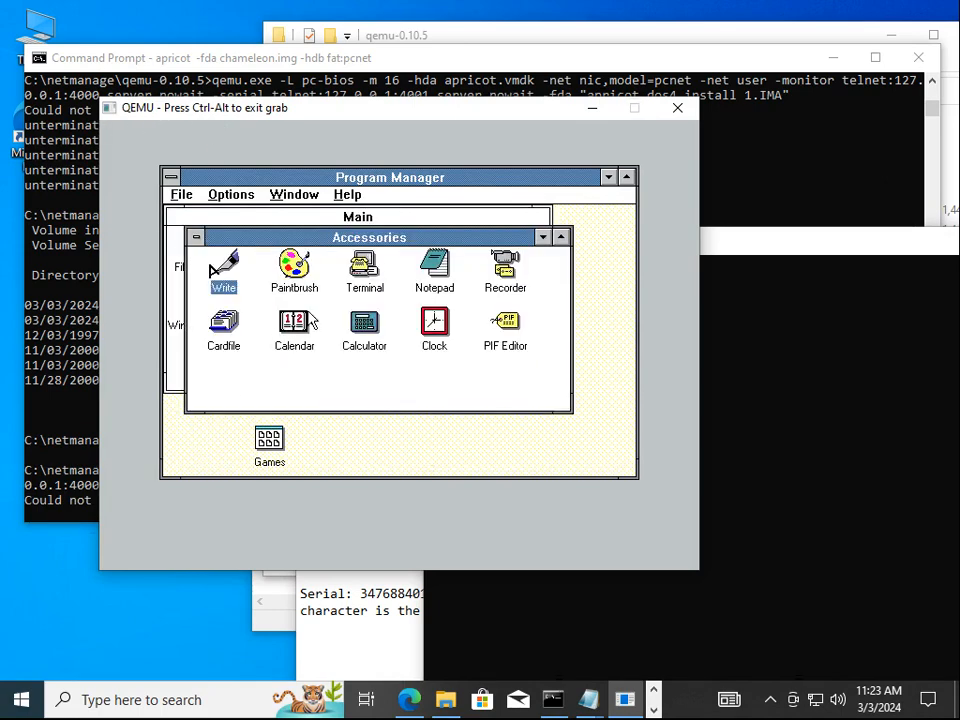
{"action": "double_click", "coordinate": [351, 280]}
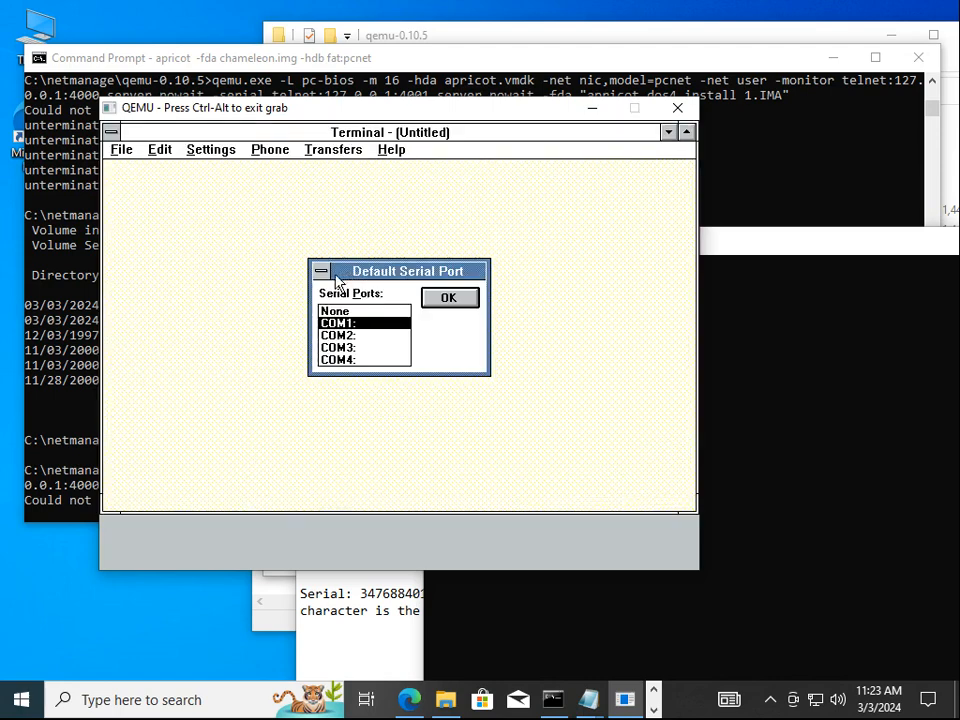
{"action": "left_click", "coordinate": [433, 302]}
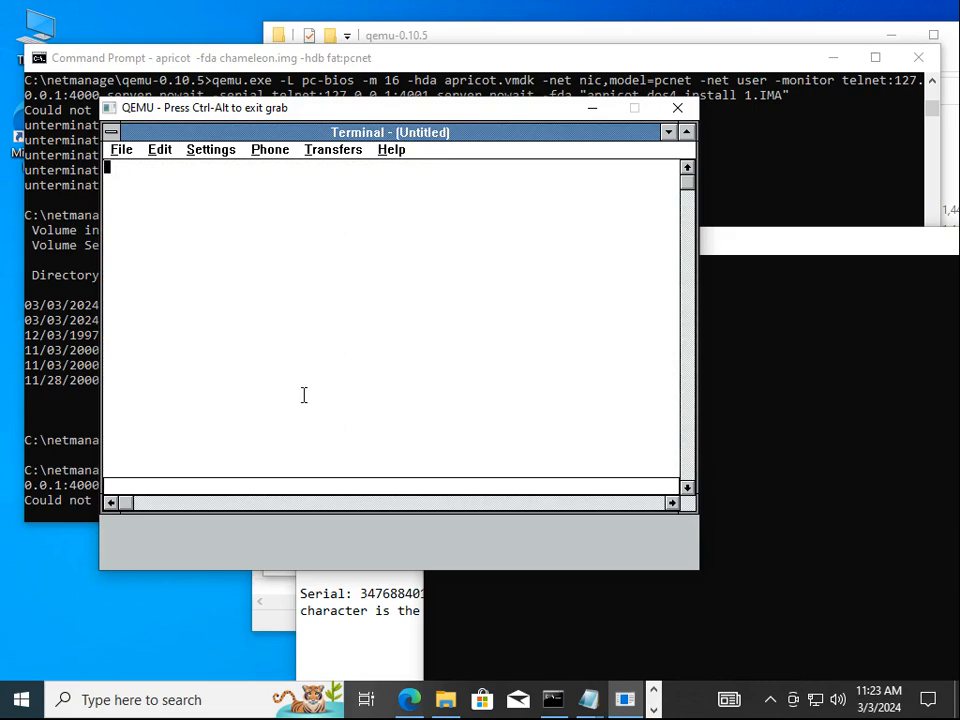
Send the serial and key code text from Notepad over the serial telnet link into Terminal
{"action": "key", "text": "ctrl+alt"}
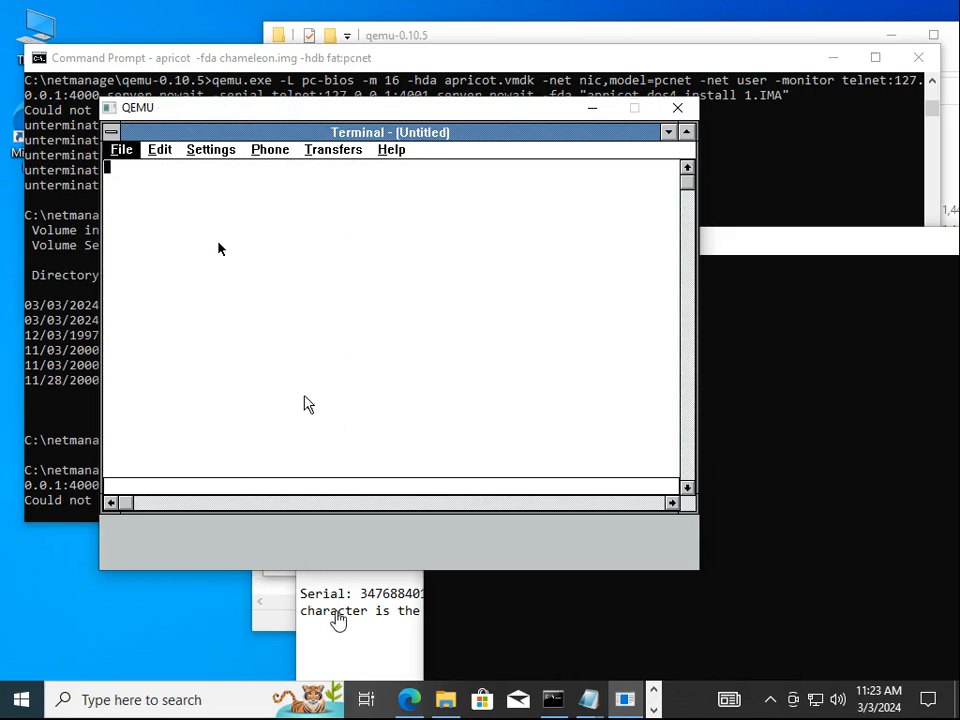
{"action": "left_click", "coordinate": [340, 617]}
{"action": "left_click_drag", "start_coordinate": [301, 593], "coordinate": [519, 619]}
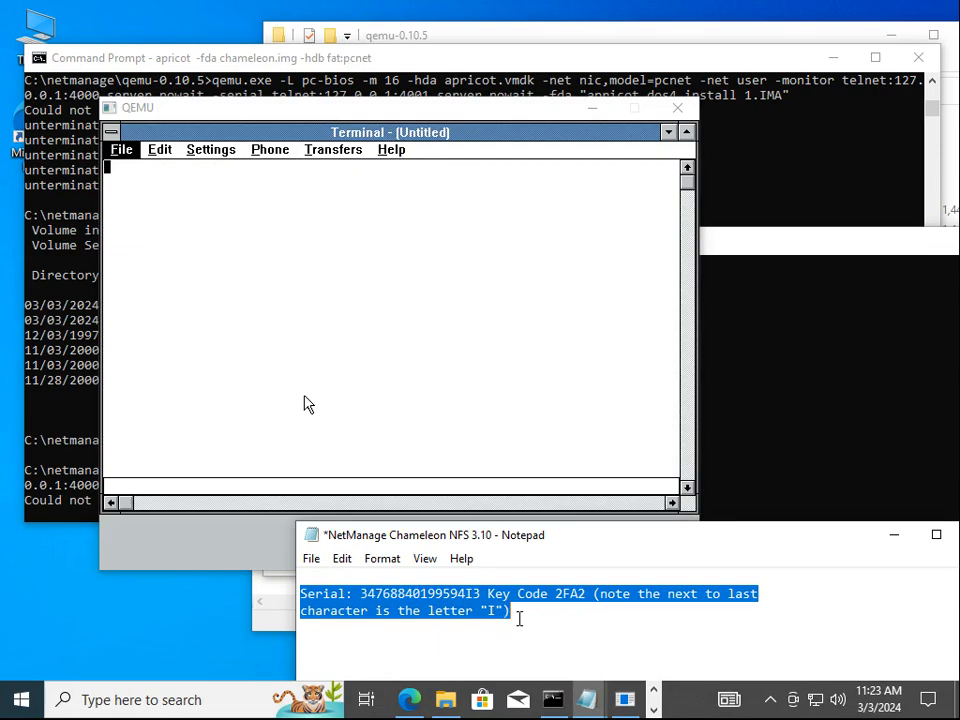
{"action": "left_click", "coordinate": [746, 237]}
{"action": "left_click", "coordinate": [407, 115]}
{"action": "left_click", "coordinate": [405, 170]}
{"action": "left_click", "coordinate": [196, 157]}
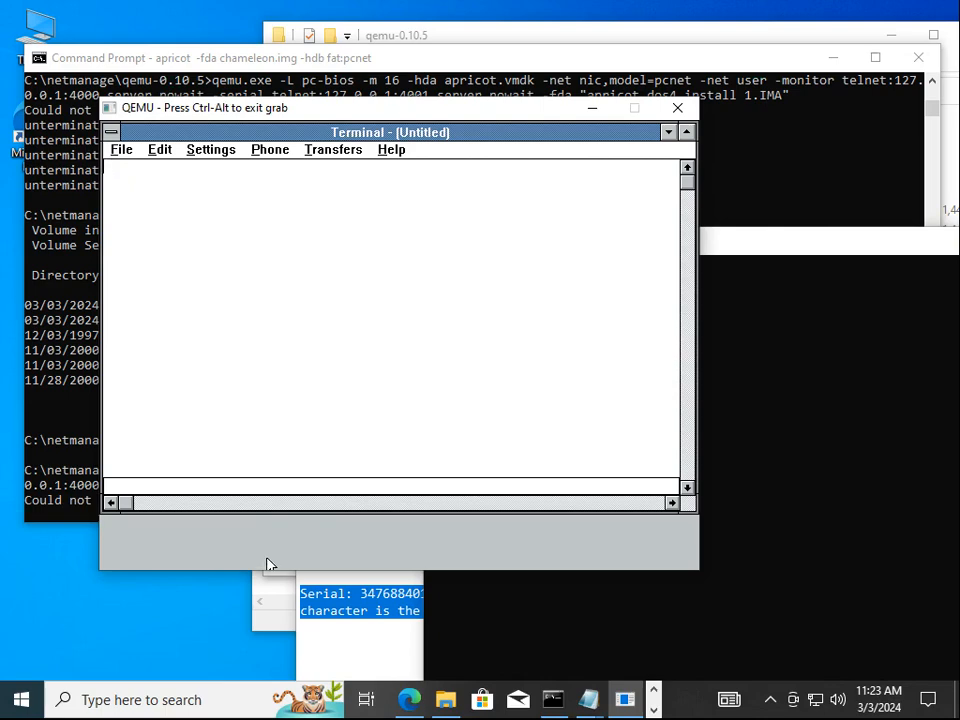
{"action": "key", "text": "ctrl+alt"}
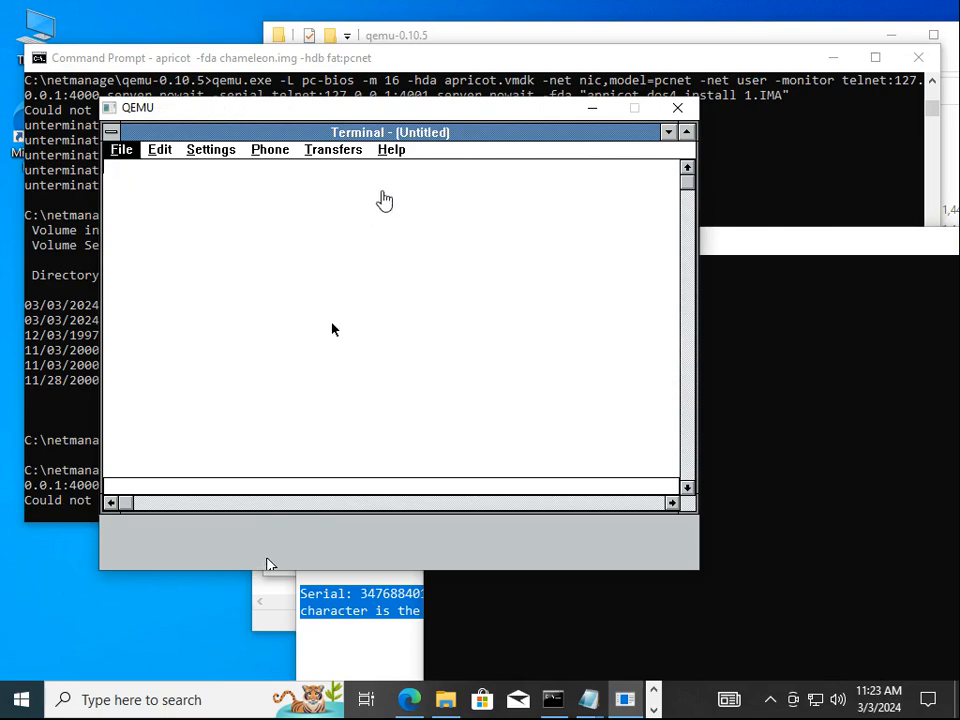
{"action": "left_click", "coordinate": [729, 252]}
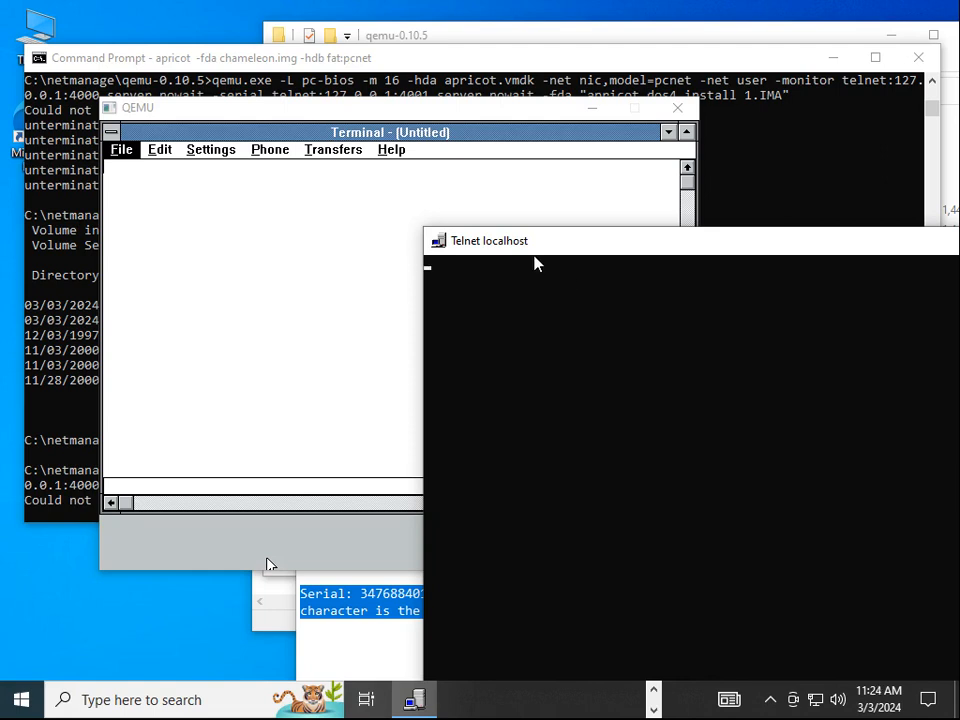
{"action": "left_click", "coordinate": [430, 175]}
{"action": "left_click", "coordinate": [326, 129]}
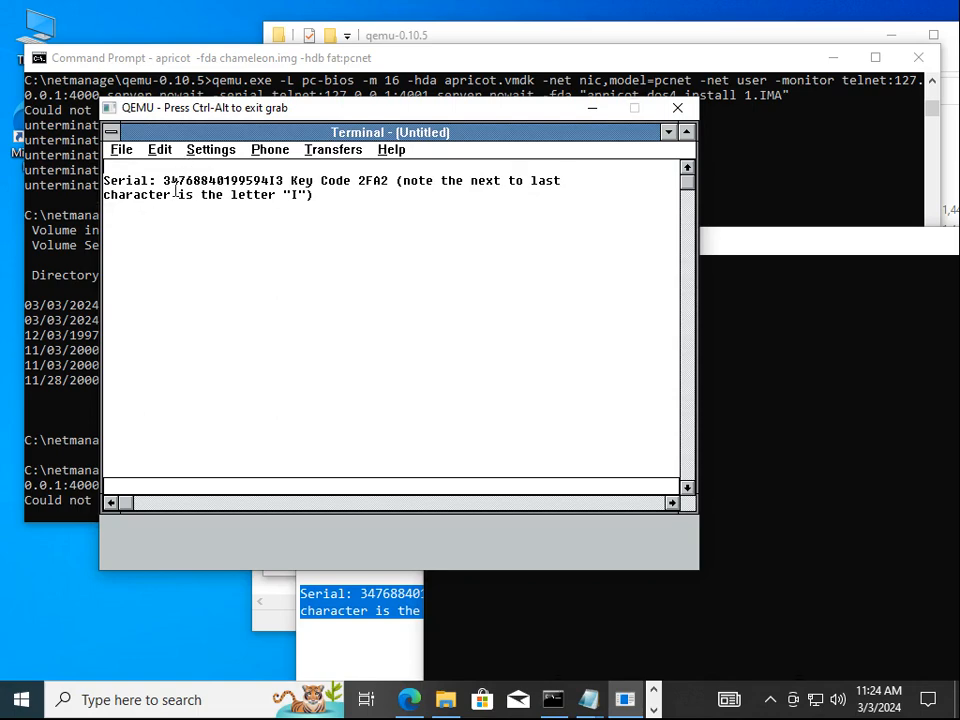
Copy the serial number from Terminal, then minimize Terminal and the Accessories group
{"action": "left_click_drag", "start_coordinate": [163, 181], "coordinate": [286, 181]}
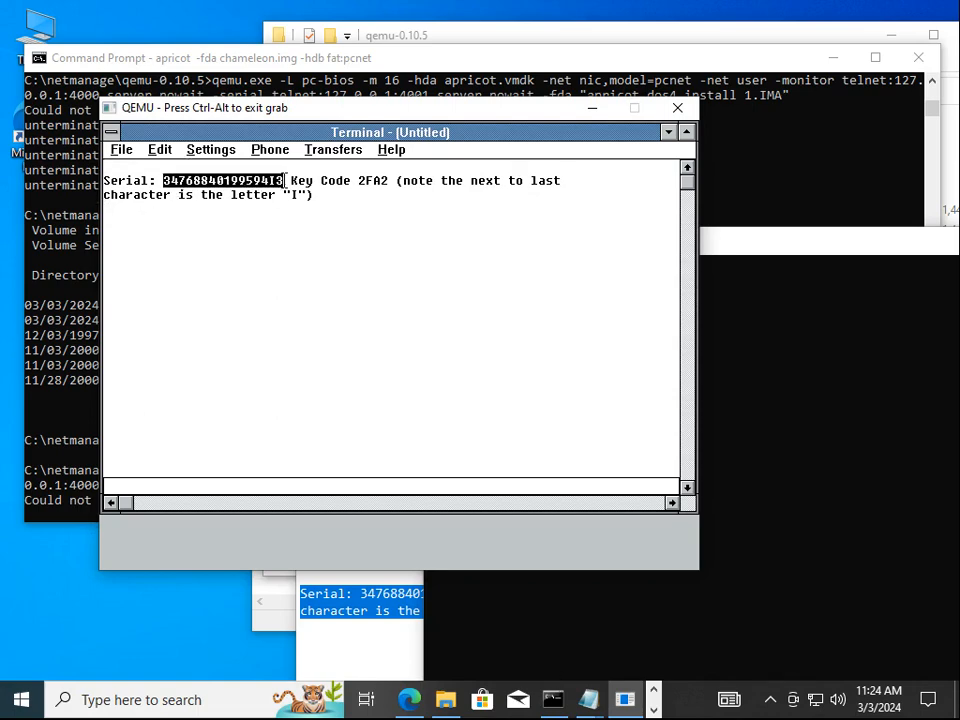
{"action": "key", "text": "alt+e"}
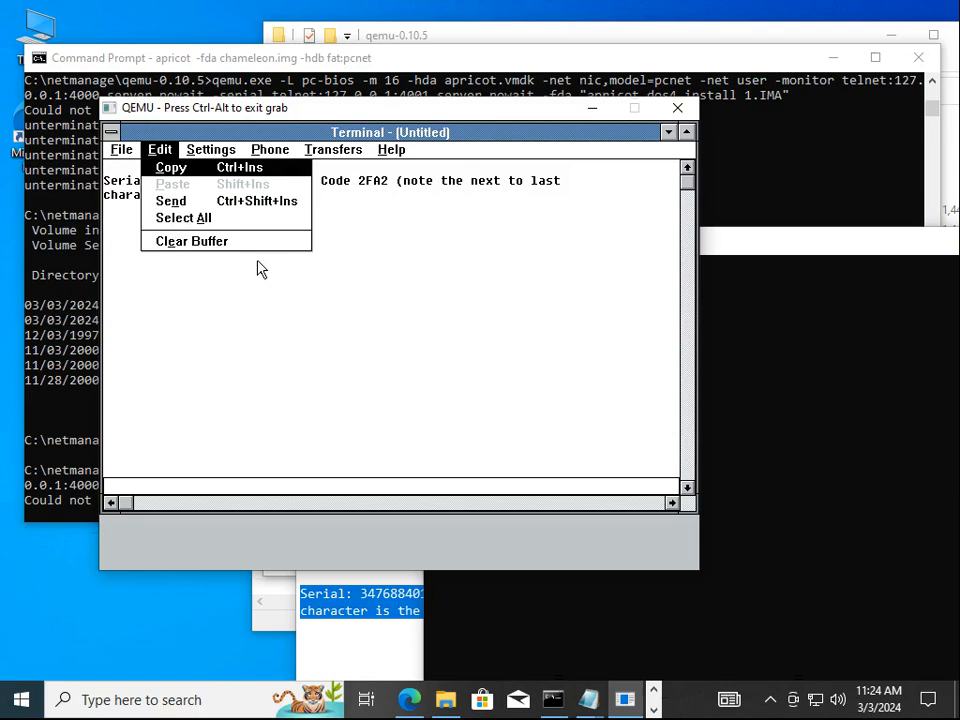
{"action": "key", "text": "Return"}
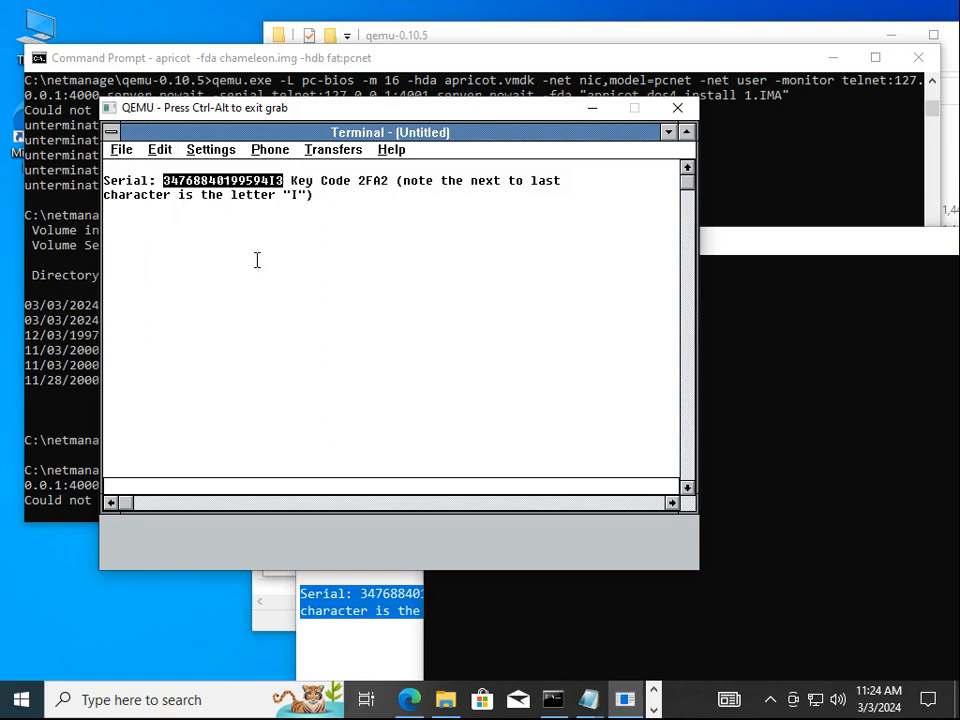
{"action": "left_click", "coordinate": [668, 132]}
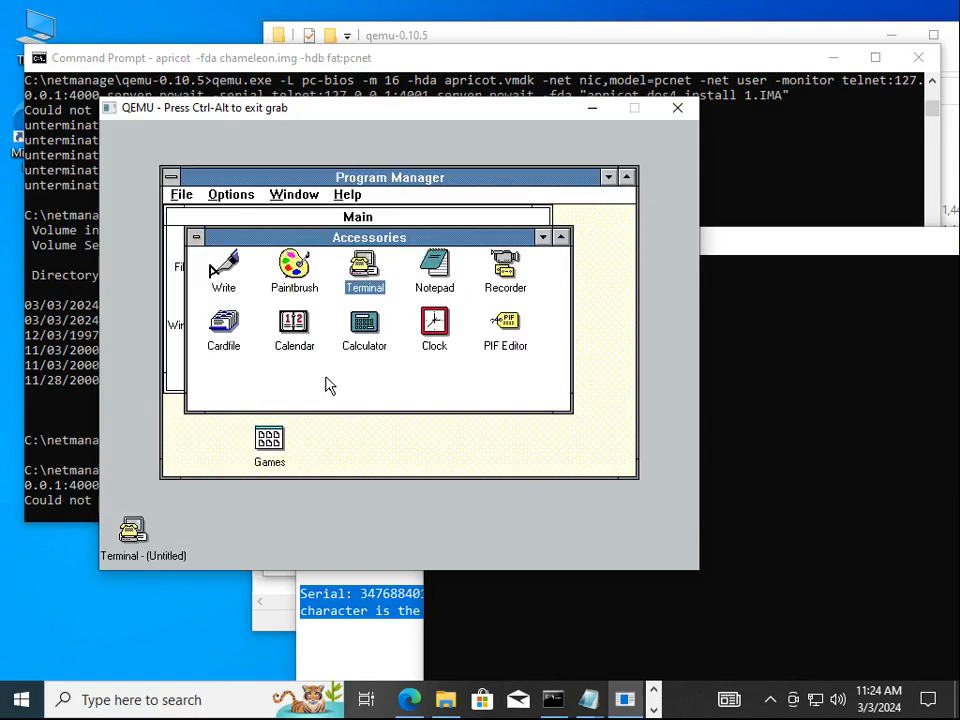
{"action": "key", "text": "ctrl+F4"}
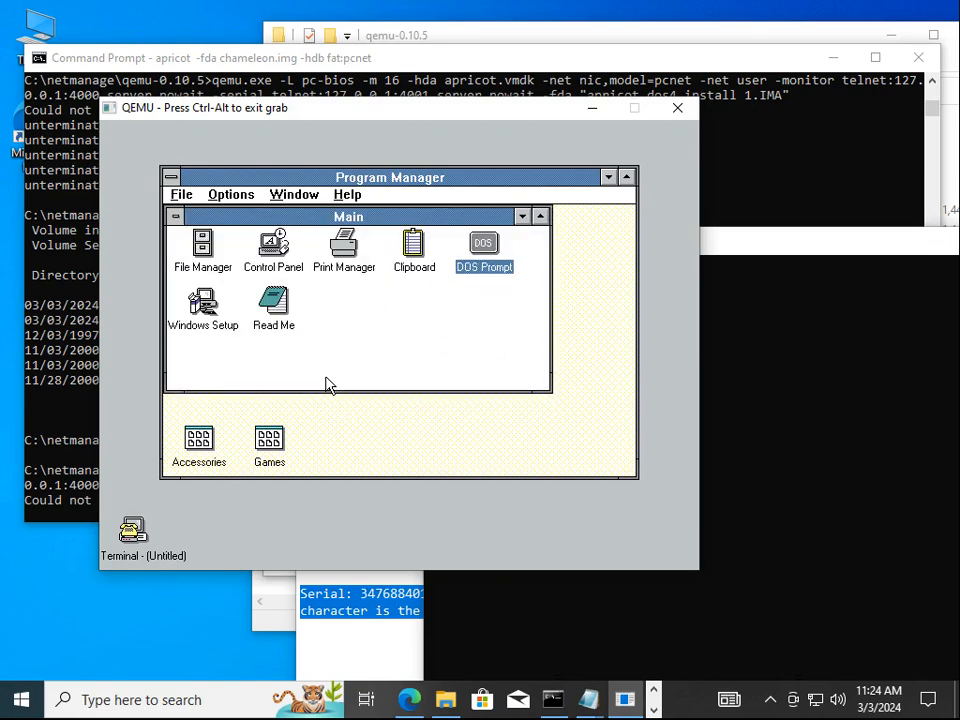
{"action": "key", "text": "alt+f"}
Run a:setup and enter the registration serial number
{"action": "type", "text": "ra:"}
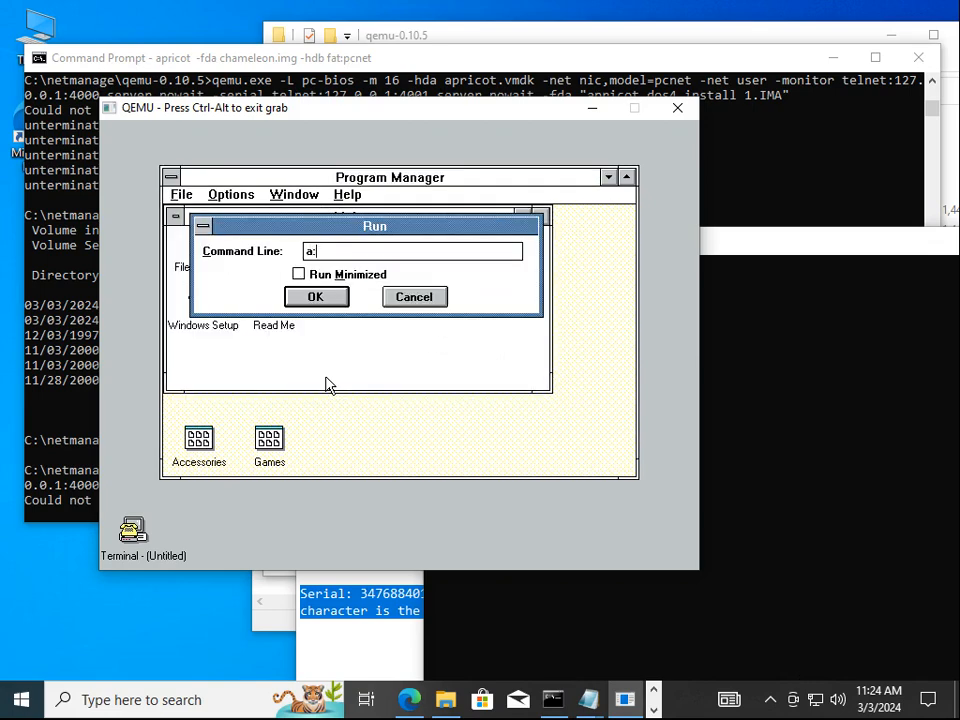
{"action": "type", "text": "setup"}
{"action": "key", "text": "Return"}
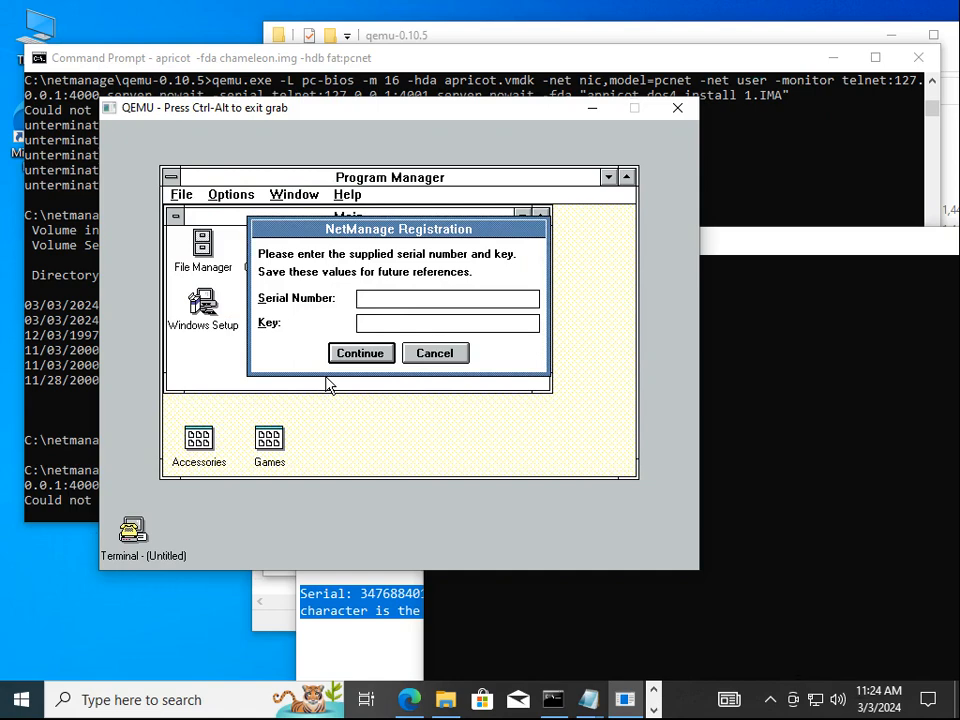
{"action": "type", "text": "3476884019959413"}
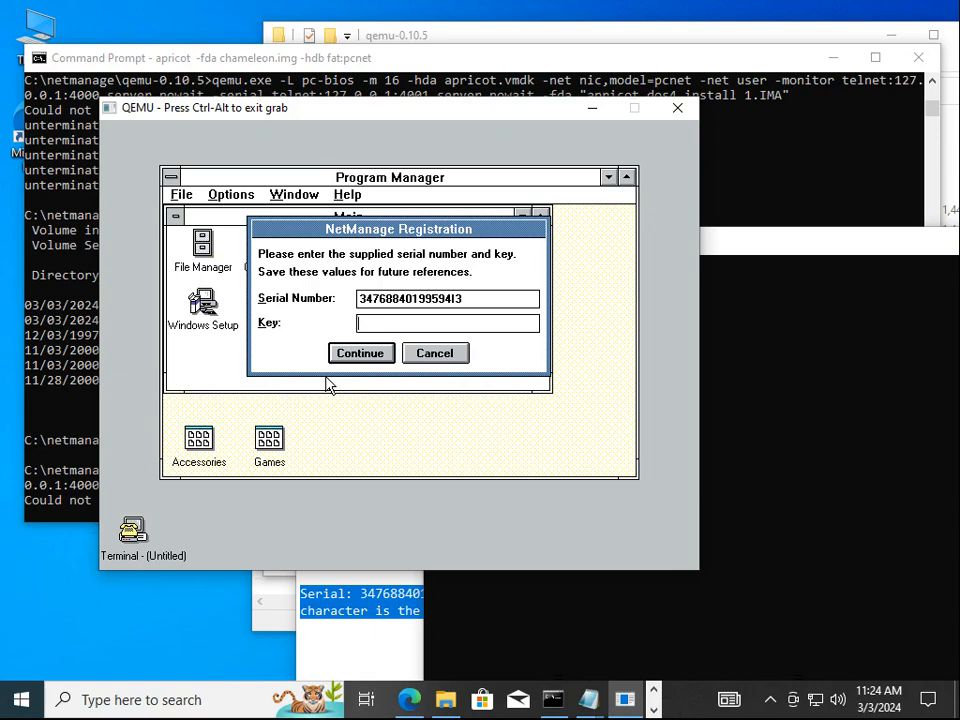
Copy the key code from Terminal, paste it into the Key field, and submit the registration
{"action": "left_click", "coordinate": [133, 528]}
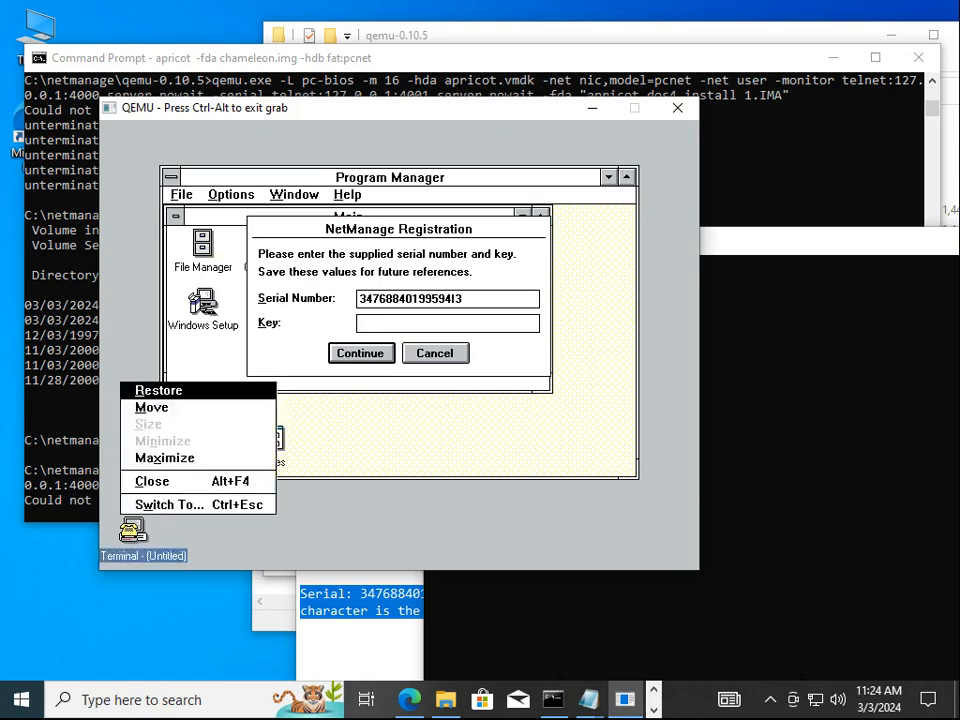
{"action": "key", "text": "Return"}
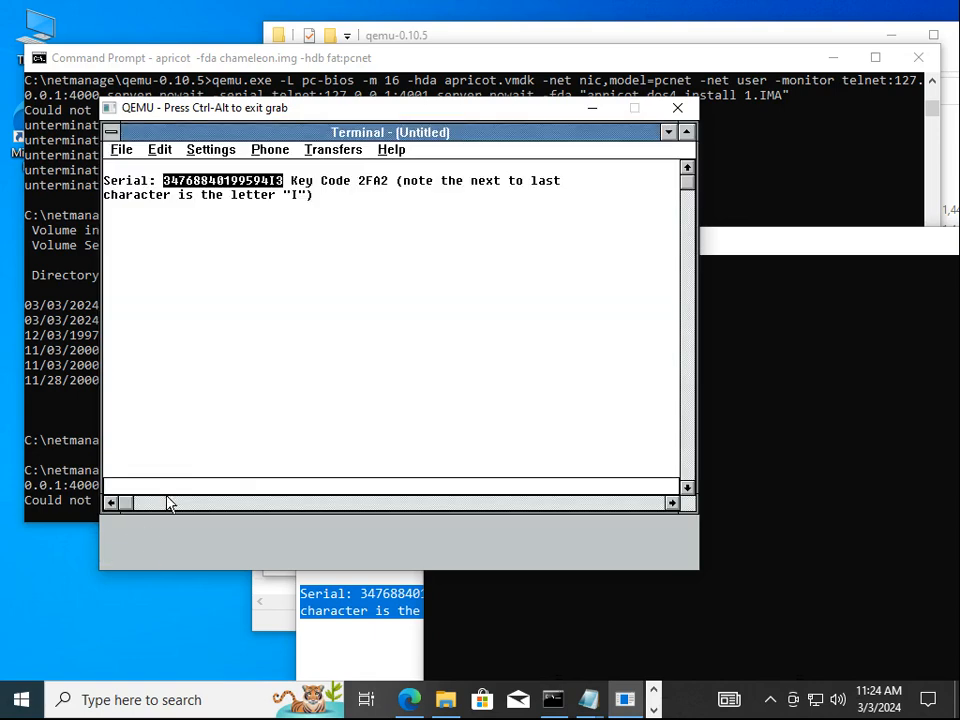
{"action": "left_click", "coordinate": [365, 179]}
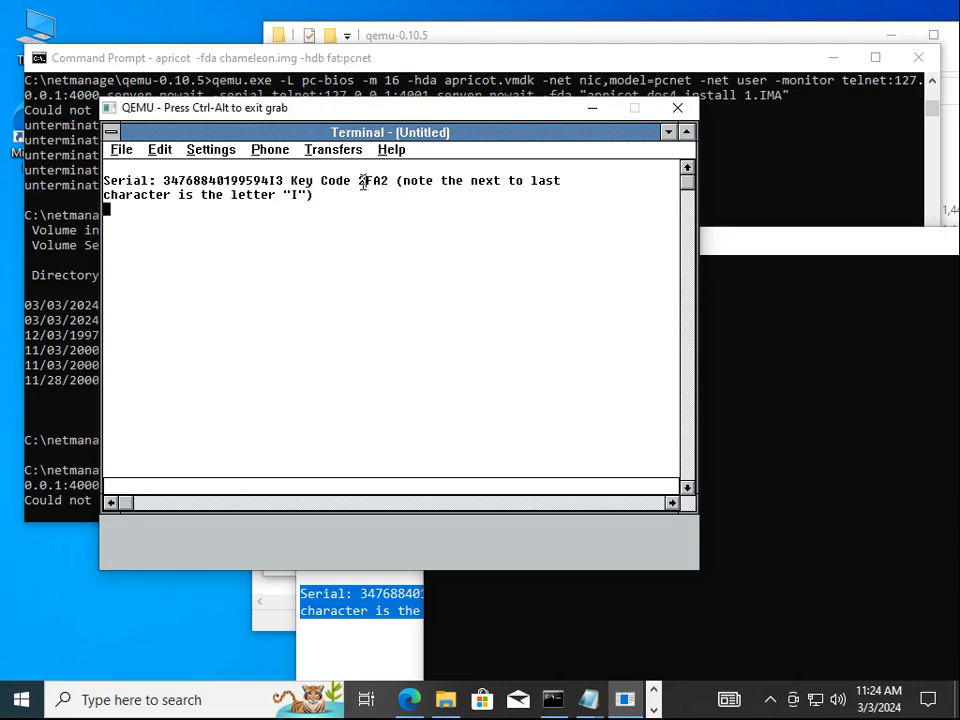
{"action": "left_click_drag", "start_coordinate": [363, 182], "coordinate": [388, 182]}
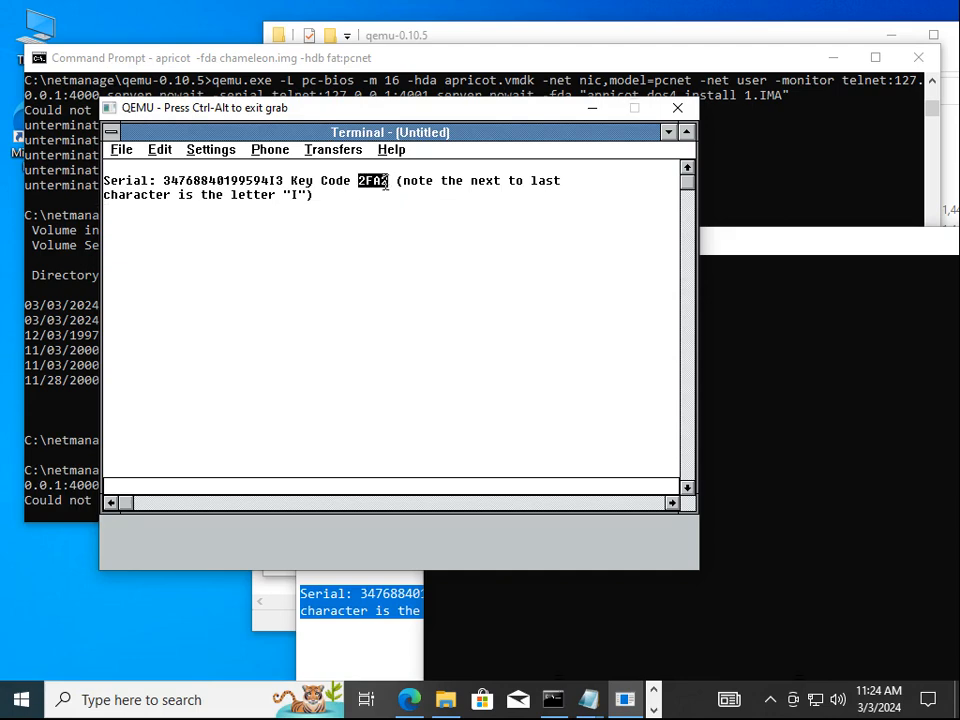
{"action": "left_click", "coordinate": [160, 150]}
{"action": "left_click", "coordinate": [172, 167]}
{"action": "left_click", "coordinate": [668, 132]}
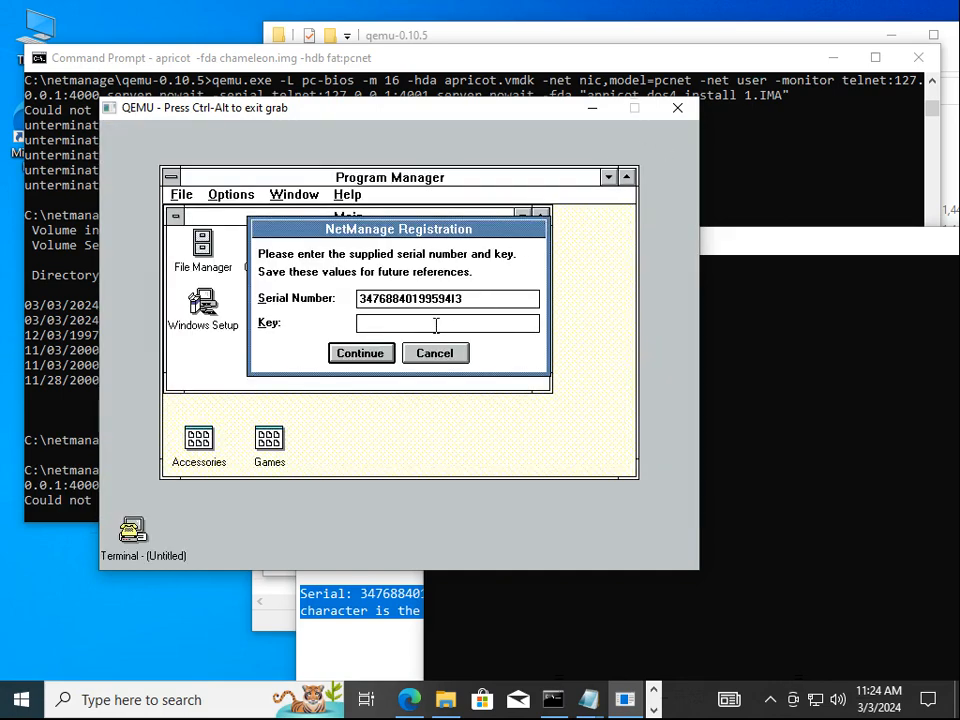
{"action": "key", "text": "ctrl+v"}
{"action": "left_click", "coordinate": [346, 353]}
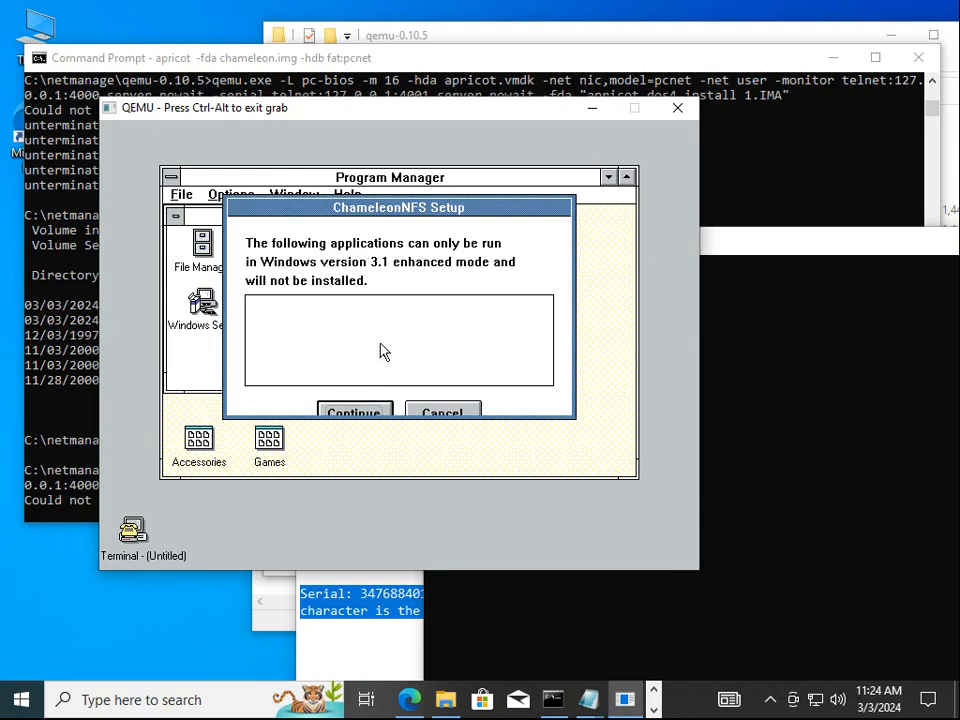
Continue past the enhanced-mode and TCP/IP notices and accept C:\NETMANAG as the install directory
{"action": "left_click", "coordinate": [349, 416]}
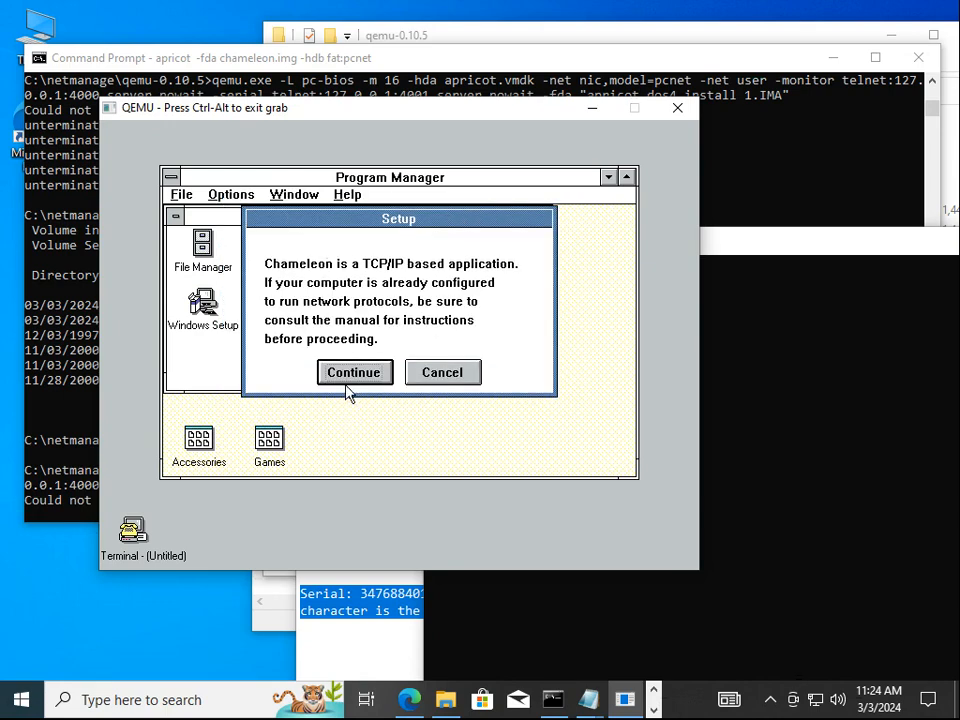
{"action": "left_click", "coordinate": [348, 378]}
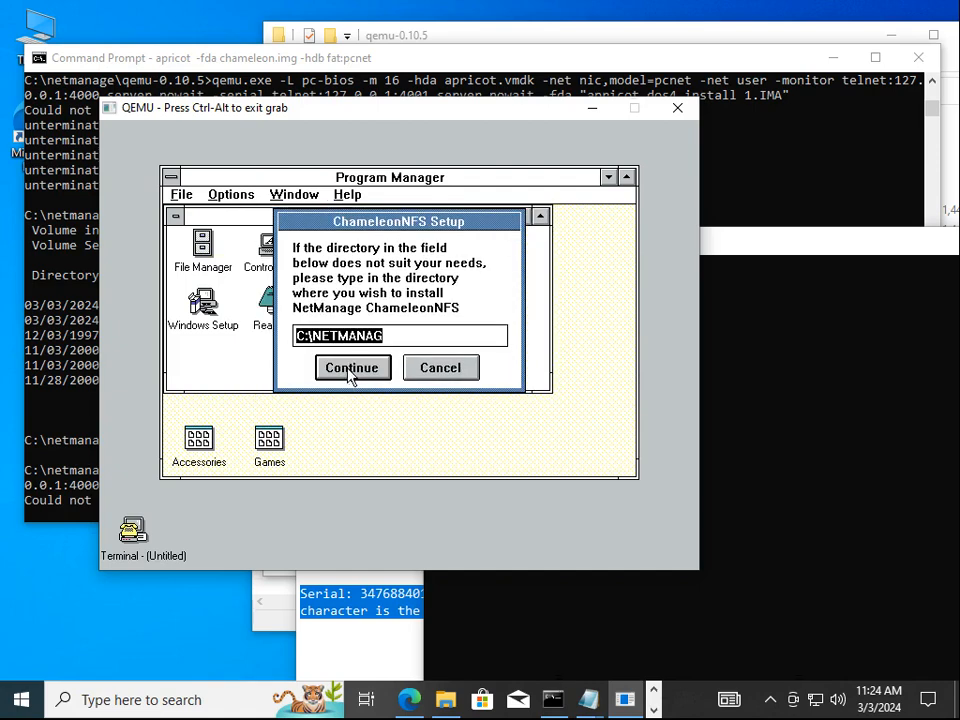
{"action": "left_click", "coordinate": [350, 370]}
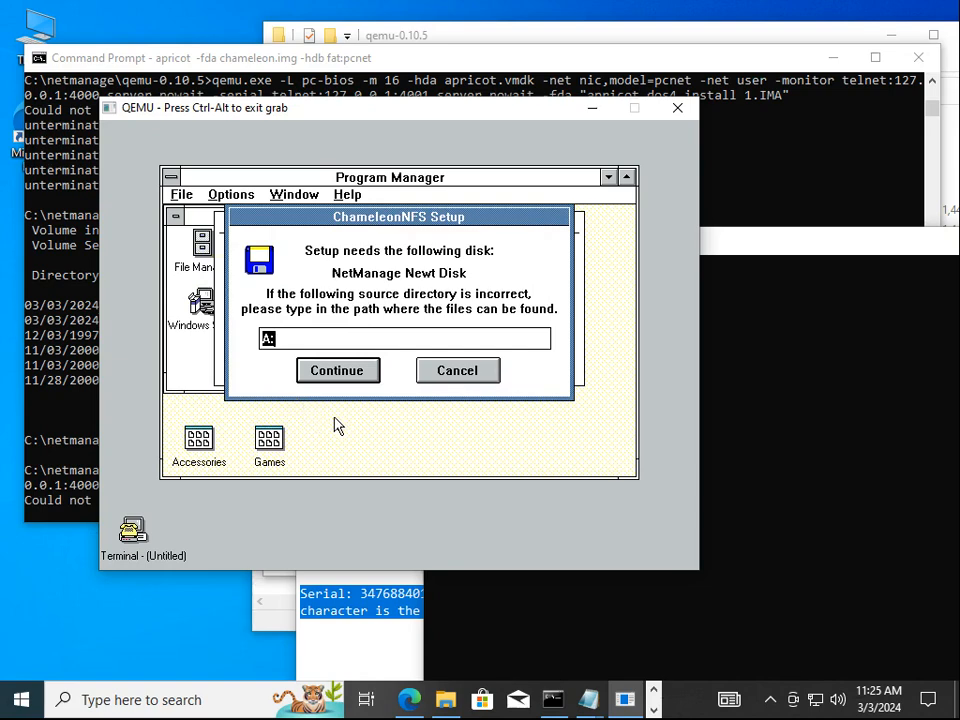
{"action": "key", "text": "ctrl+alt"}
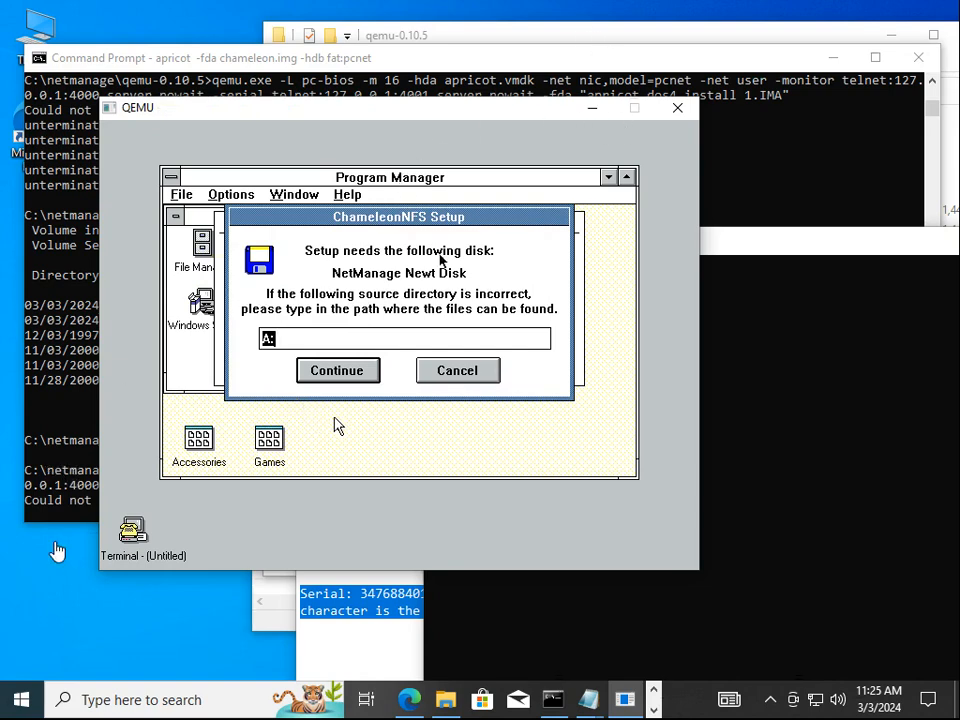
Open a telnet session to the QEMU monitor on localhost port 4000
{"action": "key", "text": "super+r"}
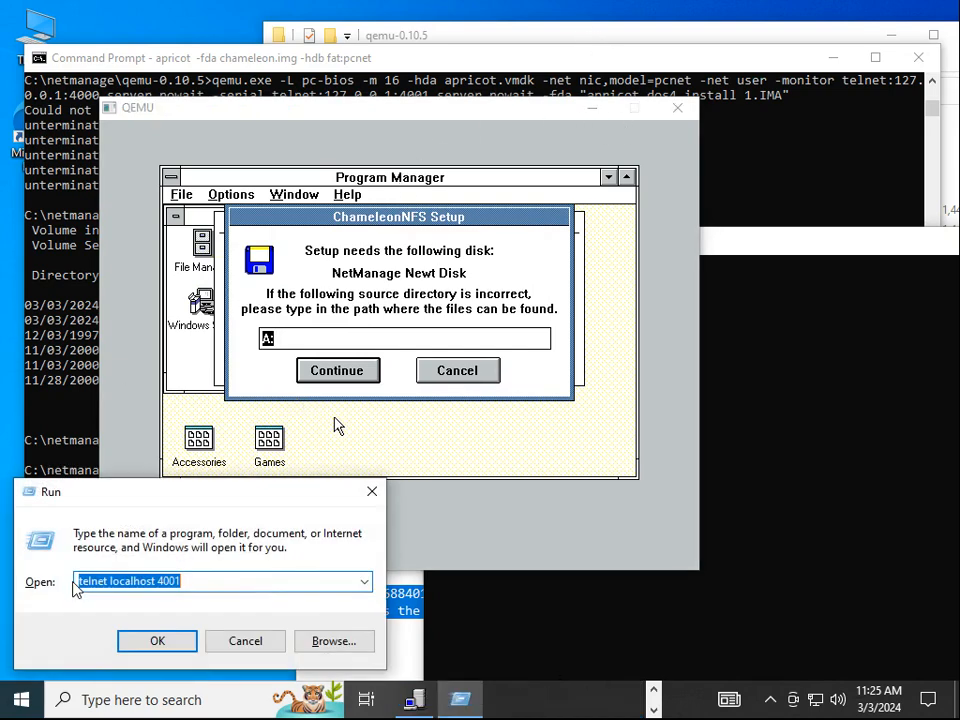
{"action": "key", "text": "End"}
{"action": "key", "text": "BackSpace"}
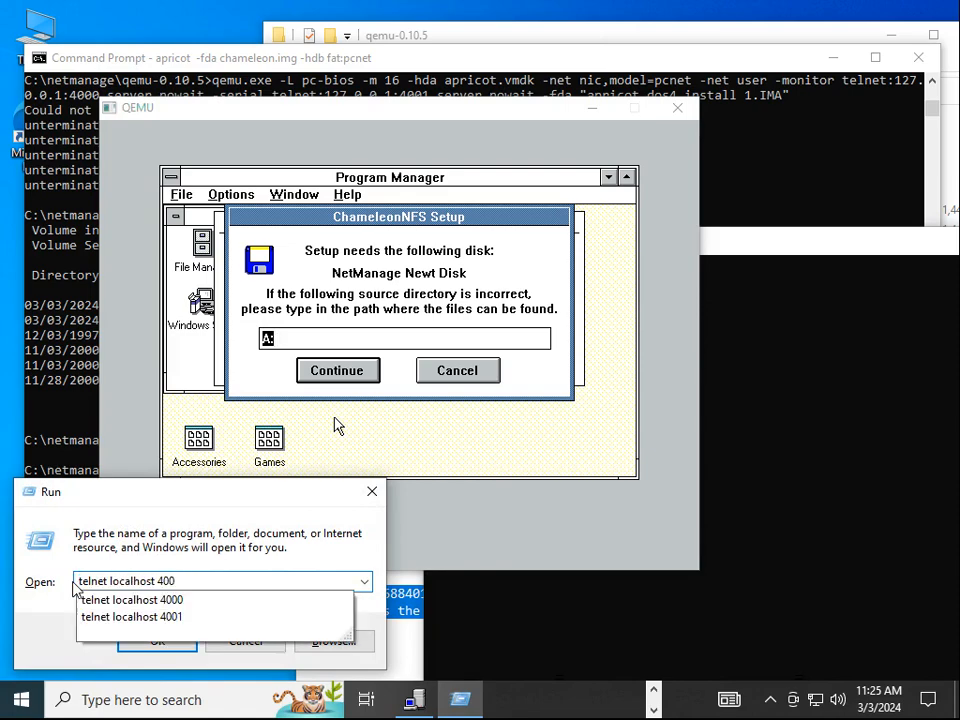
{"action": "type", "text": "0"}
{"action": "key", "text": "Return"}
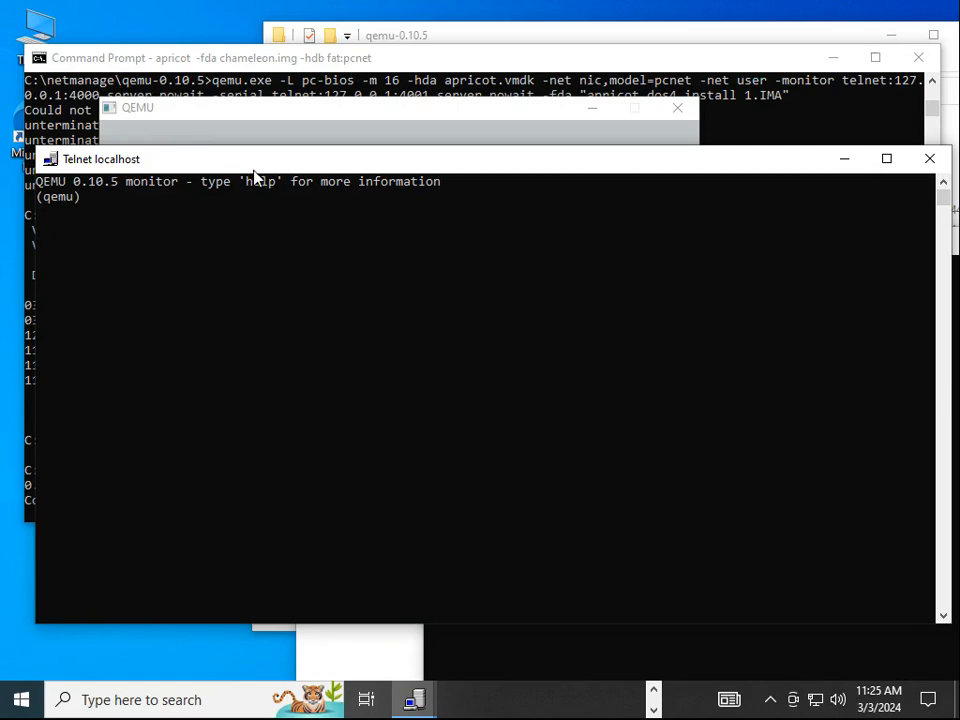
Run change floppy0 newt.img in the QEMU monitor
{"action": "left_click", "coordinate": [430, 37]}
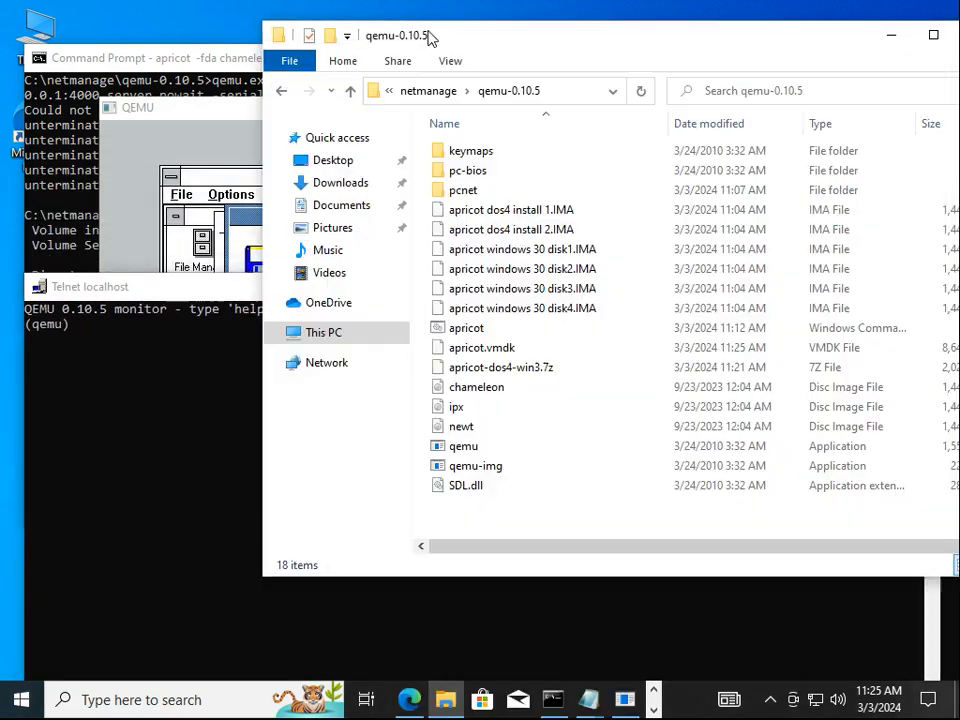
{"action": "left_click", "coordinate": [483, 428]}
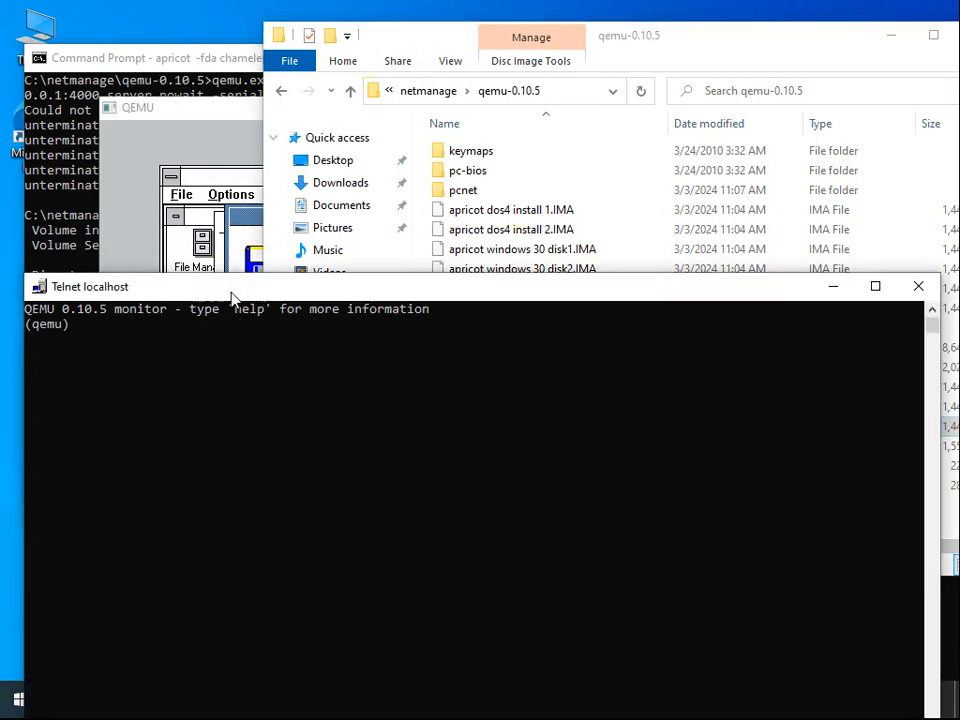
{"action": "left_click", "coordinate": [231, 296]}
{"action": "type", "text": "change ffd"}
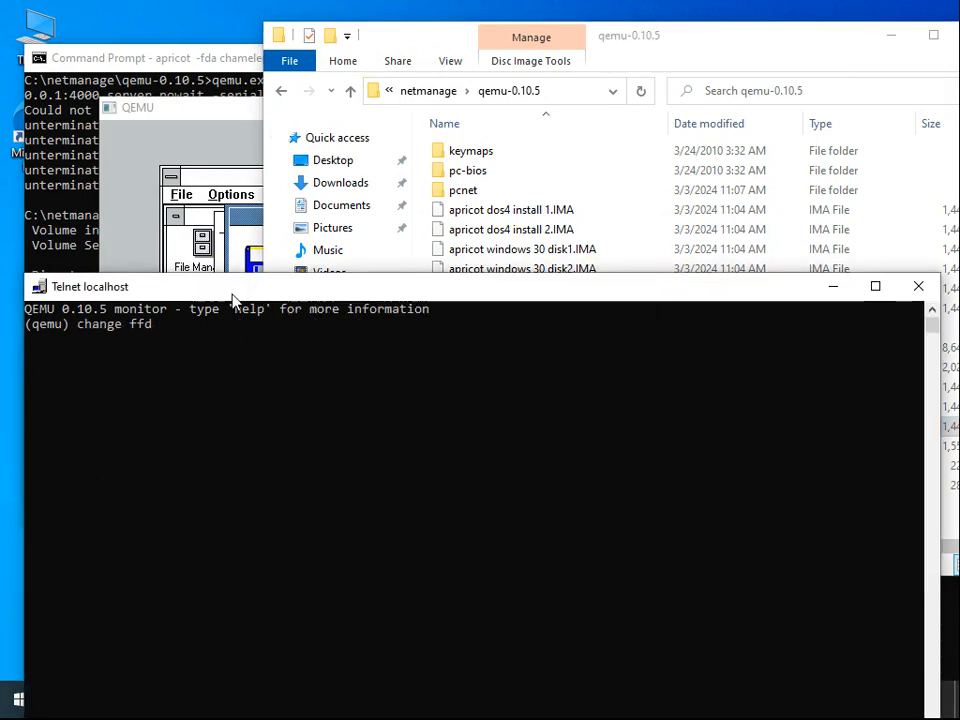
{"action": "key", "text": "BackSpace"}
{"action": "key", "text": "BackSpace"}
{"action": "type", "text": "loppy0 newt"}
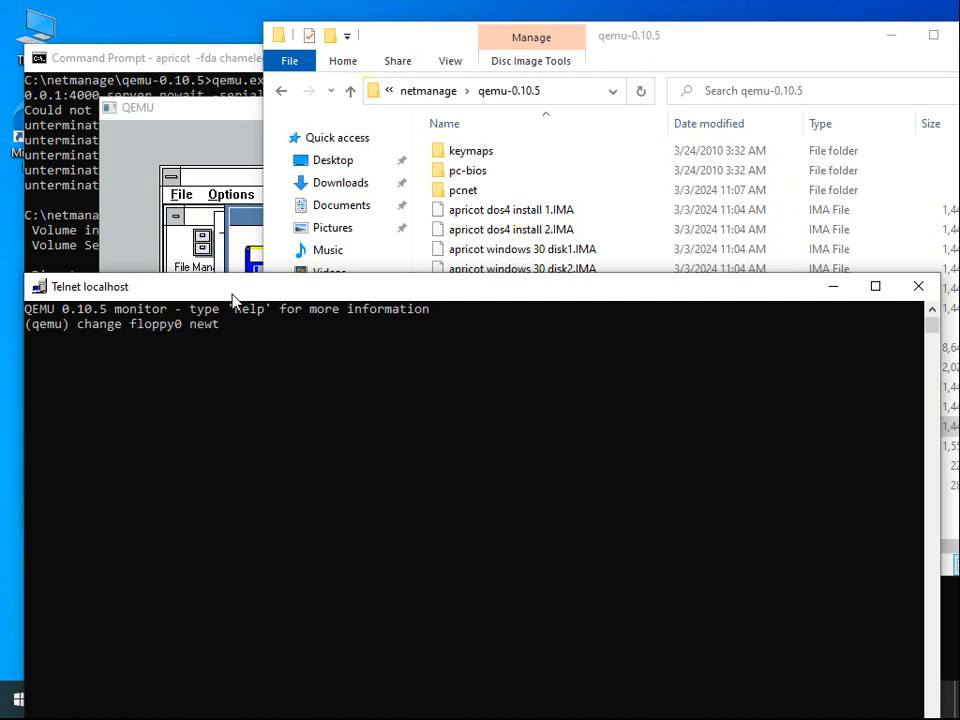
{"action": "type", "text": ".img"}
{"action": "key", "text": "Return"}
Verify with info block that floppy0 now holds newt.img
{"action": "left_click_drag", "start_coordinate": [232, 298], "coordinate": [561, 138]}
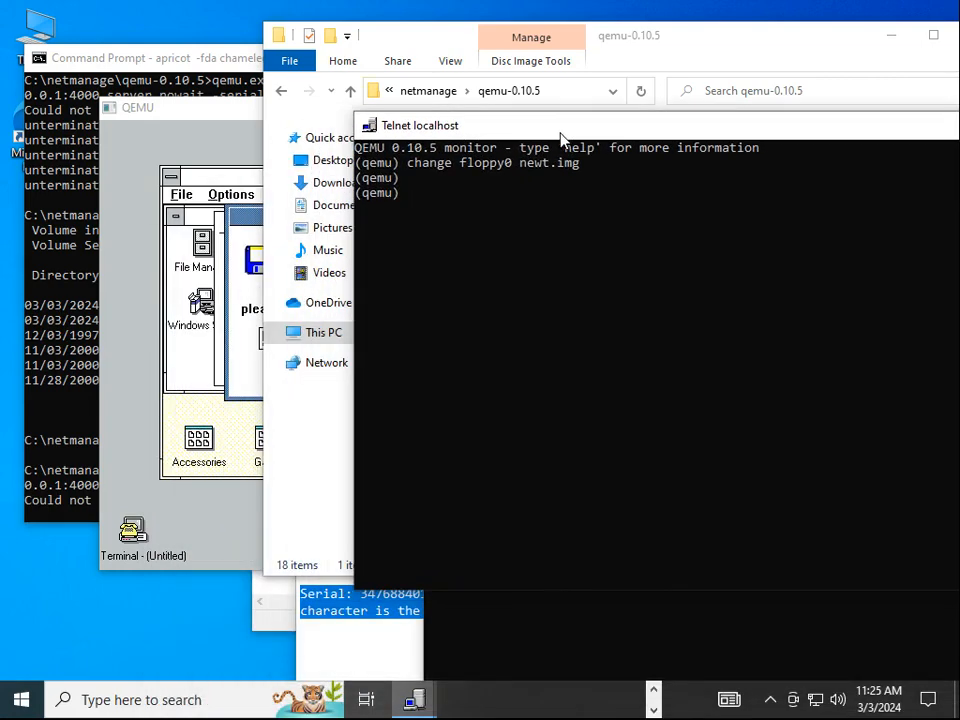
{"action": "type", "text": "info block"}
{"action": "key", "text": "Return"}
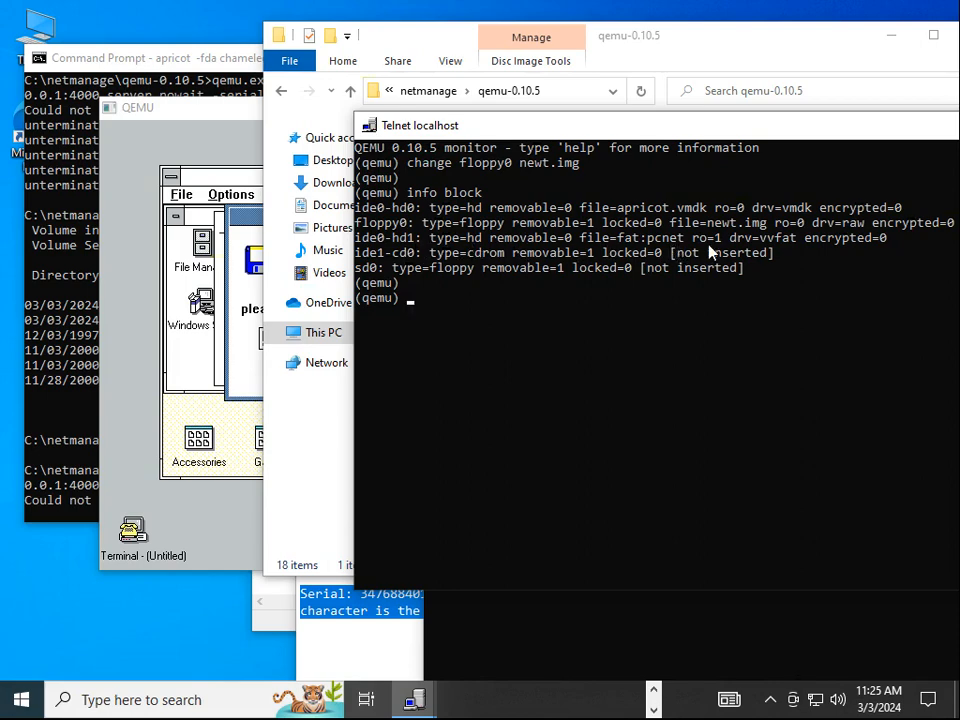
{"action": "left_click", "coordinate": [236, 121]}
Continue setup with the Newt disk, allow the SYSTEM.INI update, and acknowledge completion
{"action": "left_click", "coordinate": [230, 140]}
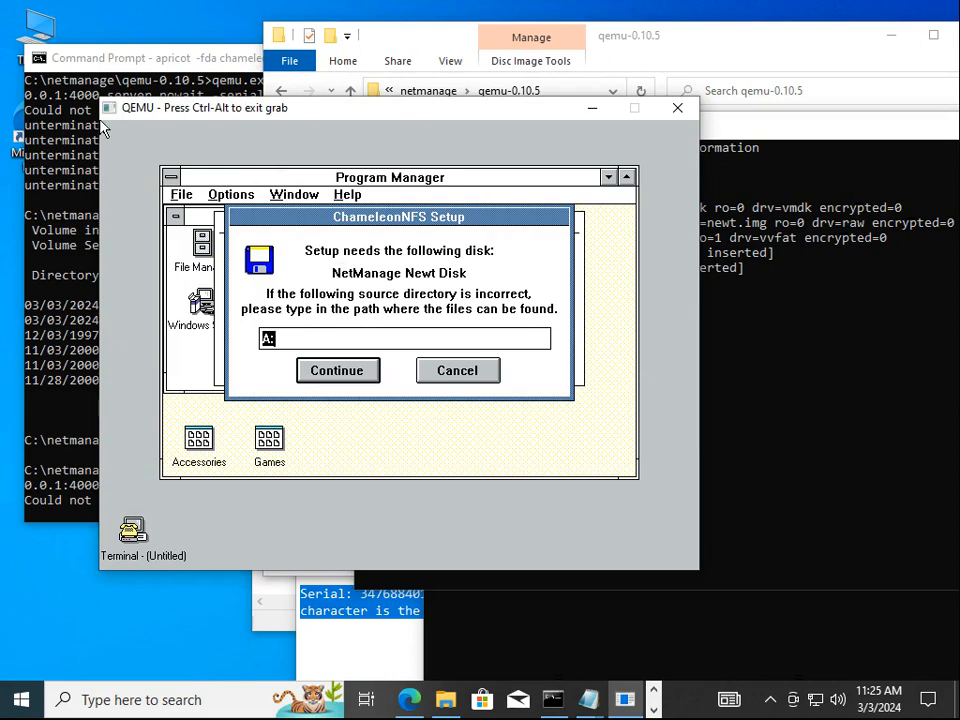
{"action": "left_click", "coordinate": [354, 370]}
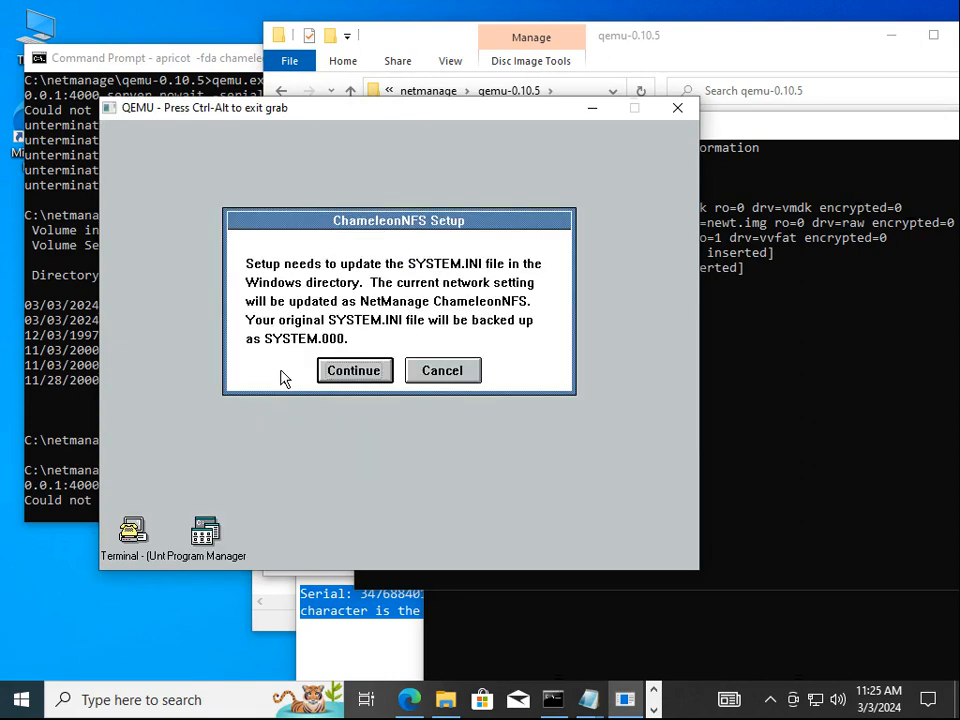
{"action": "left_click", "coordinate": [327, 368]}
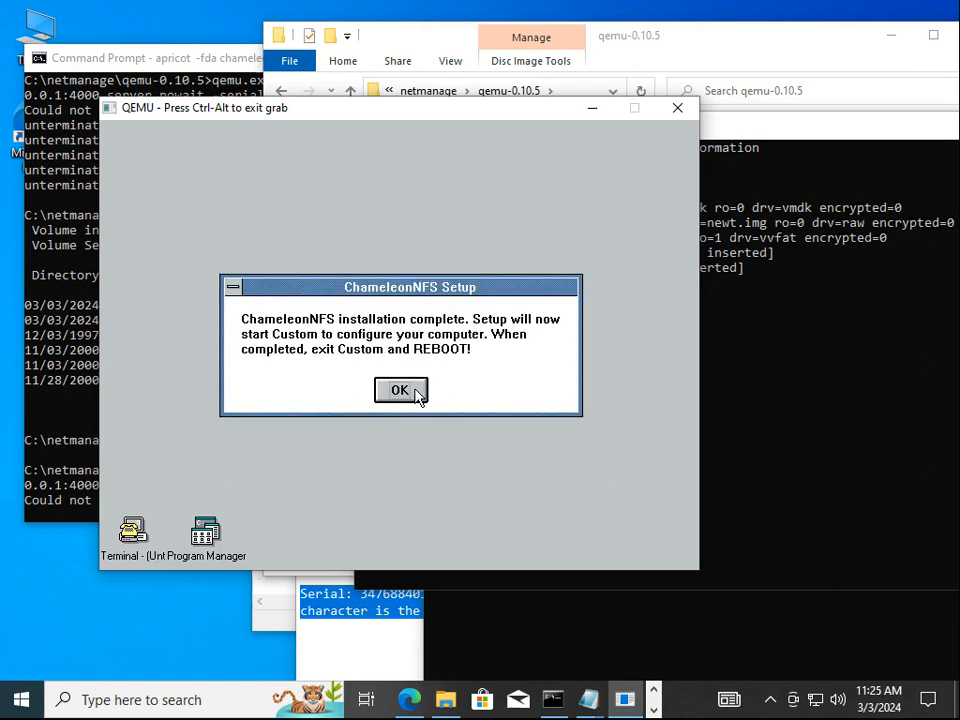
{"action": "left_click", "coordinate": [416, 393]}
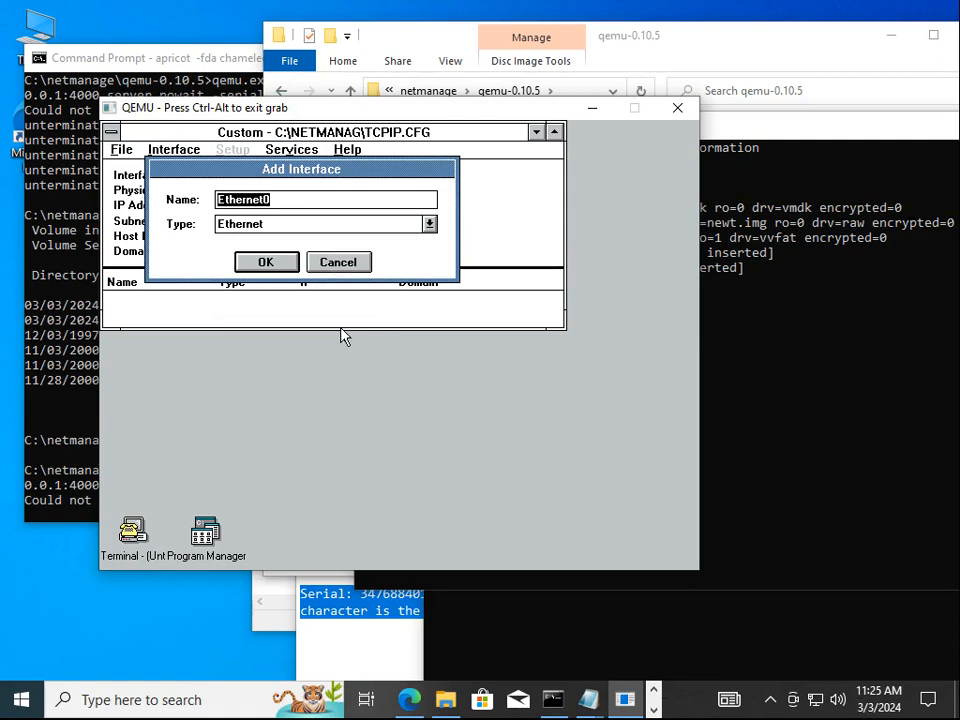
Accept the Ethernet0 interface, choose vendor (Other), and enter section pcnet and driver PCNTND.DOS
{"action": "left_click", "coordinate": [263, 262]}
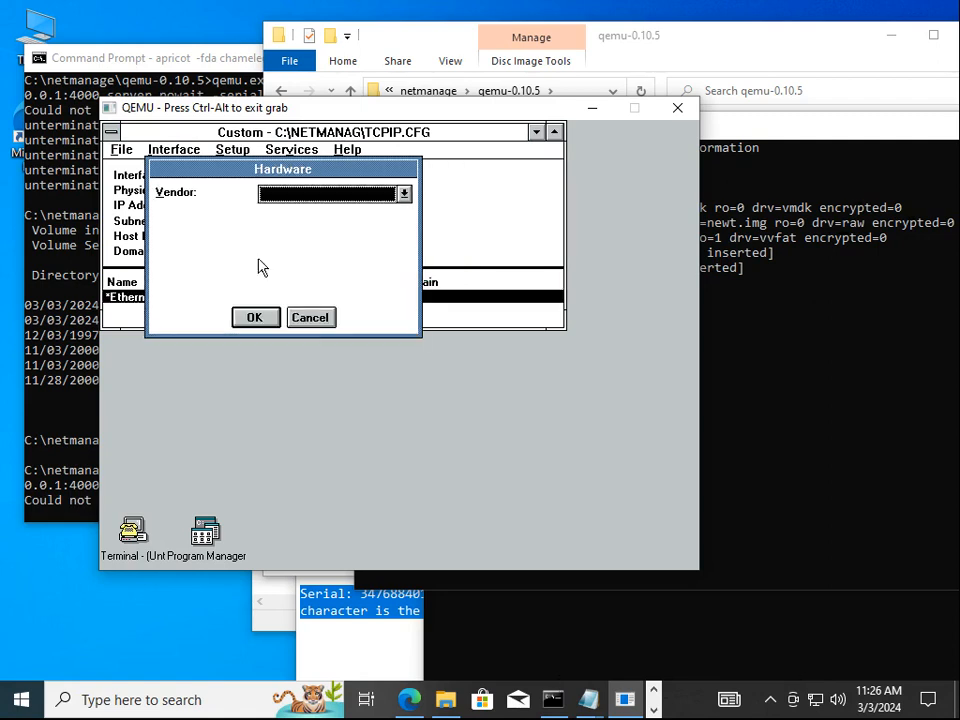
{"action": "left_click", "coordinate": [403, 194]}
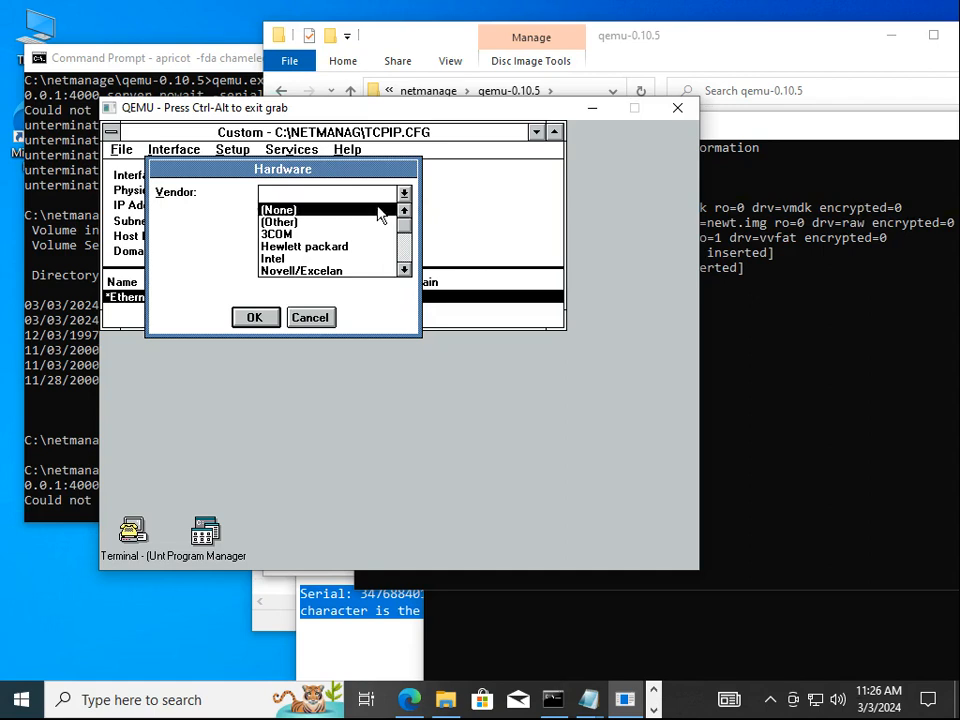
{"action": "left_click", "coordinate": [379, 222]}
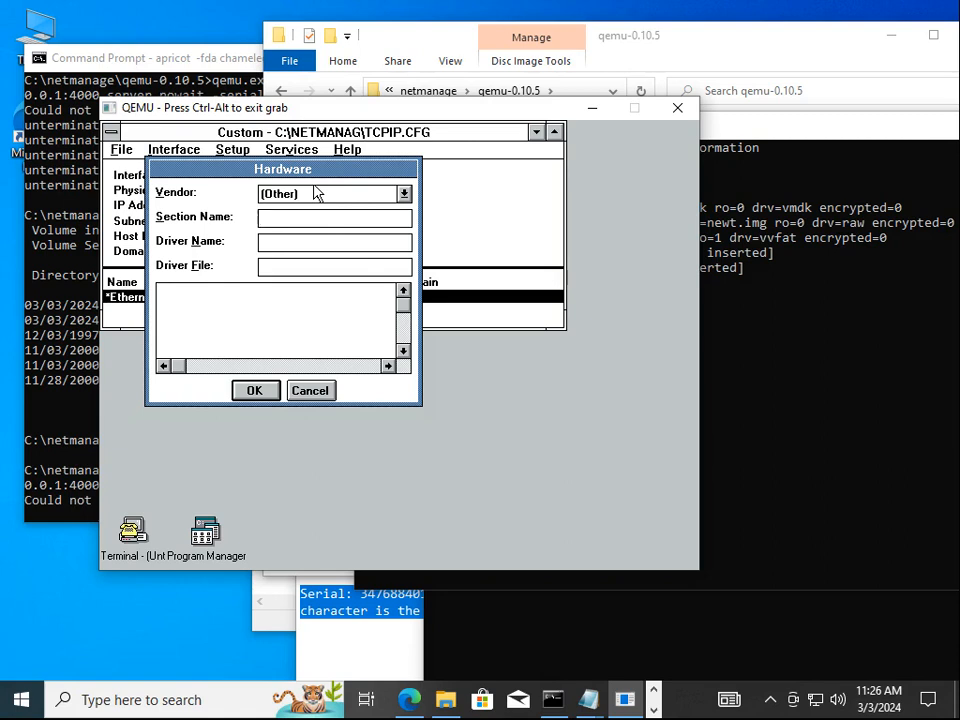
{"action": "type", "text": "pc"}
{"action": "type", "text": "net"}
{"action": "type", "text": "PC"}
{"action": "type", "text": "NTND.DOS"}
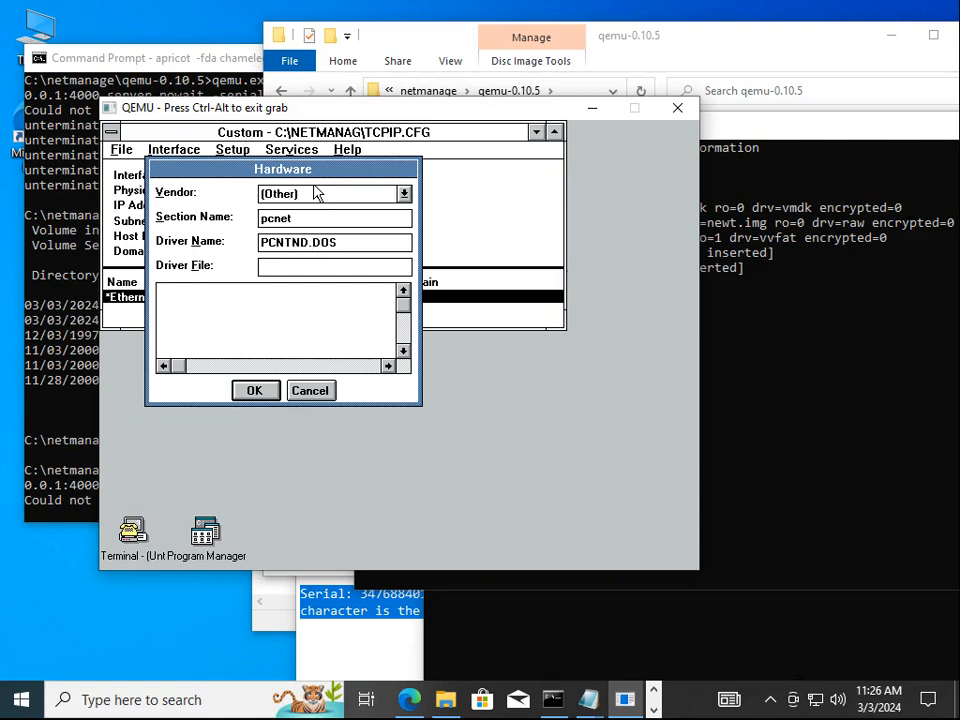
{"action": "double_click", "coordinate": [216, 546]}
Open File Manager and list drive D's PCnet driver files, checking PCNTND.OS2 and PCNET.EXE
{"action": "left_click", "coordinate": [211, 244]}
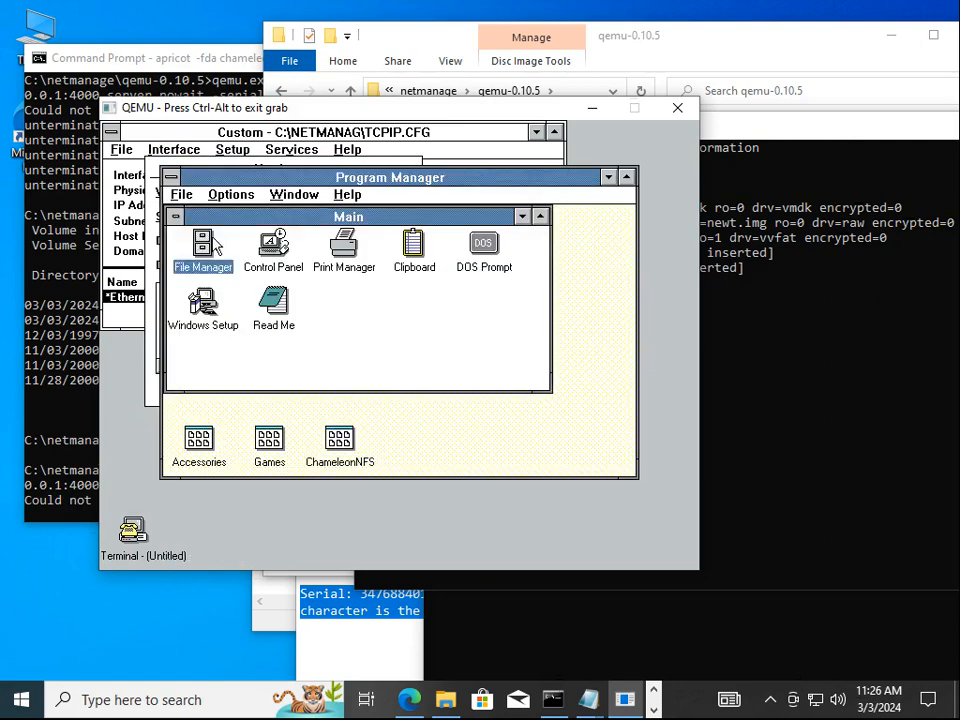
{"action": "double_click", "coordinate": [211, 244]}
{"action": "left_click", "coordinate": [222, 194]}
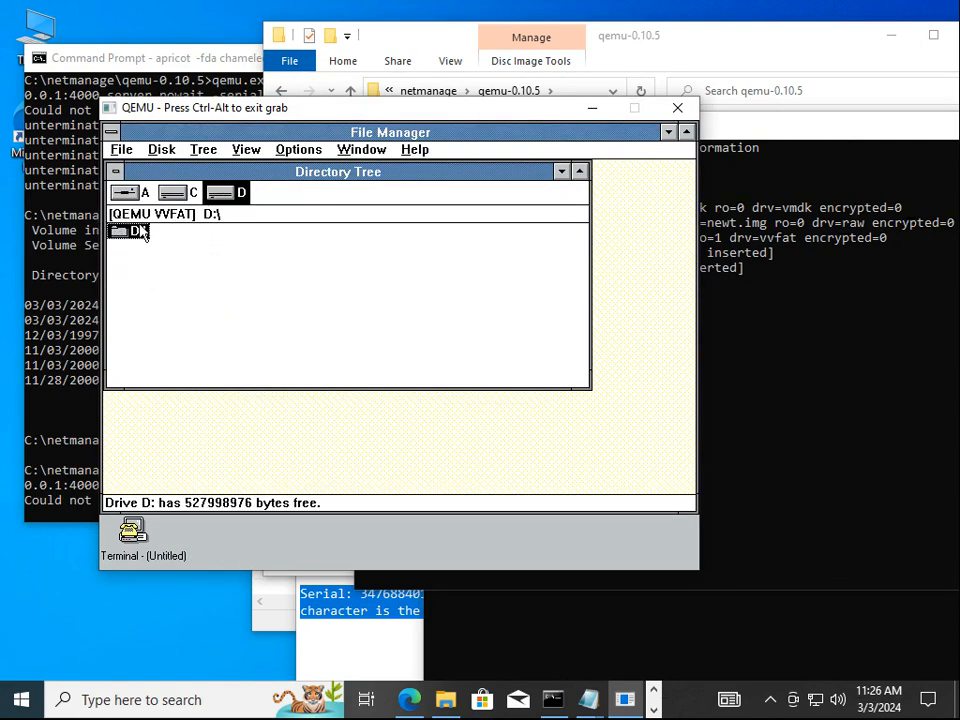
{"action": "double_click", "coordinate": [143, 232]}
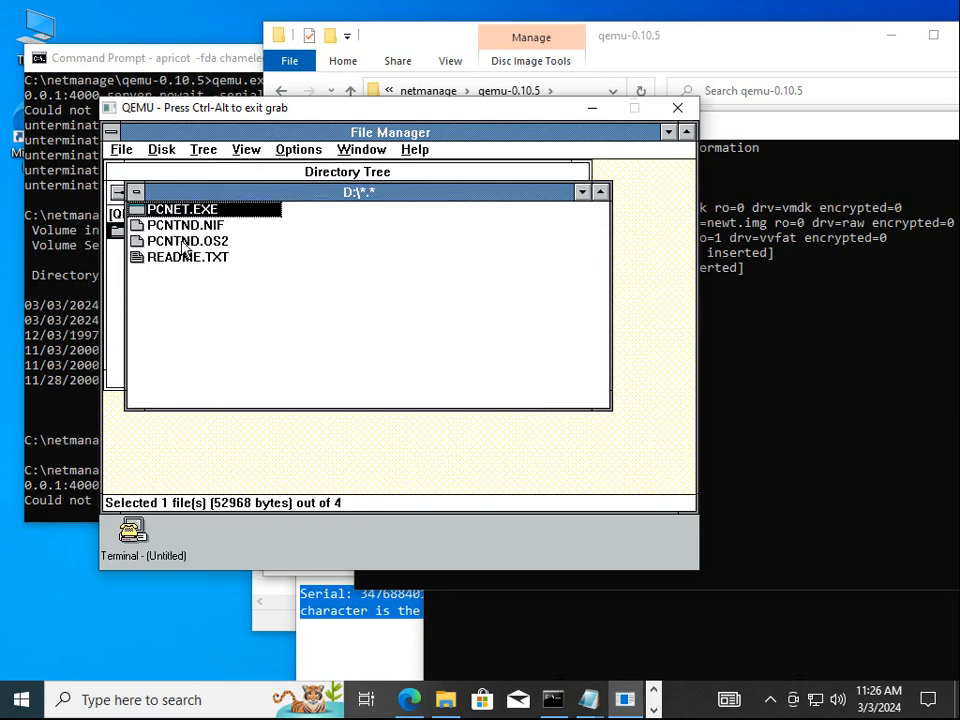
{"action": "left_click", "coordinate": [184, 243]}
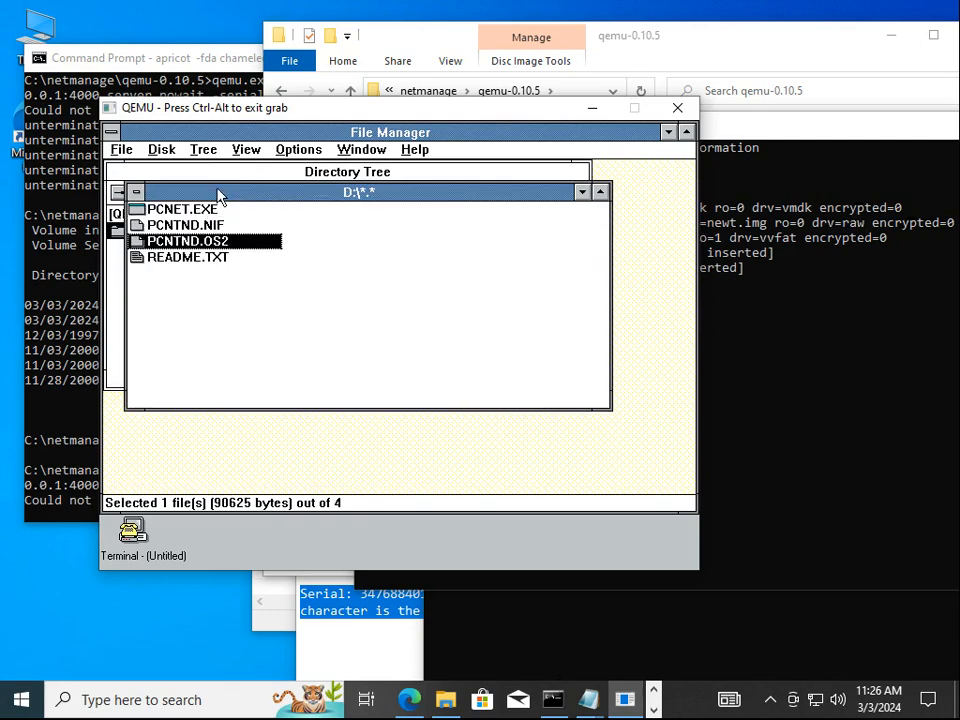
{"action": "left_click", "coordinate": [207, 211]}
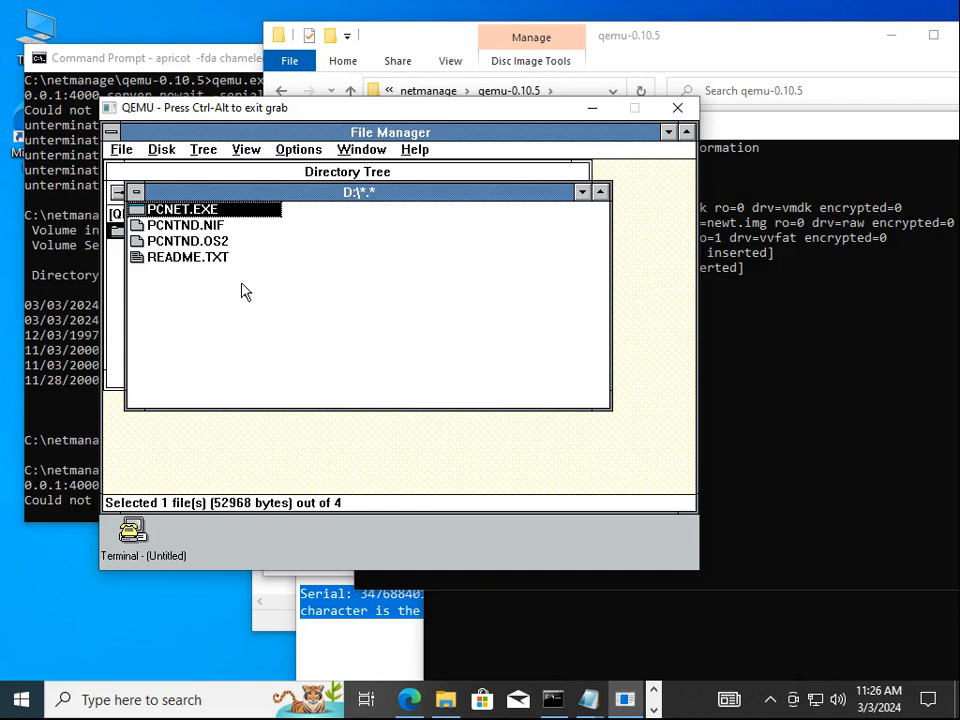
Exit File Manager, returning to Program Manager's Main group
{"action": "key", "text": "ctrl+alt"}
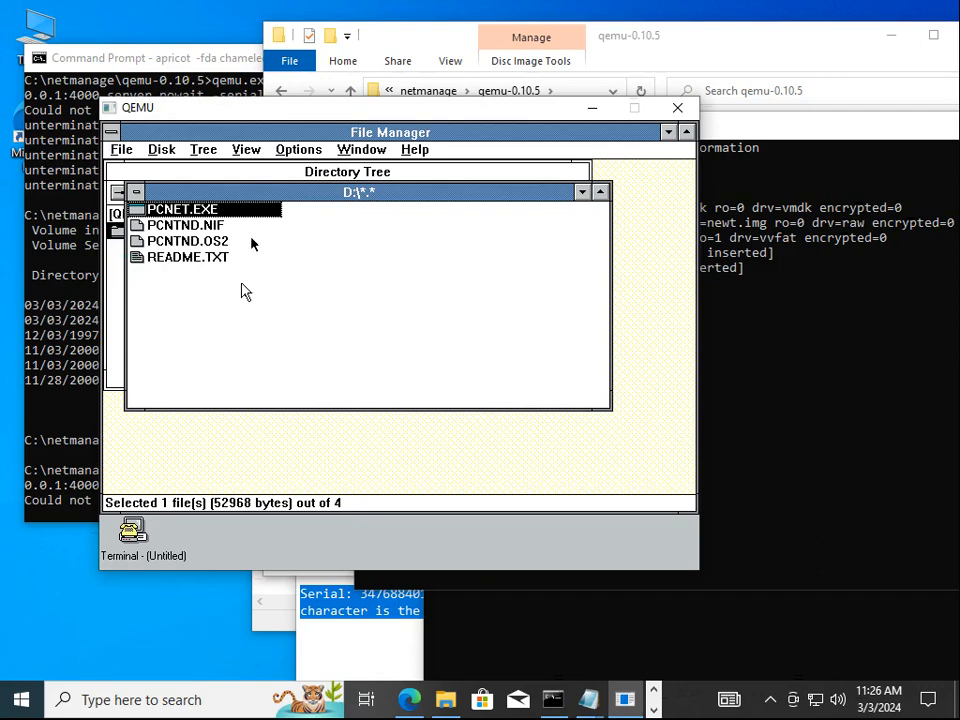
{"action": "left_click", "coordinate": [251, 244]}
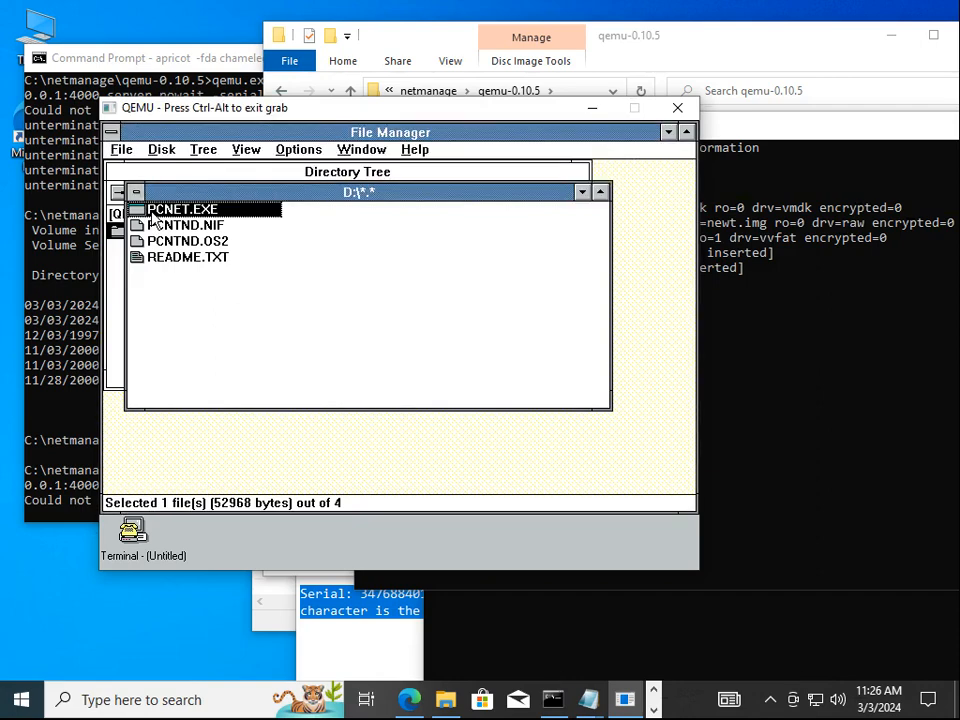
{"action": "key", "text": "alt+f"}
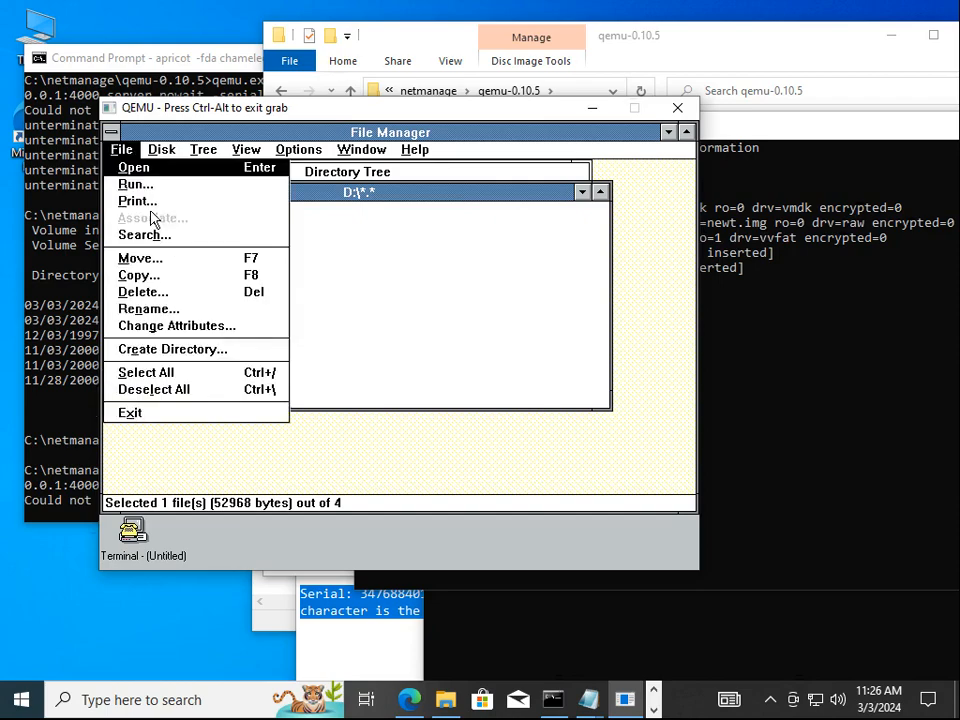
{"action": "key", "text": "x"}
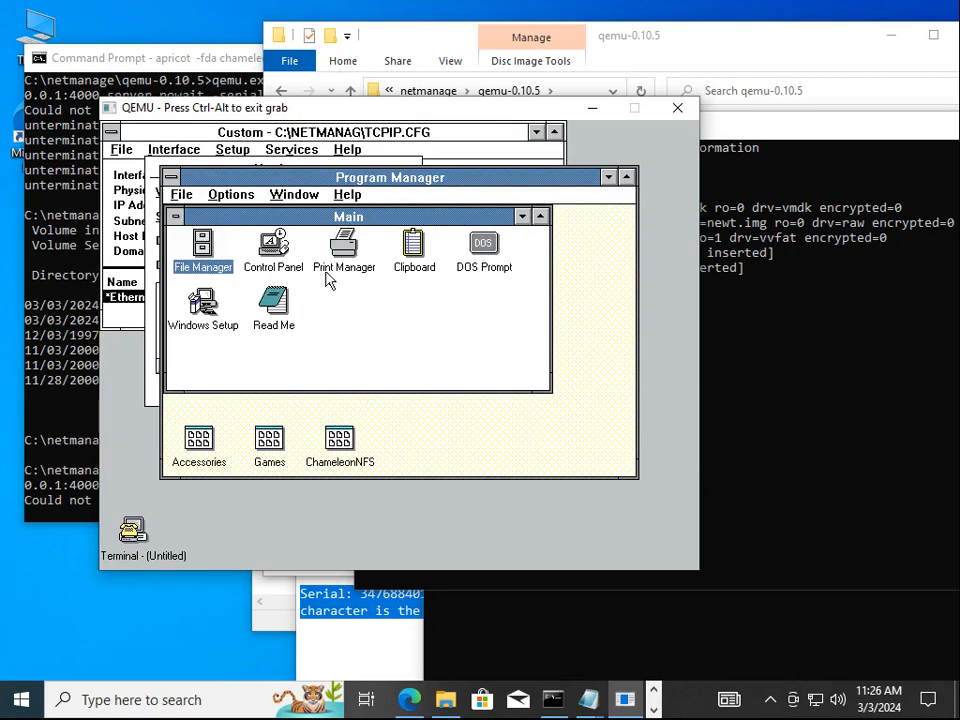
{"action": "double_click", "coordinate": [497, 265]}
{"action": "type", "text": "d:"}
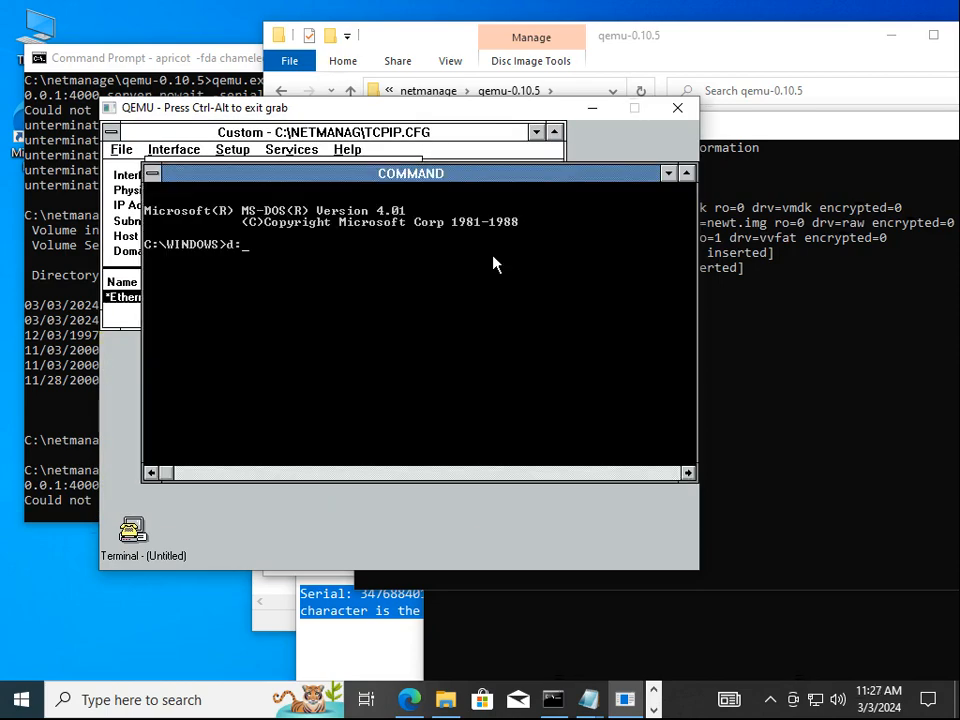
{"action": "key", "text": "Return"}
{"action": "type", "text": "dir"}
{"action": "key", "text": "Return"}
{"action": "type", "text": "pc"}
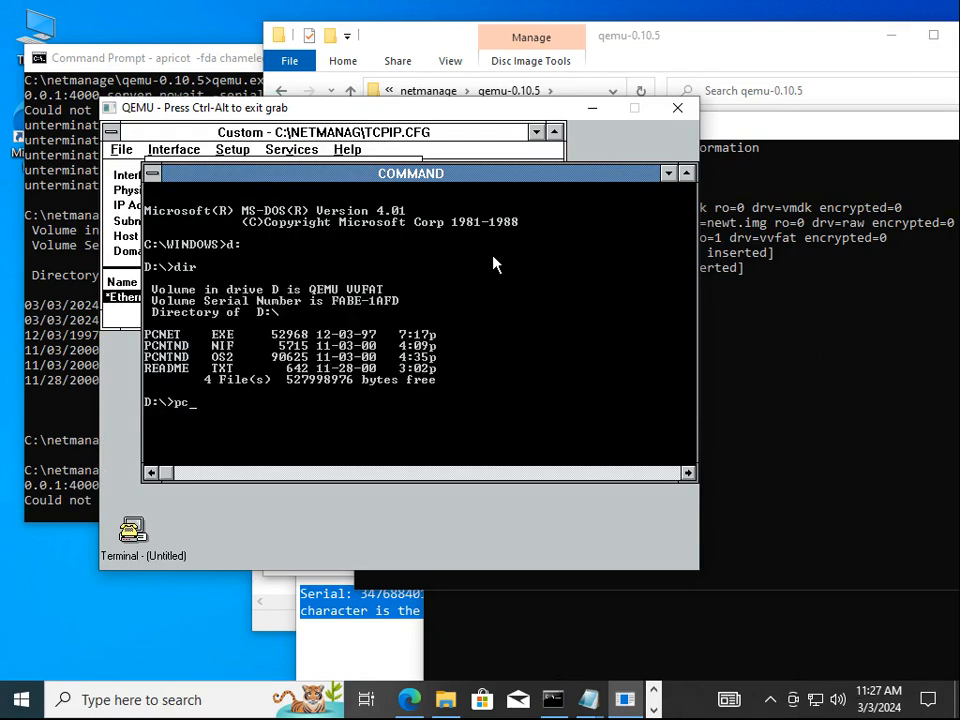
{"action": "type", "text": "net"}
{"action": "key", "text": "Return"}
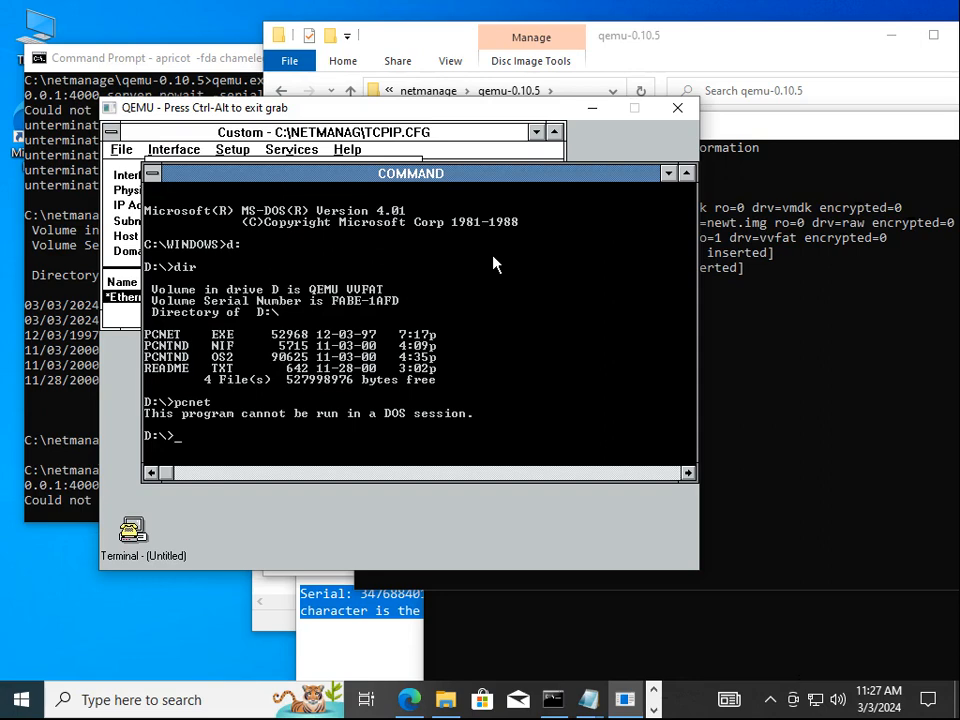
{"action": "type", "text": "exit"}
{"action": "key", "text": "Return"}
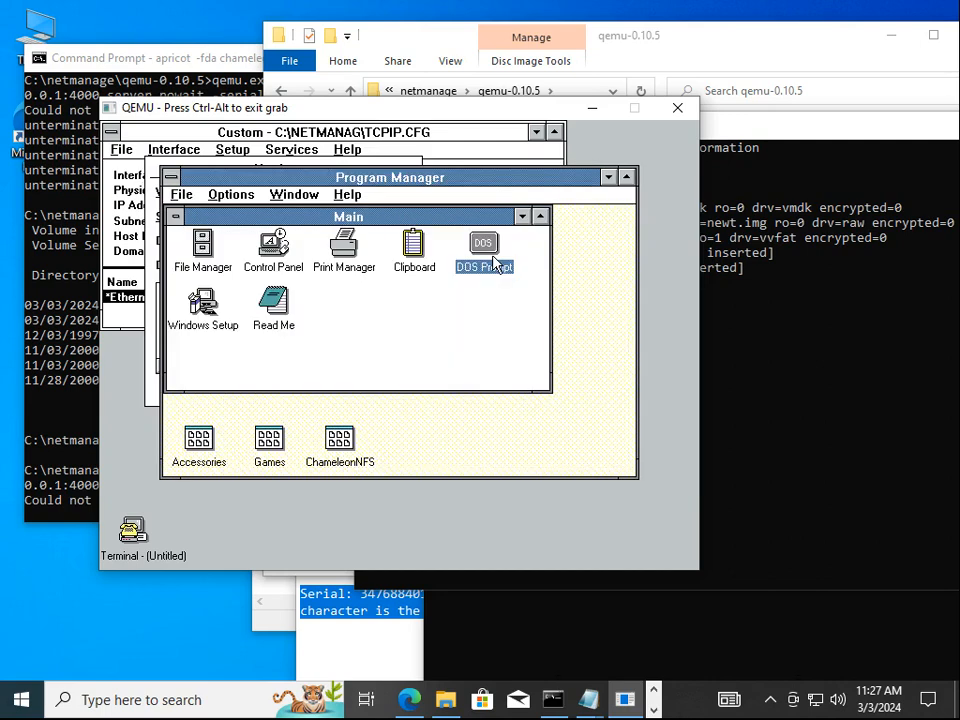
Change the PCnet hardware entry's driver name to PCNTND$
{"action": "left_click", "coordinate": [608, 177]}
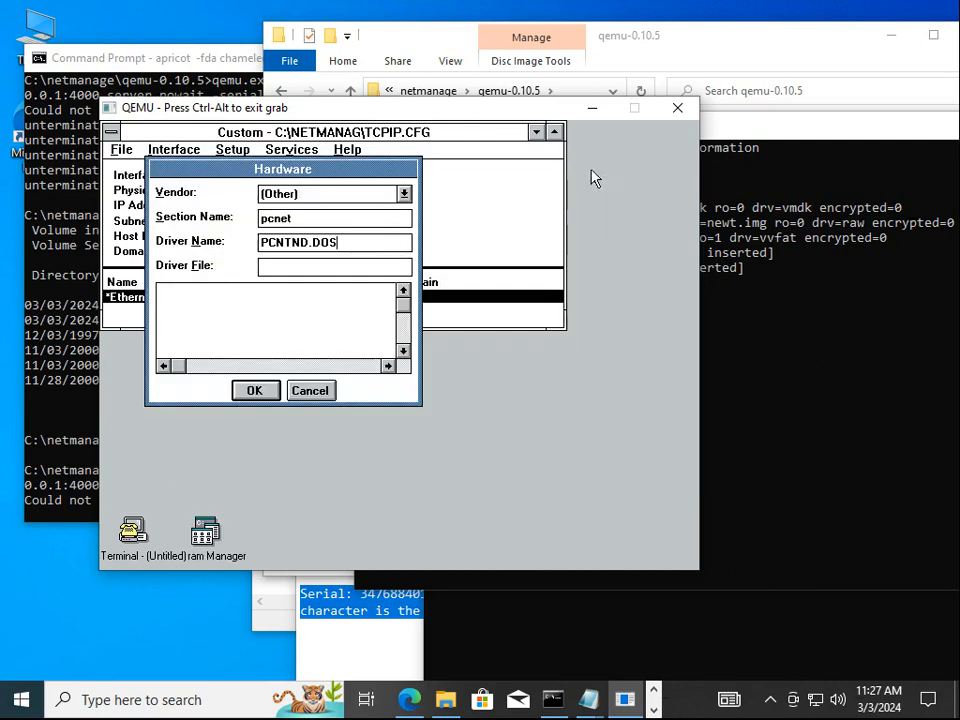
{"action": "left_click_drag", "start_coordinate": [379, 240], "coordinate": [315, 264]}
{"action": "type", "text": "OS2"}
{"action": "key", "text": "BackSpace"}
{"action": "key", "text": "BackSpace"}
{"action": "key", "text": "BackSpace"}
{"action": "key", "text": "BackSpace"}
{"action": "type", "text": "$"}
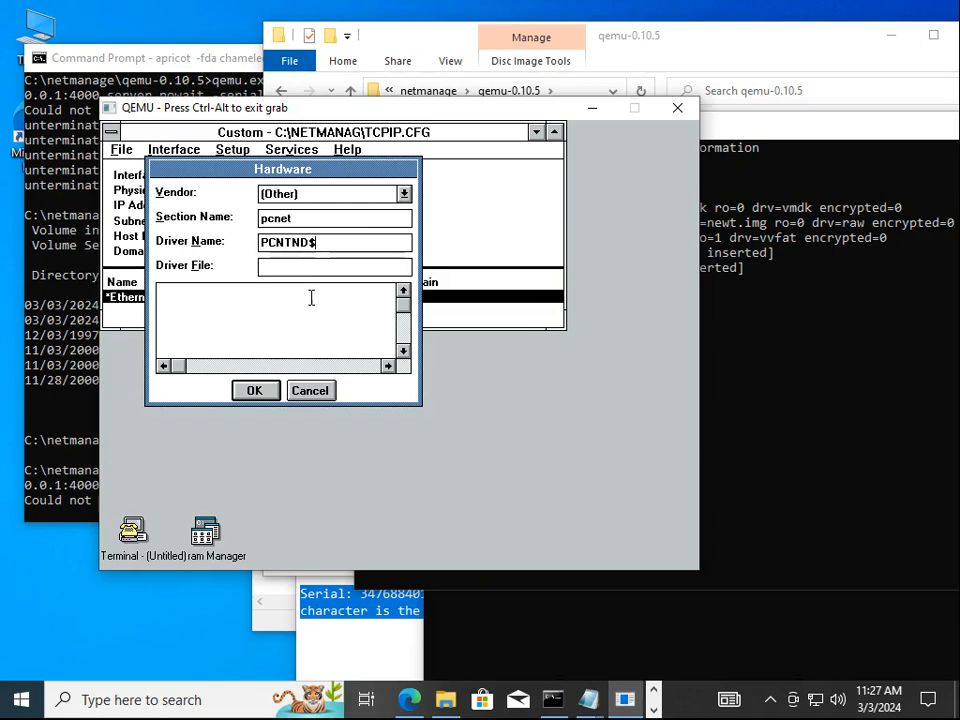
Enter PCNTND.OS2 as the driver file
{"action": "key", "text": "Tab"}
{"action": "type", "text": "PCNTD."}
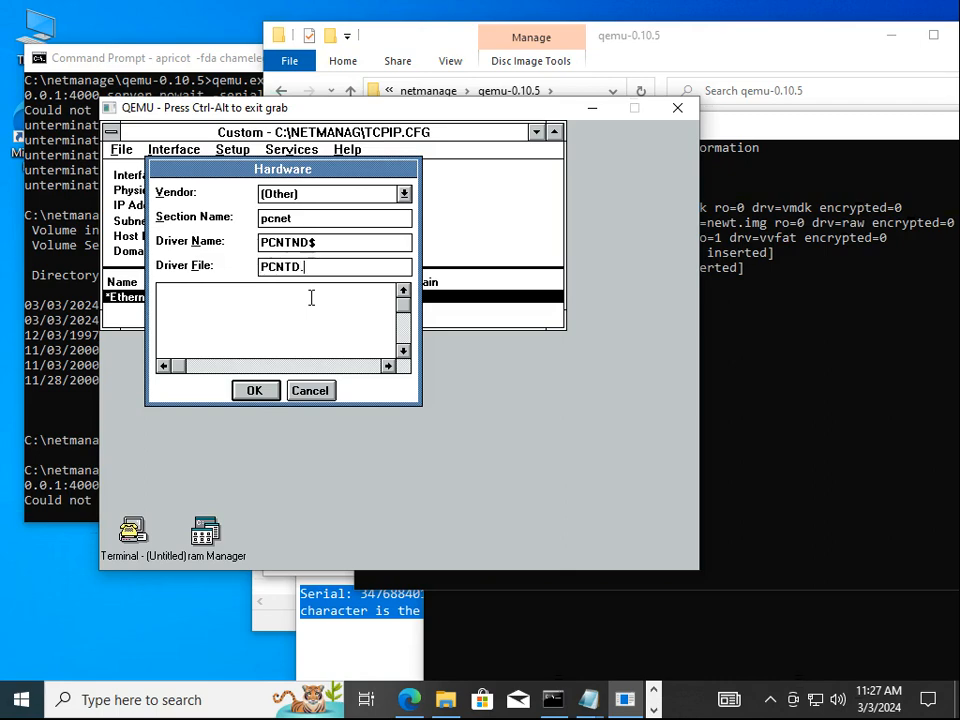
{"action": "key", "text": "BackSpace"}
{"action": "key", "text": "BackSpace"}
{"action": "key", "text": "BackSpace"}
{"action": "key", "text": "BackSpace"}
{"action": "type", "text": "CNT"}
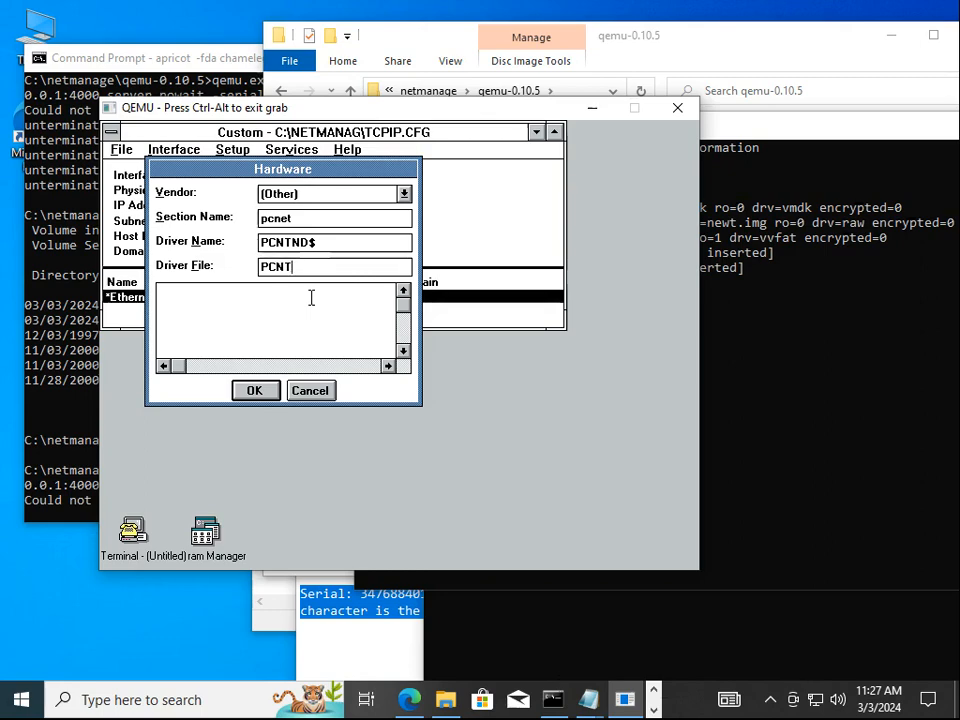
{"action": "type", "text": "ND.OS2"}
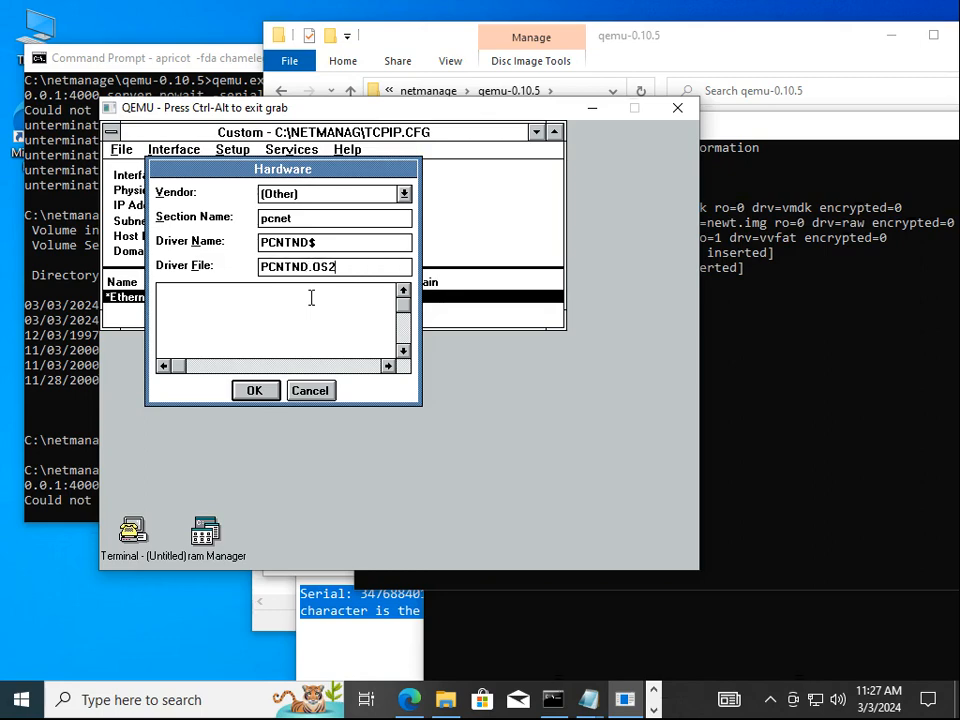
Confirm the hardware settings and give Ethernet0 IP 10.0.2.15 with a 255.255.255.0 subnet mask
{"action": "left_click", "coordinate": [258, 398]}
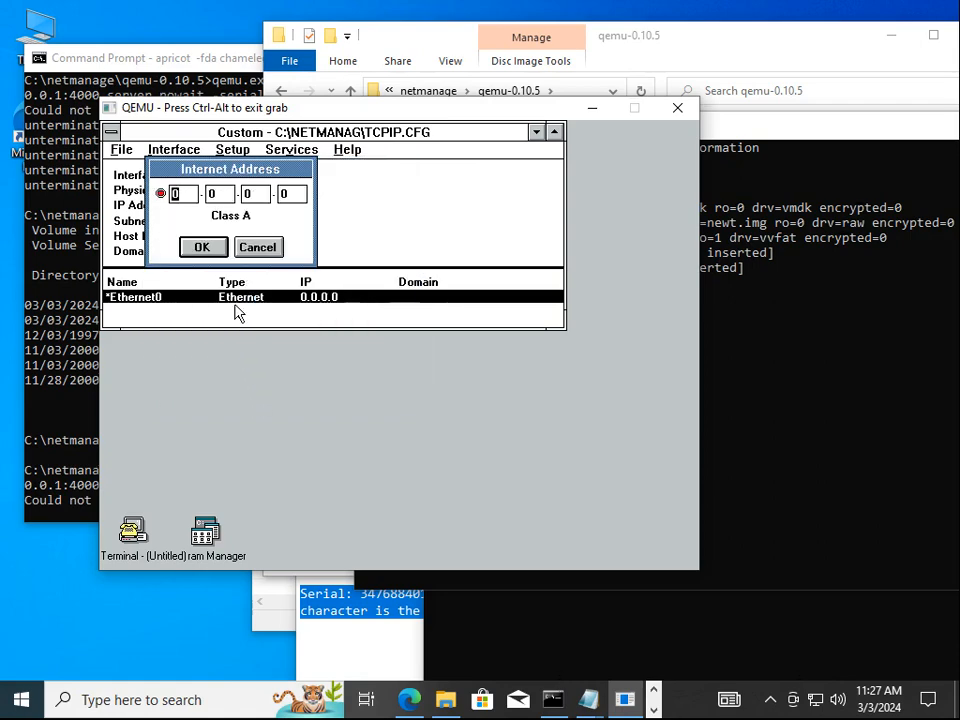
{"action": "type", "text": "10.0.2.15"}
{"action": "left_click", "coordinate": [202, 247]}
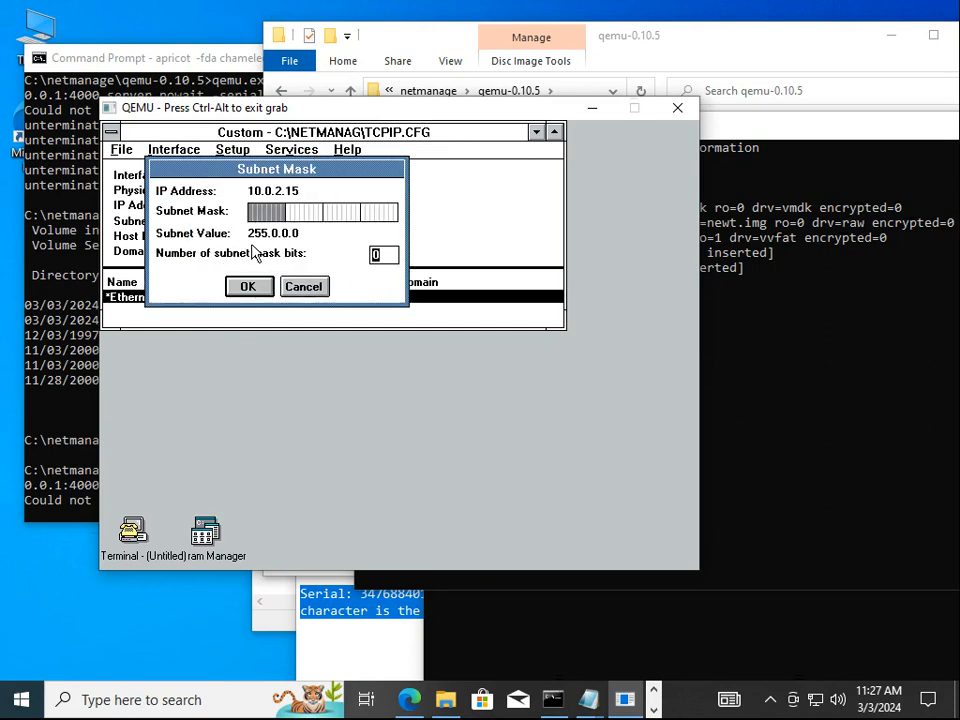
{"action": "type", "text": "16"}
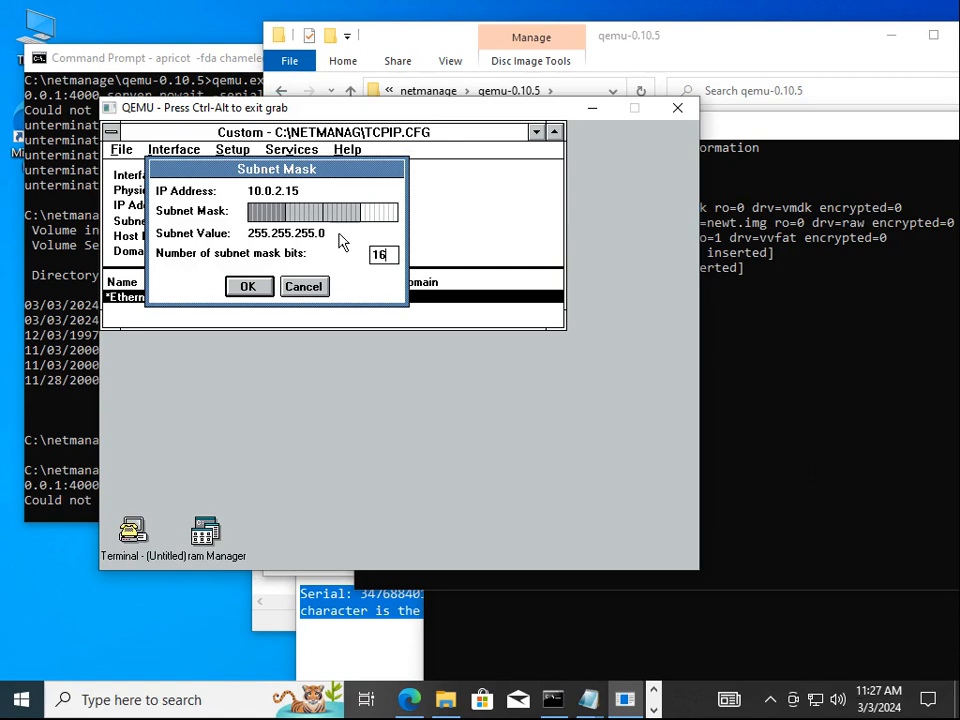
{"action": "left_click", "coordinate": [262, 288]}
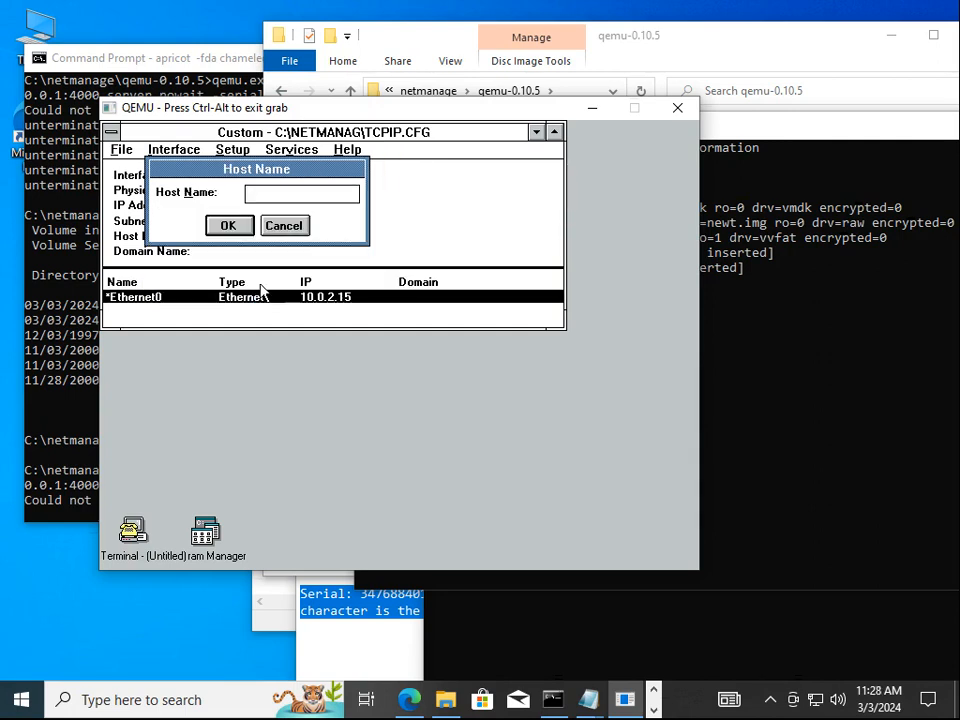
Set the host name to qemu and the domain name to here.local
{"action": "type", "text": "qemu"}
{"action": "key", "text": "Return"}
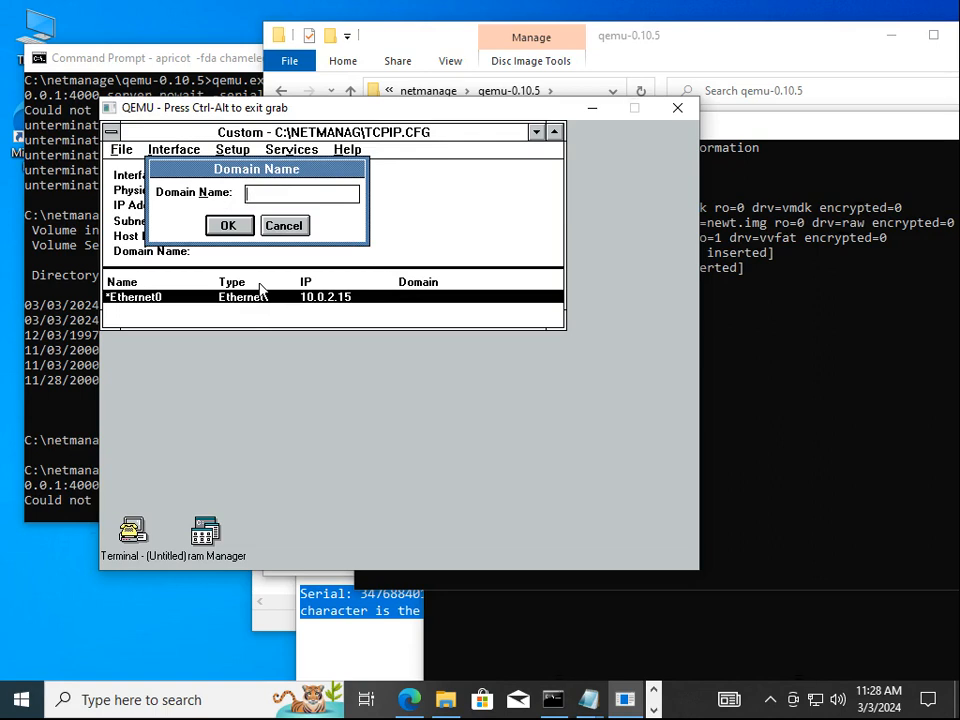
{"action": "type", "text": "here.local"}
{"action": "left_click", "coordinate": [228, 226]}
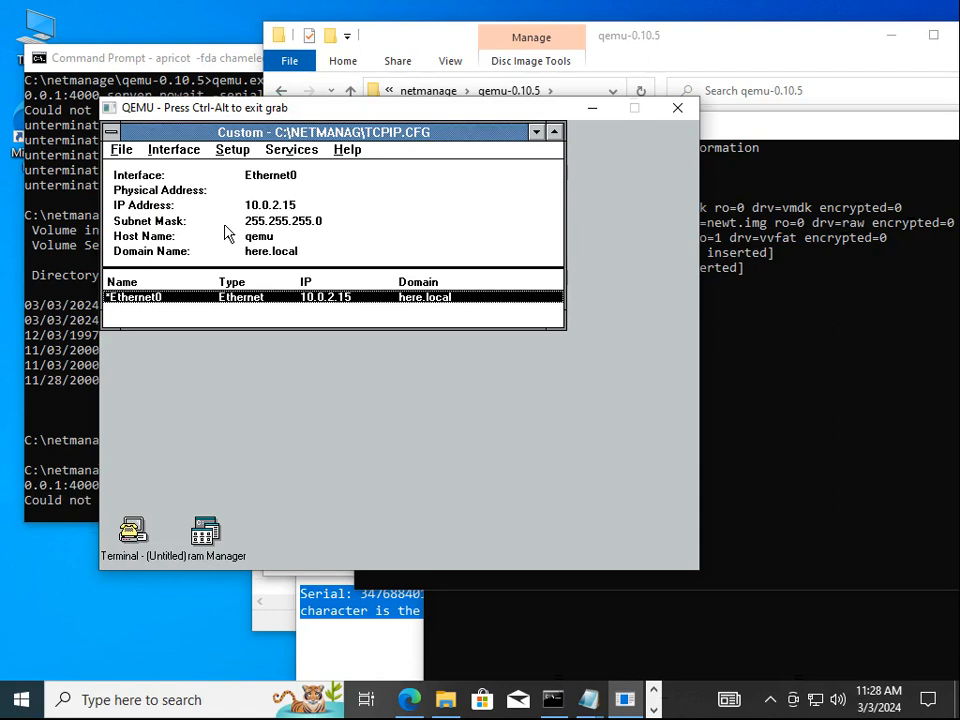
Set the default gateway to 10.0.2.2
{"action": "left_click", "coordinate": [280, 152]}
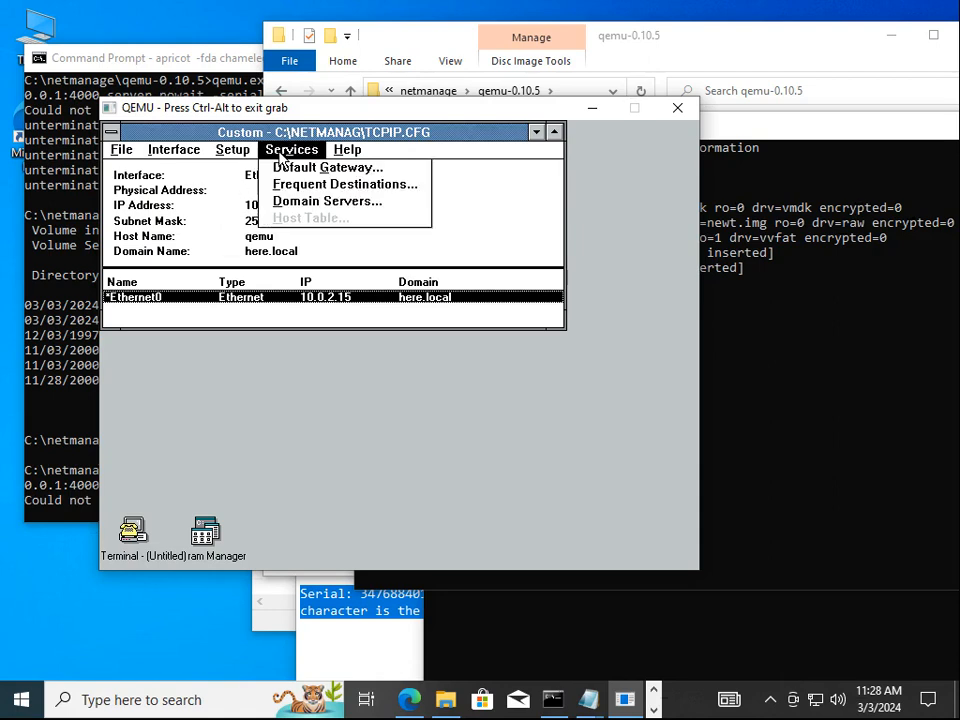
{"action": "left_click", "coordinate": [280, 167]}
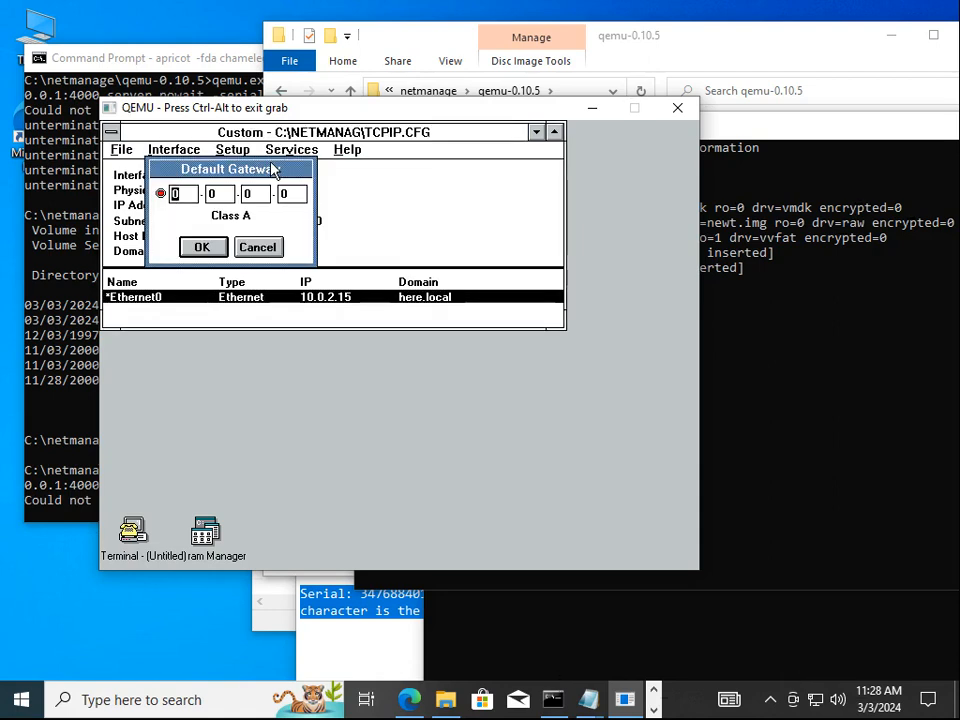
{"action": "type", "text": "10"}
{"action": "key", "text": "period"}
{"action": "key", "text": "period"}
{"action": "type", "text": "2"}
{"action": "key", "text": "period"}
{"action": "type", "text": "2"}
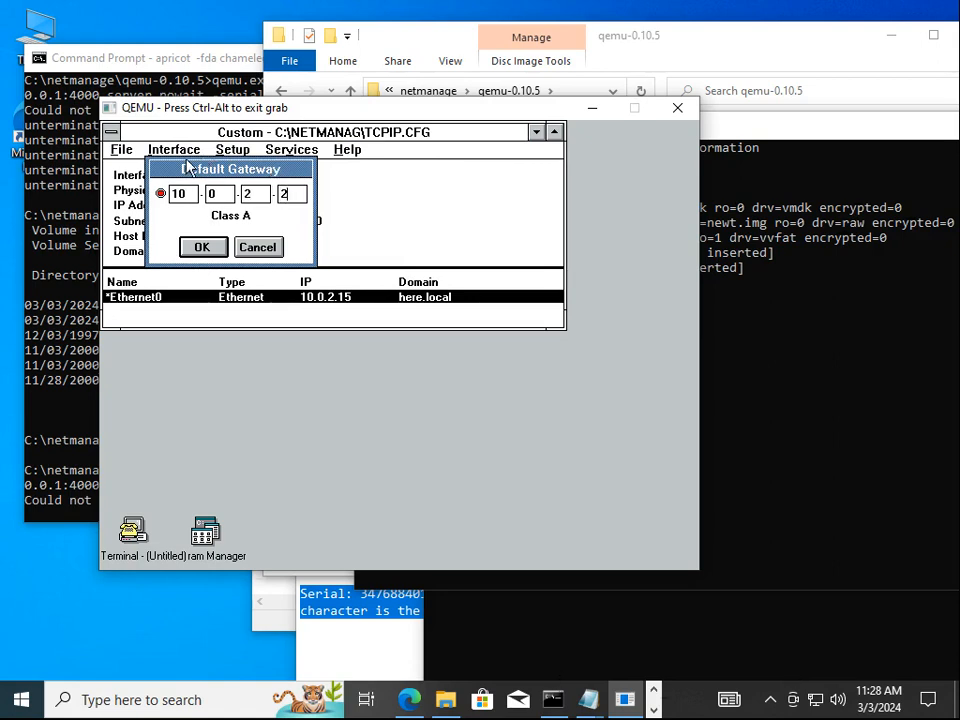
{"action": "left_click", "coordinate": [202, 247]}
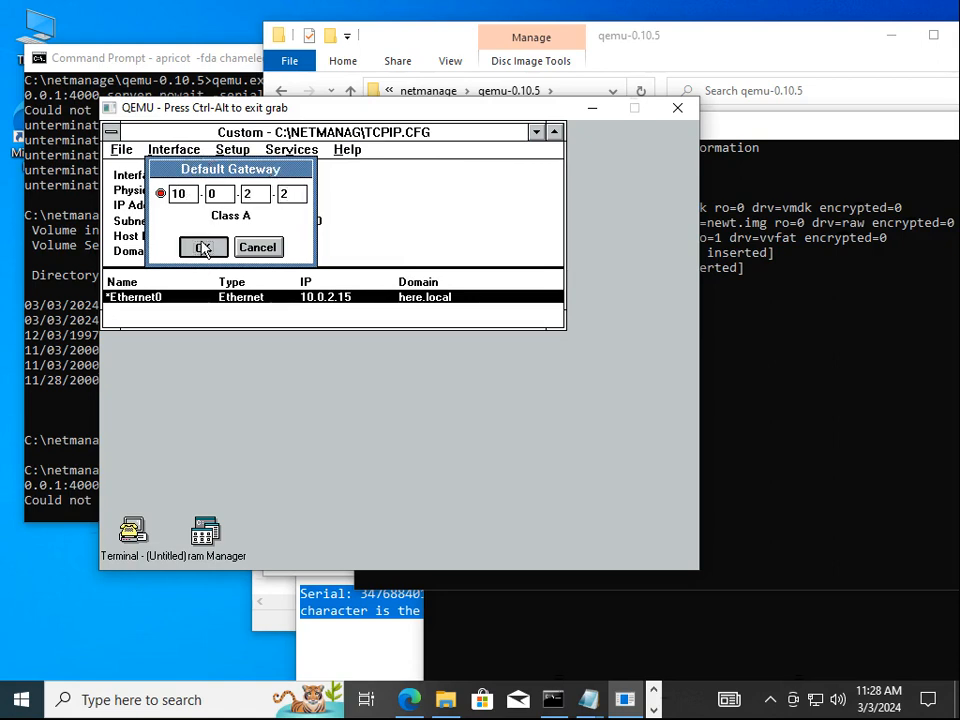
Set the domain servers to 10.0.2.3, 8.8.8.8 and 1.1.1.1
{"action": "left_click", "coordinate": [304, 153]}
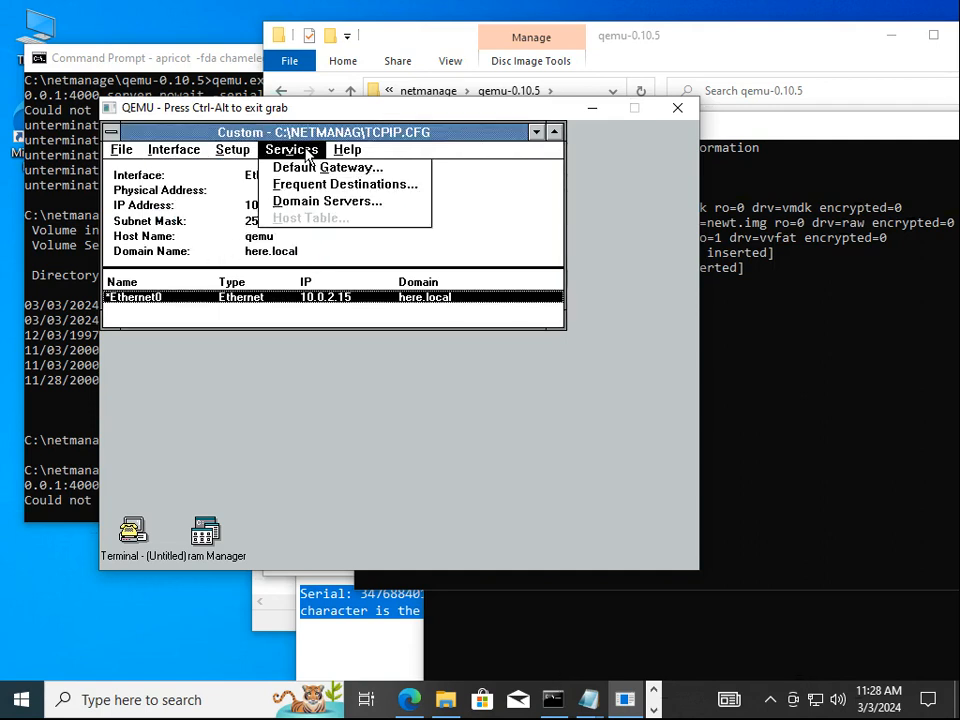
{"action": "left_click", "coordinate": [311, 203]}
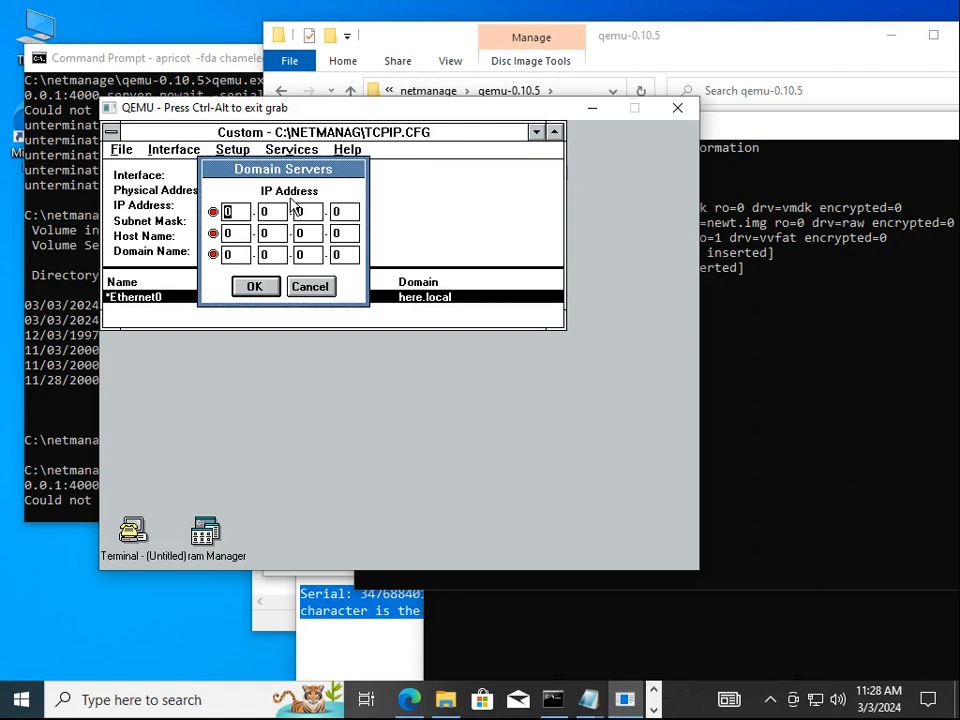
{"action": "type", "text": "10.0.2.3"}
{"action": "key", "text": "Tab"}
{"action": "type", "text": "8.8.8.8"}
{"action": "key", "text": "Tab"}
{"action": "type", "text": "1.1.1.1"}
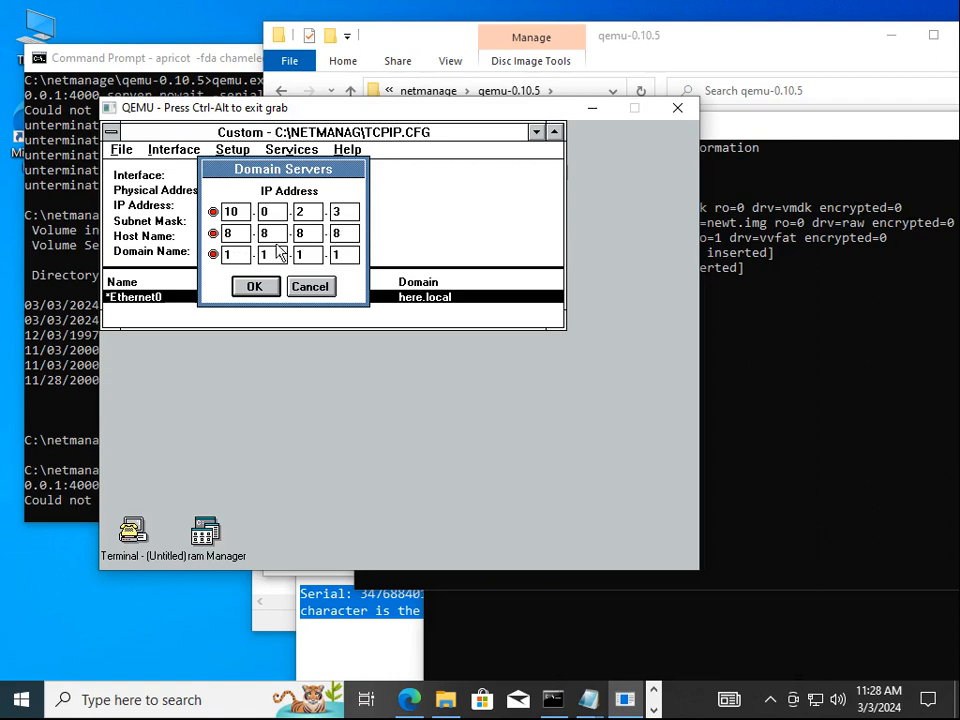
{"action": "left_click", "coordinate": [262, 288]}
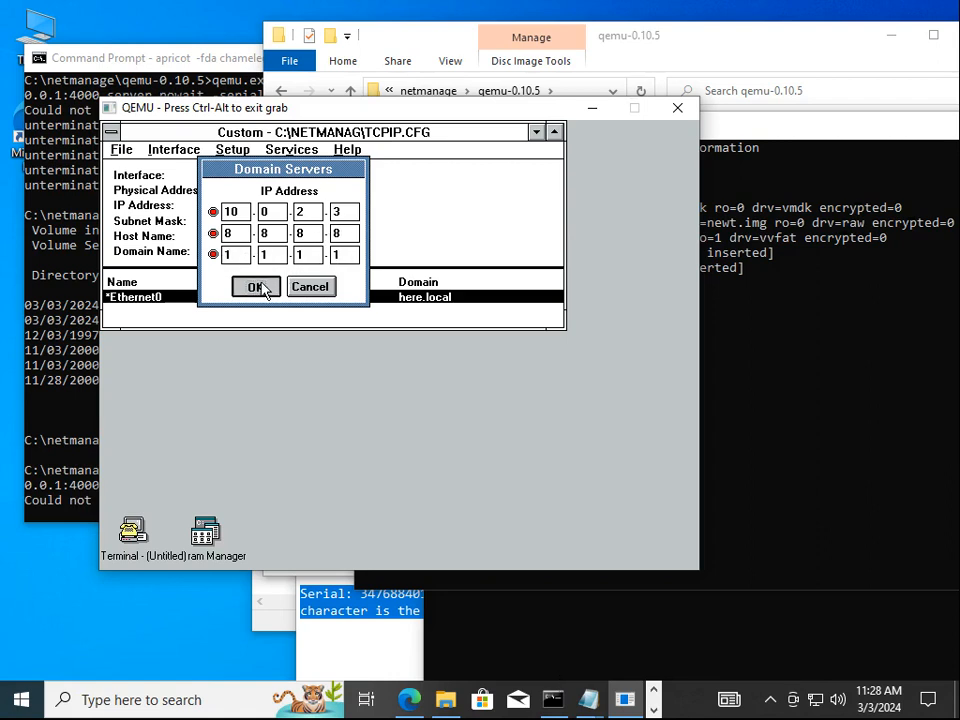
Save the TCP/IP configuration, giving drive C as the driver source path
{"action": "left_click", "coordinate": [120, 152]}
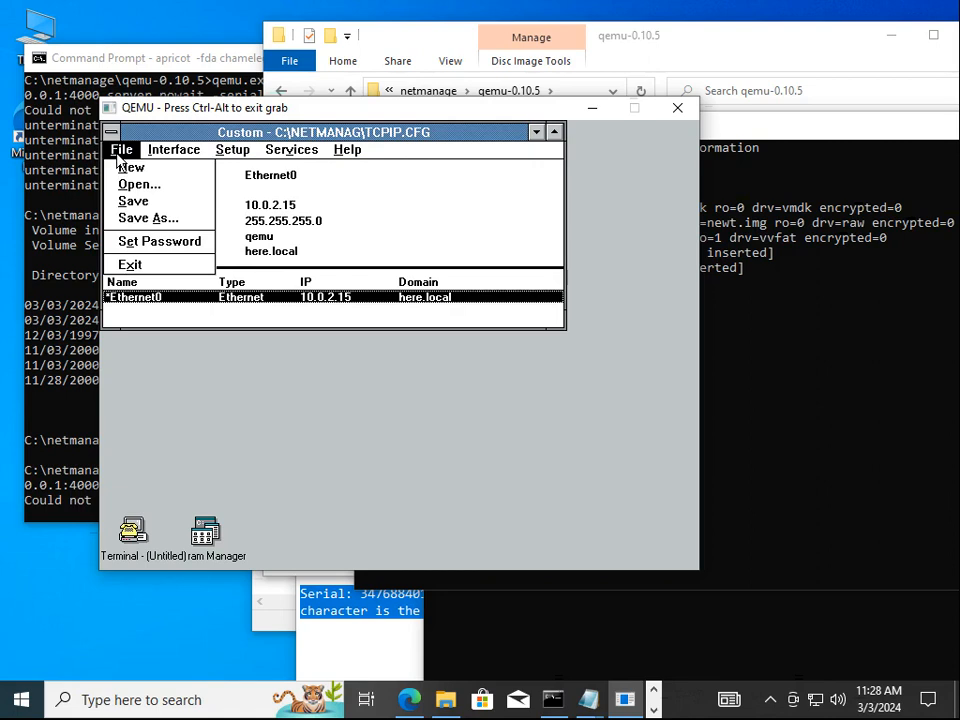
{"action": "left_click", "coordinate": [138, 204]}
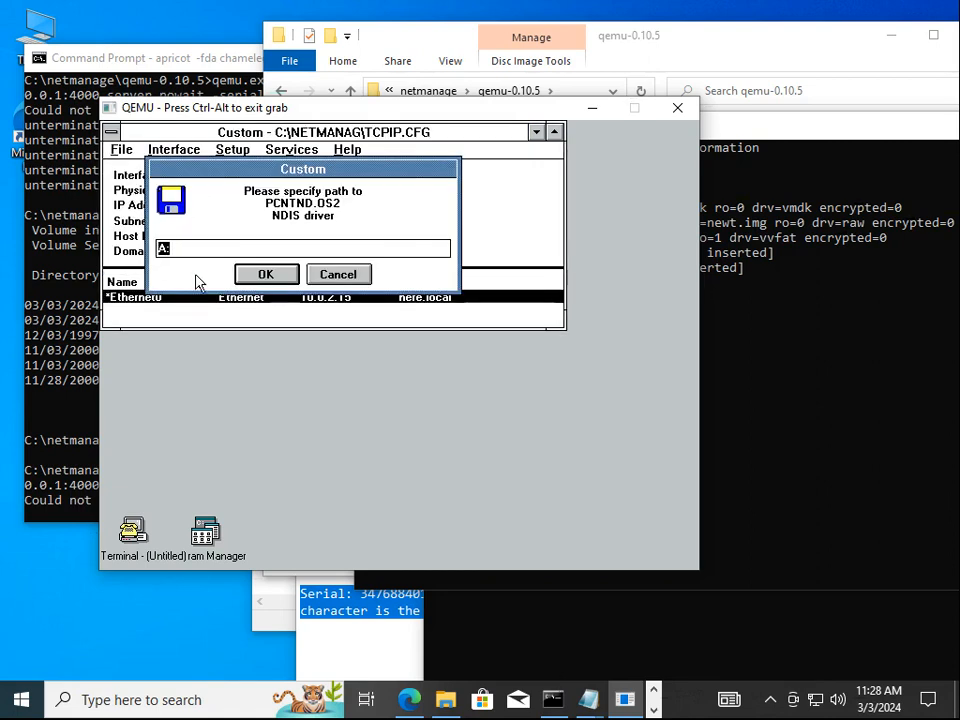
{"action": "type", "text": "c"}
{"action": "key", "text": "Return"}
Quit the TCP/IP tool, acknowledge the reboot notice, and exit Windows to DOS
{"action": "key", "text": "alt+f"}
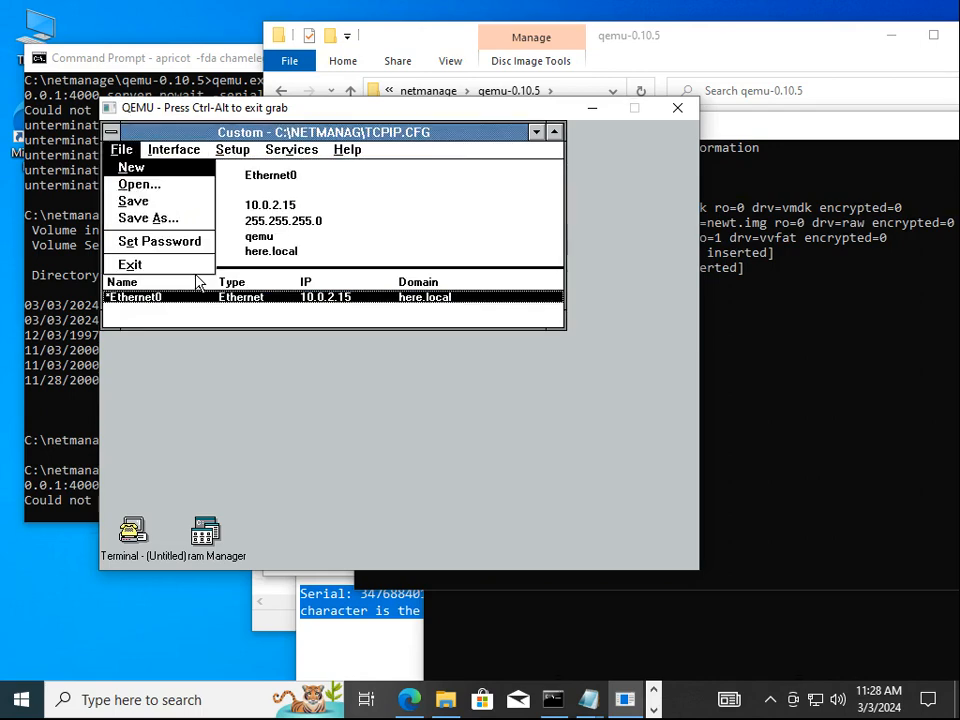
{"action": "key", "text": "x"}
{"action": "key", "text": "Return"}
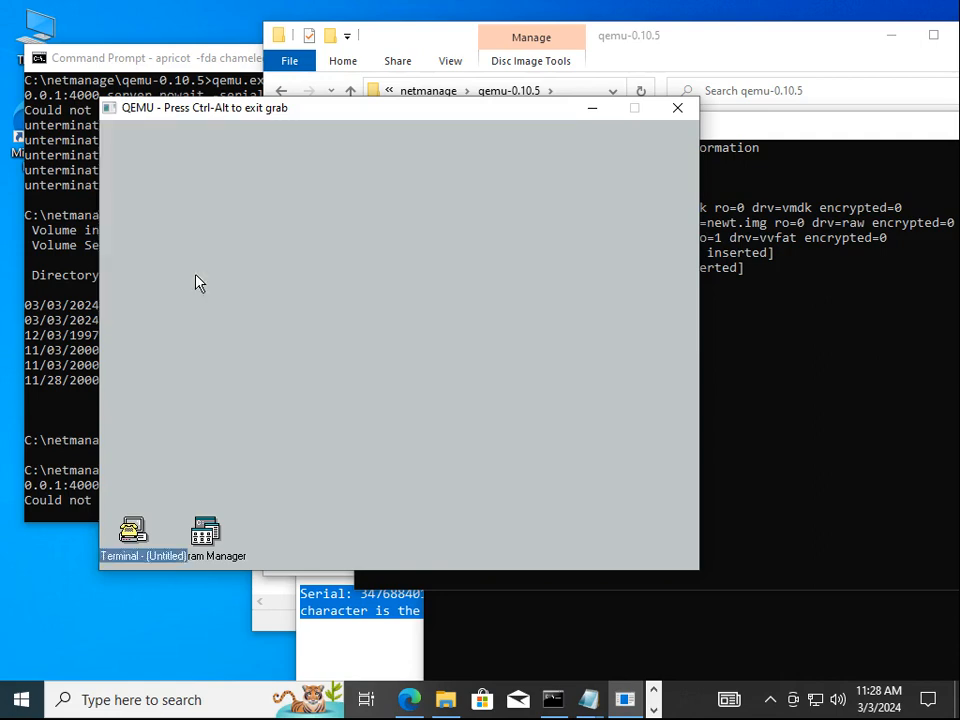
{"action": "double_click", "coordinate": [203, 530]}
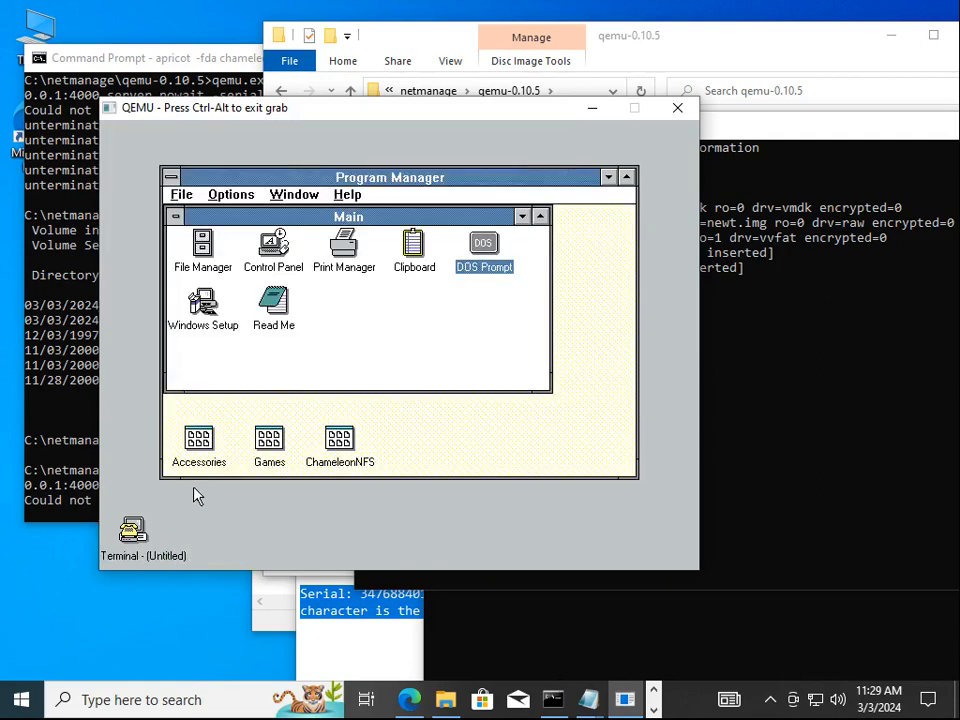
{"action": "key", "text": "alt+F4"}
{"action": "key", "text": "Escape"}
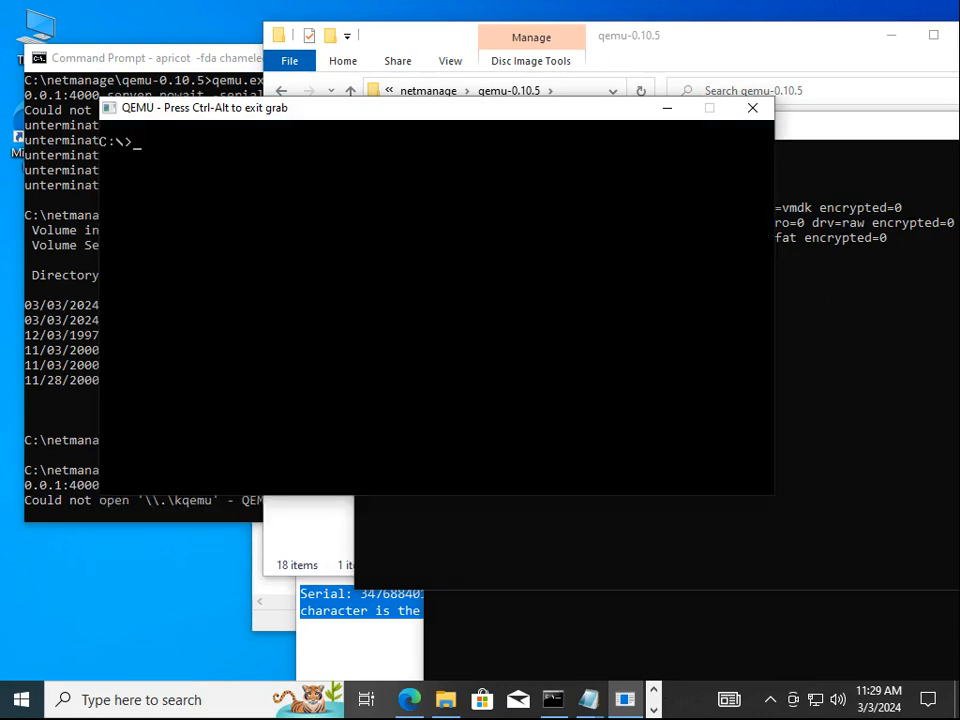
Relaunch QEMU with the PCnet drive, then run mem to see 654336 bytes available
{"action": "key", "text": "ctrl+alt"}
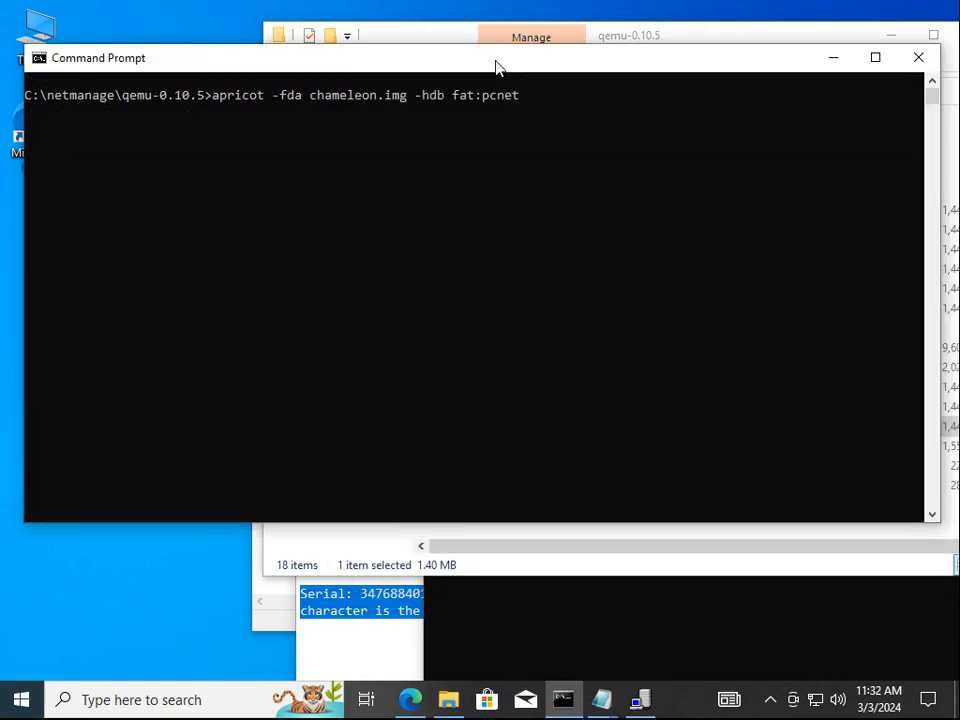
{"action": "key", "text": "Return"}
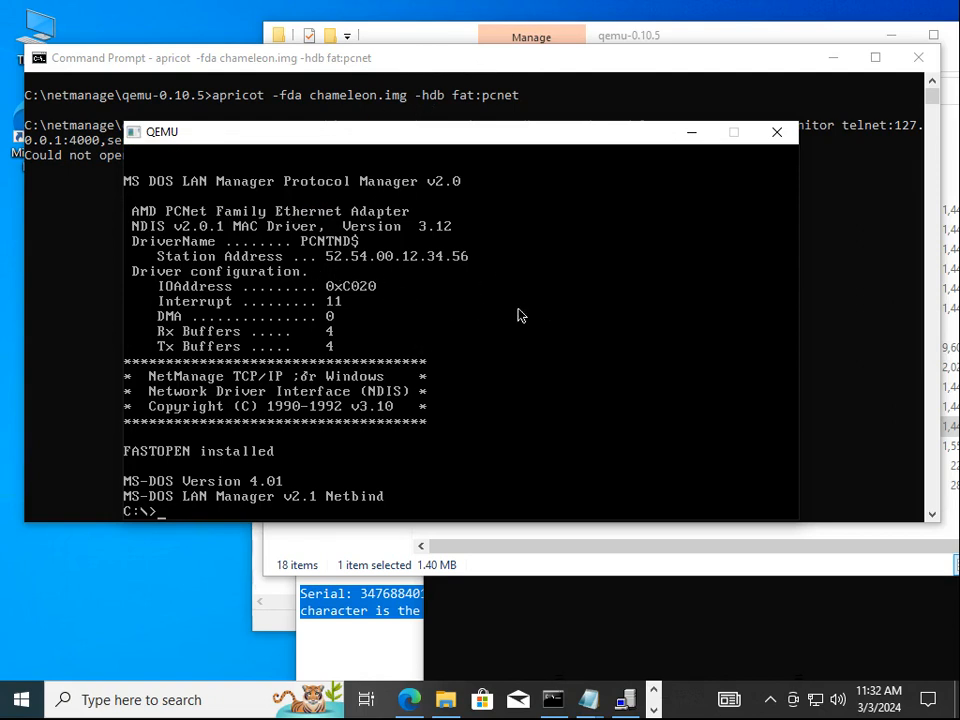
{"action": "type", "text": "mem"}
{"action": "key", "text": "Return"}
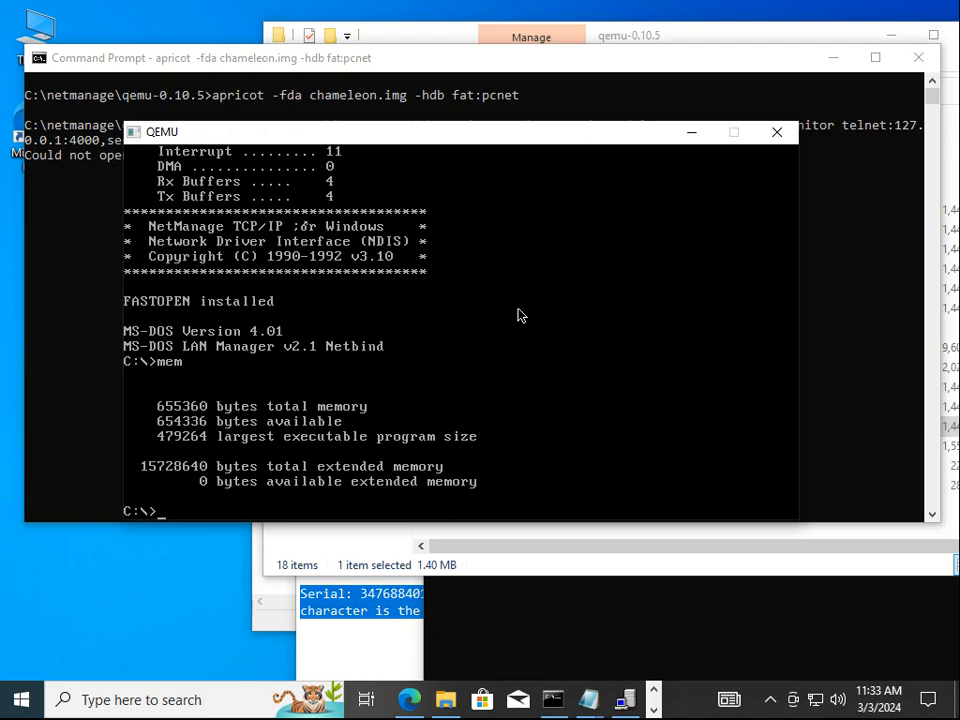
Start Windows with win, capture the mouse, and launch Ping from the ChameleonNFS group
{"action": "type", "text": "win"}
{"action": "key", "text": "Return"}
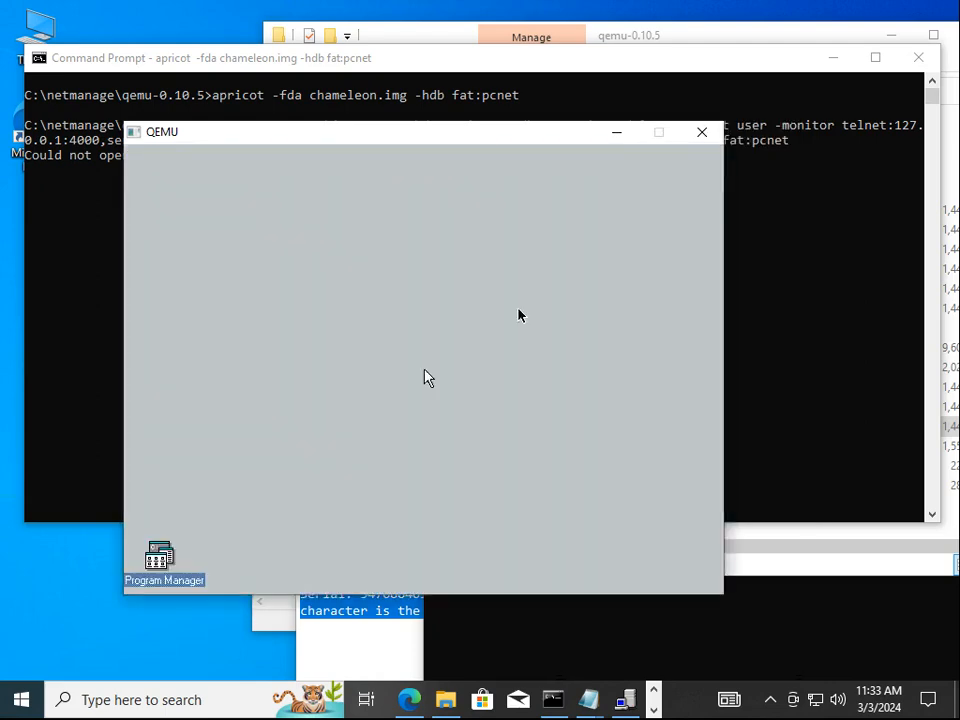
{"action": "left_click", "coordinate": [424, 377]}
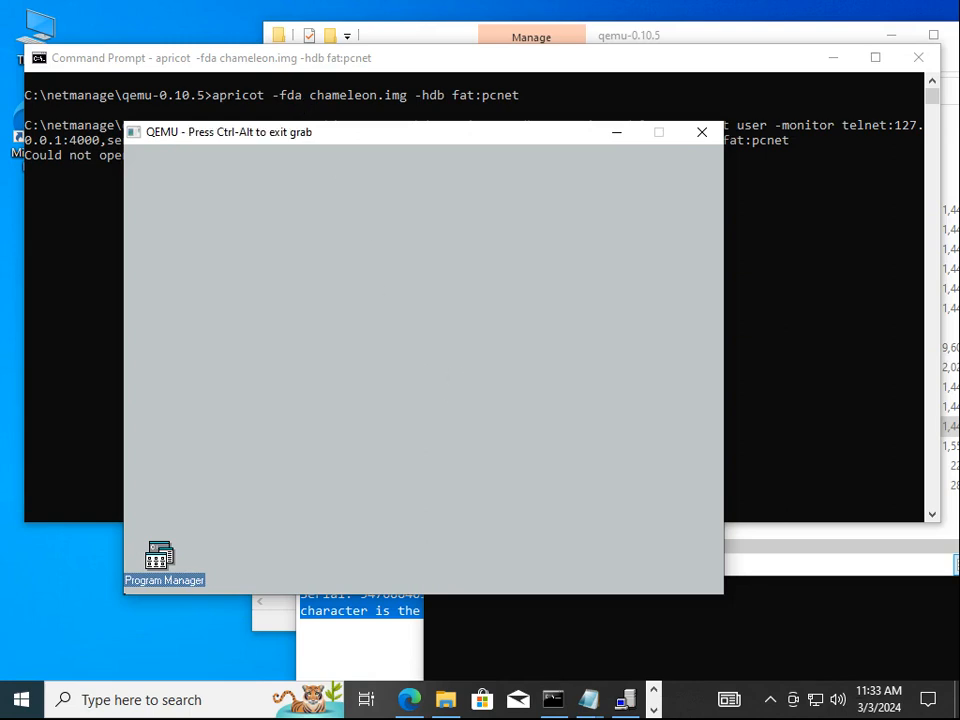
{"action": "double_click", "coordinate": [164, 568]}
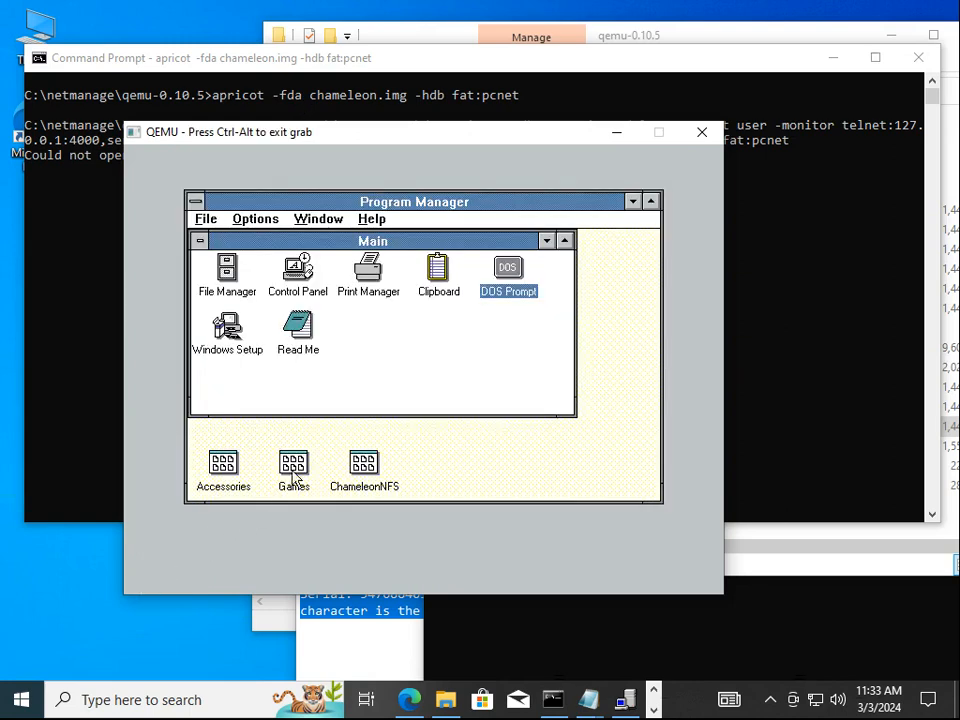
{"action": "double_click", "coordinate": [362, 470]}
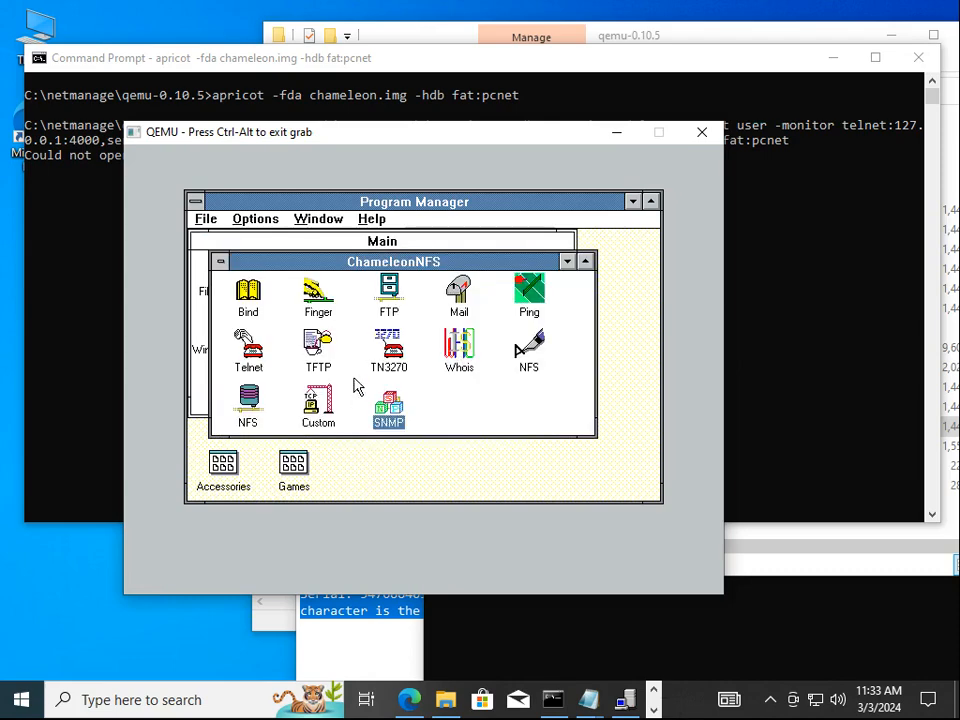
{"action": "double_click", "coordinate": [529, 291]}
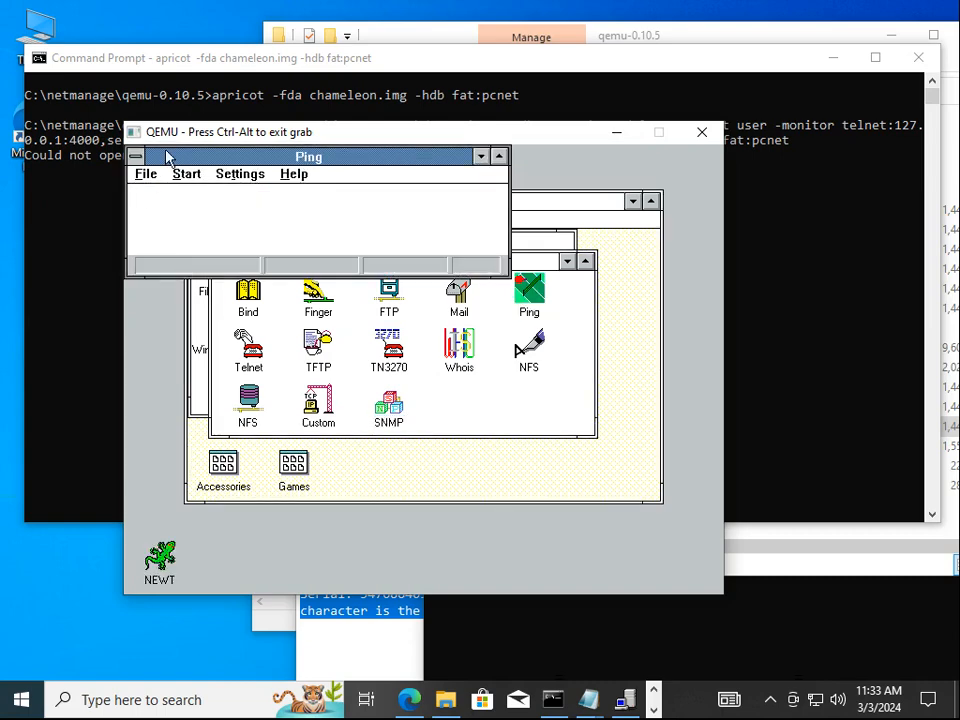
Ping host 10.0.2.3, then stop it
{"action": "left_click", "coordinate": [184, 176]}
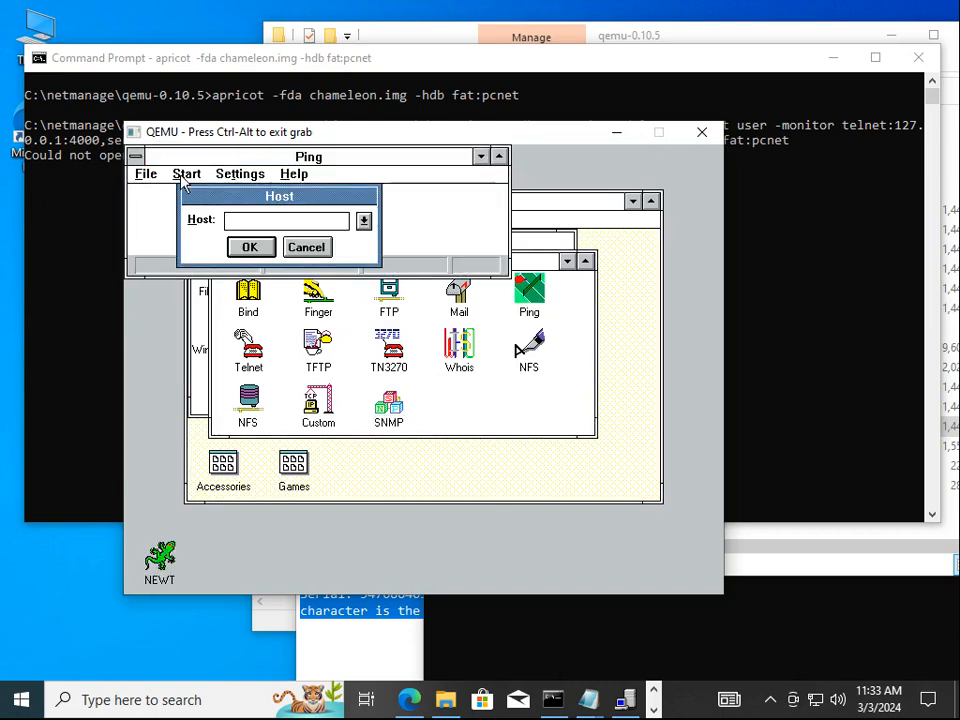
{"action": "type", "text": "10.0.2.3"}
{"action": "key", "text": "Return"}
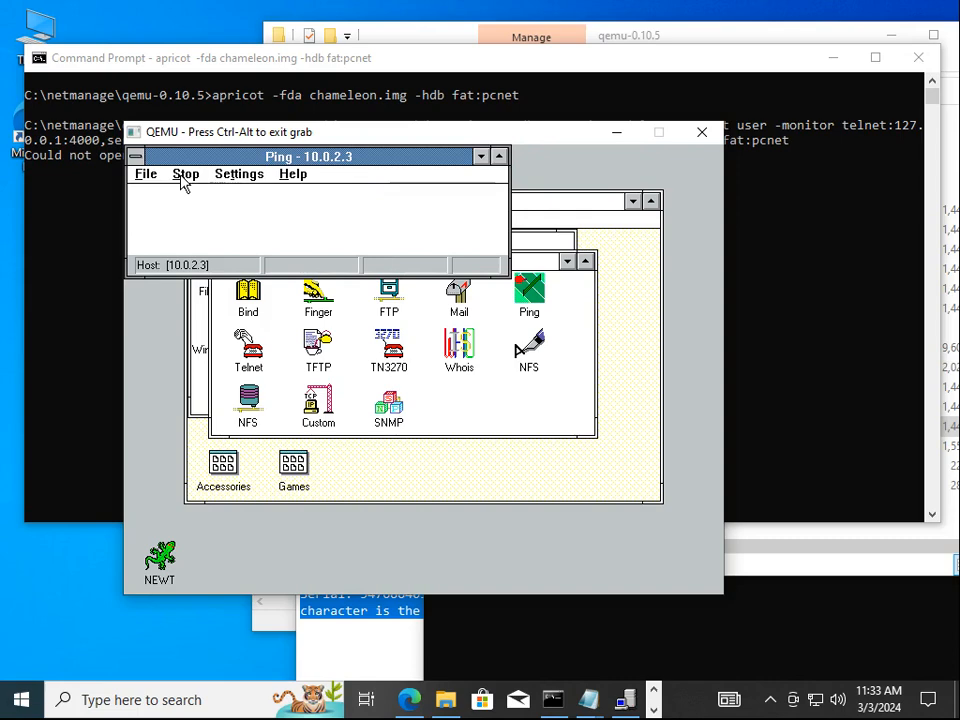
{"action": "left_click", "coordinate": [198, 181]}
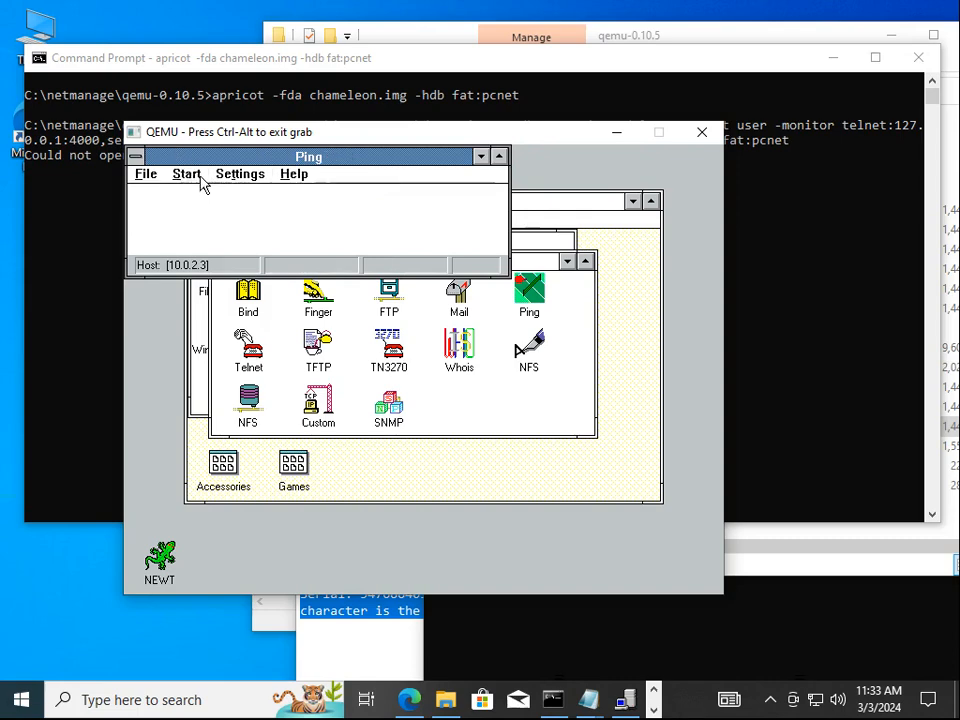
Ping host 10.0.2.2 twice and get replies with 0% loss
{"action": "left_click", "coordinate": [204, 176]}
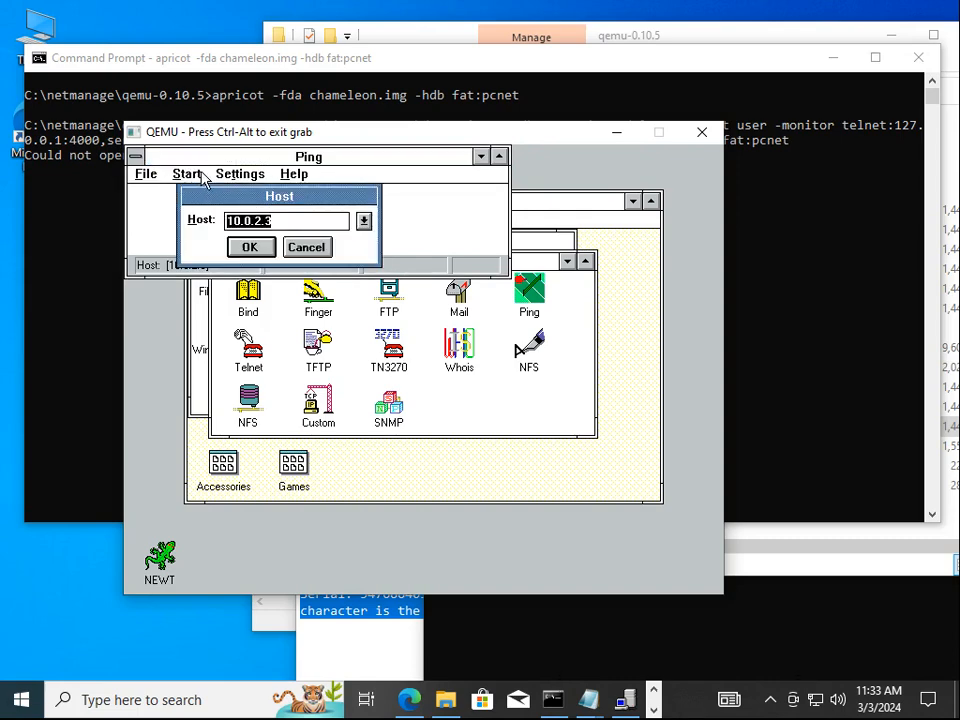
{"action": "key", "text": "End"}
{"action": "key", "text": "BackSpace"}
{"action": "type", "text": "2"}
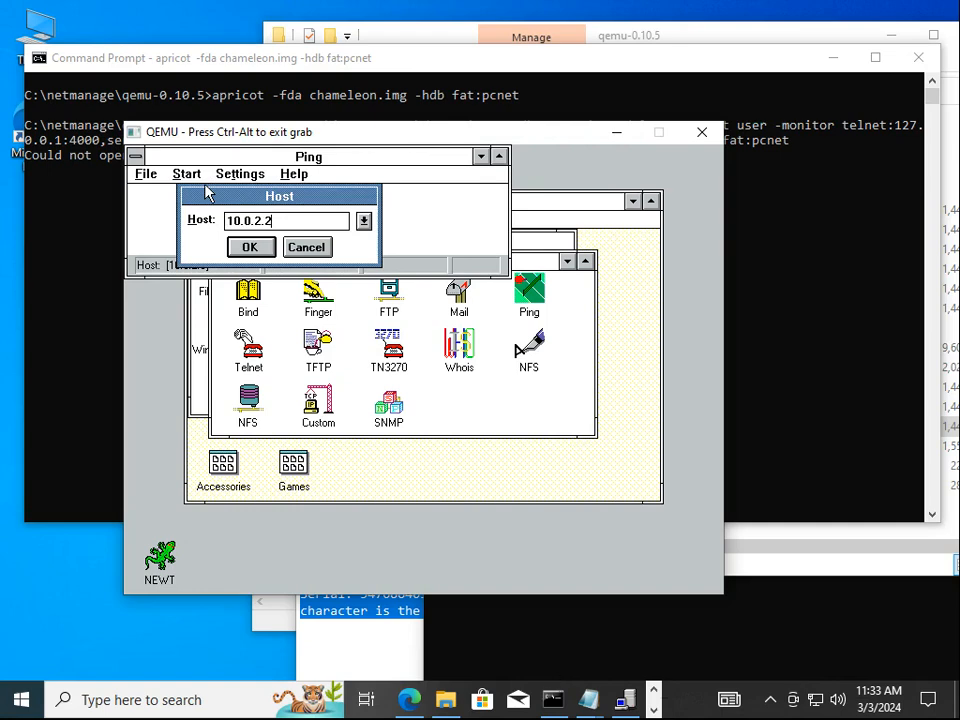
{"action": "key", "text": "Return"}
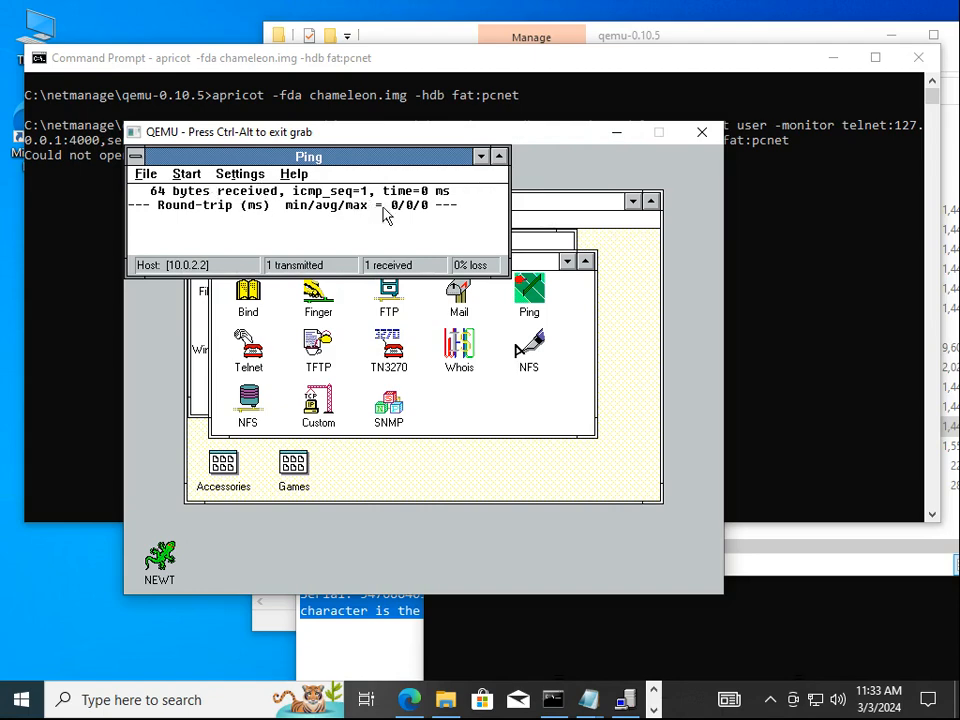
{"action": "left_click", "coordinate": [176, 175]}
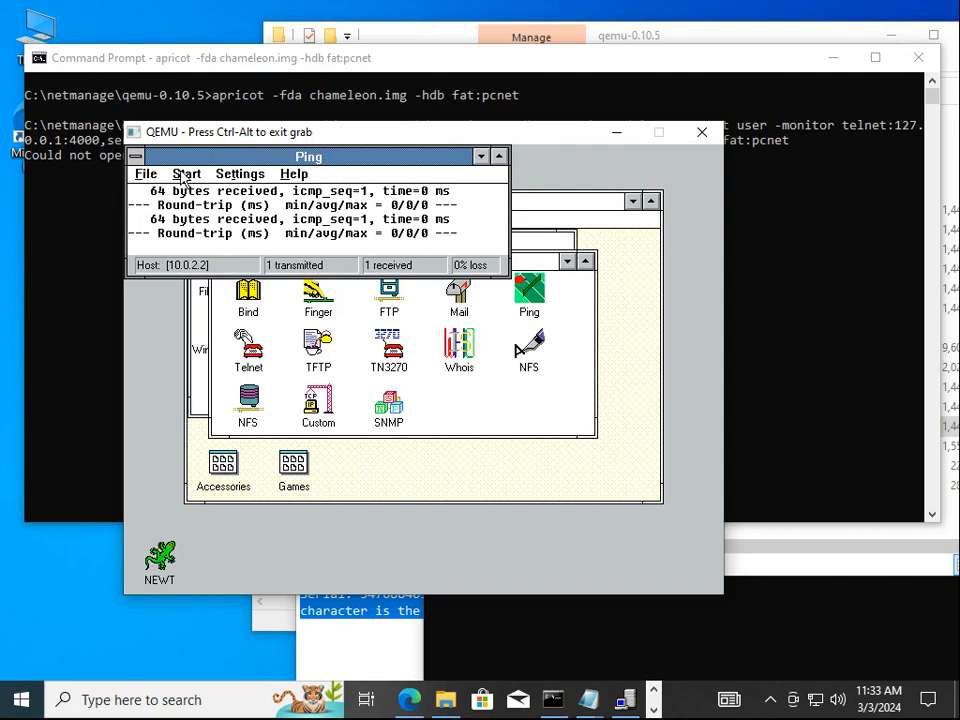
Exit Ping, saving its settings, and release the mouse from the emulator
{"action": "left_click", "coordinate": [146, 174]}
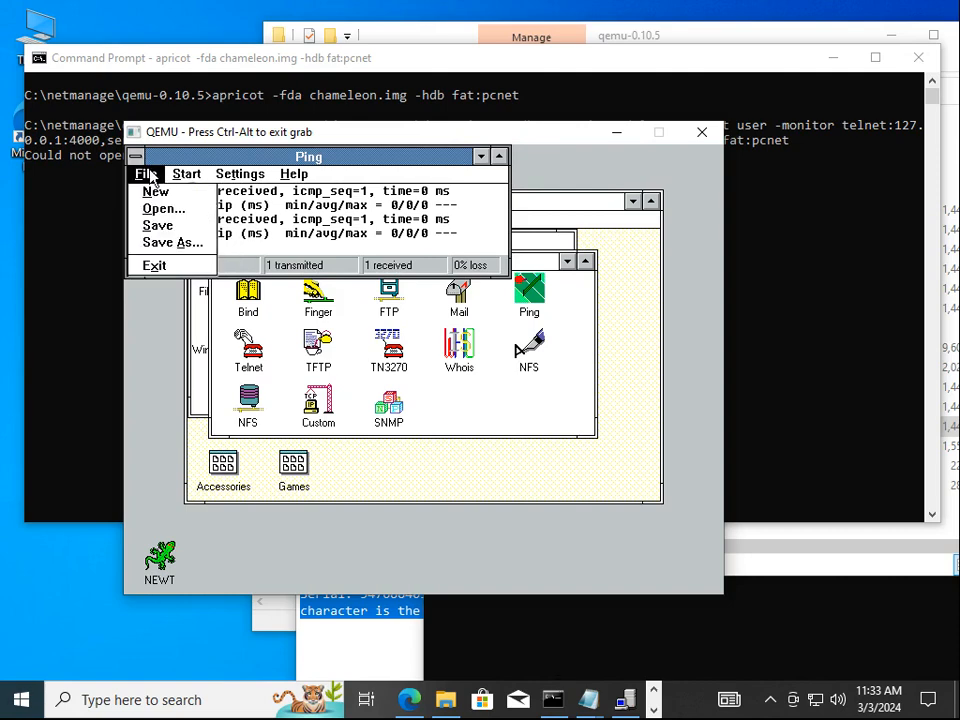
{"action": "left_click", "coordinate": [156, 265]}
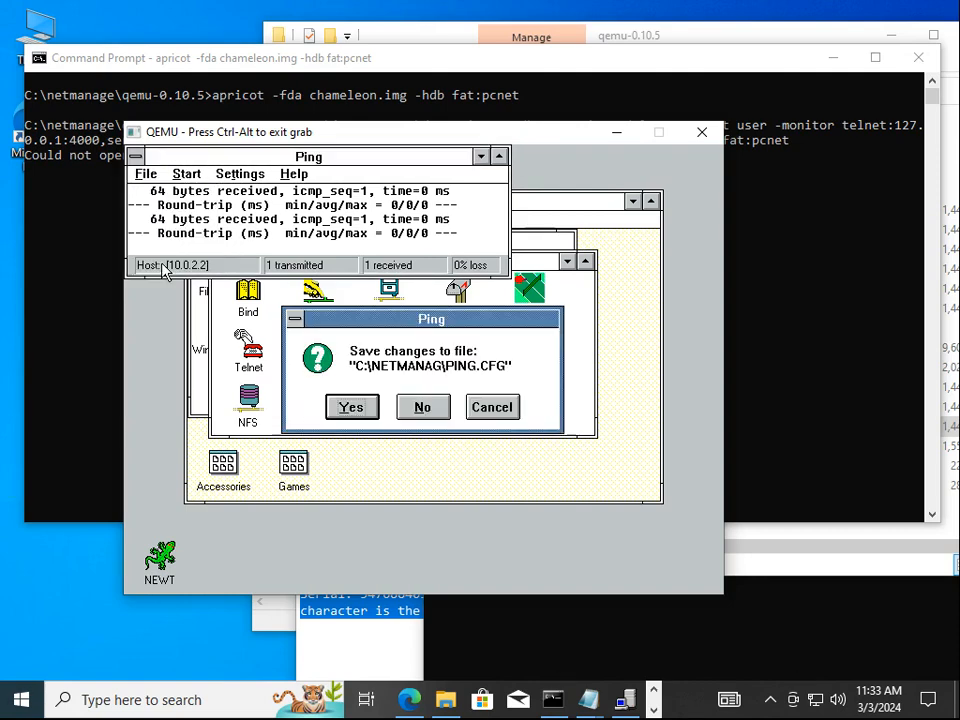
{"action": "left_click", "coordinate": [352, 408]}
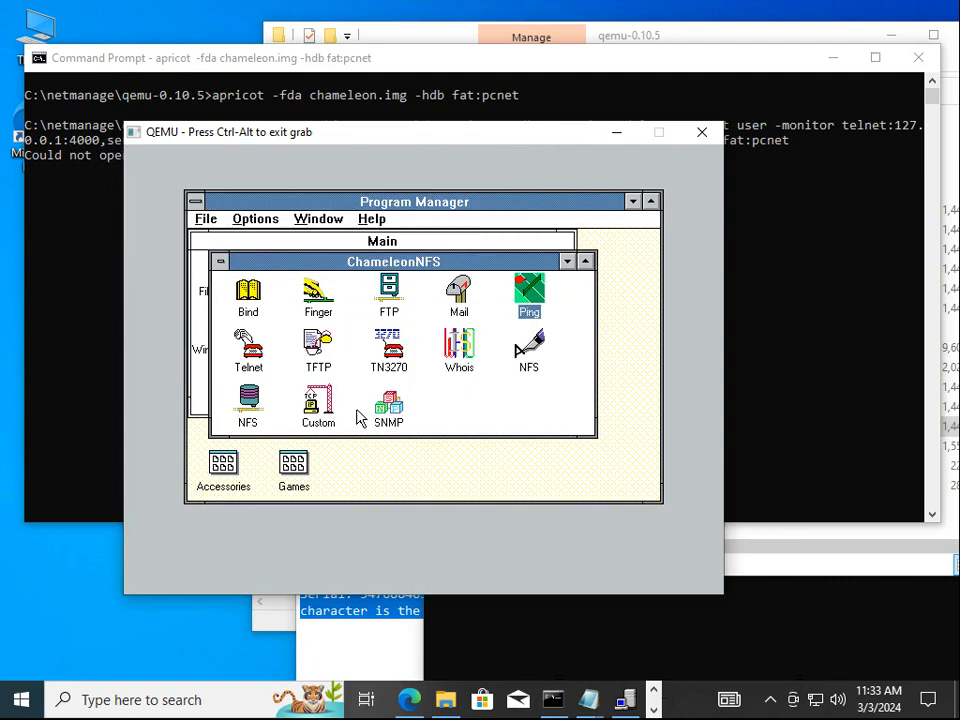
{"action": "key", "text": "ctrl+alt"}
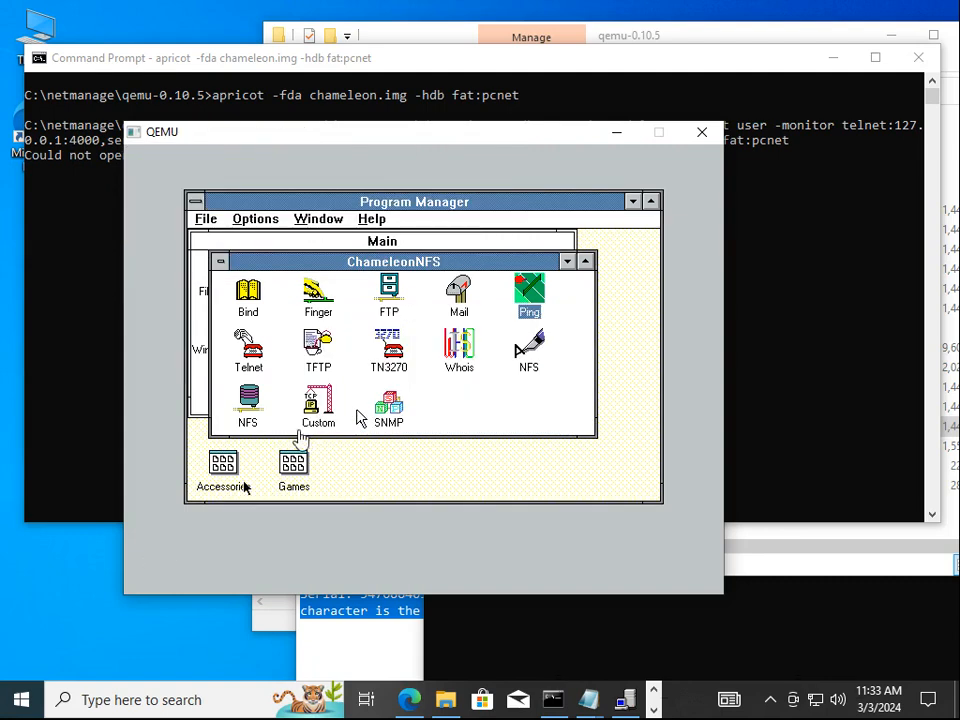
Bring Edge forward and read through the WinWorld Chameleon forum article
{"action": "left_click", "coordinate": [397, 691]}
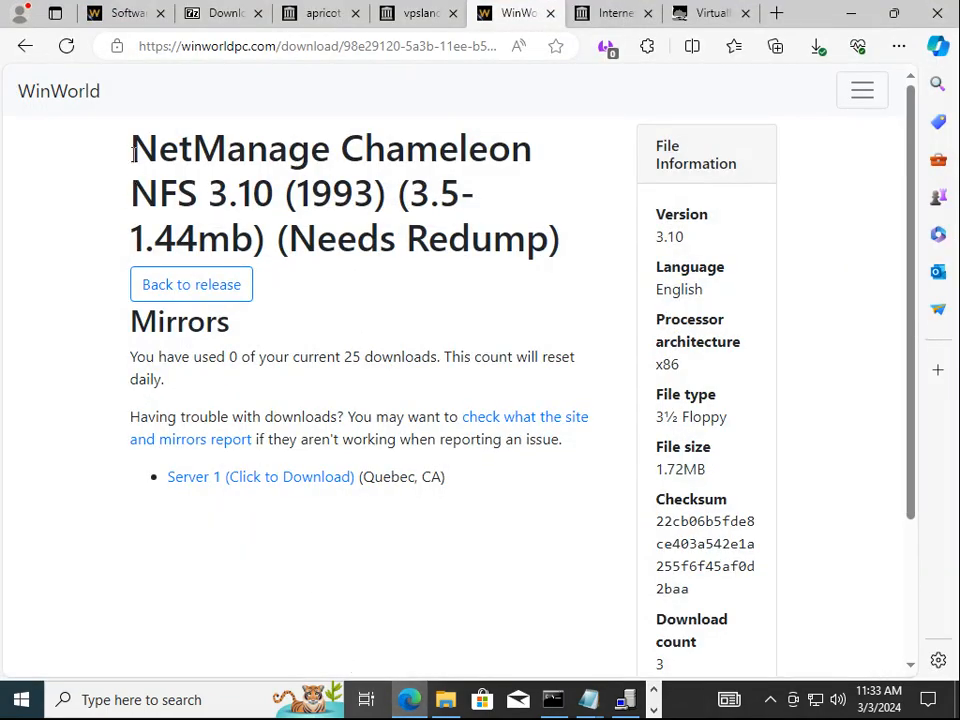
{"action": "left_click", "coordinate": [101, 17]}
{"action": "scroll", "coordinate": [767, 452], "scroll_direction": "down", "scroll_amount": 3}
{"action": "scroll", "coordinate": [380, 246], "scroll_direction": "down", "scroll_amount": 1}
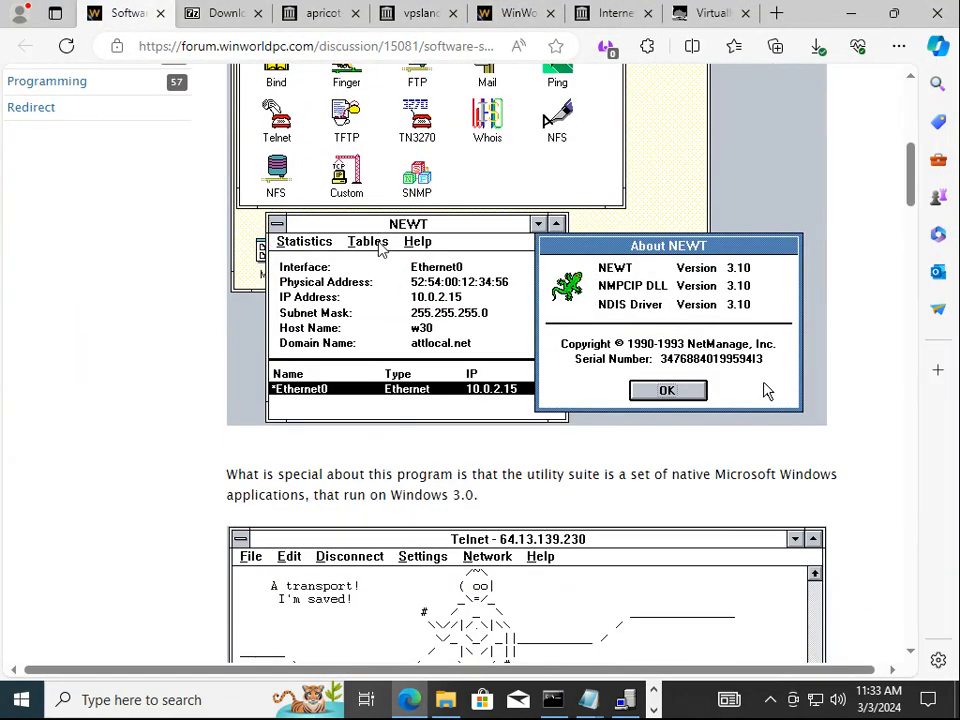
{"action": "scroll", "coordinate": [380, 249], "scroll_direction": "down", "scroll_amount": 7}
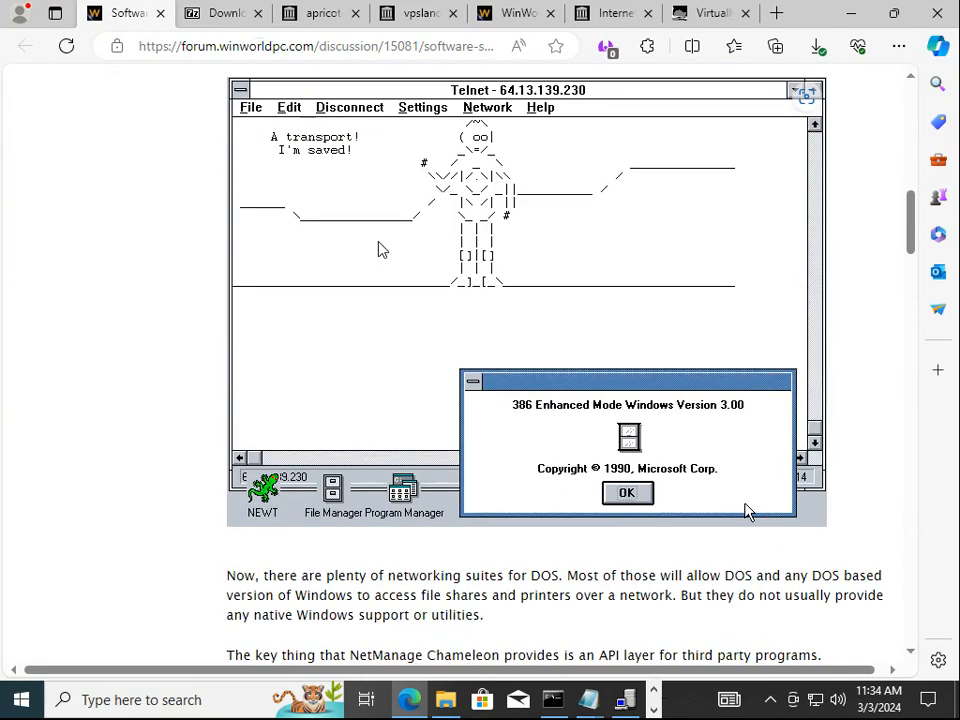
{"action": "scroll", "coordinate": [380, 249], "scroll_direction": "up", "scroll_amount": 1}
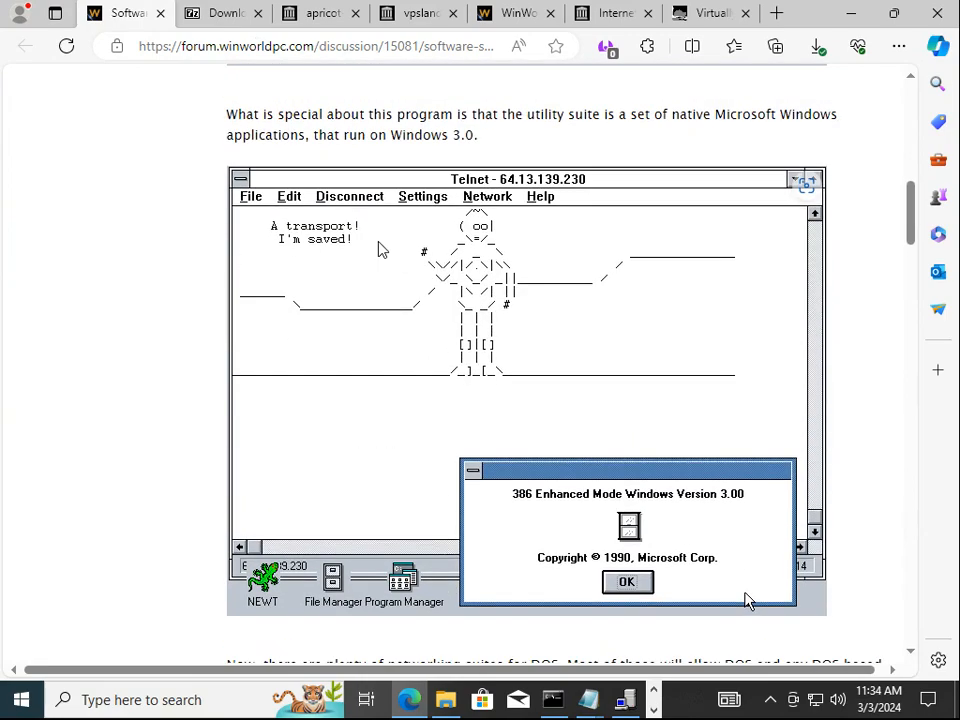
{"action": "scroll", "coordinate": [380, 246], "scroll_direction": "up", "scroll_amount": 2}
{"action": "scroll", "coordinate": [380, 246], "scroll_direction": "down", "scroll_amount": 3}
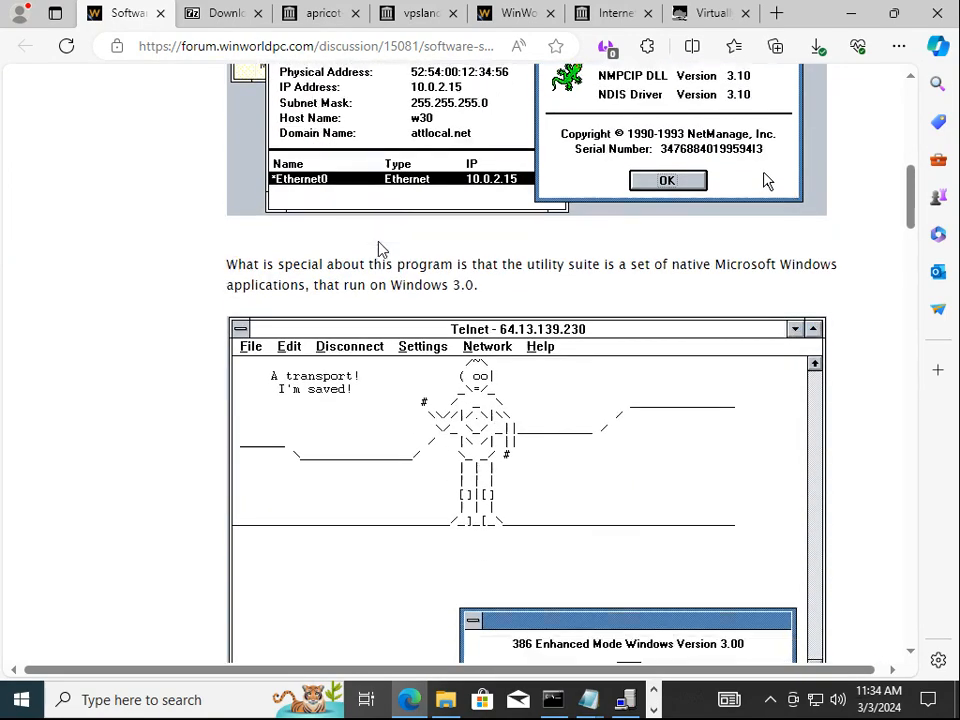
{"action": "scroll", "coordinate": [380, 249], "scroll_direction": "down", "scroll_amount": 10}
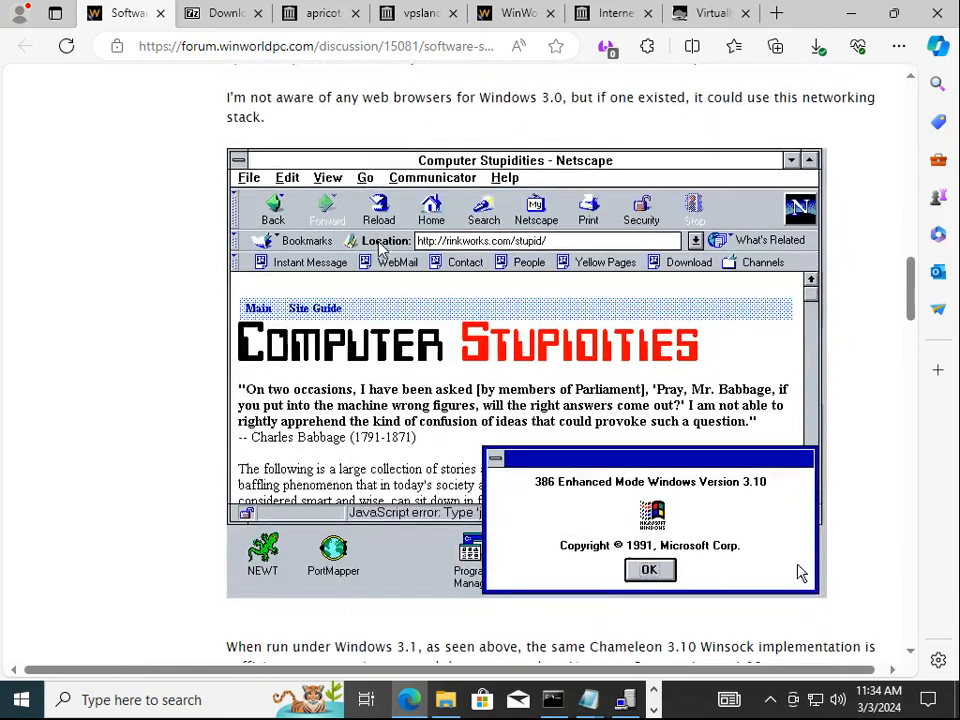
{"action": "scroll", "coordinate": [380, 249], "scroll_direction": "down", "scroll_amount": 1}
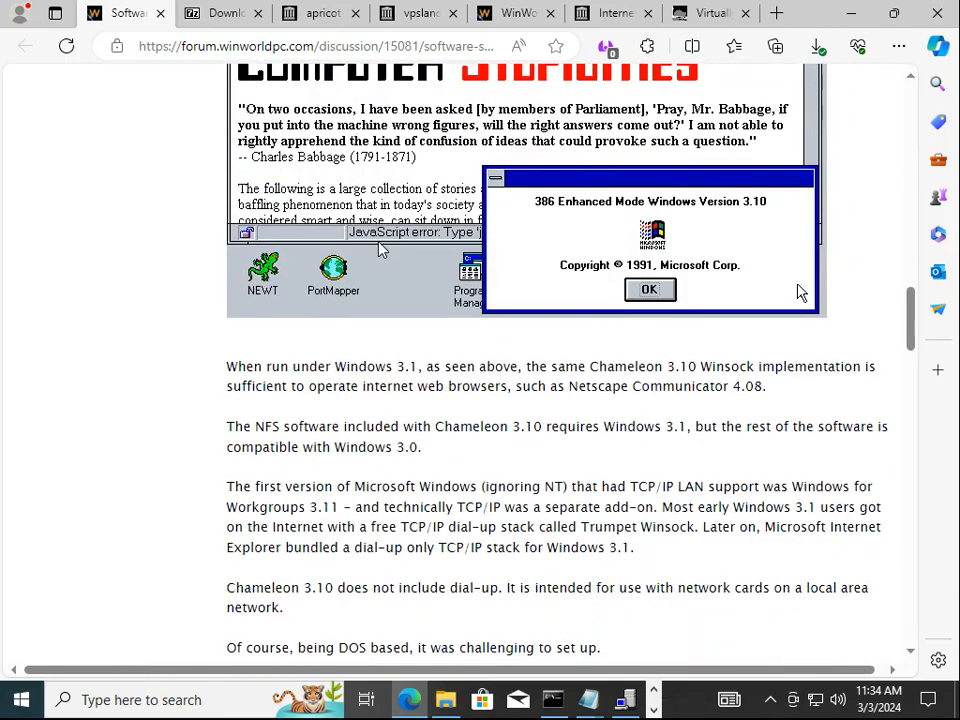
{"action": "scroll", "coordinate": [380, 248], "scroll_direction": "down", "scroll_amount": 2}
{"action": "scroll", "coordinate": [380, 243], "scroll_direction": "down", "scroll_amount": 3}
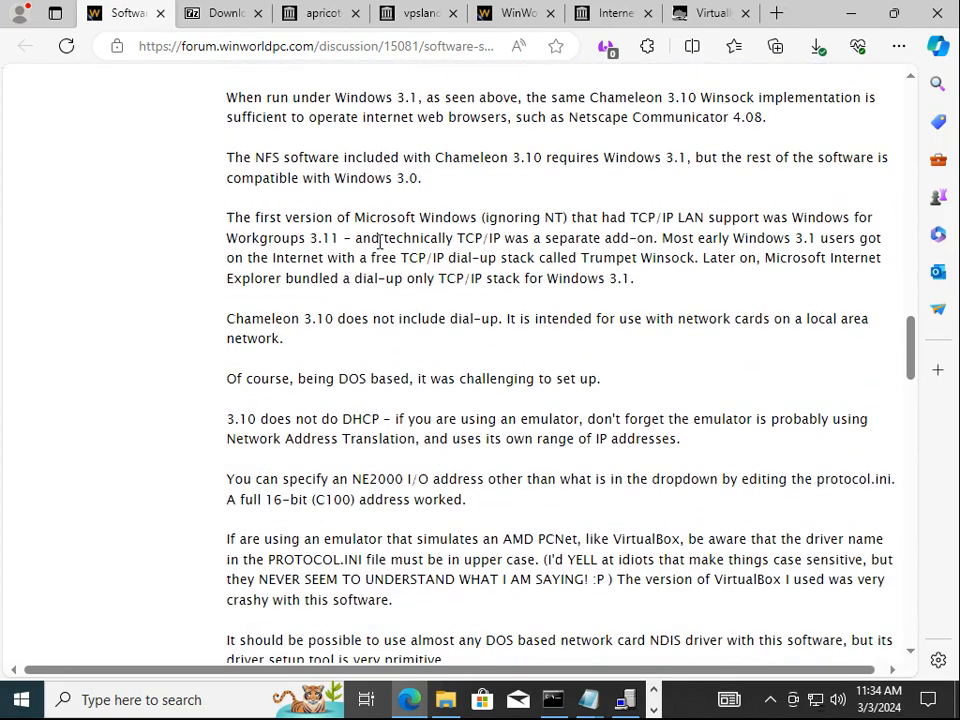
Highlight the NE2000 and AMD PCnet emulation passages, then minimize Edge and regrab QEMU's mouse
{"action": "double_click", "coordinate": [382, 299]}
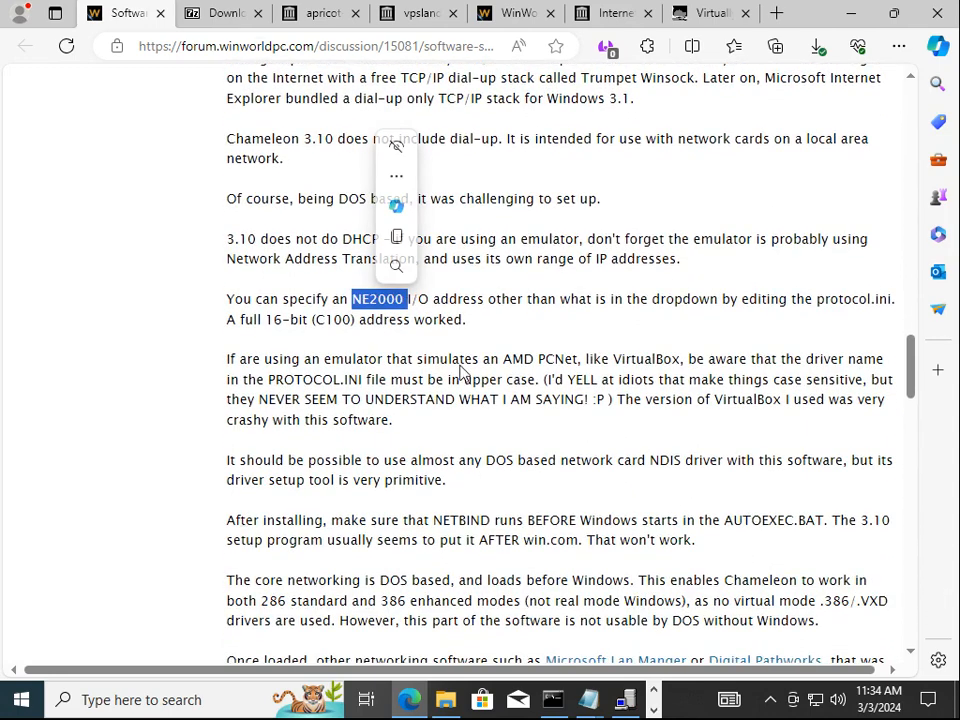
{"action": "left_click_drag", "start_coordinate": [483, 359], "coordinate": [657, 365]}
{"action": "scroll", "coordinate": [580, 405], "scroll_direction": "down", "scroll_amount": 3}
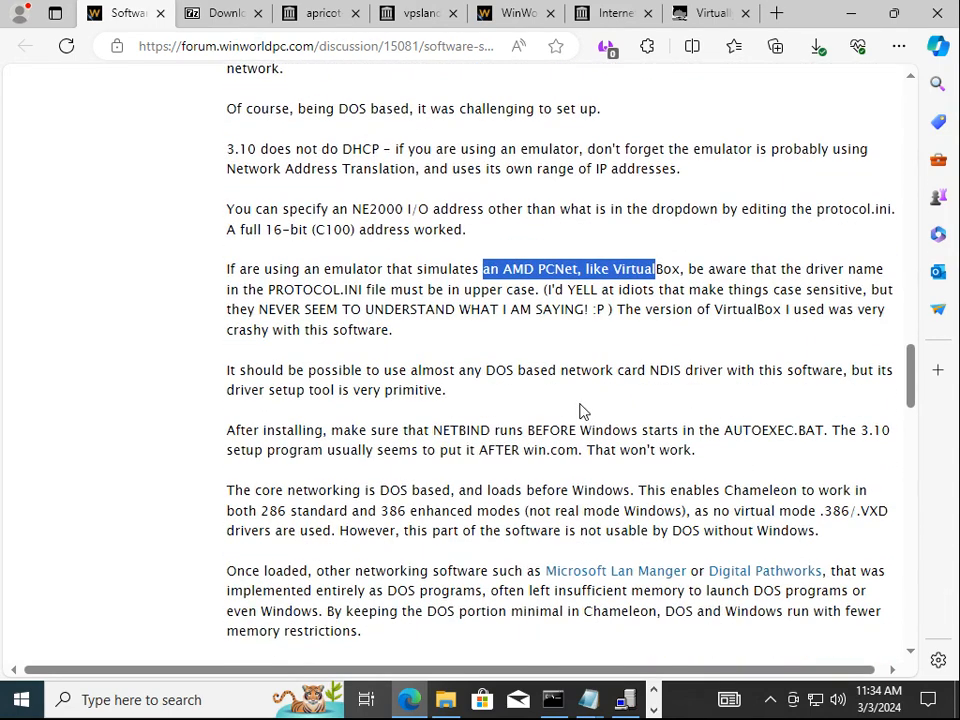
{"action": "scroll", "coordinate": [808, 574], "scroll_direction": "down", "scroll_amount": 5}
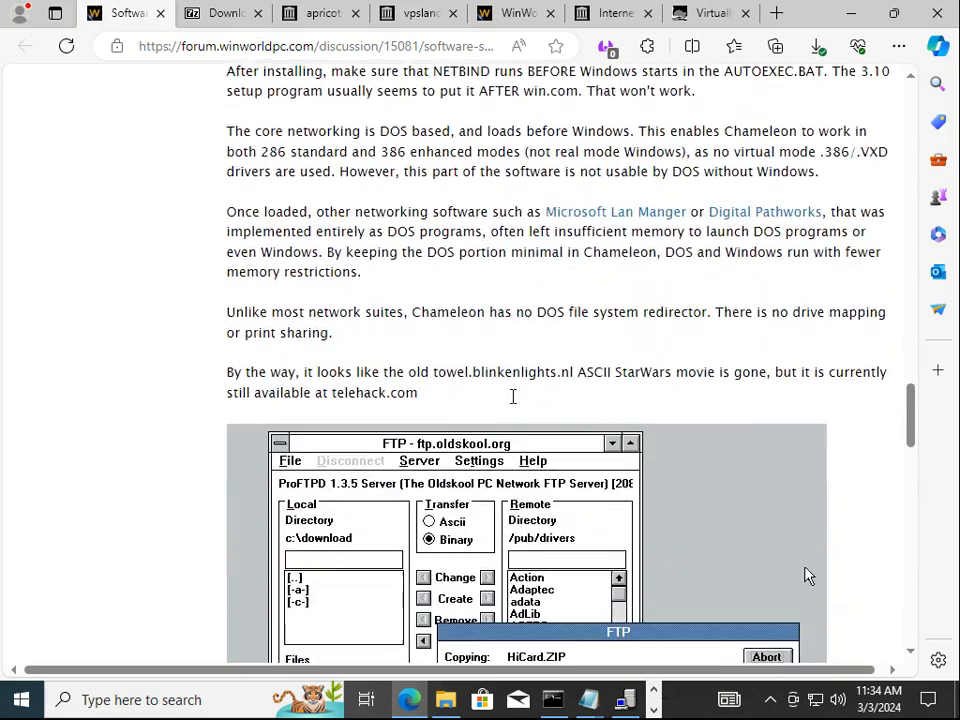
{"action": "scroll", "coordinate": [513, 404], "scroll_direction": "down", "scroll_amount": 8}
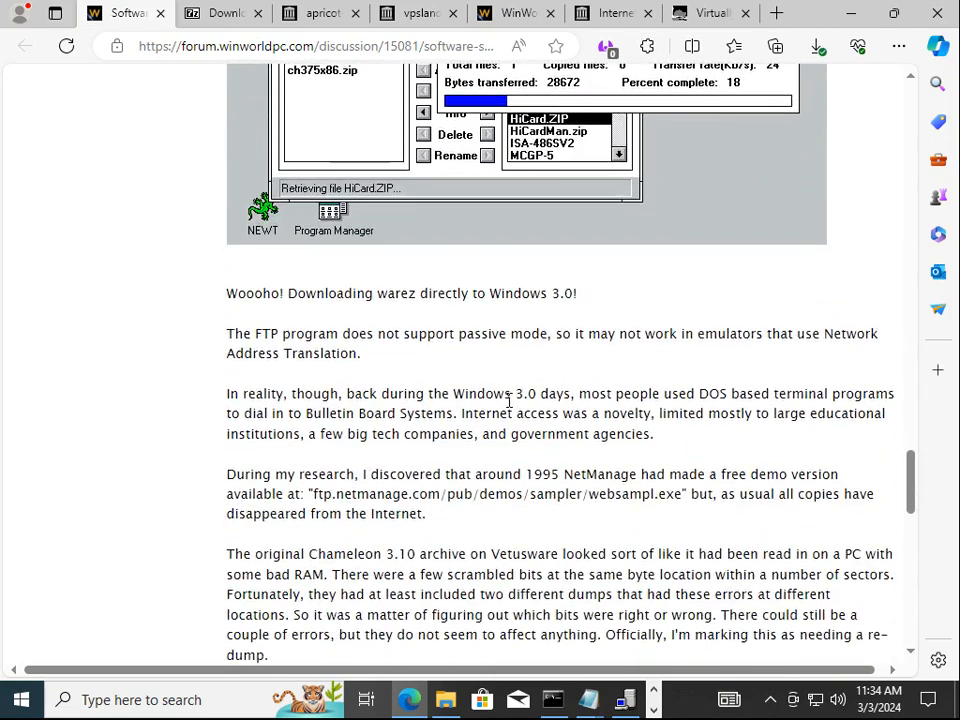
{"action": "scroll", "coordinate": [509, 405], "scroll_direction": "down", "scroll_amount": 4}
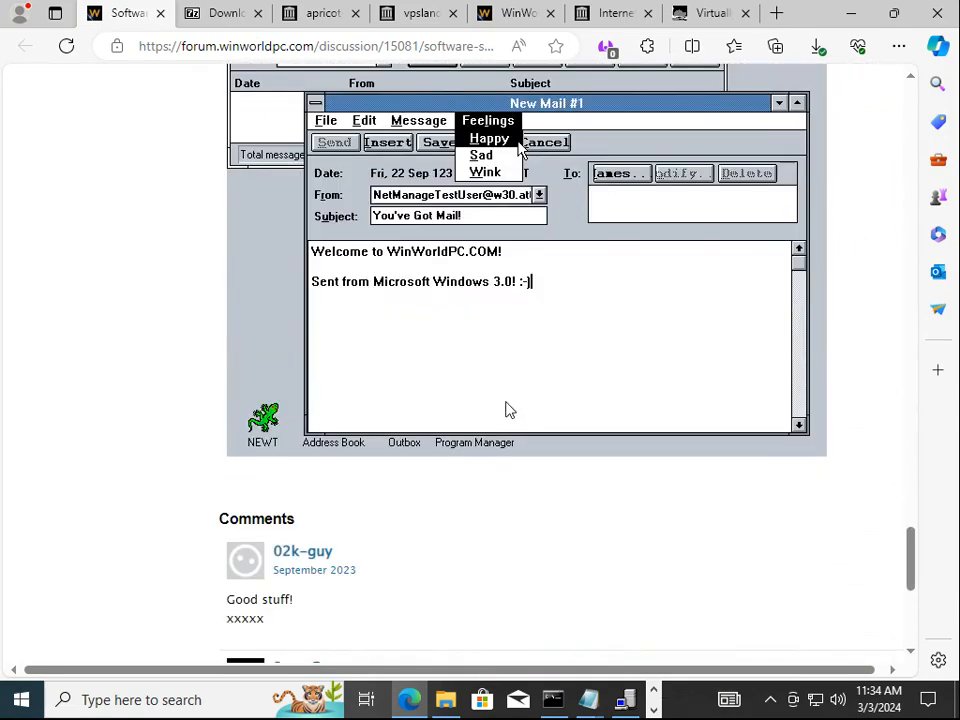
{"action": "left_click", "coordinate": [846, 22]}
{"action": "left_click", "coordinate": [414, 324]}
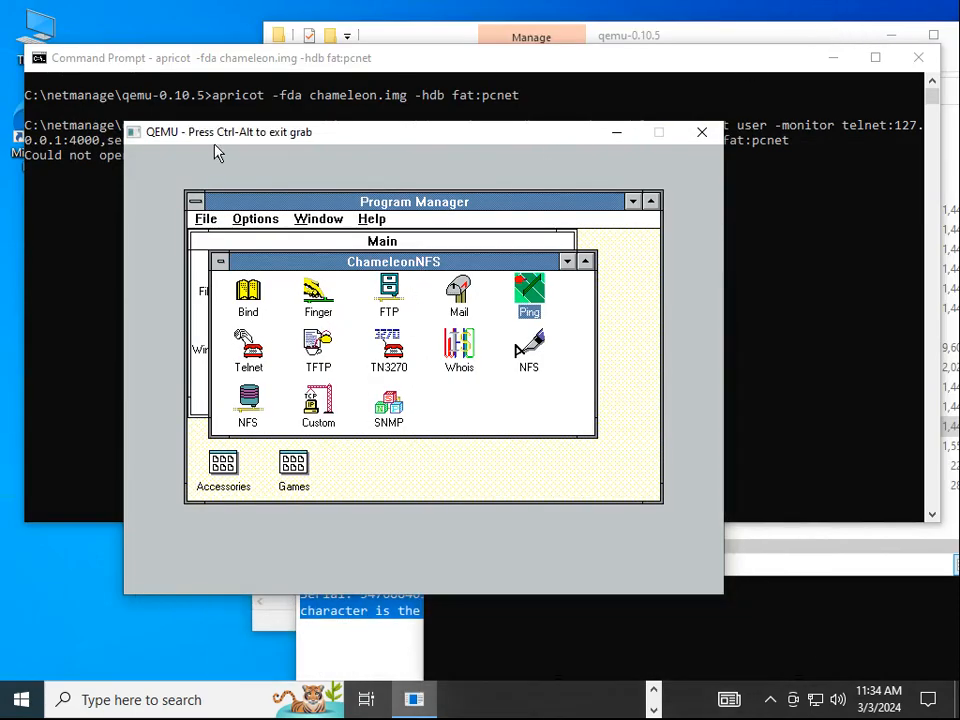
Launch Telnet and look over its preferences and colour settings without changing them
{"action": "key", "text": "Left"}
{"action": "key", "text": "Left"}
{"action": "key", "text": "Left"}
{"action": "key", "text": "Left"}
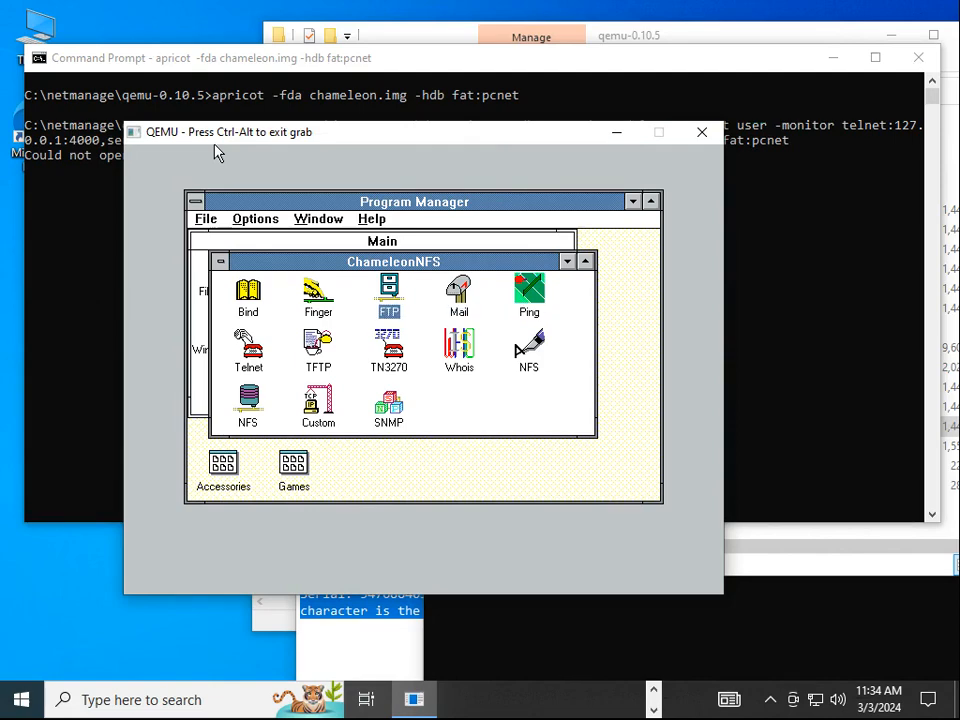
{"action": "key", "text": "Down"}
{"action": "key", "text": "Return"}
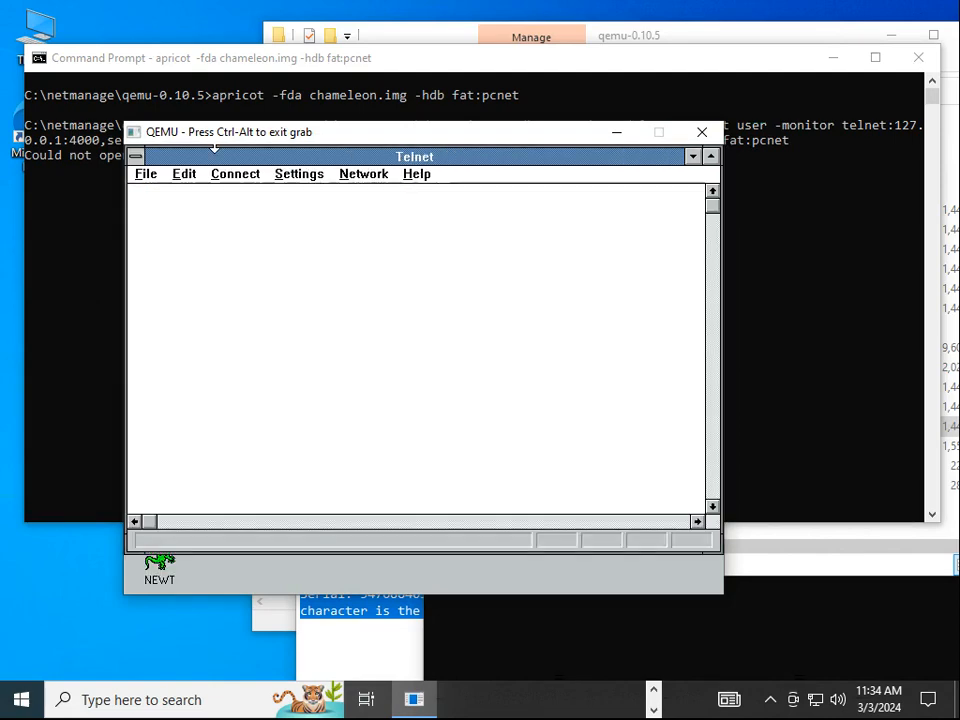
{"action": "left_click", "coordinate": [304, 178]}
{"action": "left_click", "coordinate": [318, 194]}
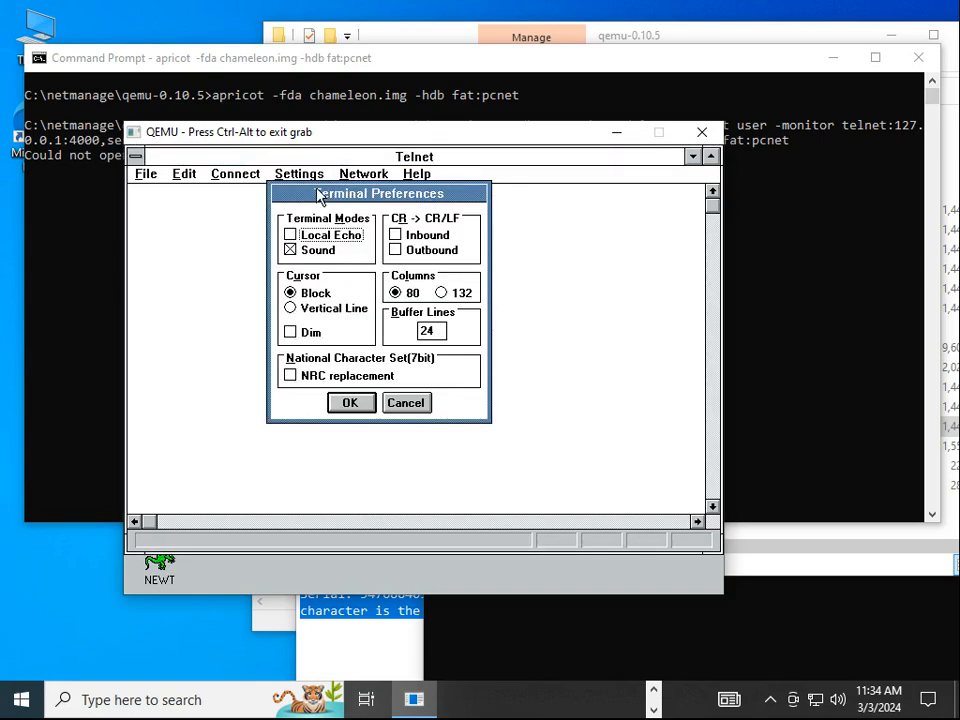
{"action": "left_click", "coordinate": [400, 405]}
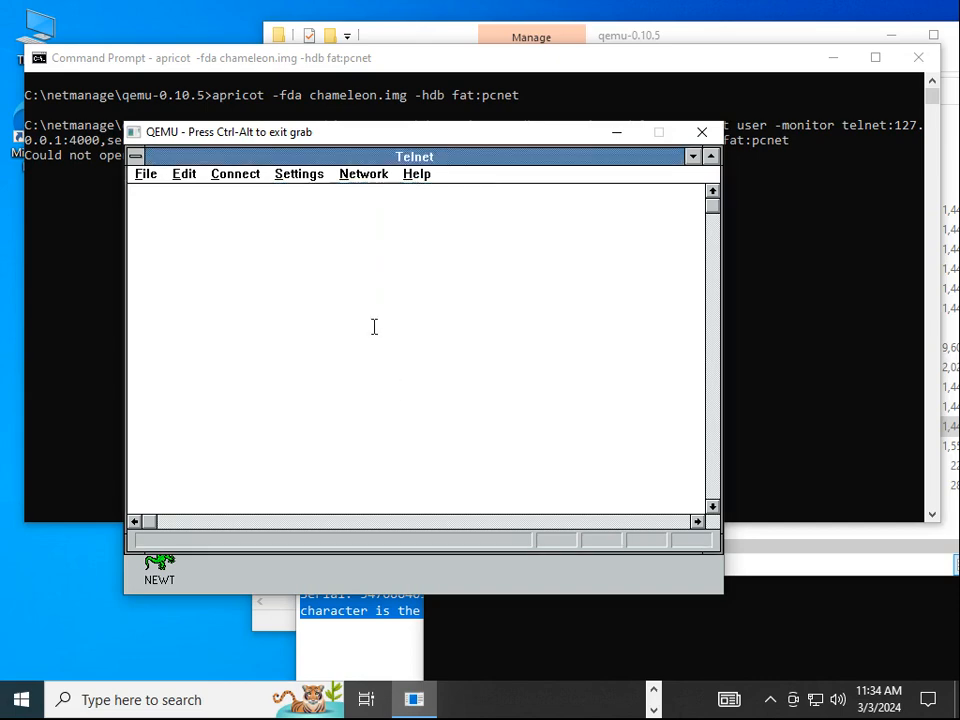
{"action": "left_click", "coordinate": [312, 178]}
{"action": "left_click", "coordinate": [317, 210]}
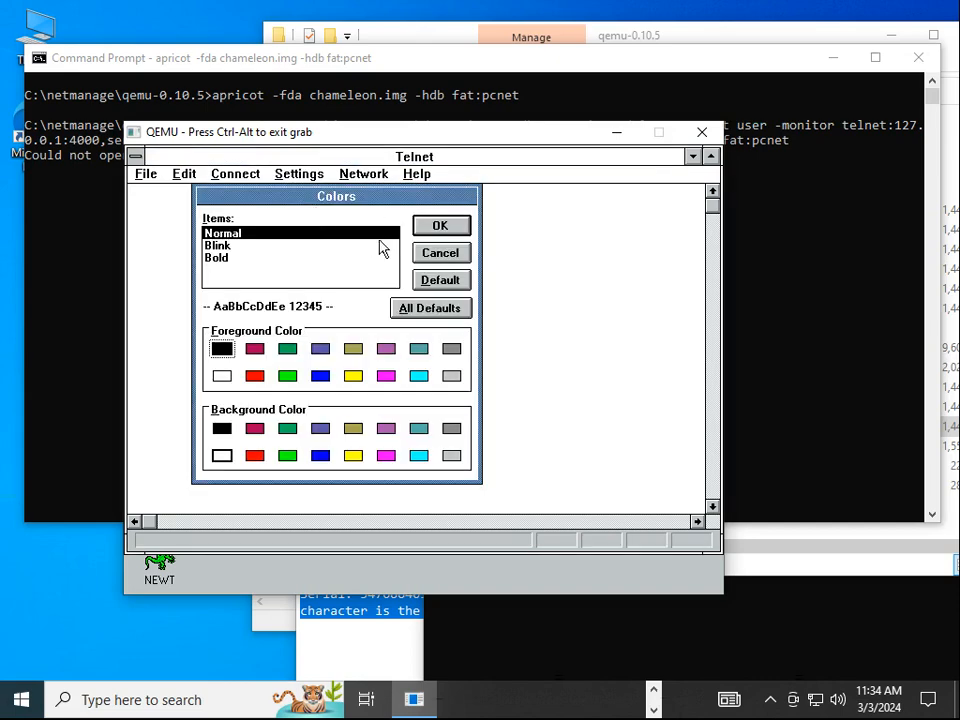
{"action": "left_click", "coordinate": [440, 252]}
Set the Telnet font to Terminal
{"action": "left_click", "coordinate": [320, 175]}
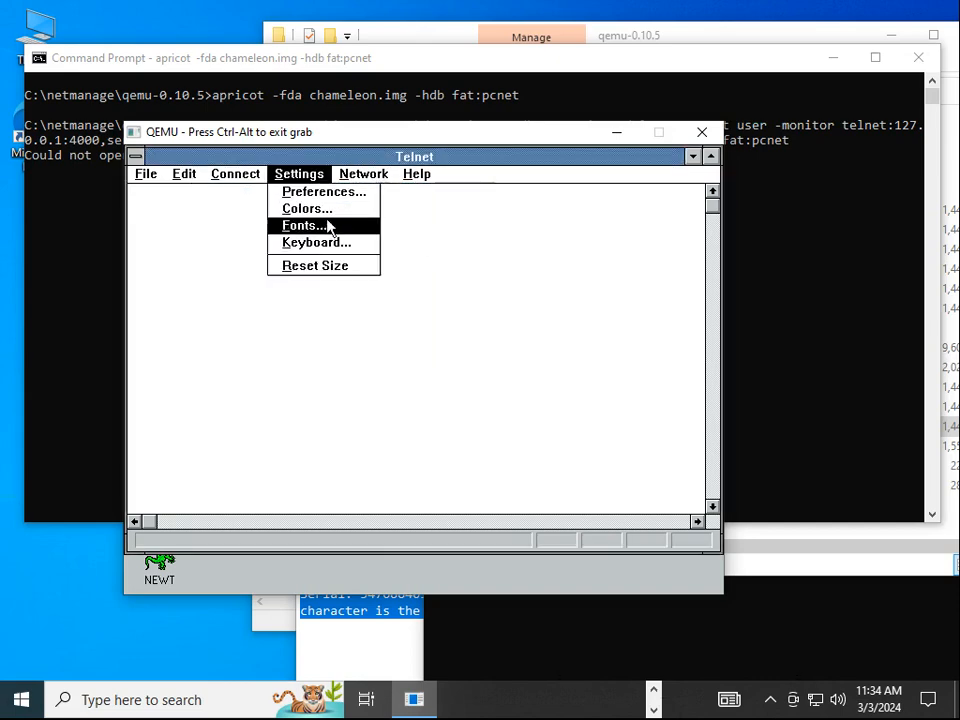
{"action": "left_click", "coordinate": [331, 233]}
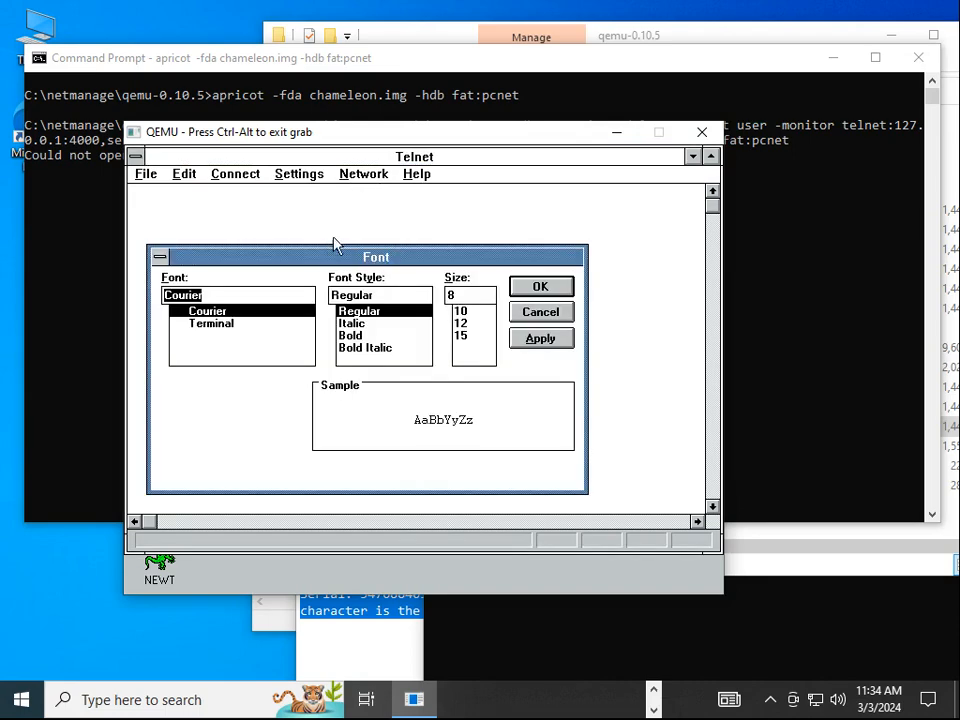
{"action": "left_click", "coordinate": [222, 330]}
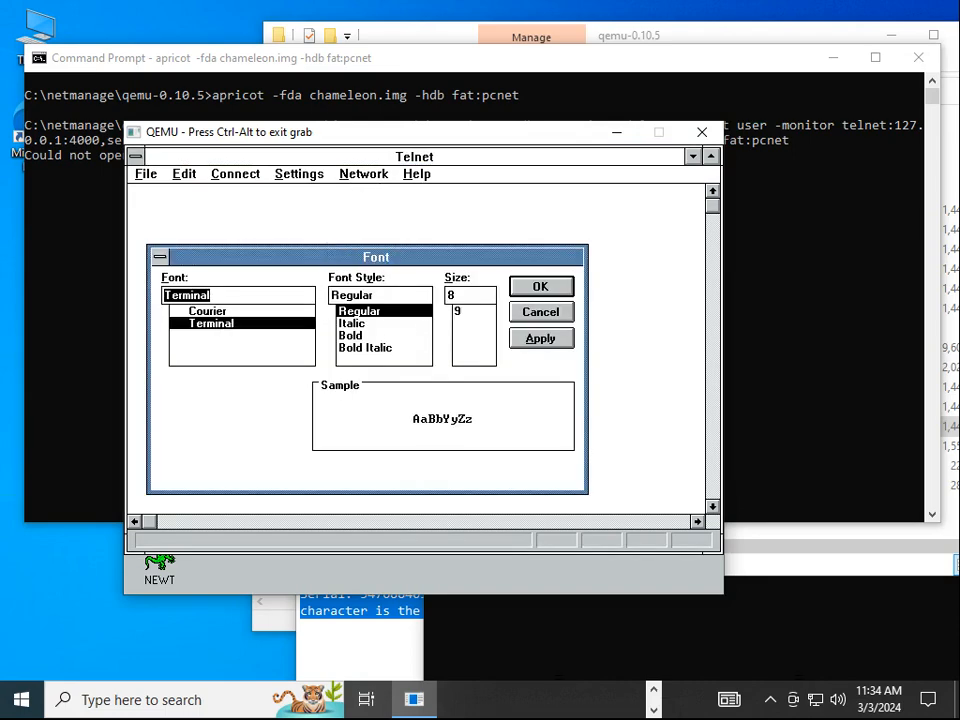
{"action": "left_click", "coordinate": [541, 287]}
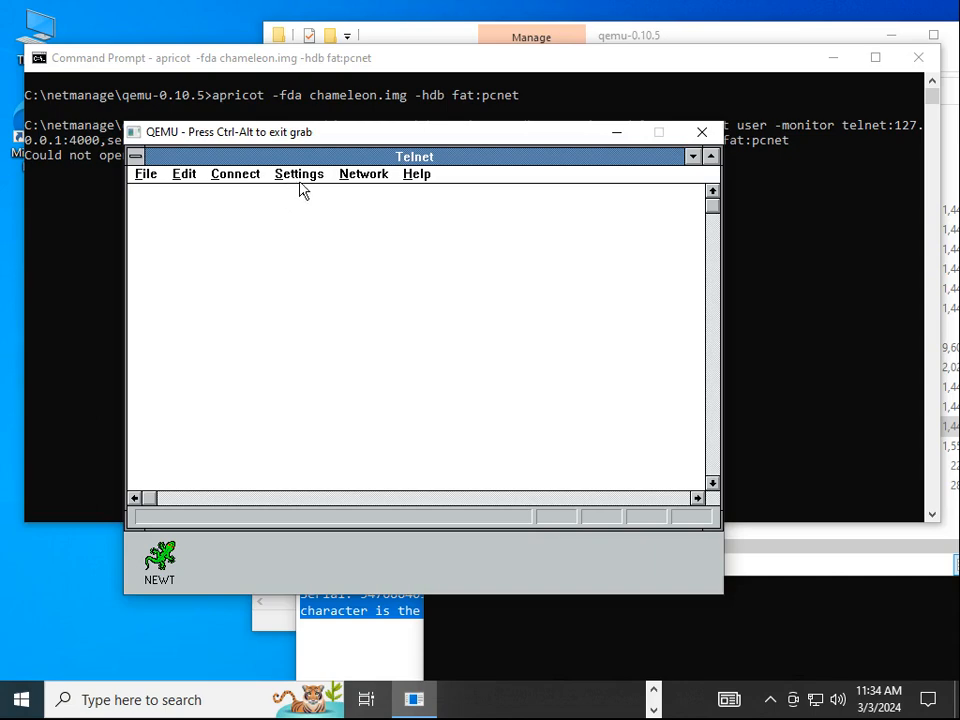
Connect to vert.synchro.net on port 23 with ANSI emulation
{"action": "left_click_drag", "start_coordinate": [299, 181], "coordinate": [220, 177]}
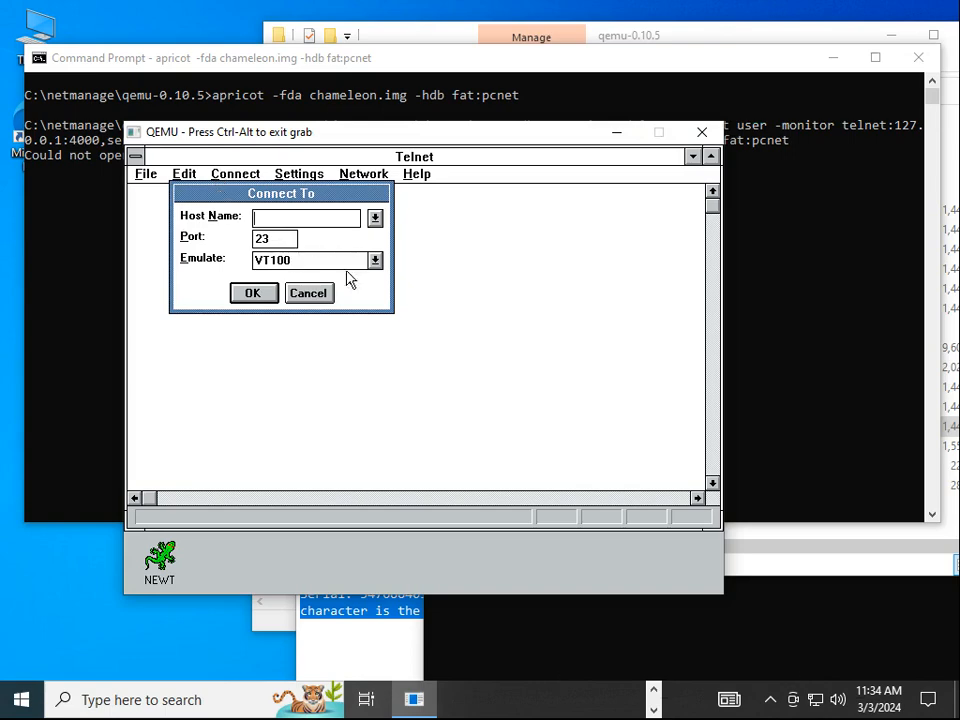
{"action": "left_click", "coordinate": [376, 263]}
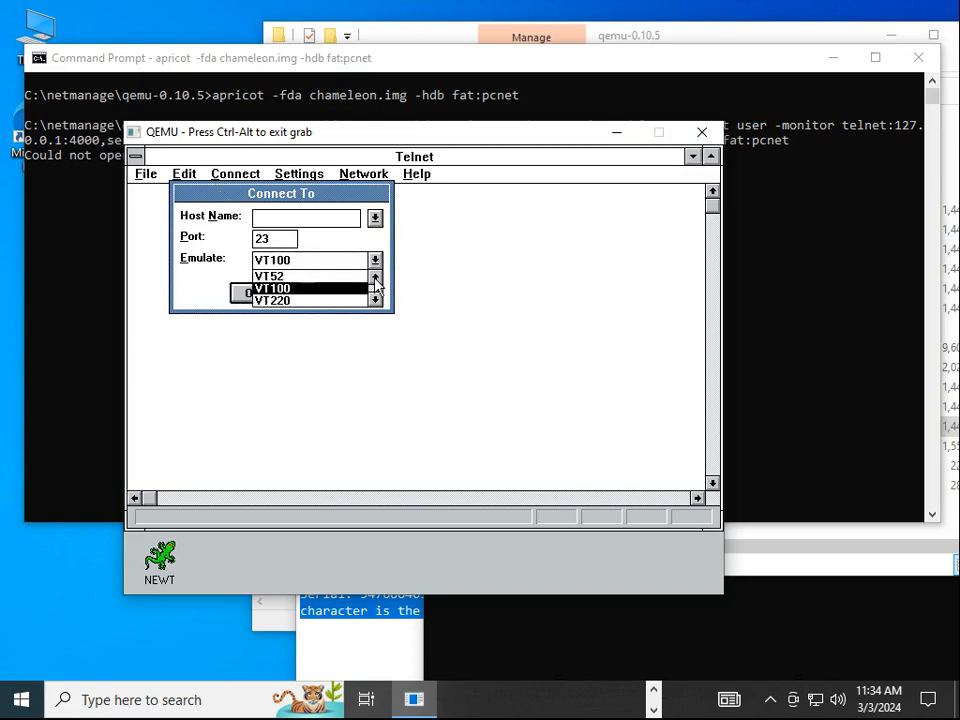
{"action": "left_click", "coordinate": [376, 278]}
{"action": "left_click", "coordinate": [338, 289]}
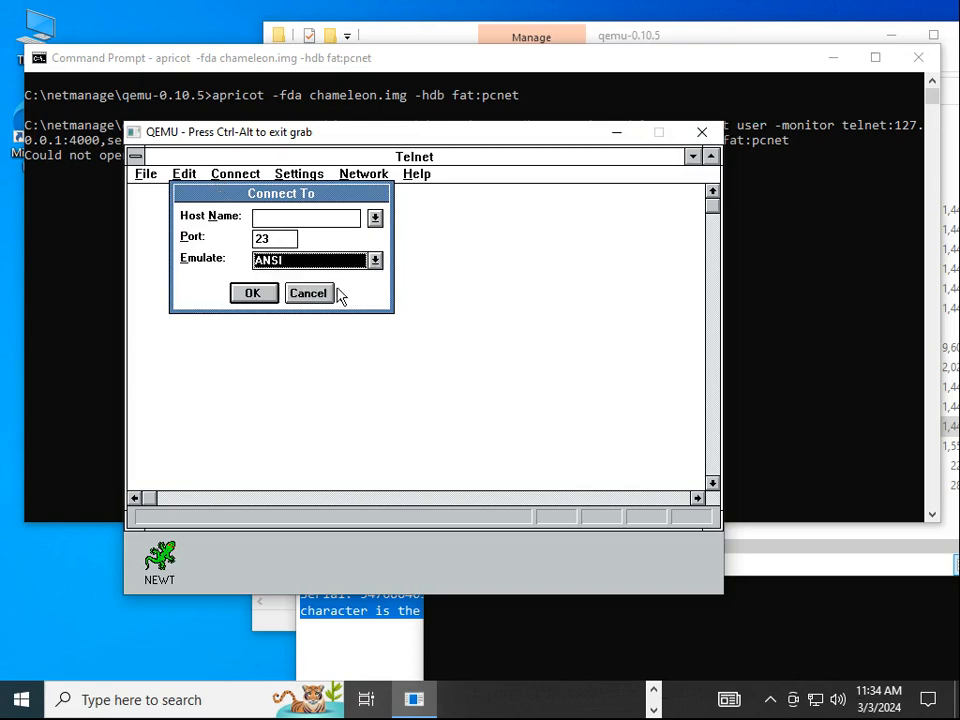
{"action": "left_click", "coordinate": [289, 215]}
{"action": "type", "text": "vert.synchro.net"}
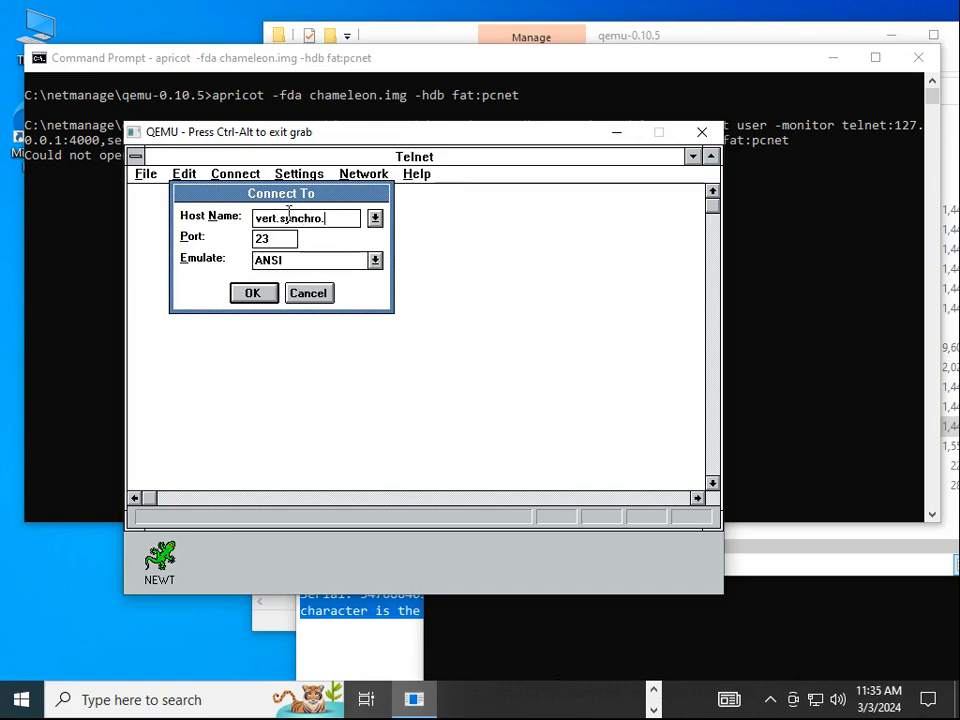
{"action": "left_click", "coordinate": [256, 295]}
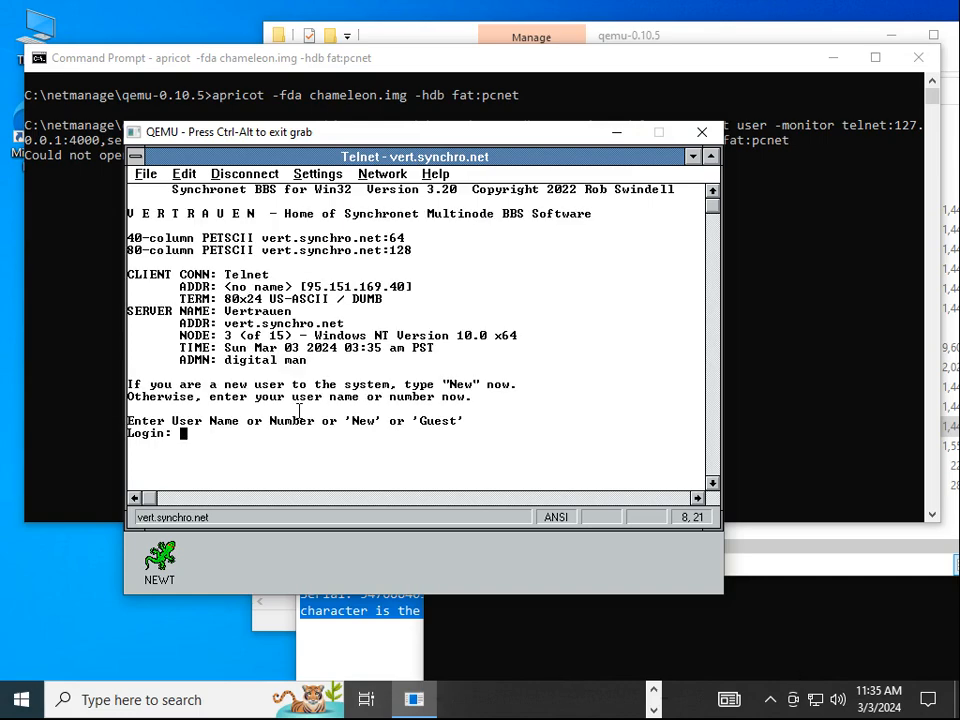
Log in as Guest, accepting ANSI and declining mouse reporting
{"action": "type", "text": "Guest"}
{"action": "key", "text": "Return"}
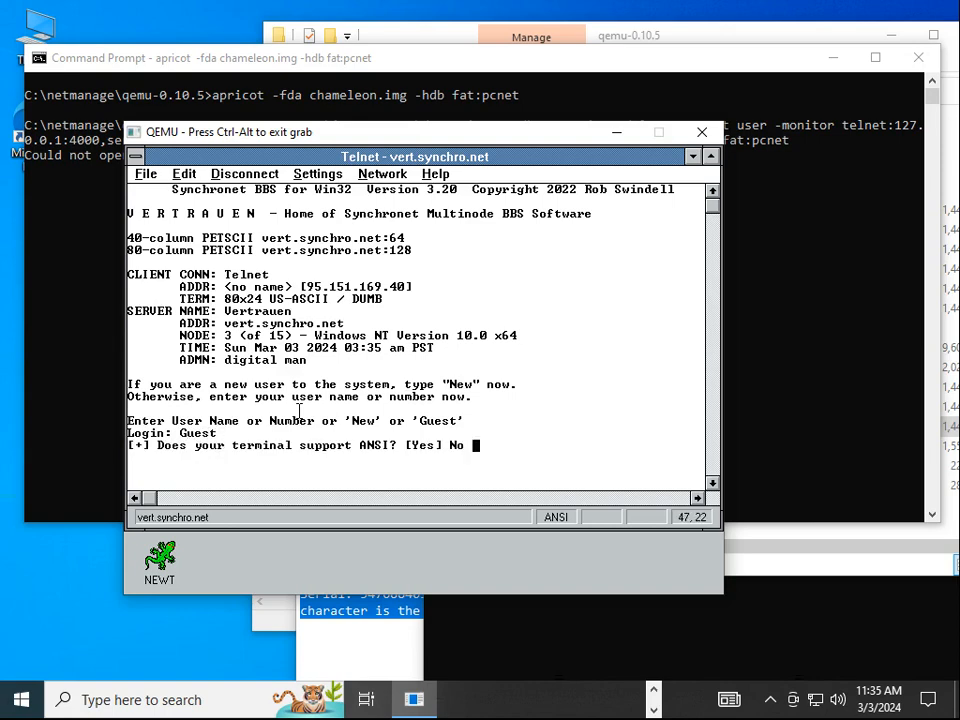
{"action": "key", "text": "Return"}
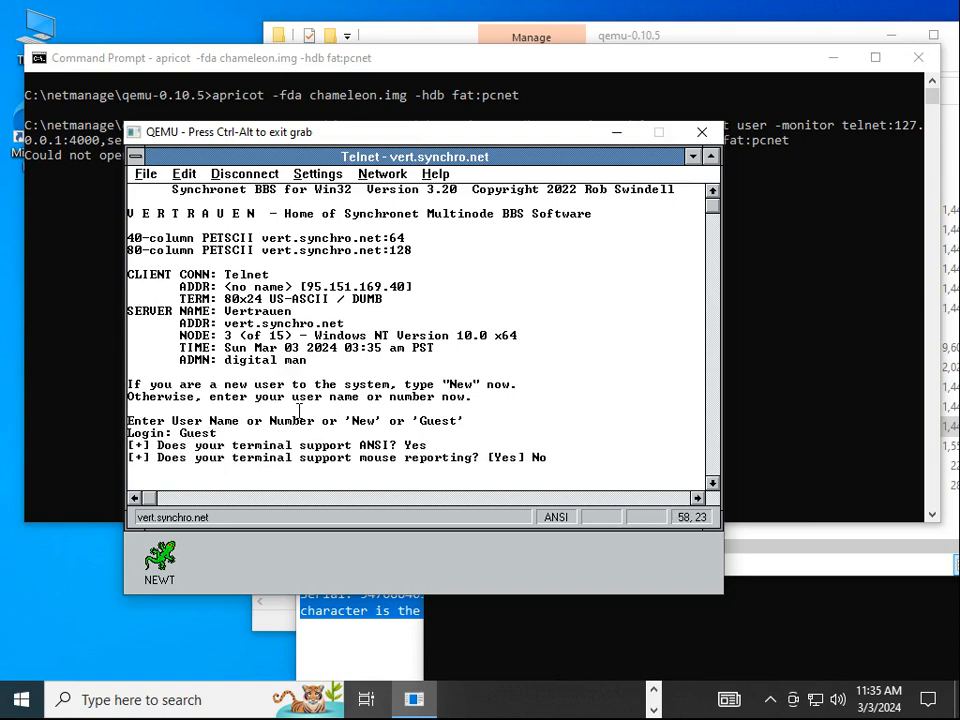
{"action": "key", "text": "n"}
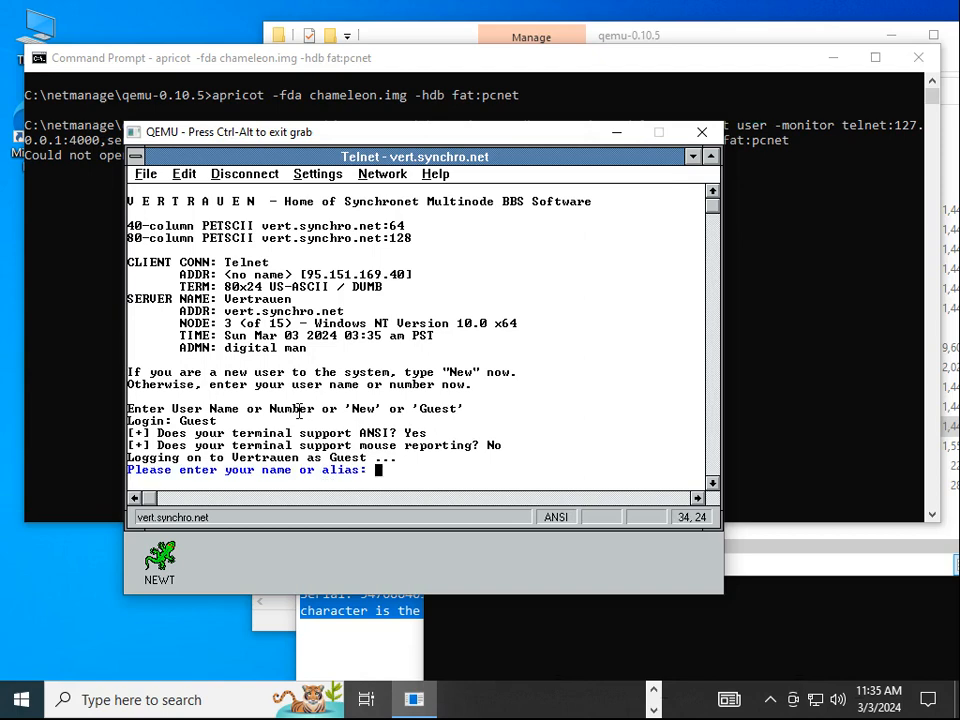
Enter an alias, e-mail address, city and state, and 'the internet' as referral source
{"action": "type", "text": "Neozeed"}
{"action": "key", "text": "Return"}
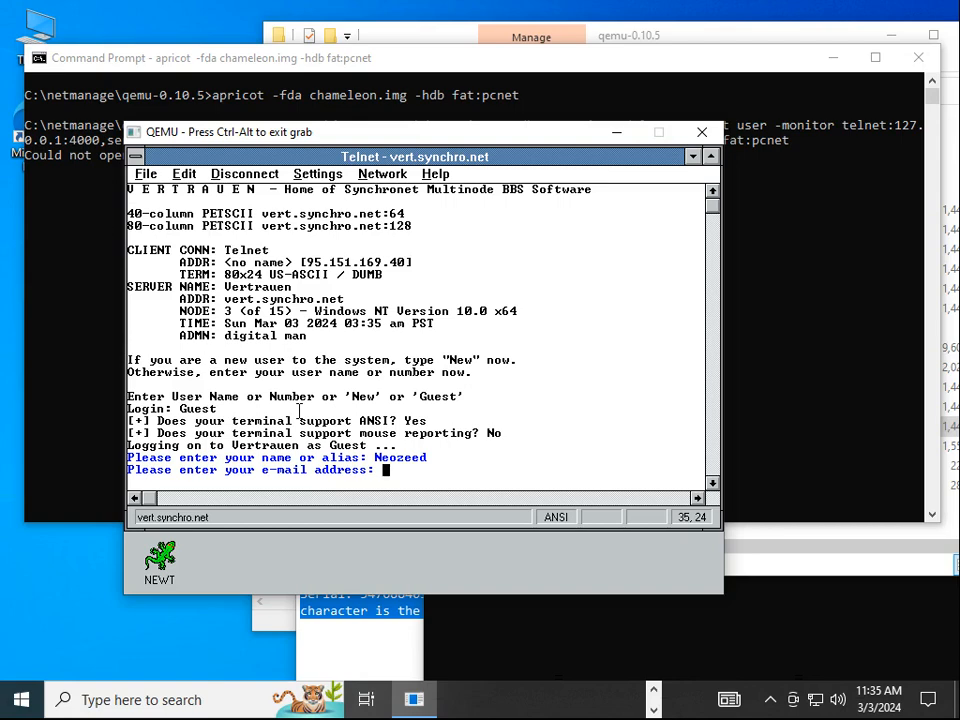
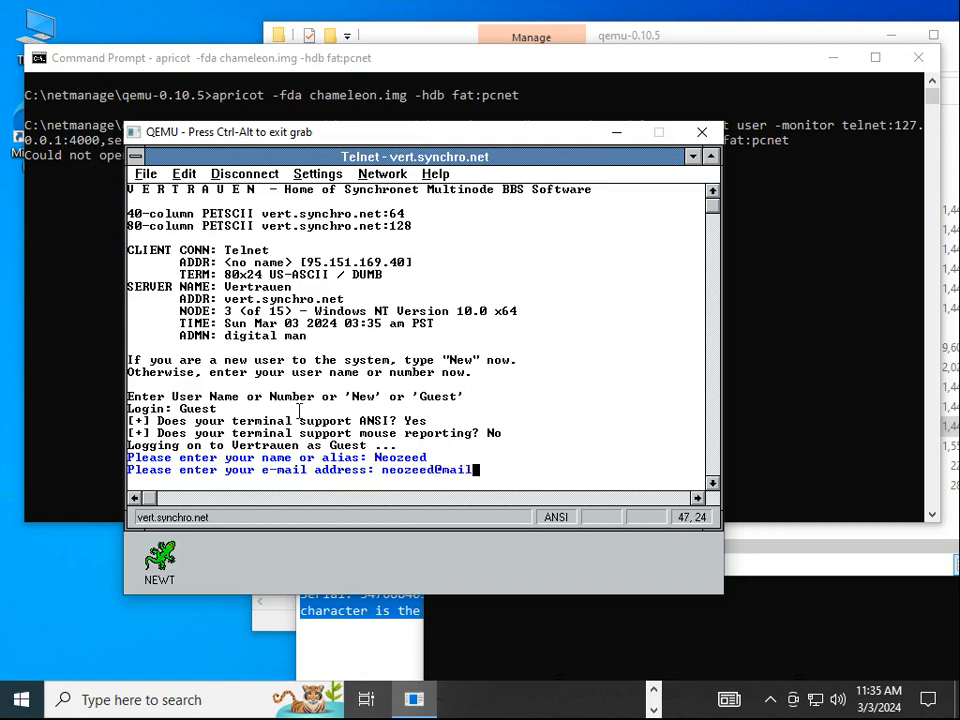
{"action": "key", "text": "Return"}
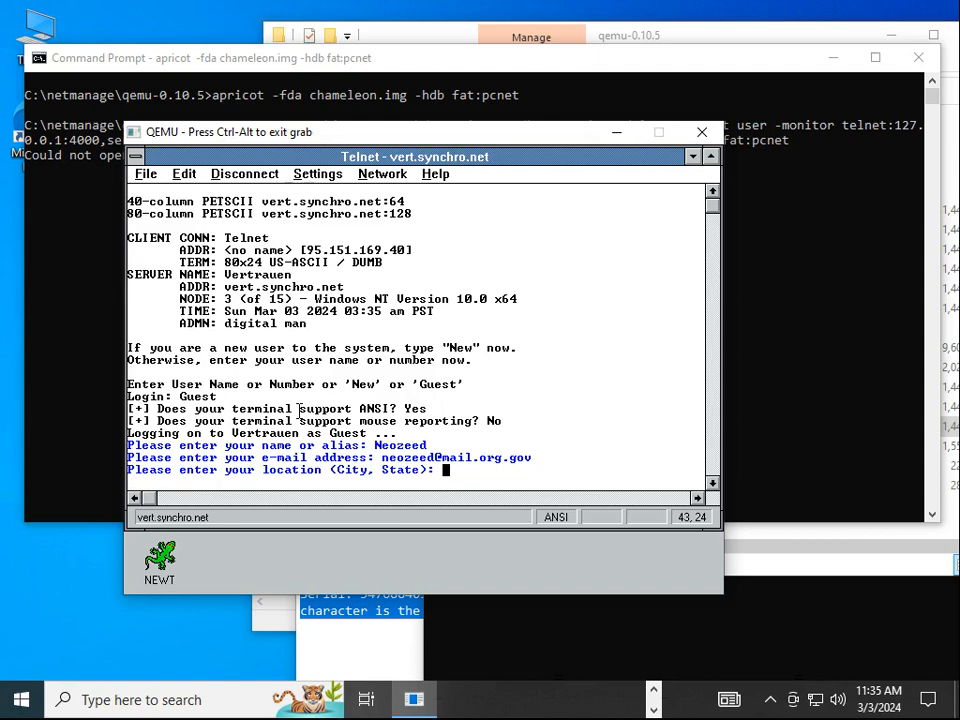
{"action": "type", "text": "Miami,fl"}
{"action": "key", "text": "Return"}
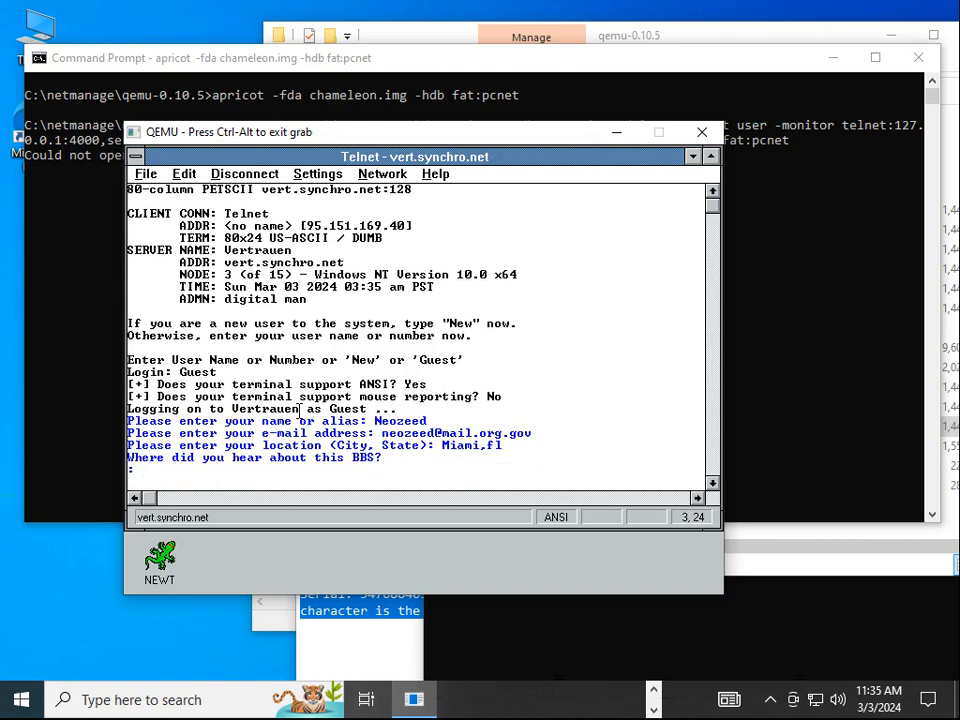
{"action": "type", "text": "the internet"}
{"action": "key", "text": "Return"}
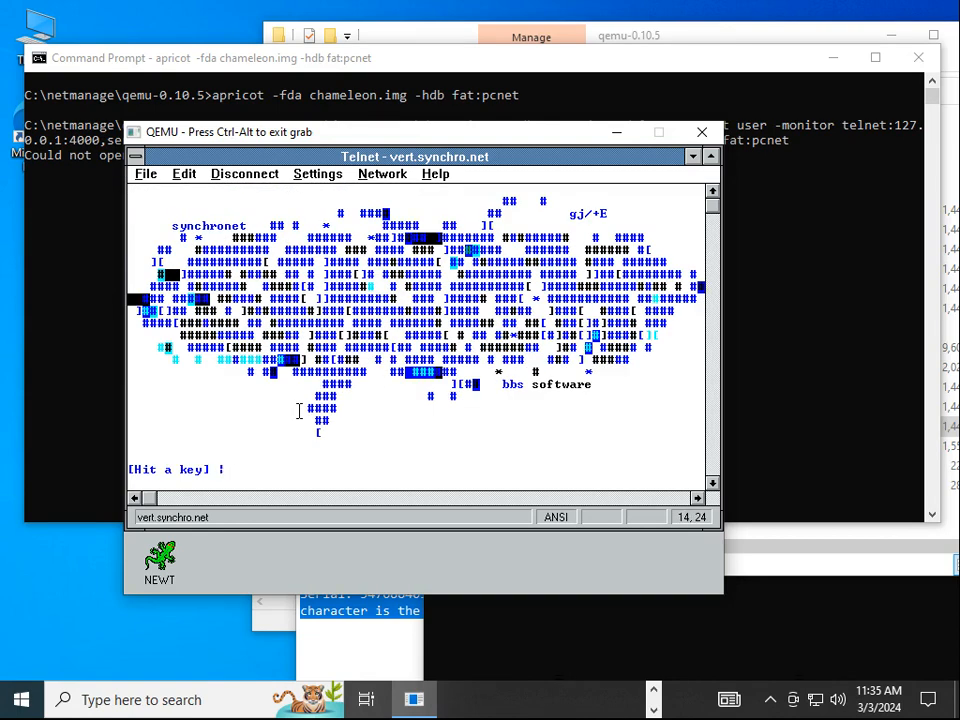
Page past the welcome art and Minesweeper table, check NEWT, and log off with O
{"action": "key", "text": "Return"}
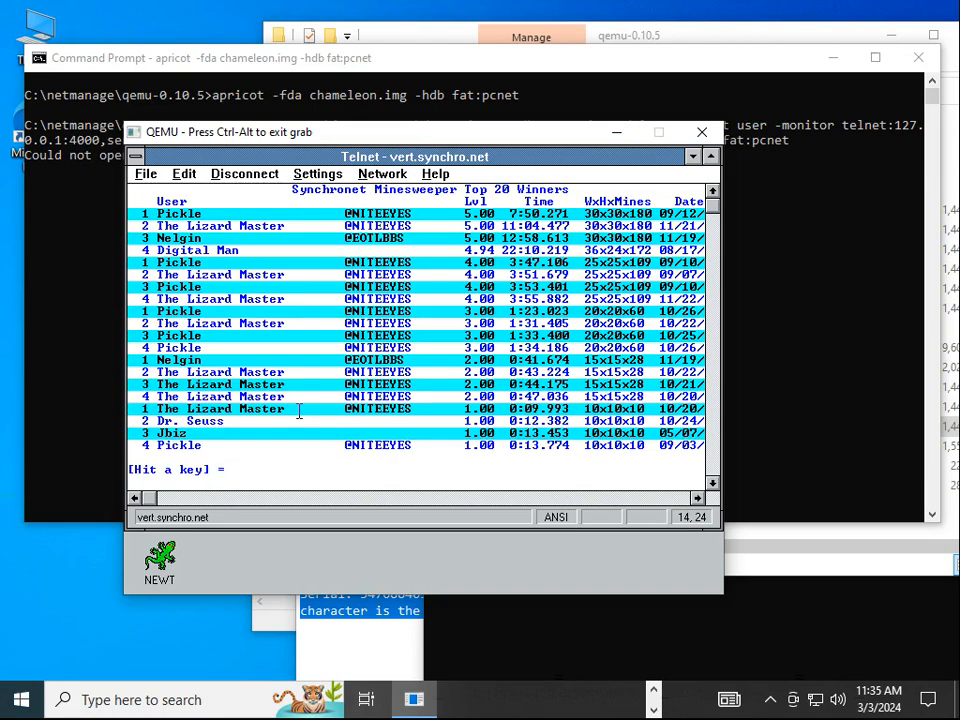
{"action": "key", "text": "Return"}
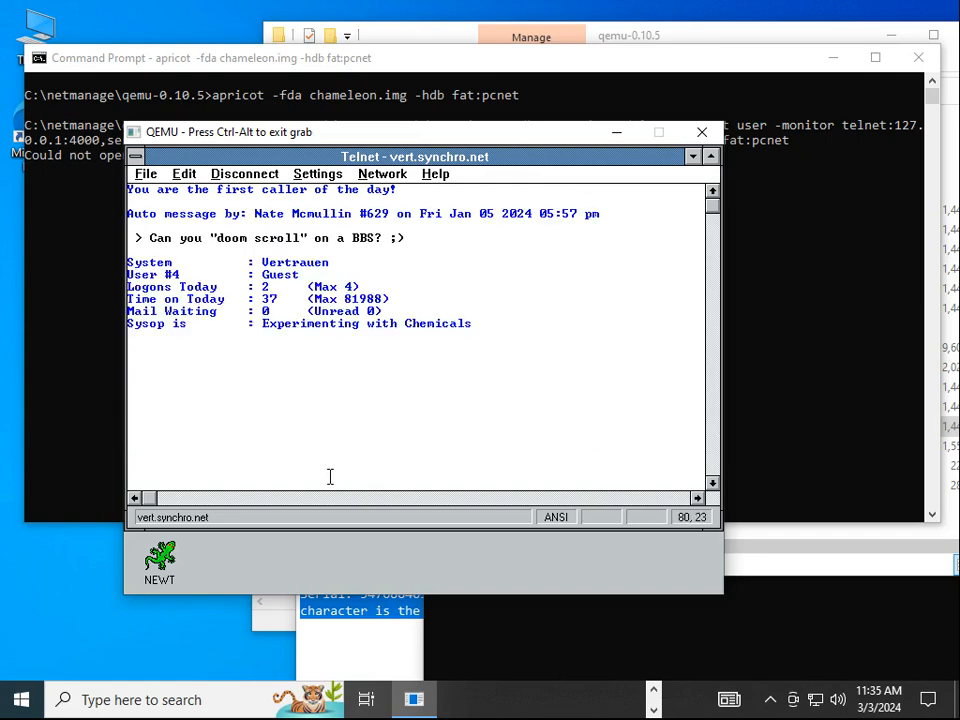
{"action": "double_click", "coordinate": [160, 560]}
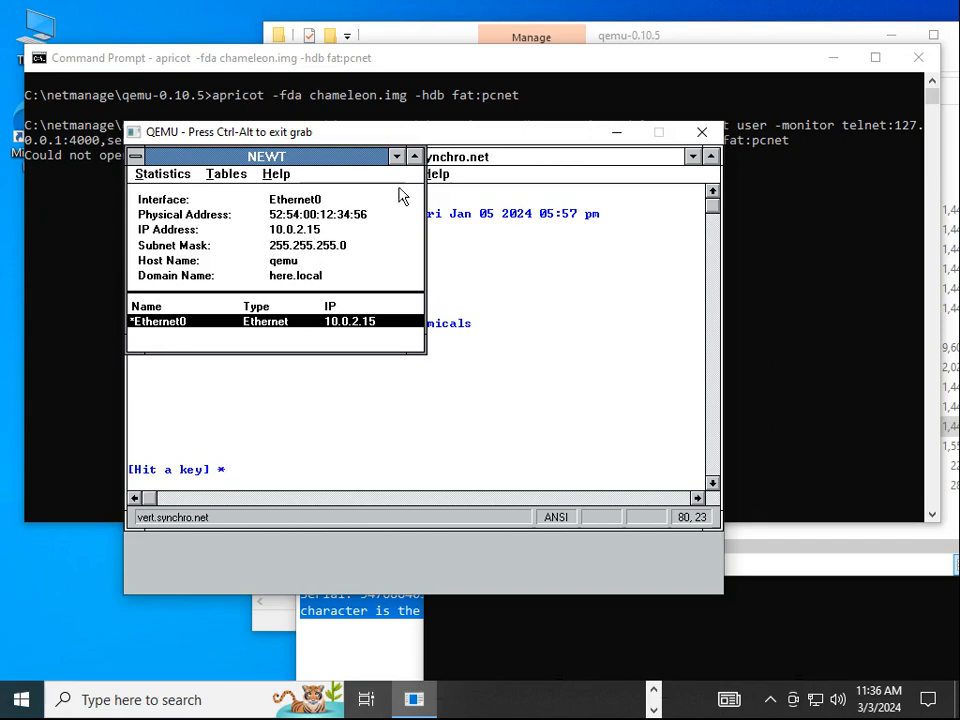
{"action": "left_click", "coordinate": [396, 156]}
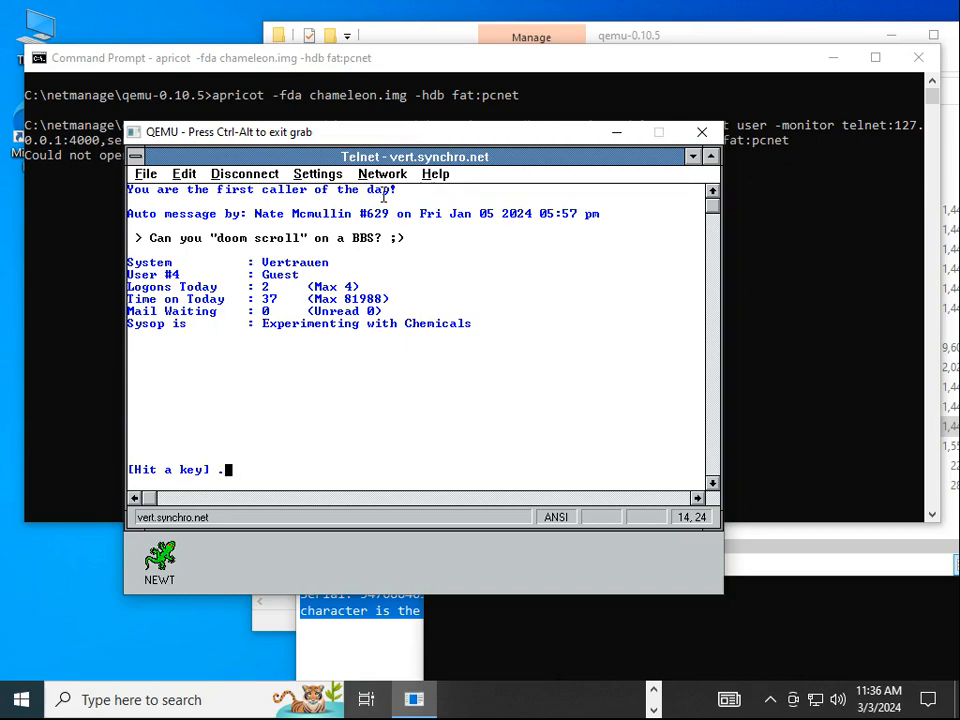
{"action": "key", "text": "Return"}
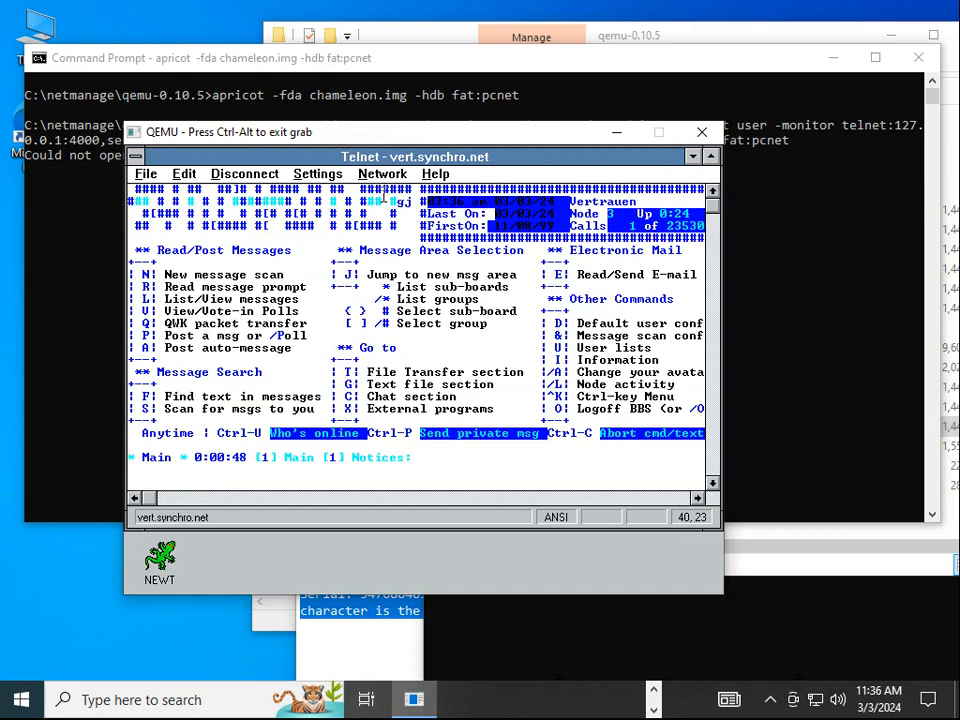
{"action": "key", "text": "o"}
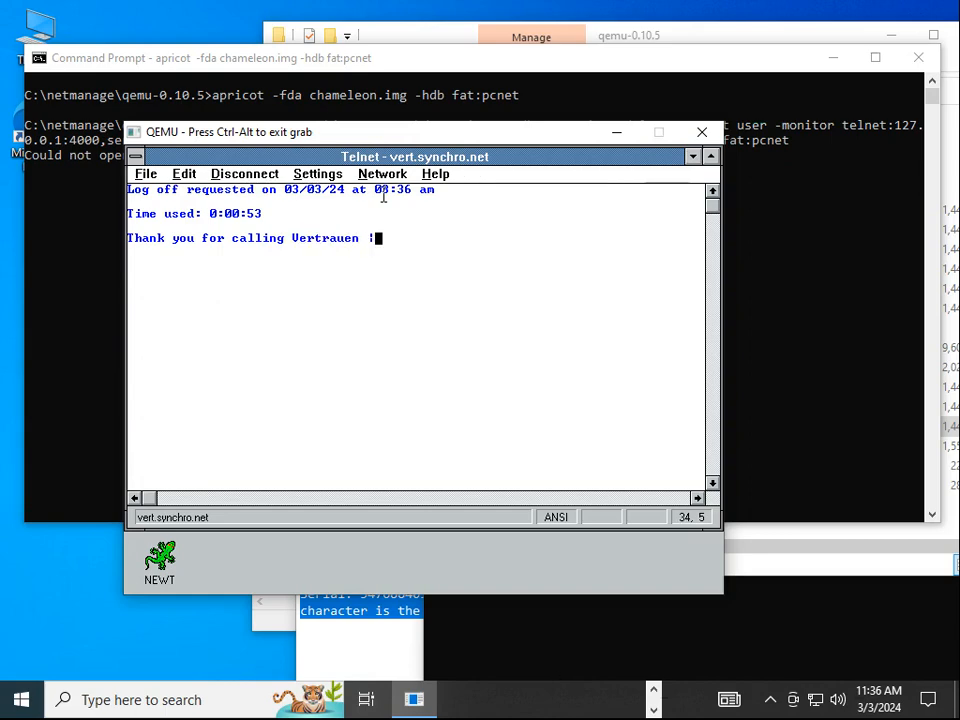
Close Telnet, saving its configuration, and start the FTP client
{"action": "double_click", "coordinate": [134, 156]}
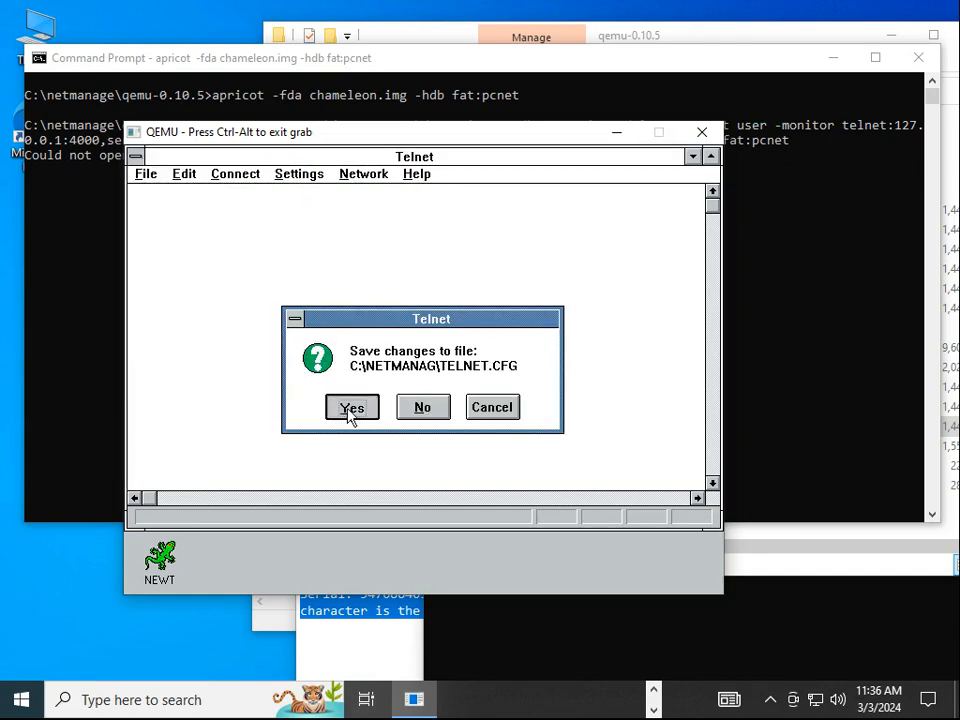
{"action": "left_click", "coordinate": [349, 410]}
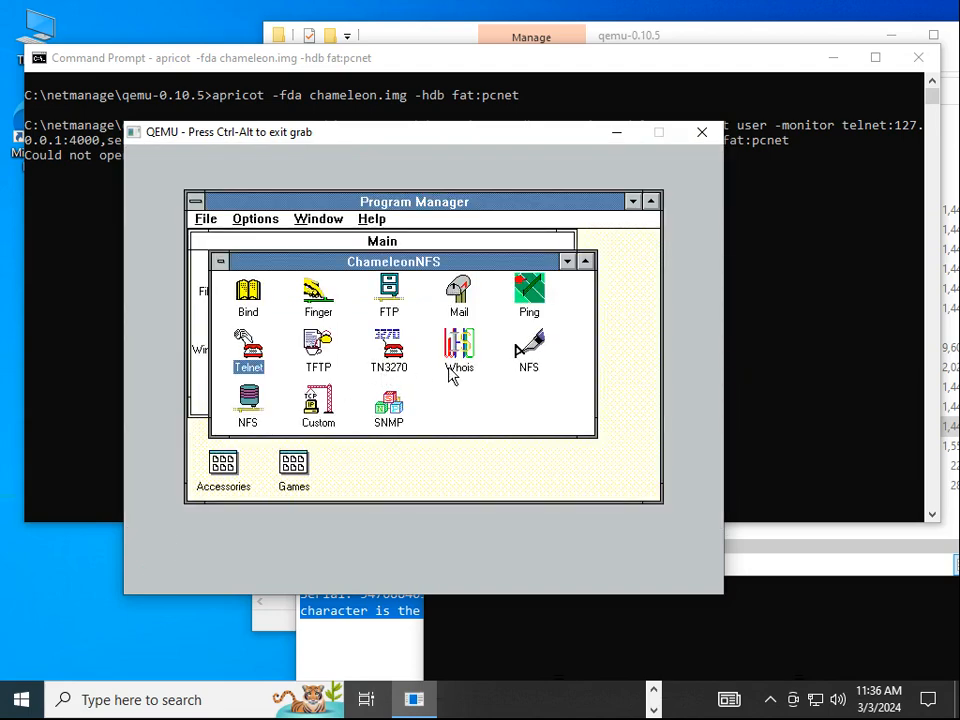
{"action": "left_click", "coordinate": [389, 311]}
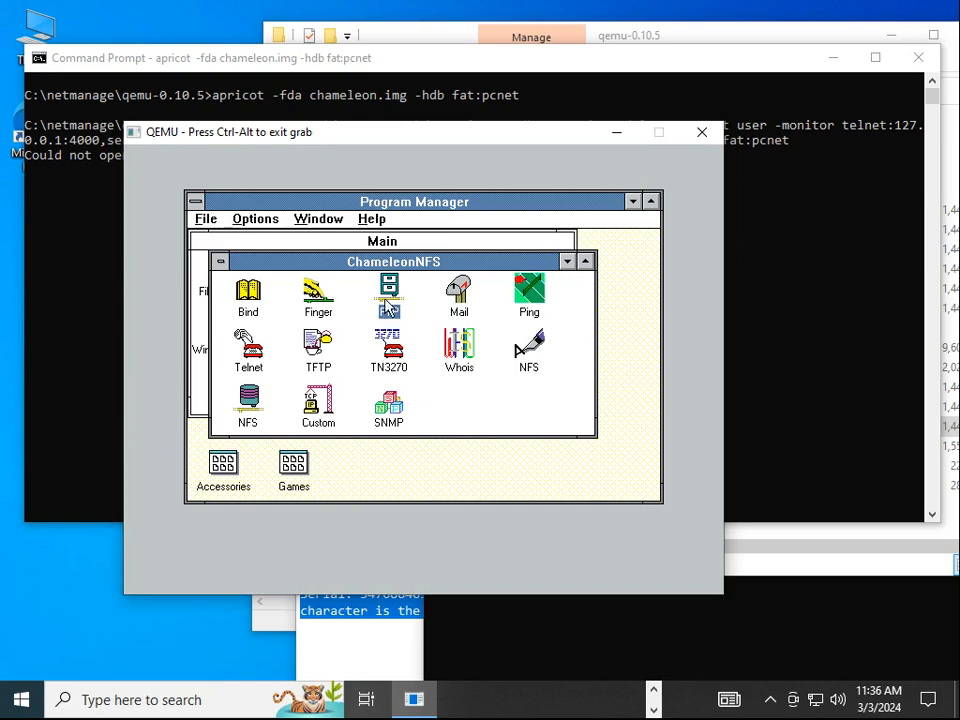
{"action": "double_click", "coordinate": [381, 300]}
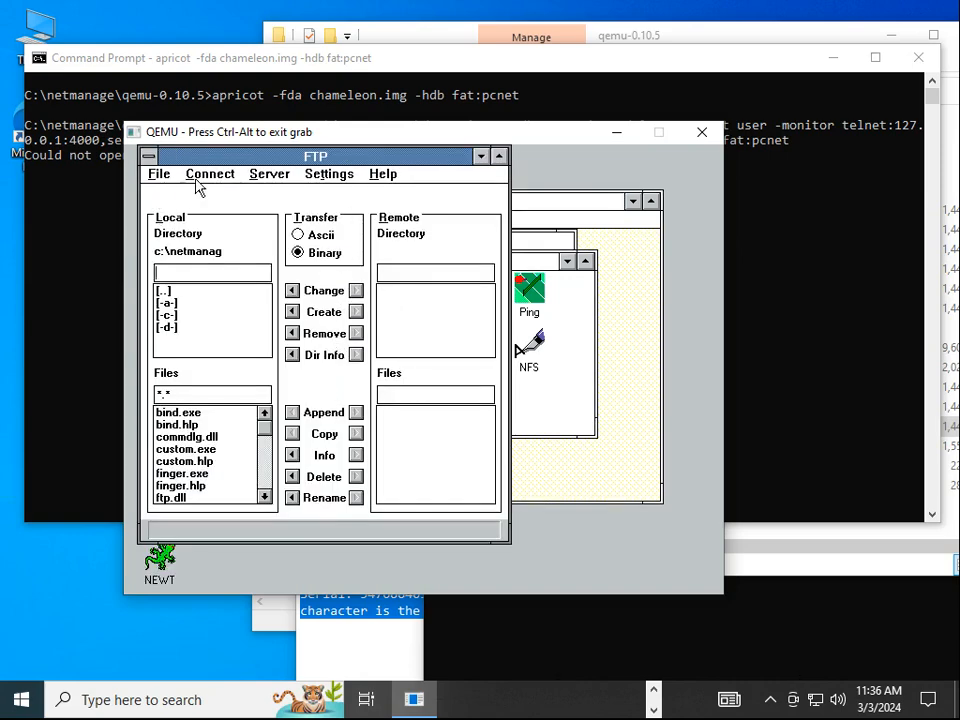
Review FTP's server settings and empty connections list, then close FTP saving settings
{"action": "left_click", "coordinate": [269, 174]}
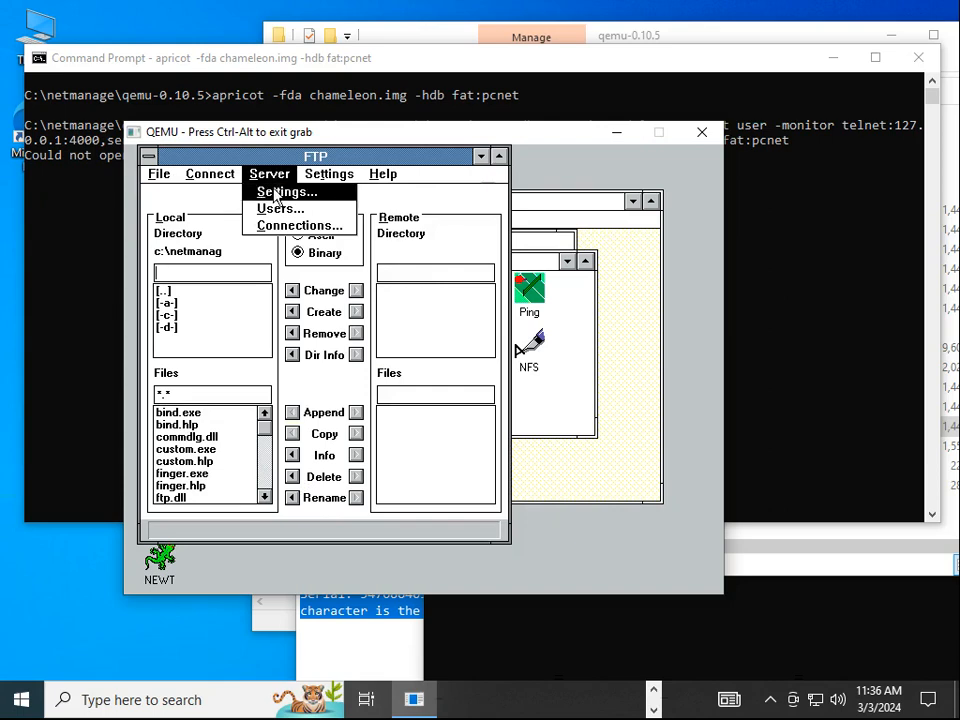
{"action": "left_click", "coordinate": [276, 192]}
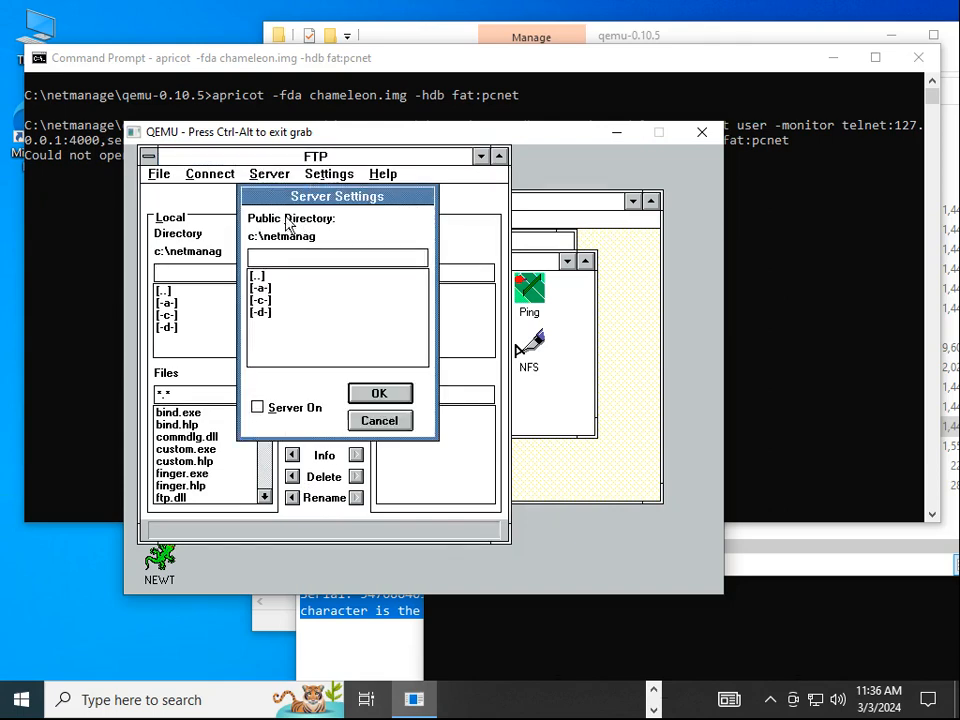
{"action": "key", "text": "Escape"}
{"action": "left_click", "coordinate": [270, 175]}
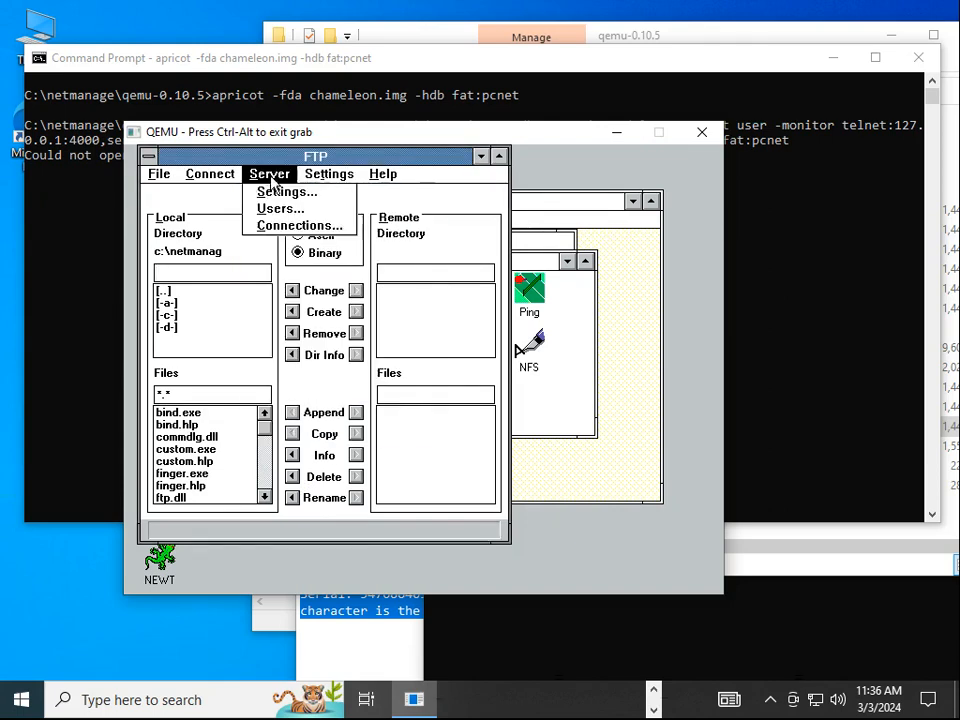
{"action": "left_click", "coordinate": [281, 228]}
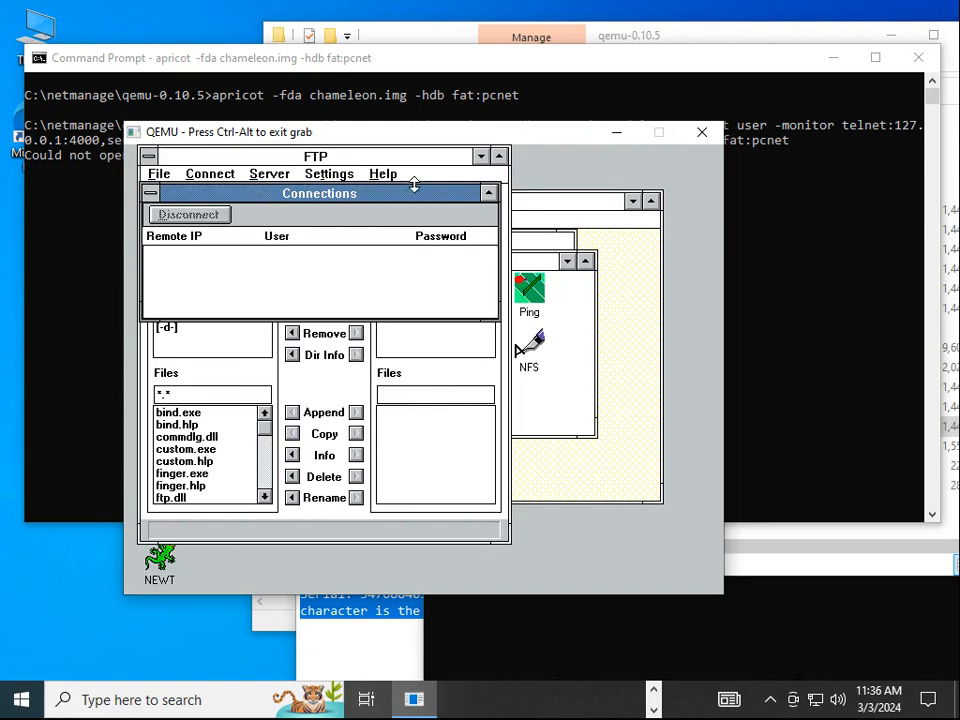
{"action": "double_click", "coordinate": [150, 192]}
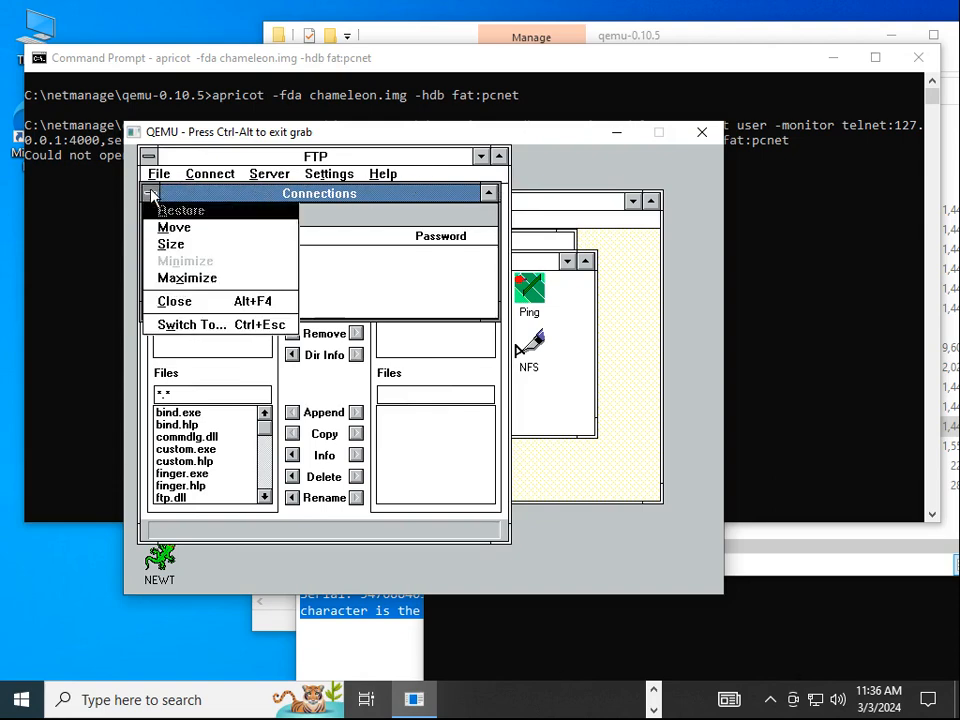
{"action": "double_click", "coordinate": [150, 156]}
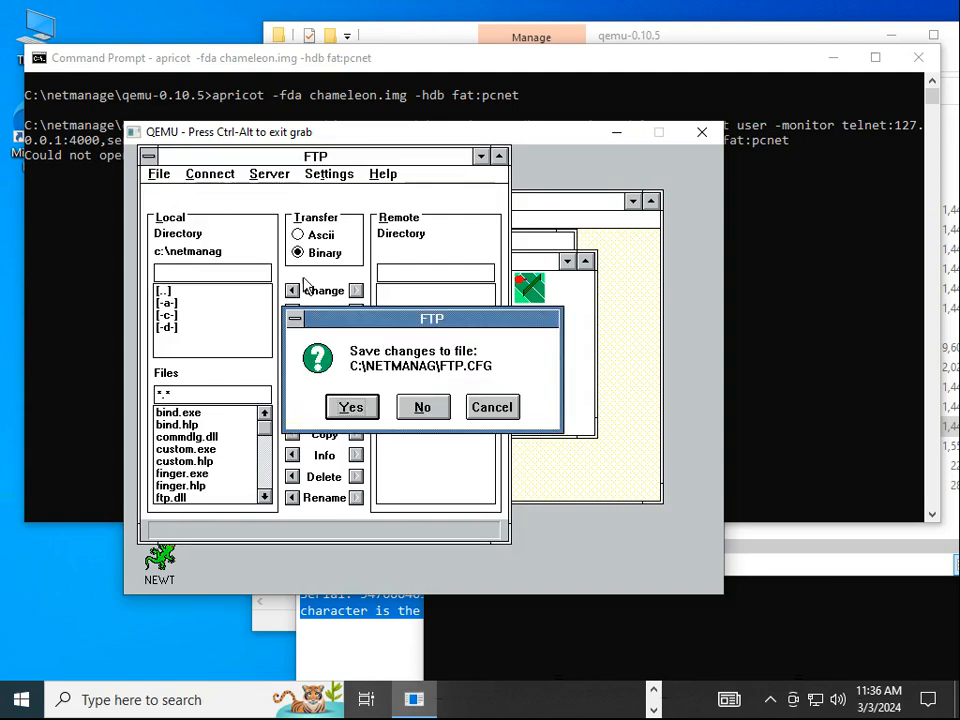
{"action": "left_click", "coordinate": [353, 407]}
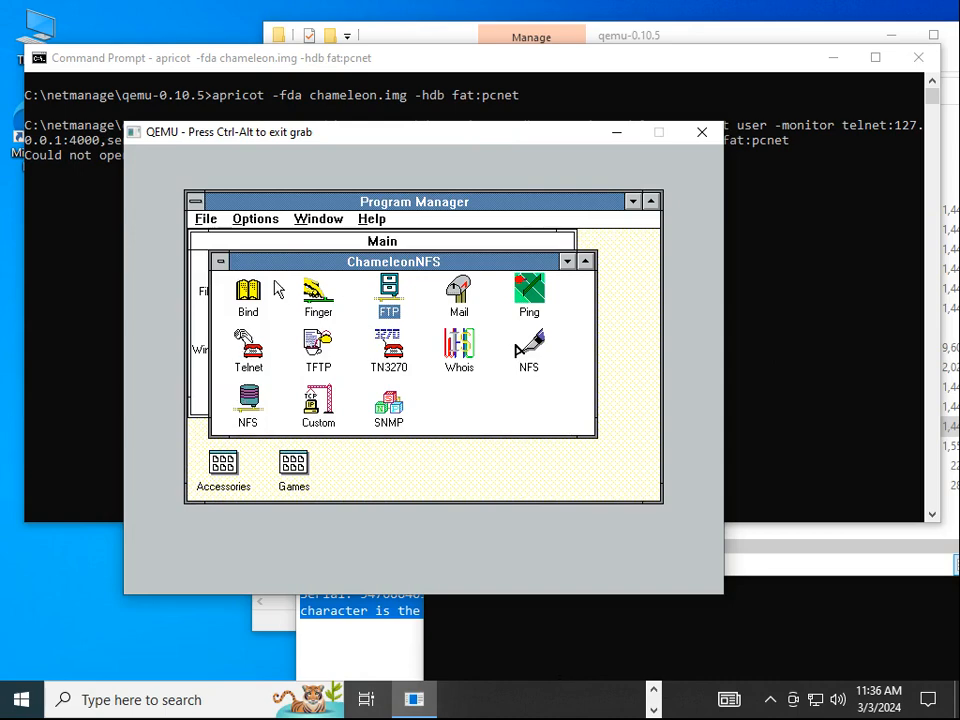
Launch Whois and look up google.com, which fails to connect
{"action": "left_click", "coordinate": [316, 292]}
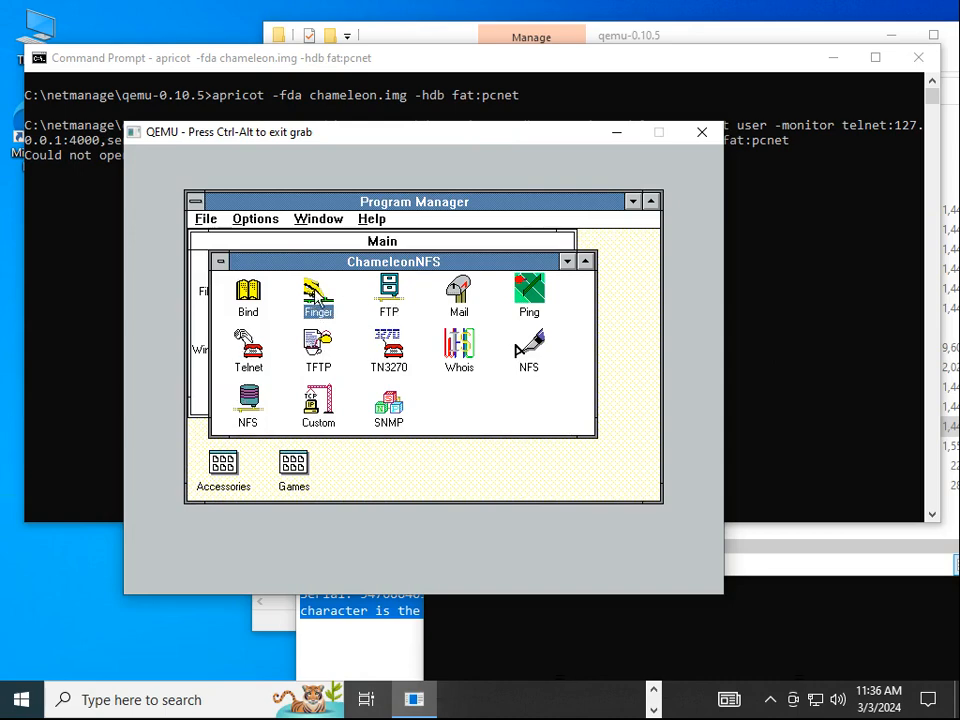
{"action": "double_click", "coordinate": [458, 355]}
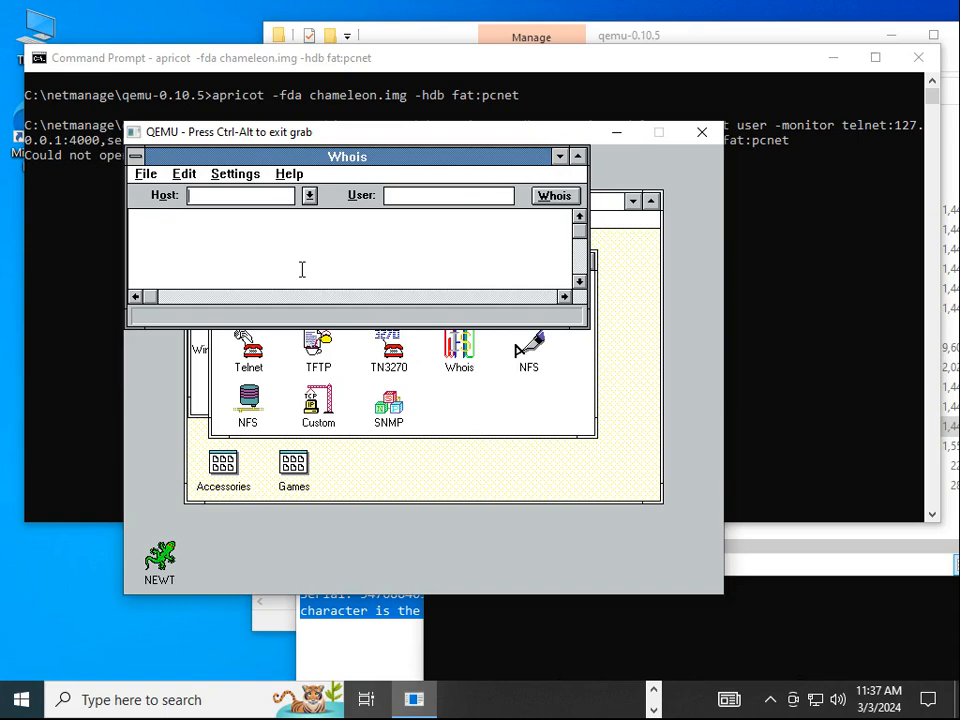
{"action": "type", "text": "ogle.com"}
{"action": "left_click", "coordinate": [540, 196]}
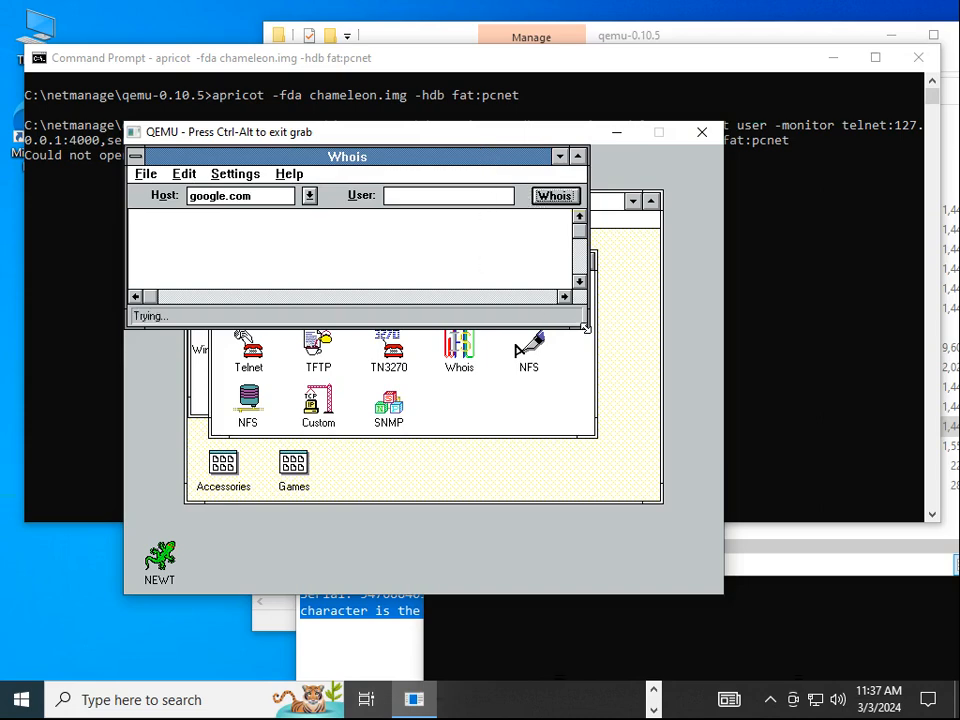
Enlarge the Whois window, view About Whois, and close the program
{"action": "left_click_drag", "start_coordinate": [585, 328], "coordinate": [675, 472]}
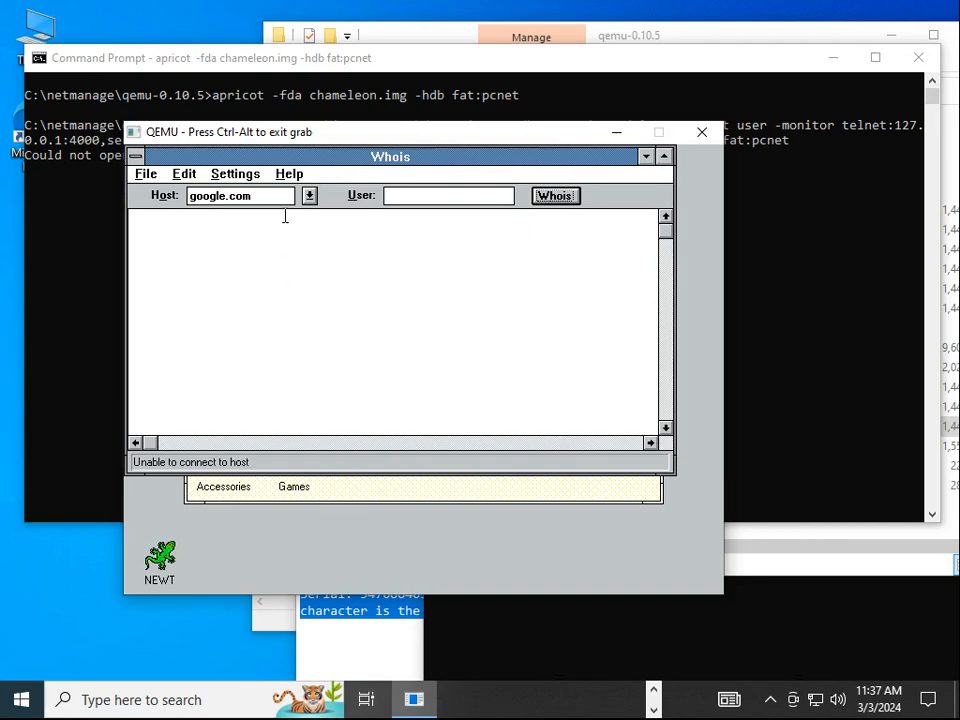
{"action": "left_click", "coordinate": [289, 174]}
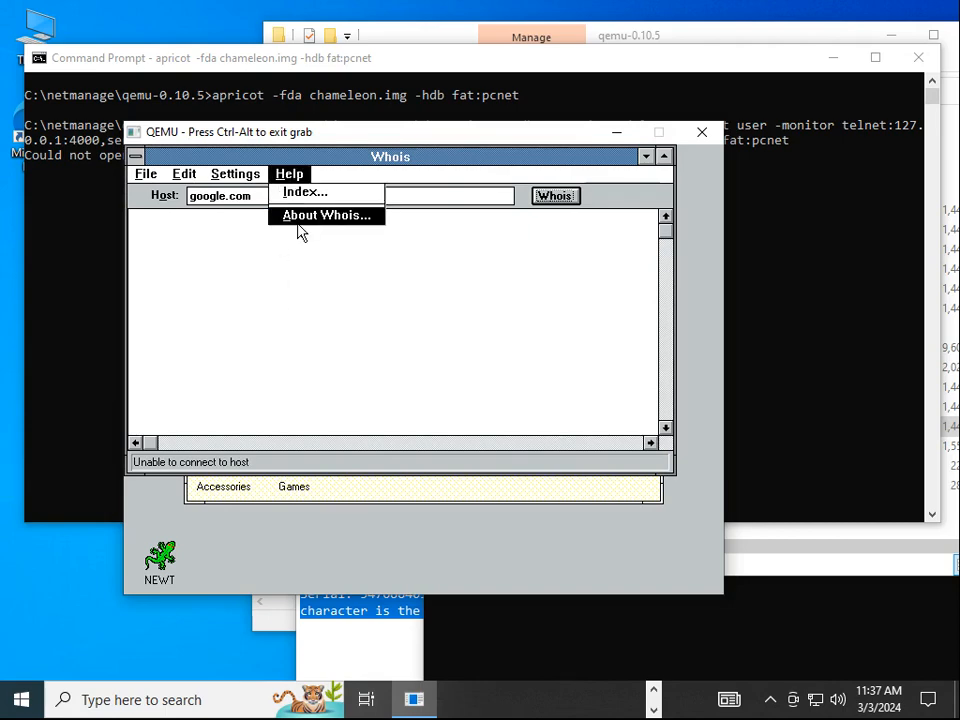
{"action": "left_click", "coordinate": [297, 217]}
{"action": "left_click", "coordinate": [395, 333]}
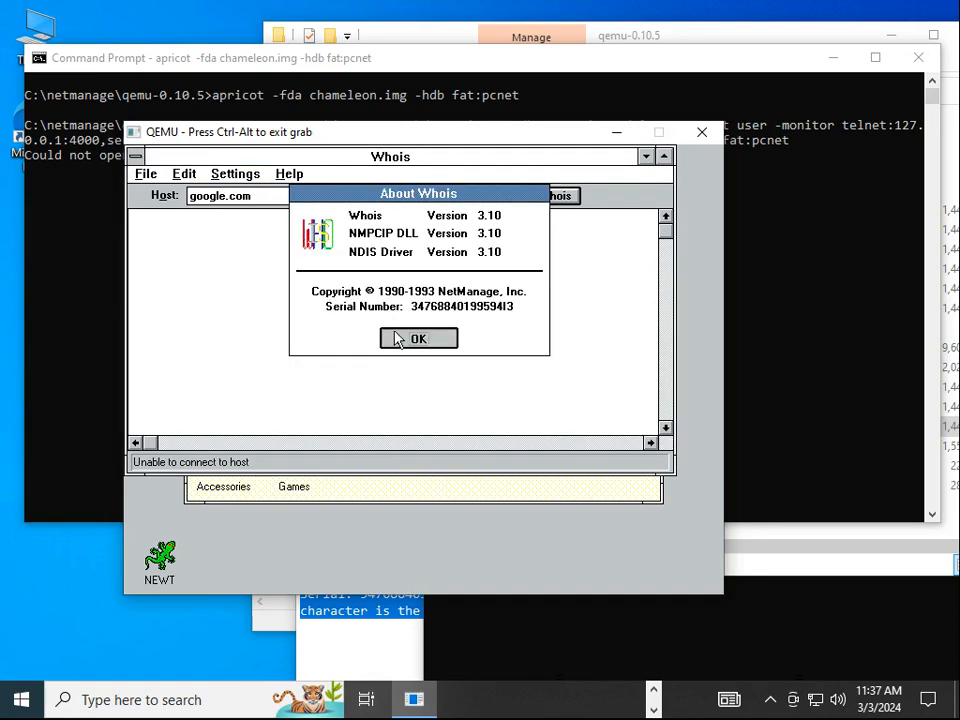
{"action": "double_click", "coordinate": [136, 156]}
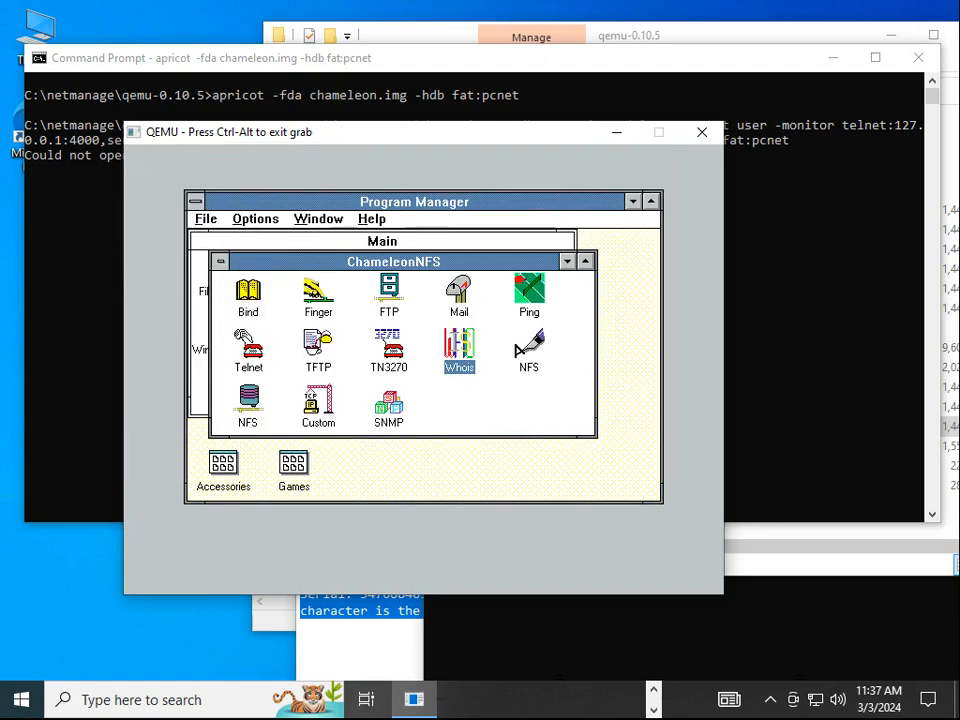
Minimize the ChameleonNFS group and check the Windows version in About Program Manager
{"action": "double_click", "coordinate": [222, 264]}
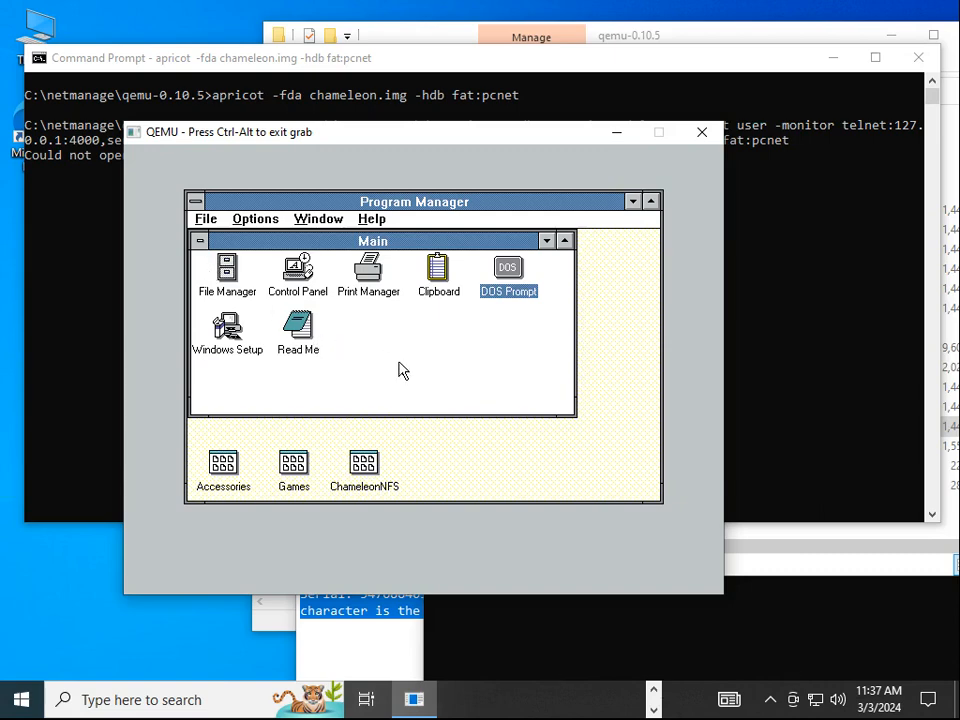
{"action": "key", "text": "alt+h"}
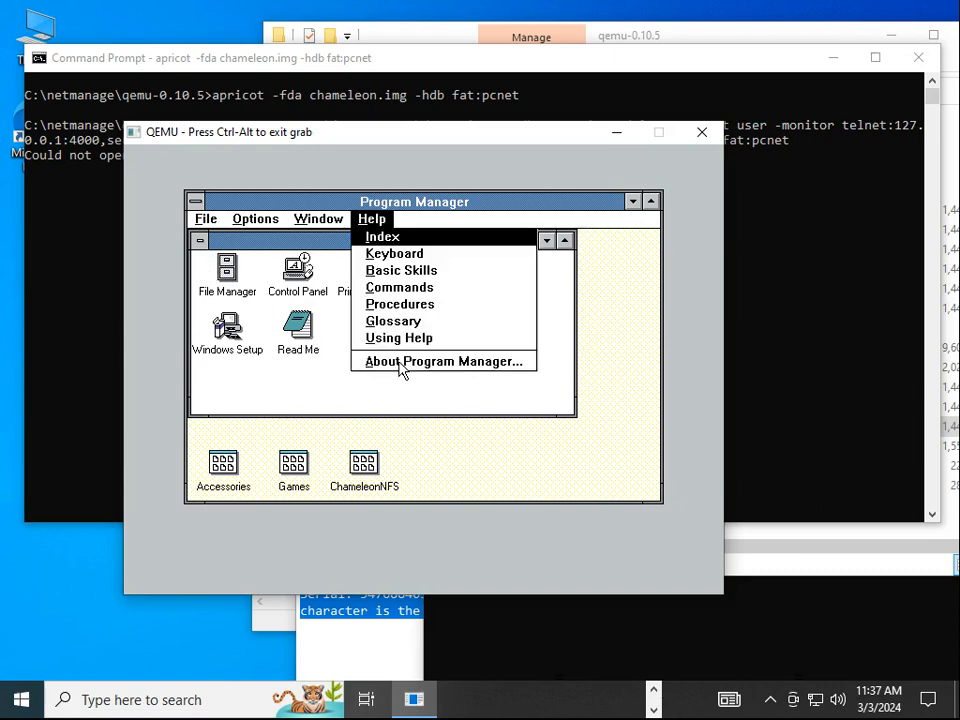
{"action": "key", "text": "a"}
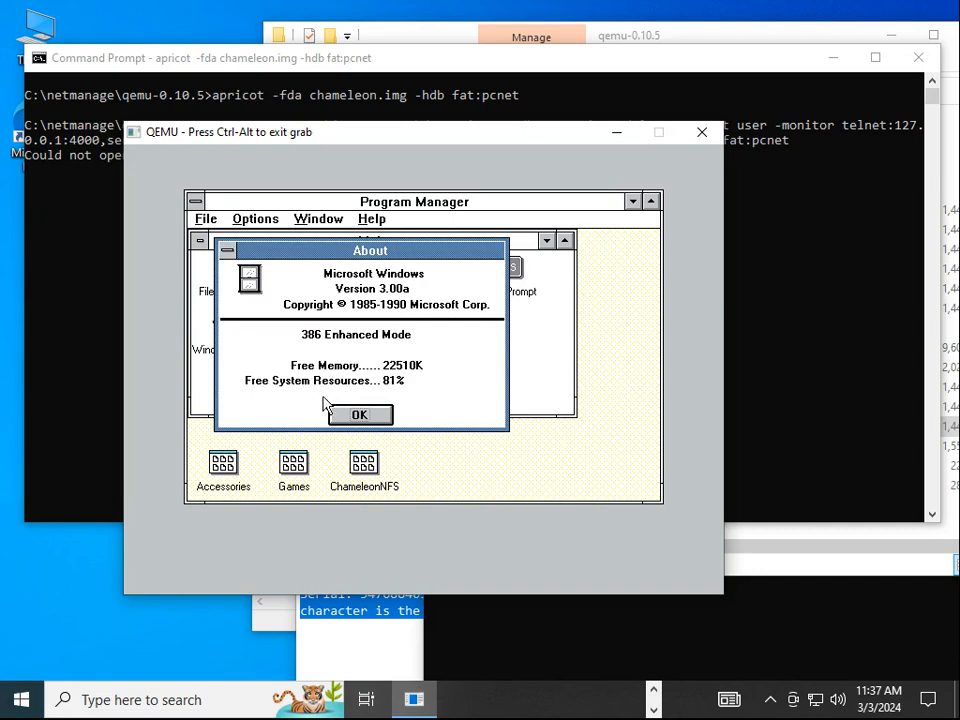
{"action": "left_click", "coordinate": [359, 416]}
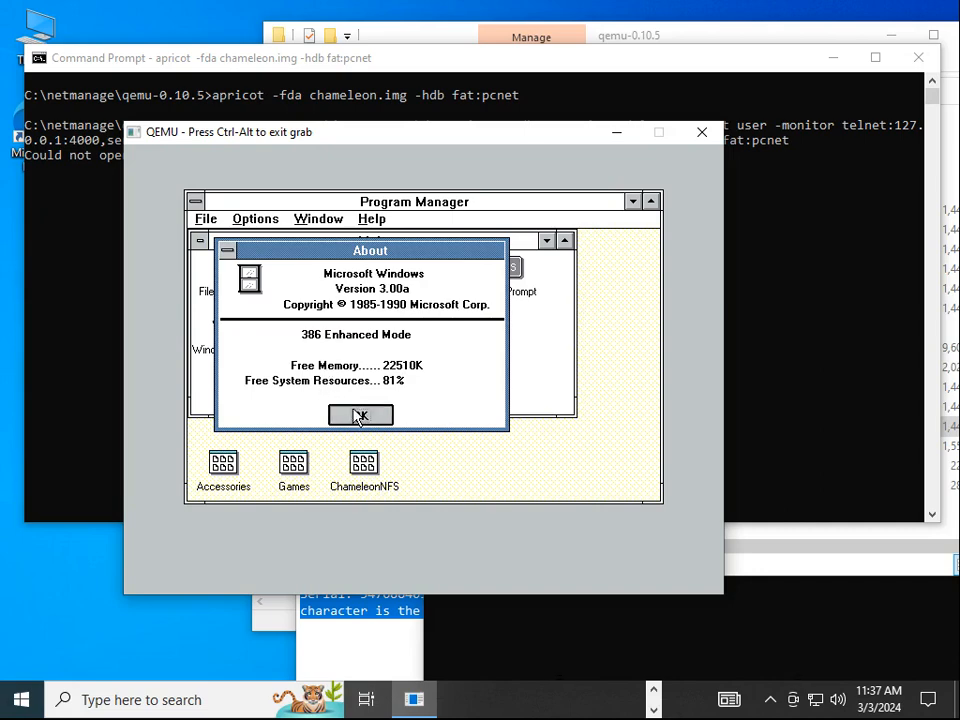
Exit Windows 3.0 to DOS, release the mouse, and close QEMU
{"action": "double_click", "coordinate": [196, 202]}
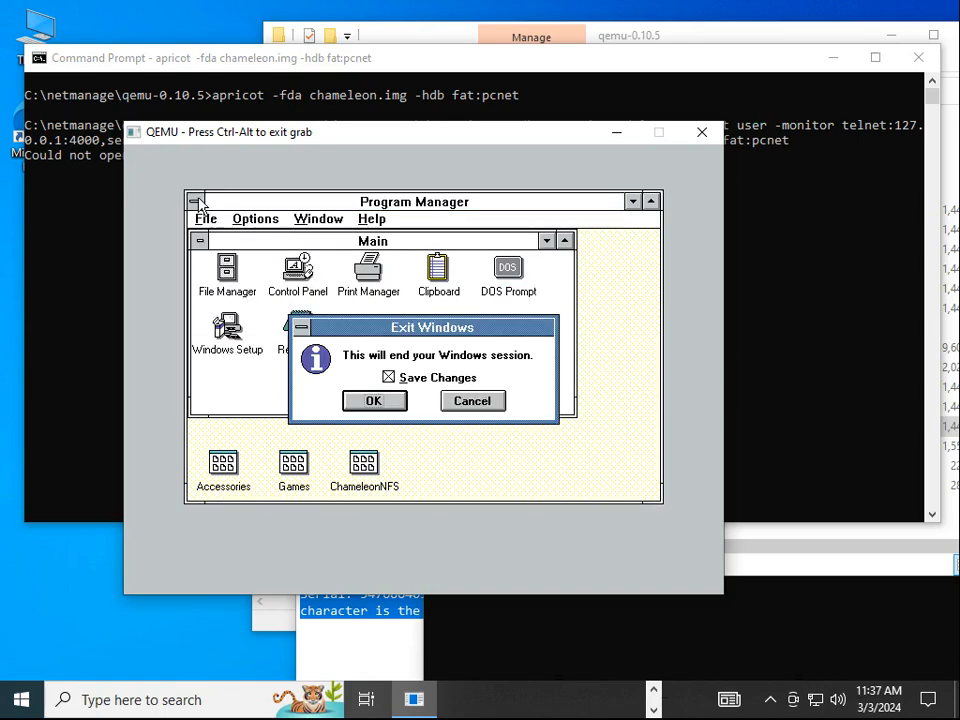
{"action": "key", "text": "Return"}
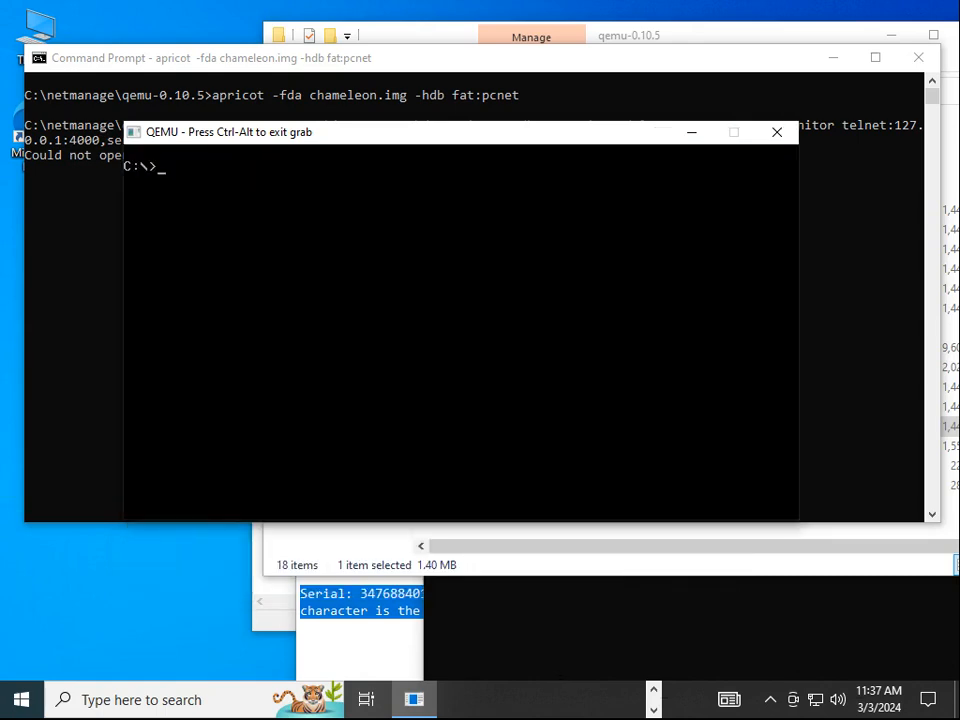
{"action": "key", "text": "ctrl+alt"}
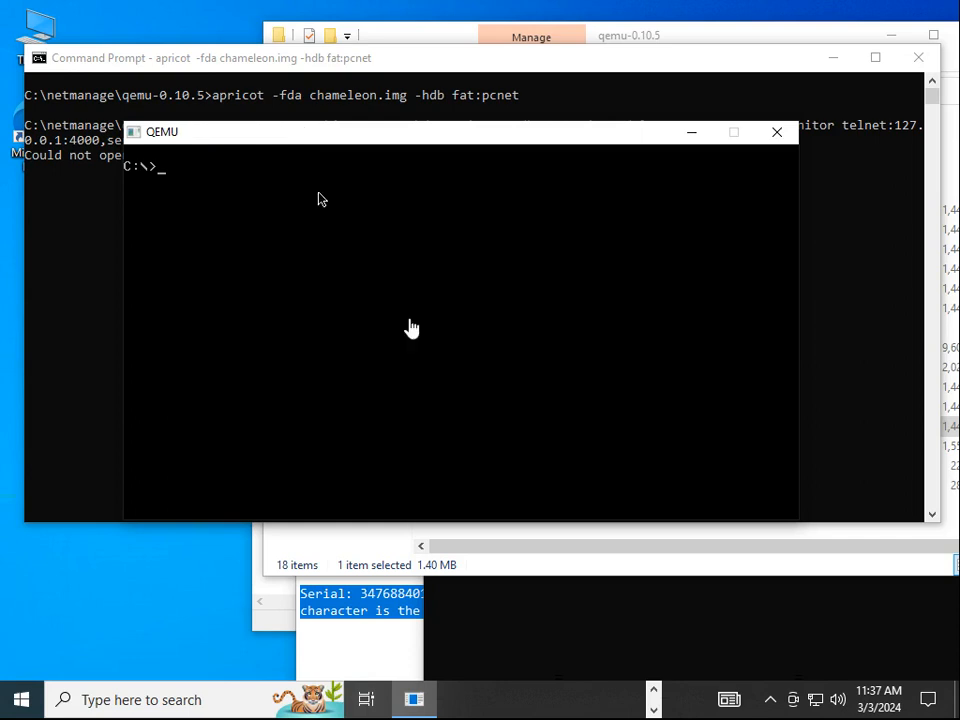
{"action": "left_click", "coordinate": [778, 133]}
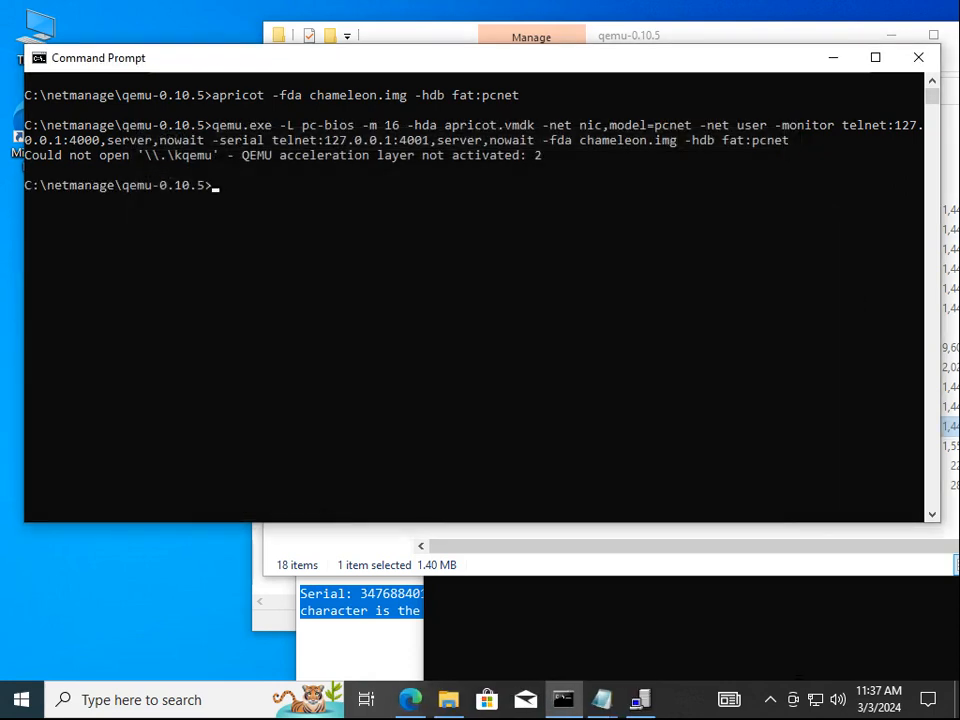